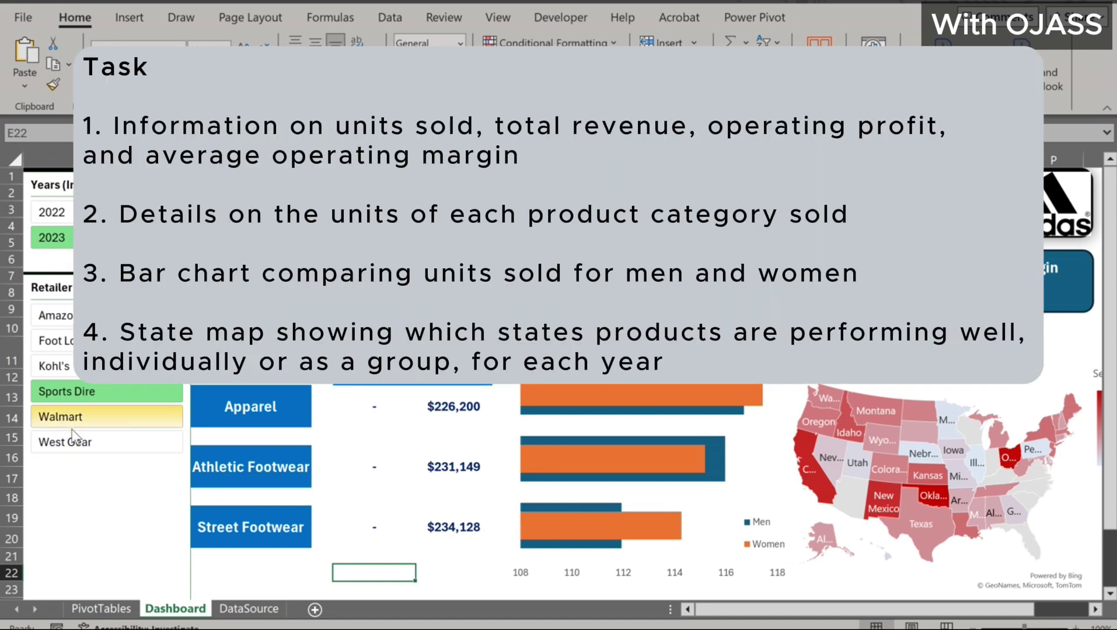
# Filter the sample dashboard by the retailers West Gear and Amazon and by the year 2022 to examine its figures
pyautogui.click(71, 439)
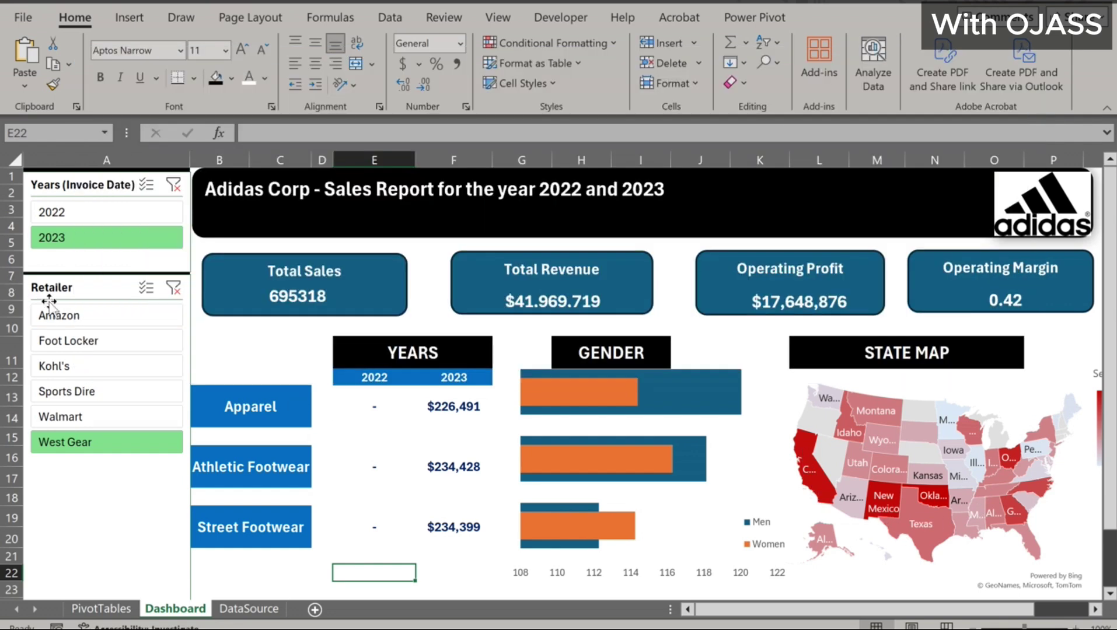
pyautogui.click(58, 315)
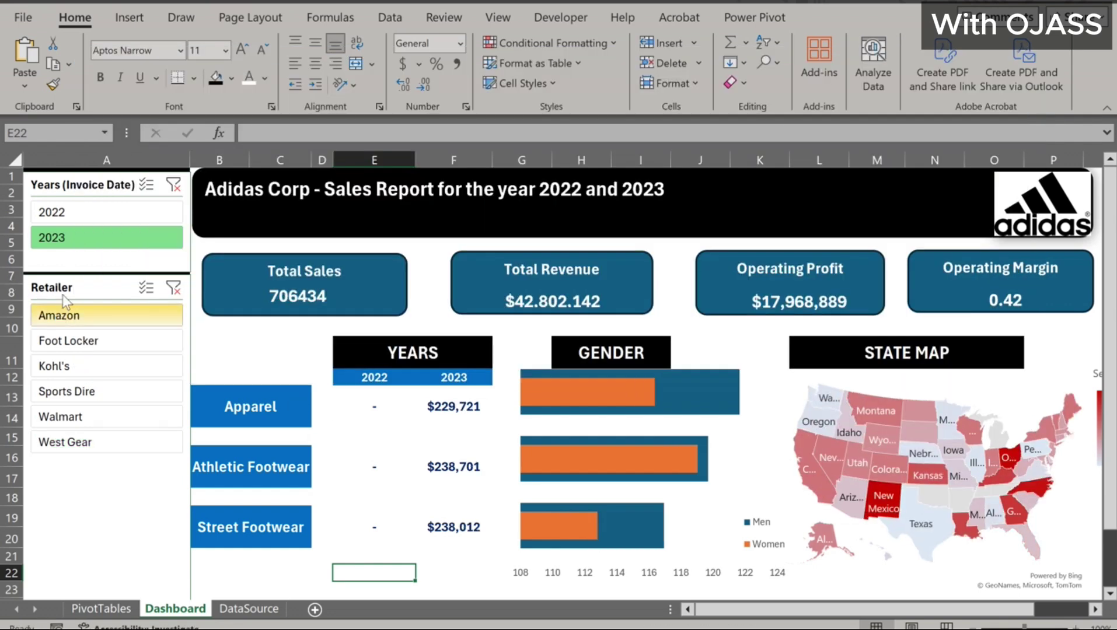
pyautogui.click(85, 213)
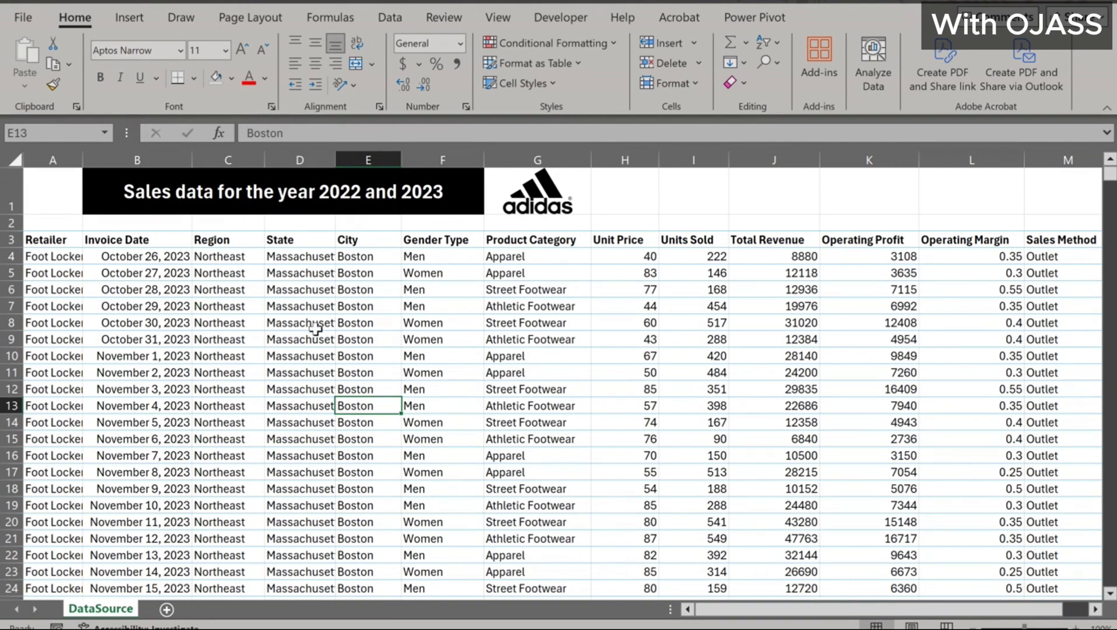
# Examine the sales data columns across the header row, including the Total Revenue formula, through to Sales Method
pyautogui.click(7, 241)
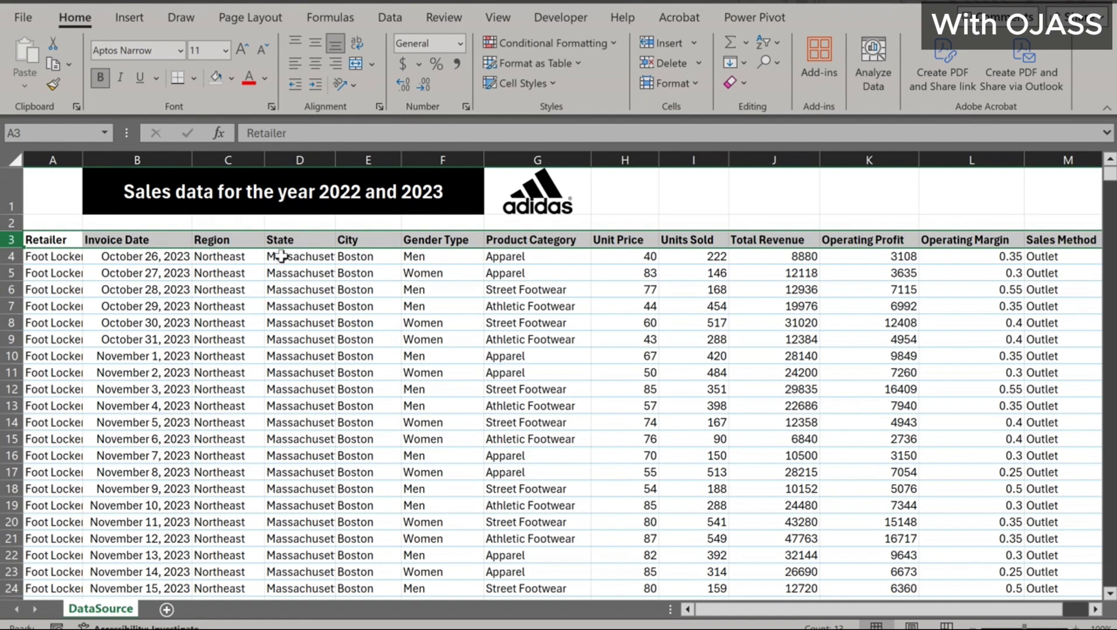
pyautogui.click(368, 241)
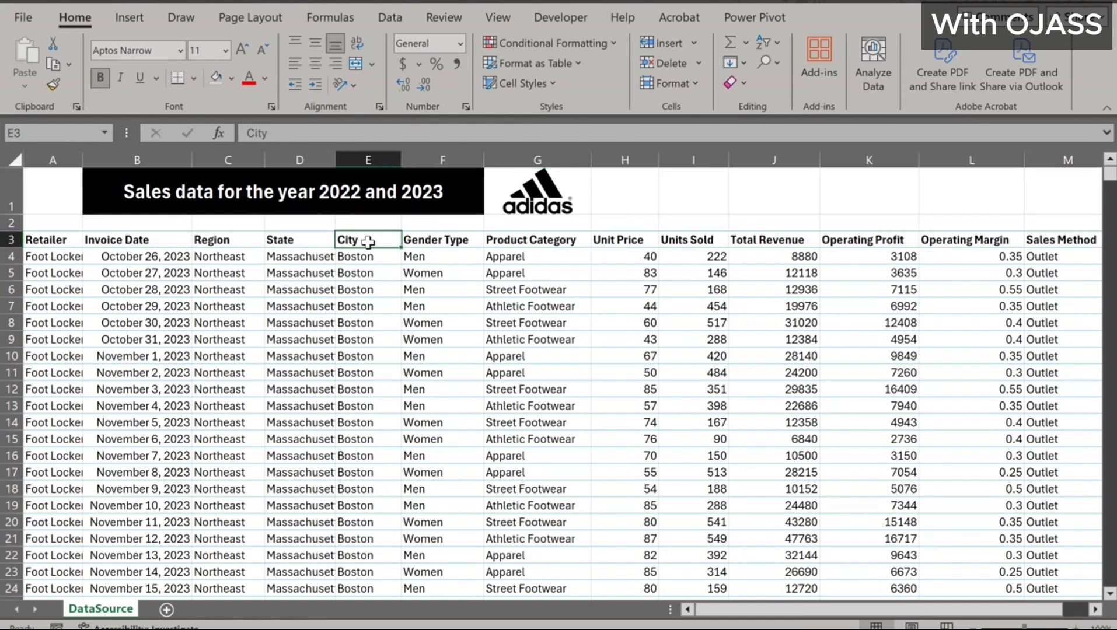
pyautogui.click(428, 242)
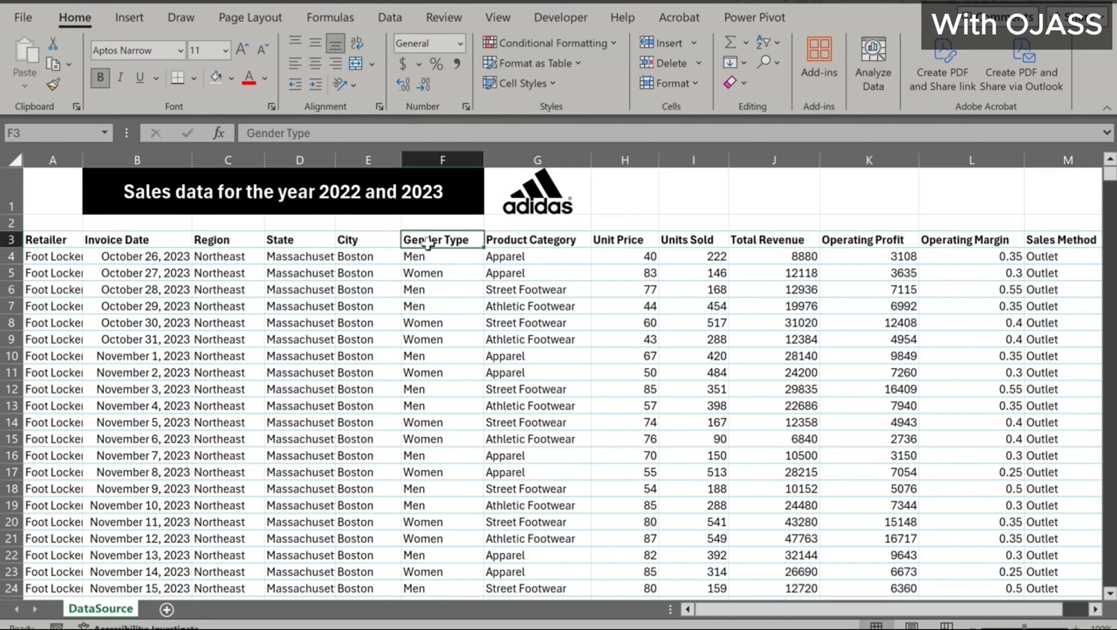
pyautogui.click(526, 240)
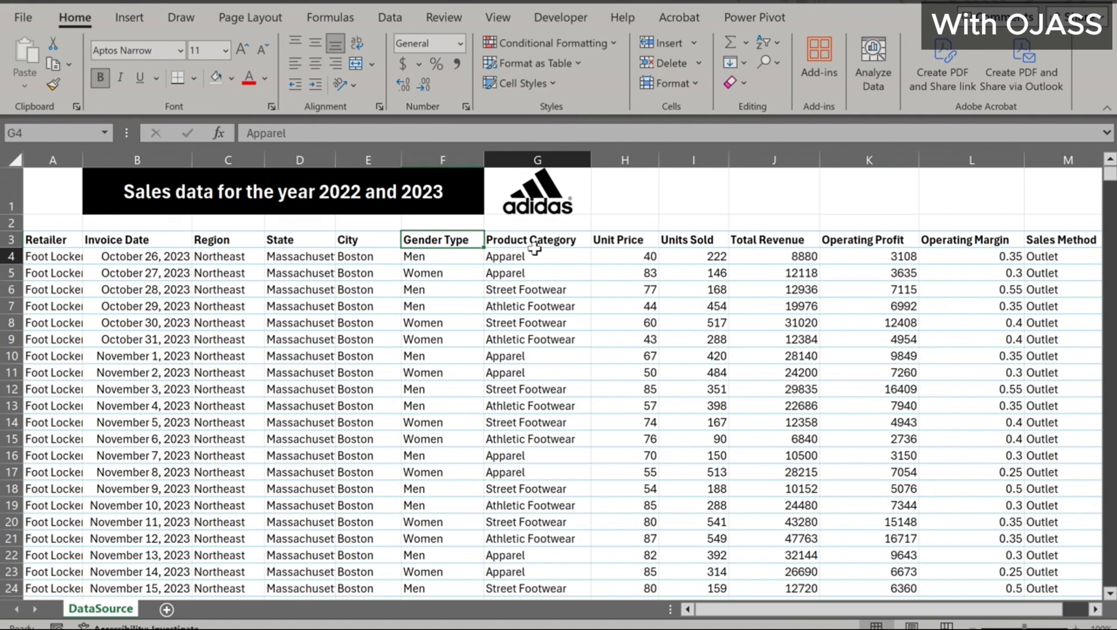
pyautogui.click(620, 241)
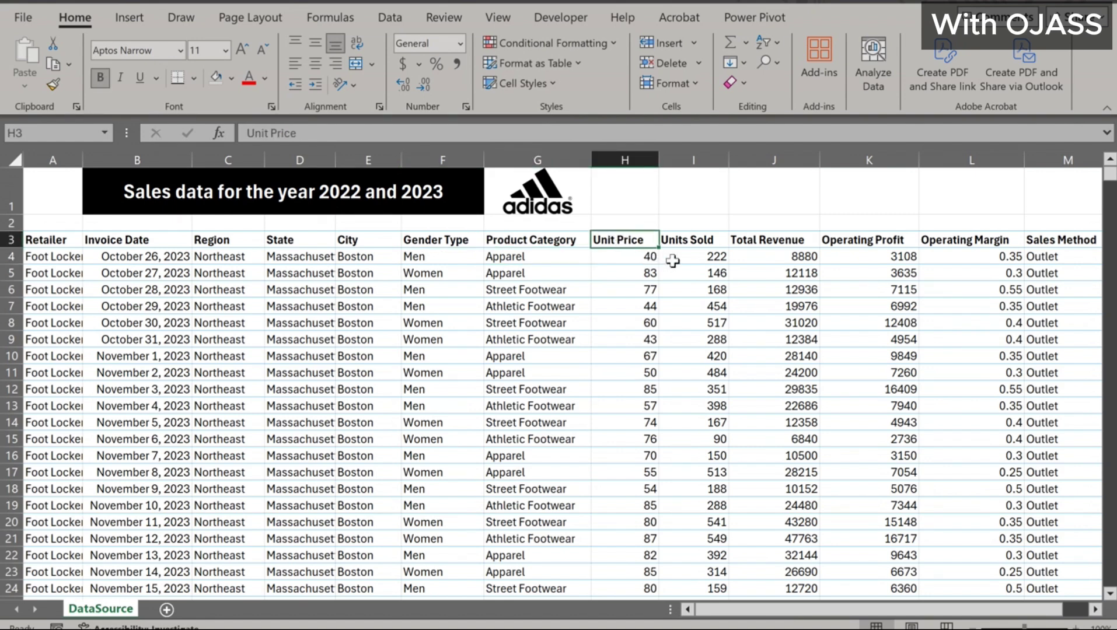
pyautogui.click(691, 251)
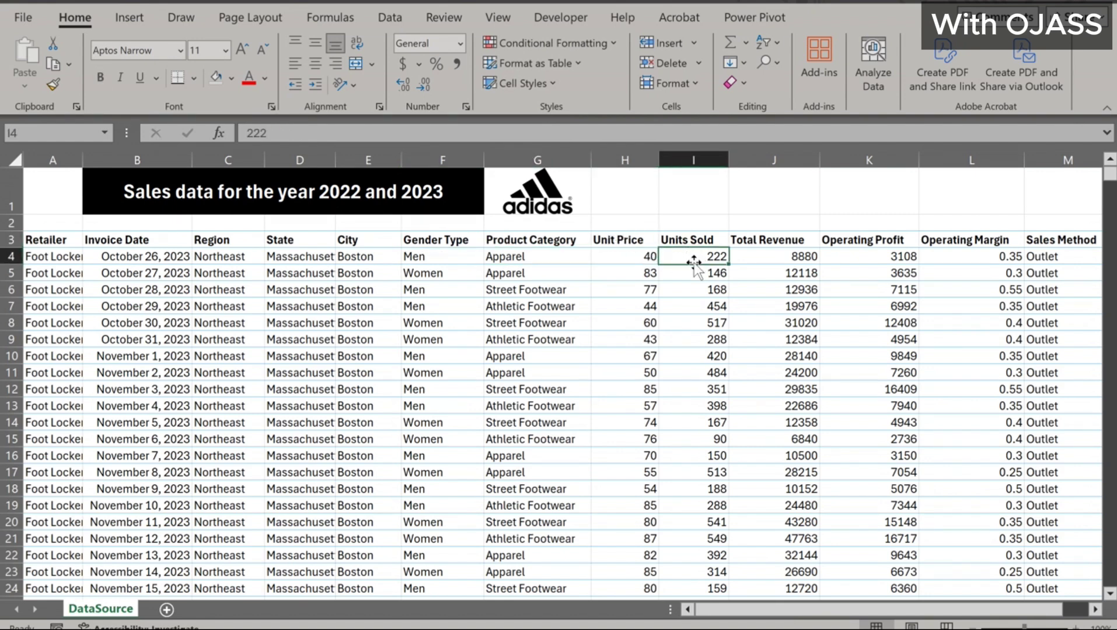
pyautogui.click(771, 256)
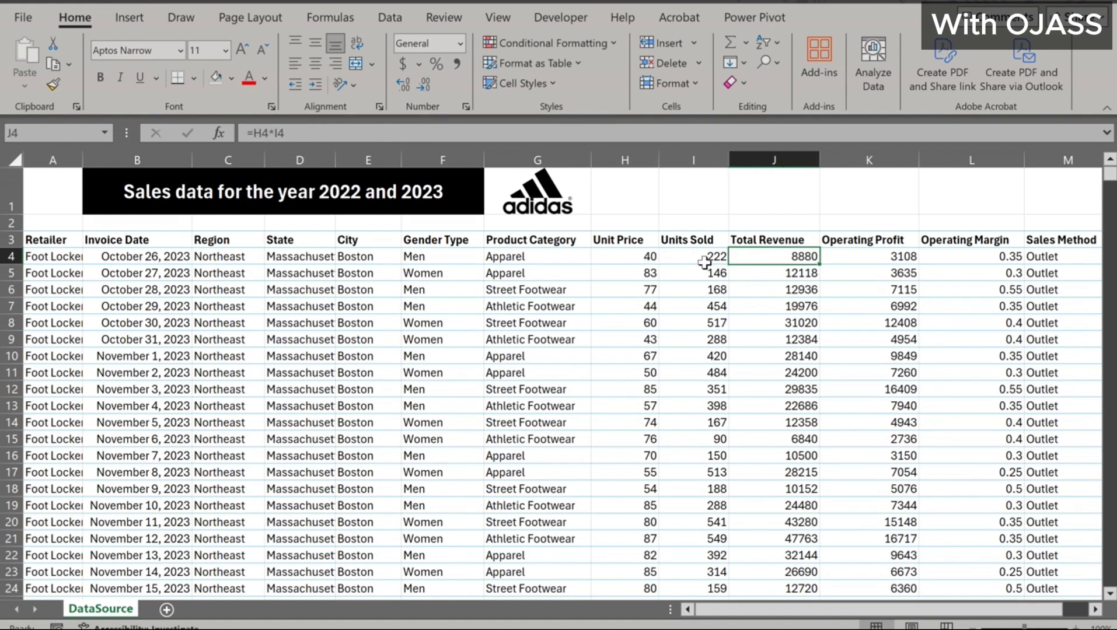
pyautogui.click(868, 256)
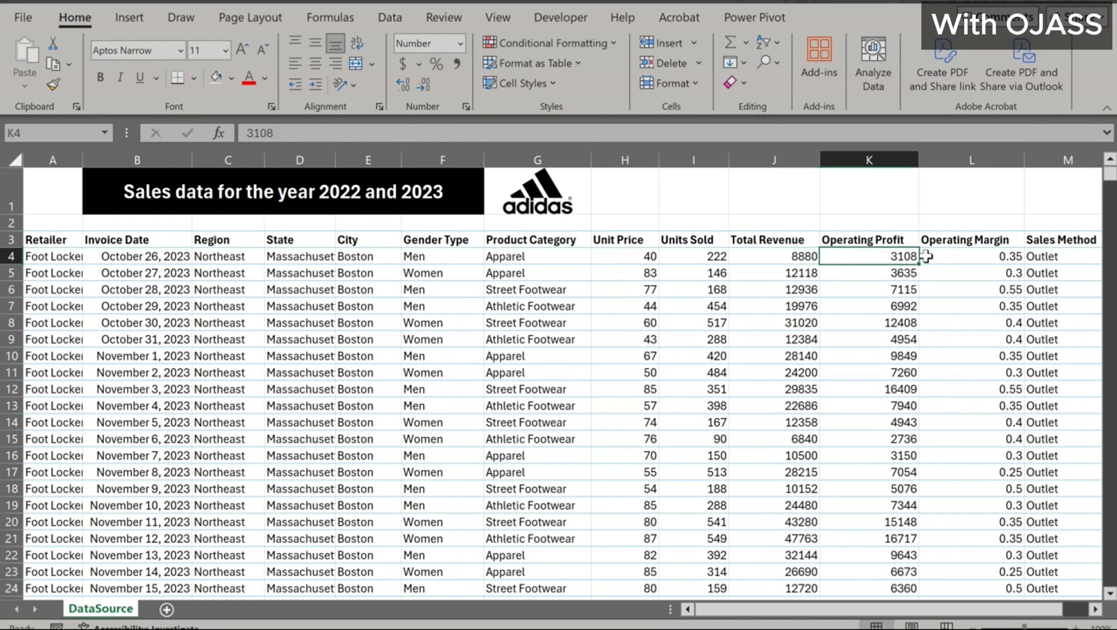
pyautogui.click(969, 259)
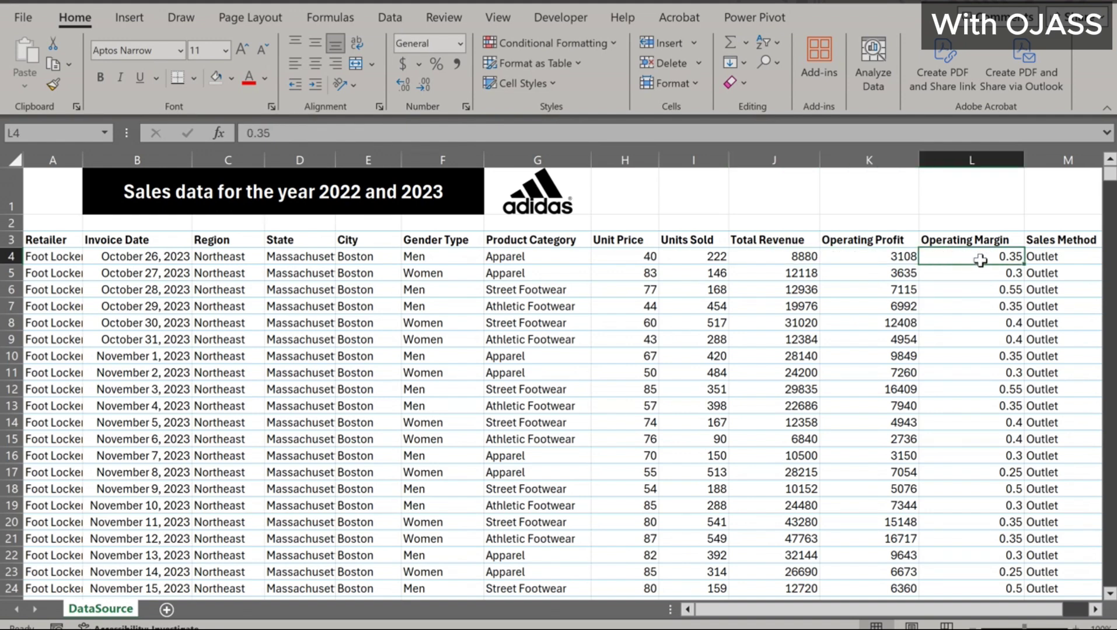
pyautogui.click(1064, 243)
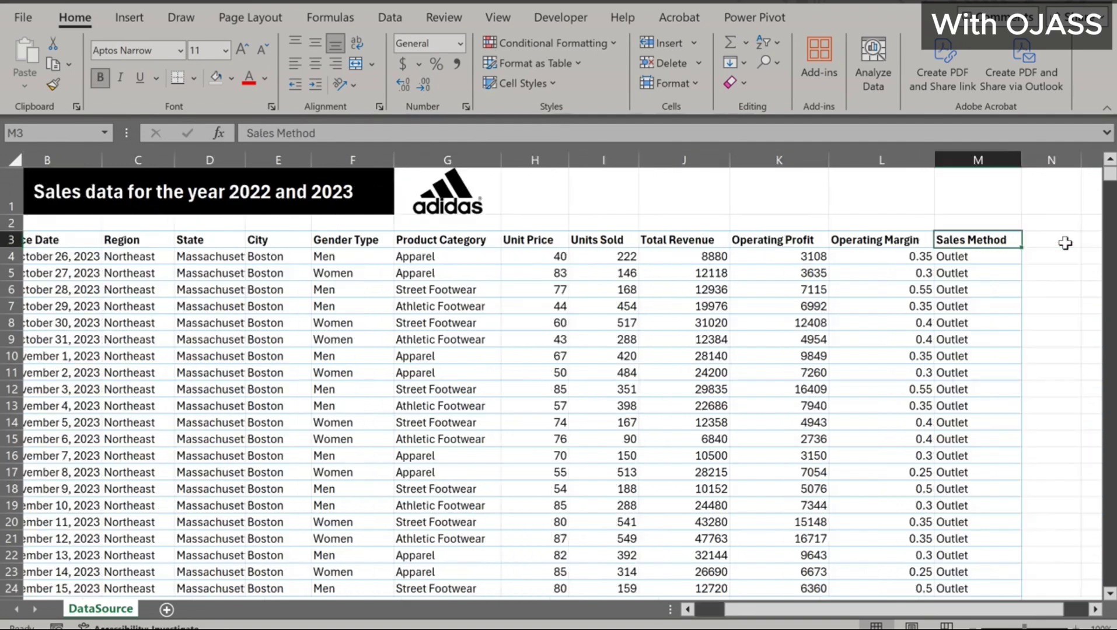
# Add filters to the header row of the sales data, starting from the Retailer heading
pyautogui.hotkey('ctrl', 'Left')
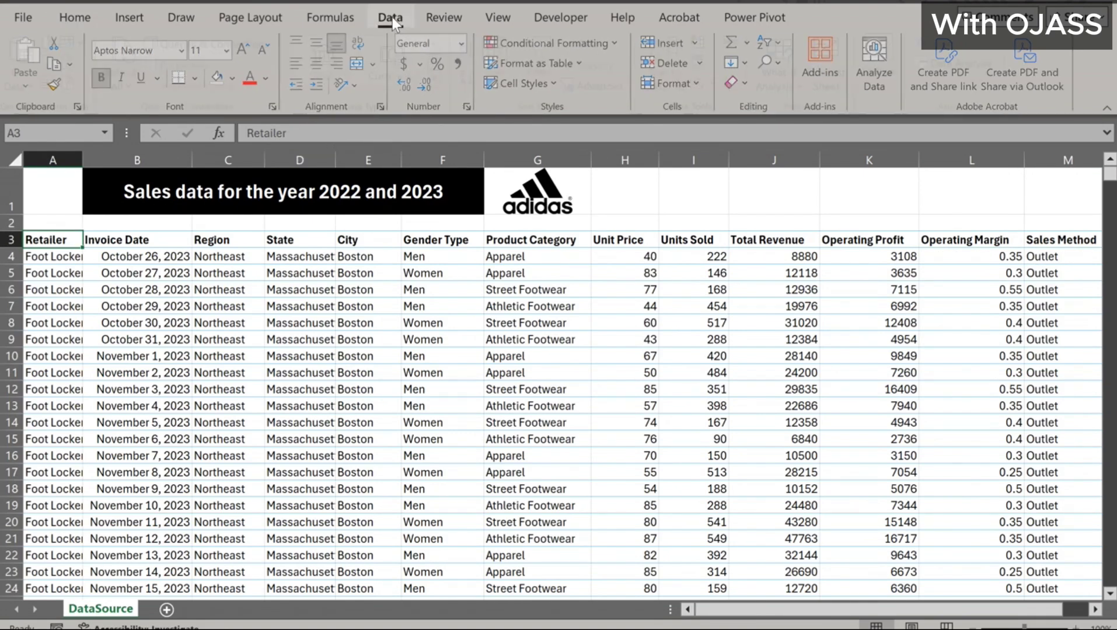
pyautogui.click(391, 17)
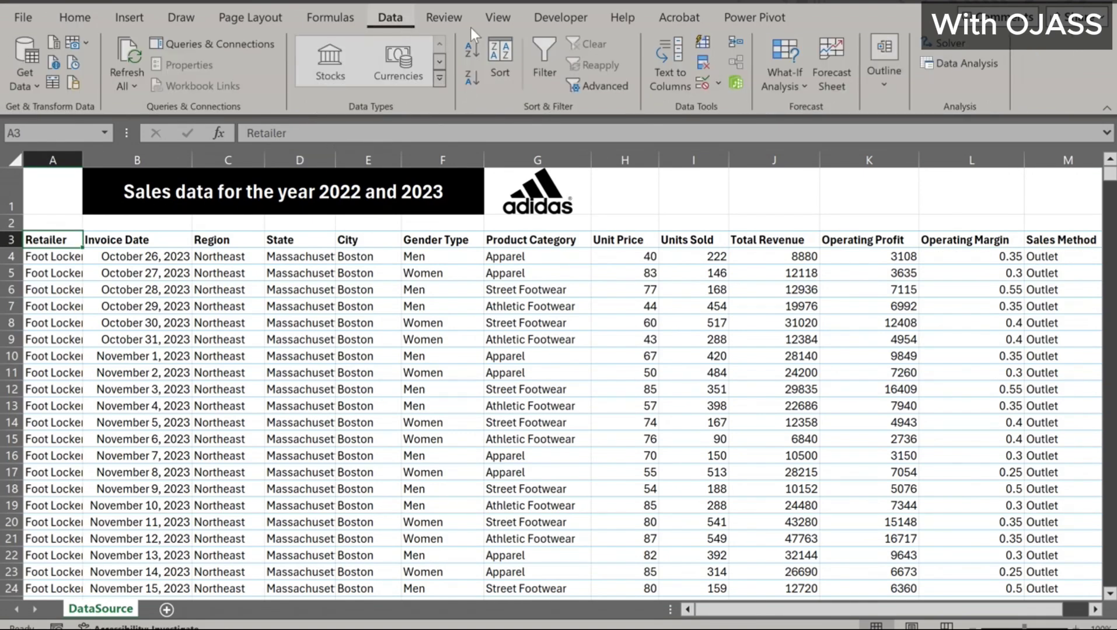
pyautogui.click(539, 53)
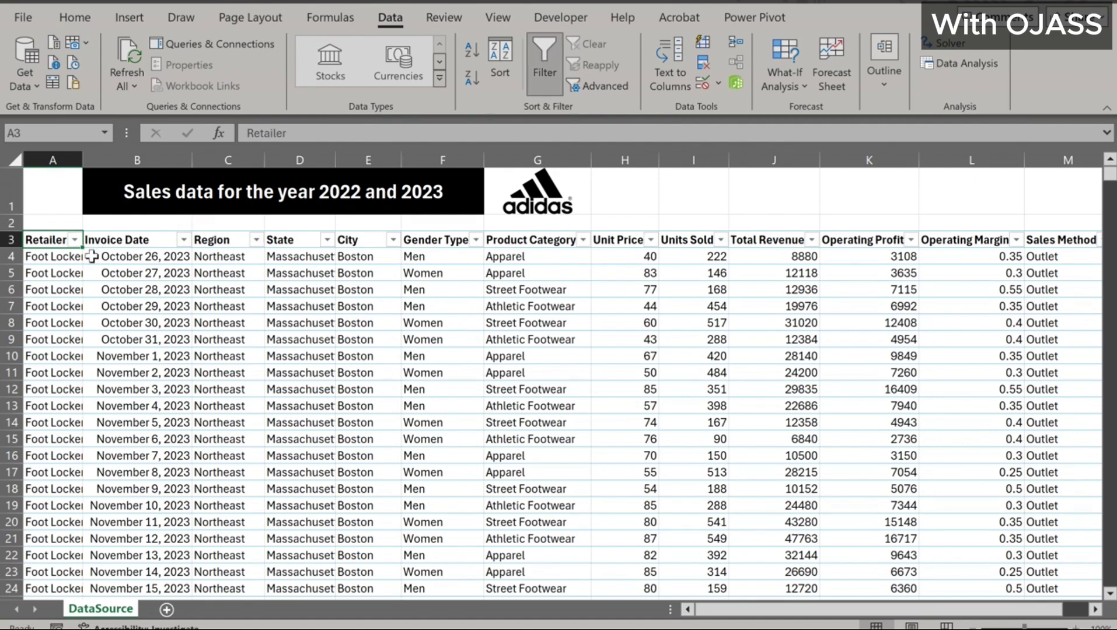
# Examine the Retailer, Invoice Date and State filter lists without excluding any entries, and remove the filters from the header row
pyautogui.click(75, 241)
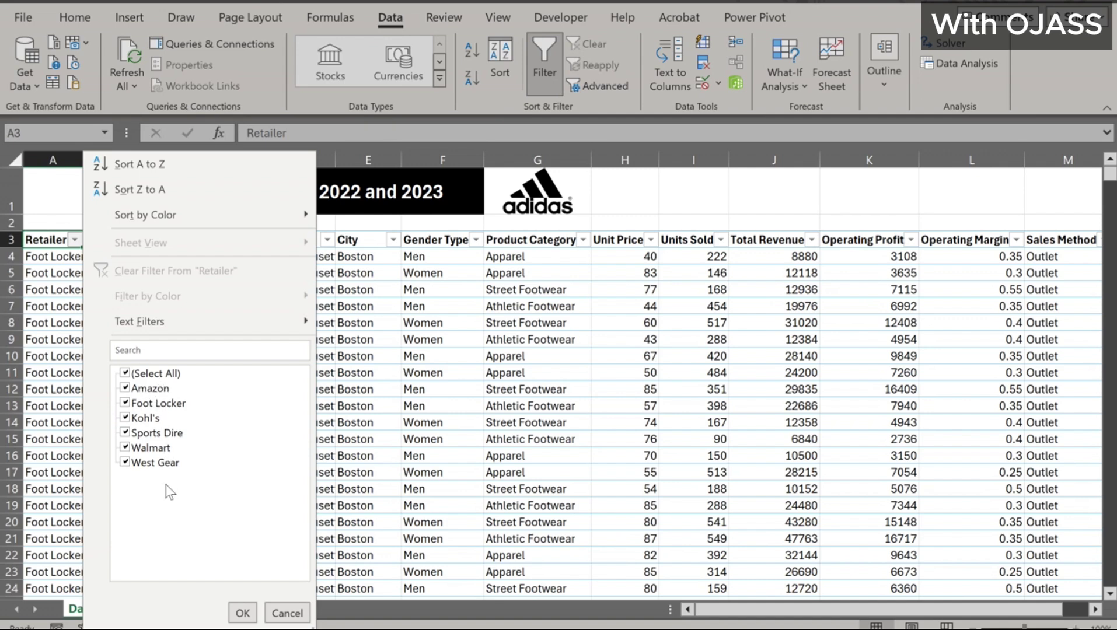
pyautogui.click(242, 614)
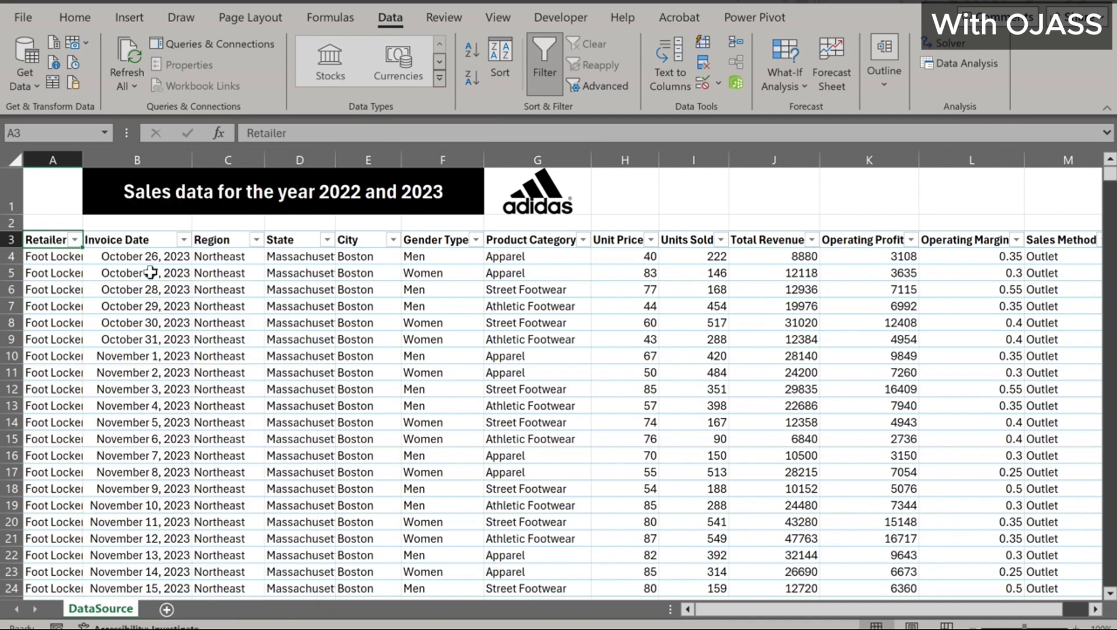
pyautogui.click(184, 240)
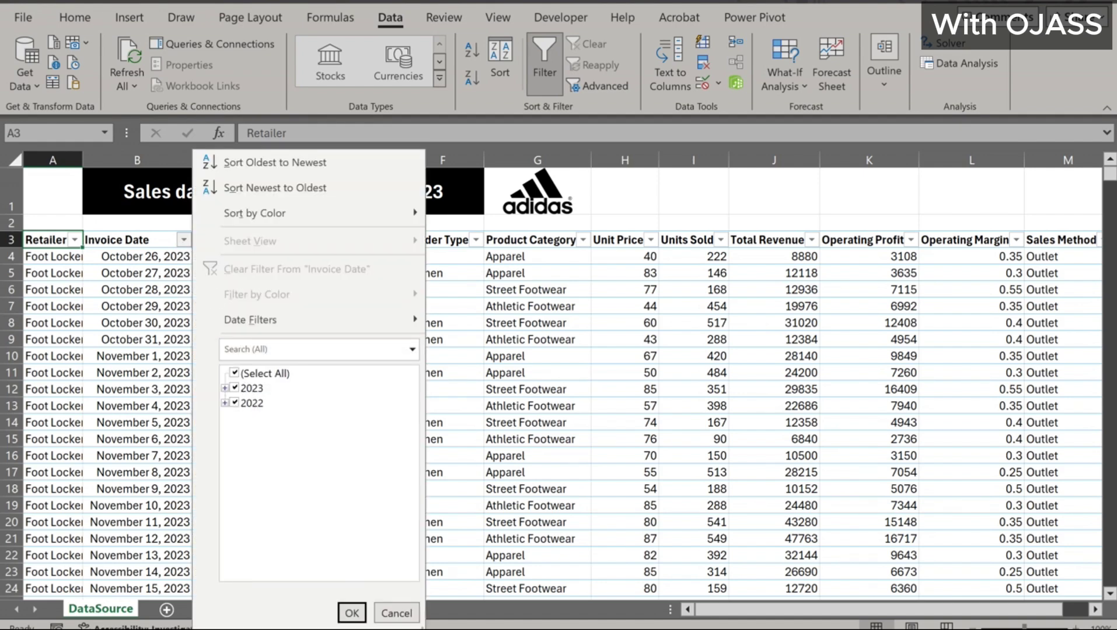
pyautogui.click(353, 613)
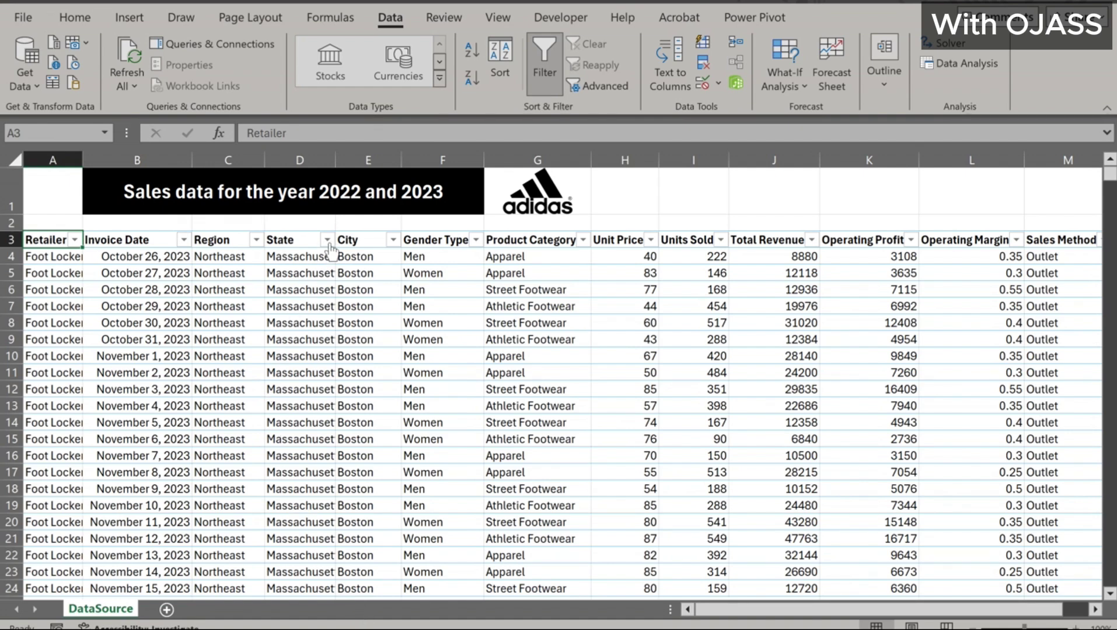
pyautogui.click(327, 240)
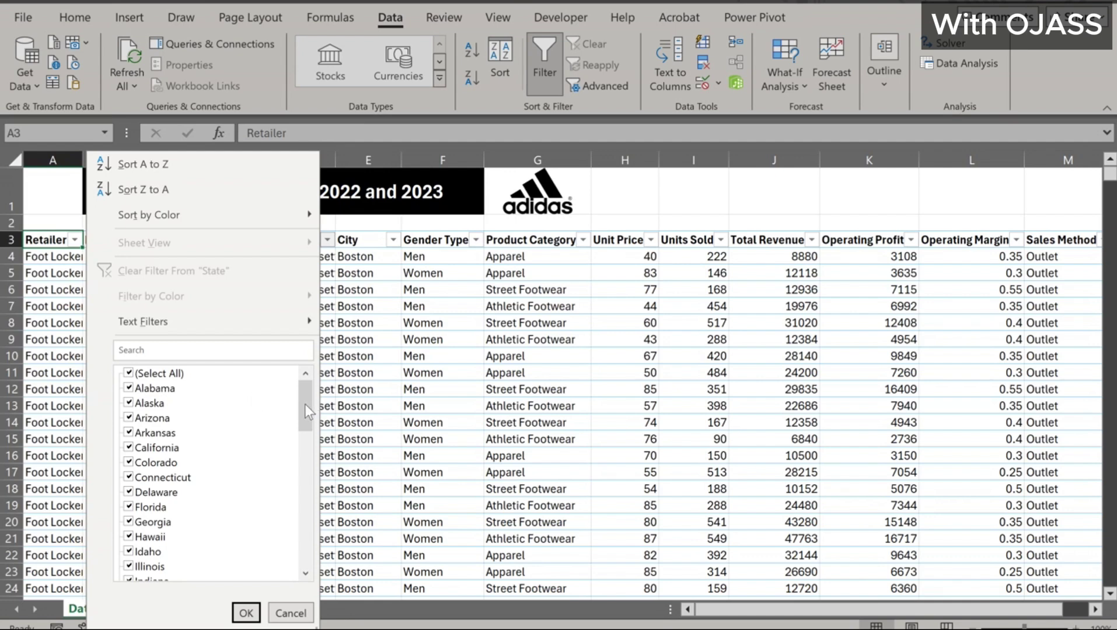
pyautogui.moveTo(308, 419); pyautogui.dragTo(324, 563)
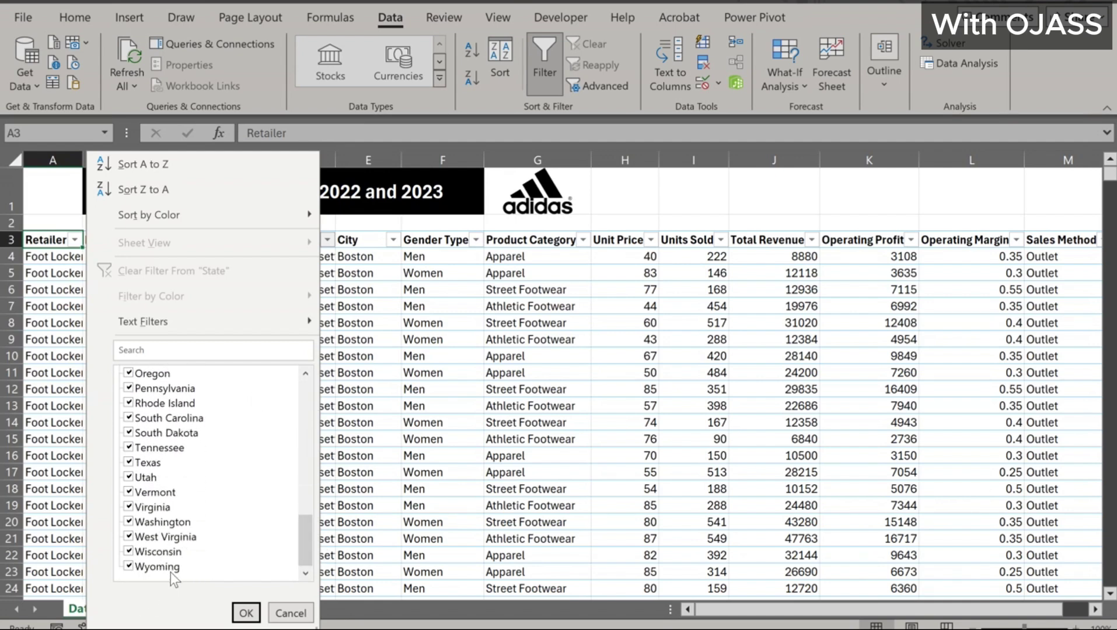
pyautogui.click(245, 613)
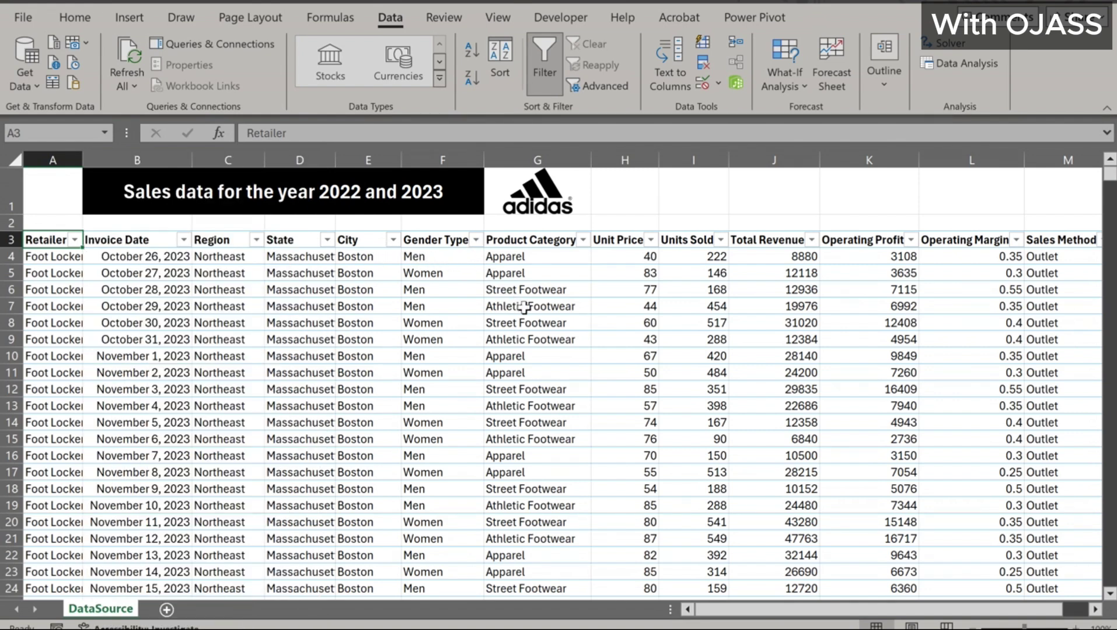
pyautogui.hotkey('ctrl', 'shift', 'l')
# Examine how far the sales records extend and the Units Sold, Total Revenue, Operating Profit and Operating Margin columns
pyautogui.hotkey('ctrl', 'shift', 'Down')
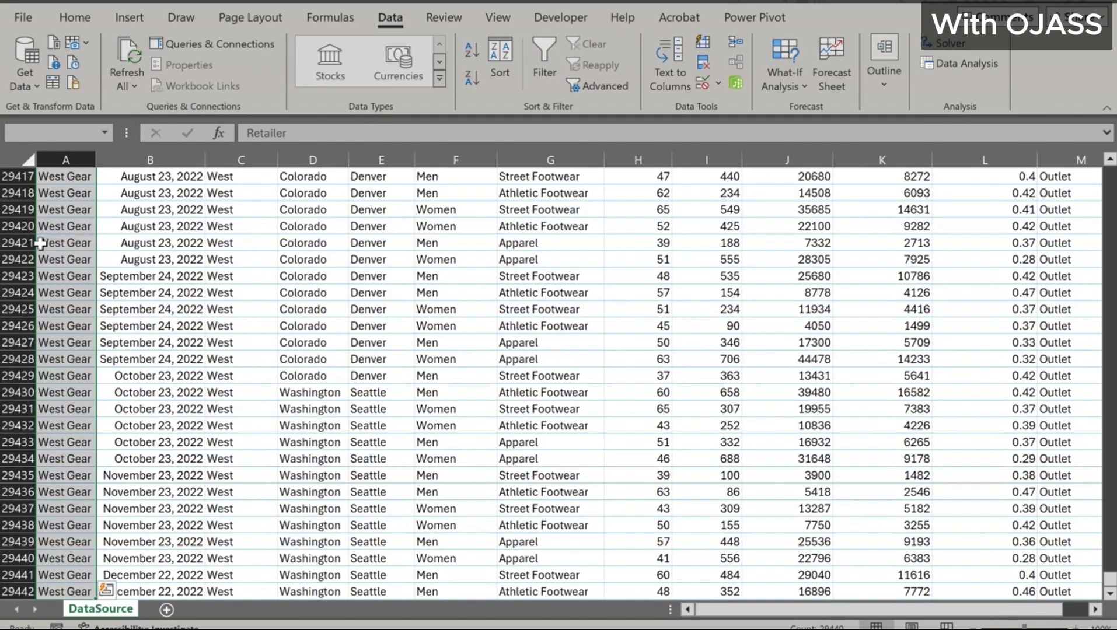
pyautogui.scroll(-2, 138, 447)
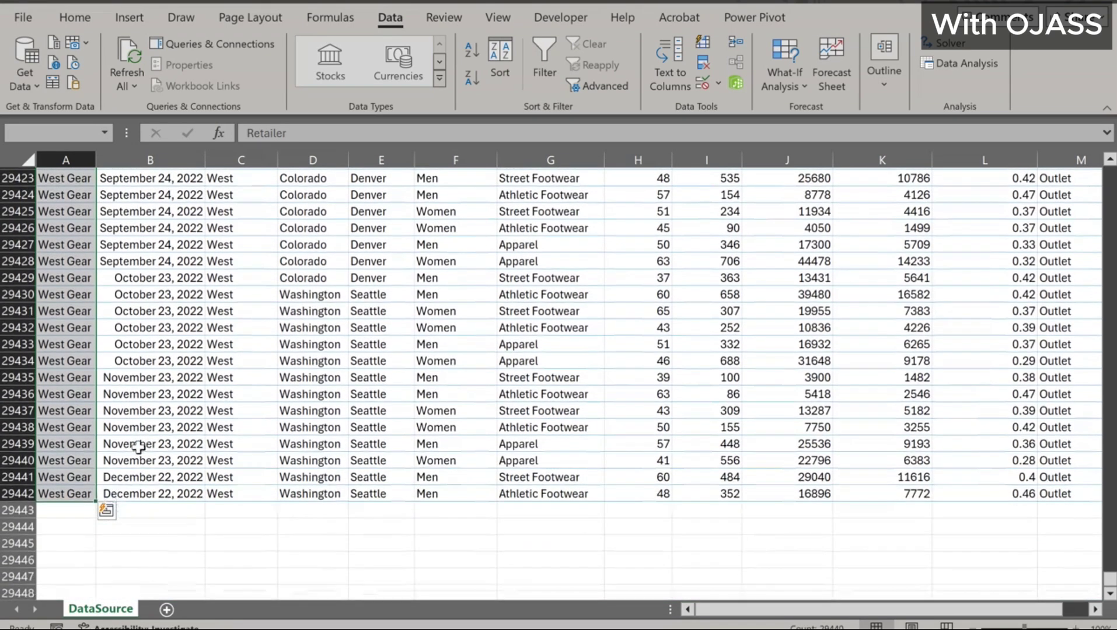
pyautogui.hotkey('ctrl', 'Home')
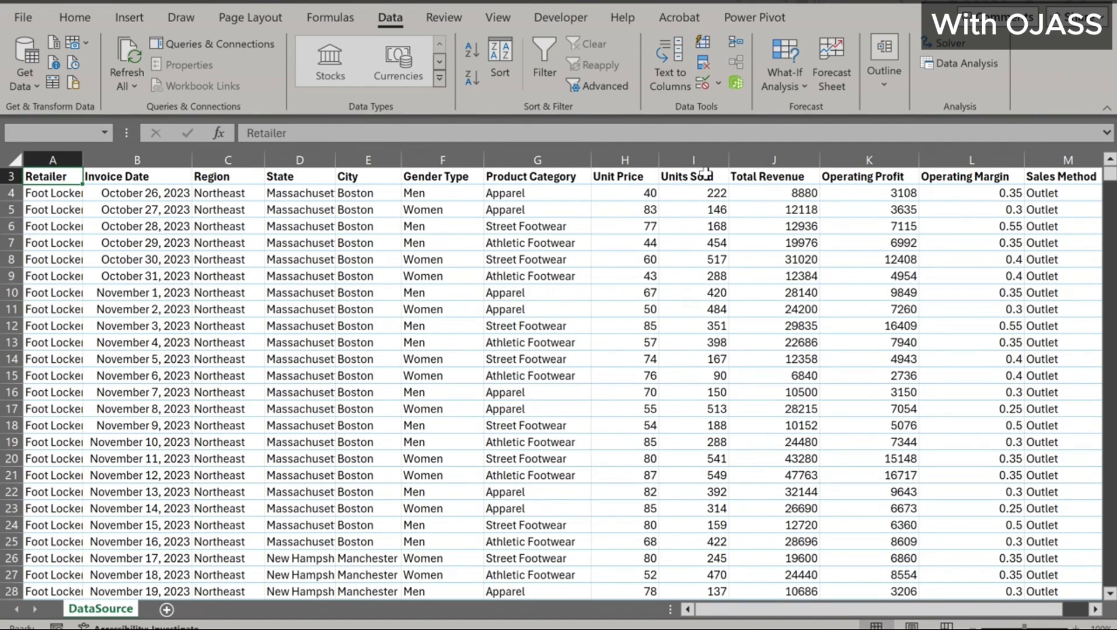
pyautogui.click(704, 176)
pyautogui.click(747, 177)
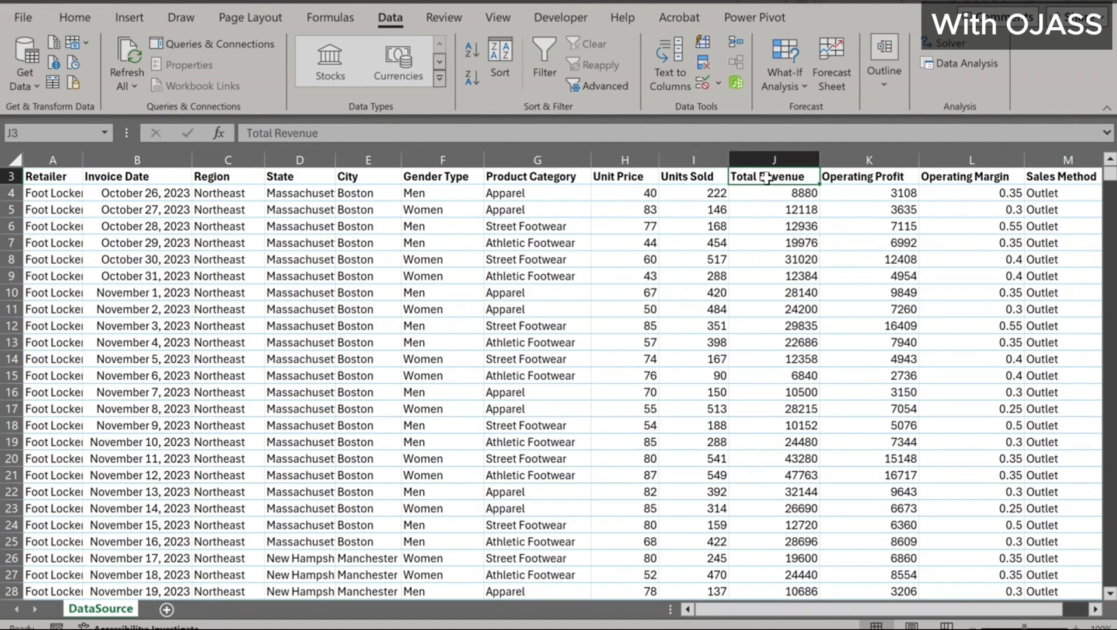
pyautogui.click(848, 178)
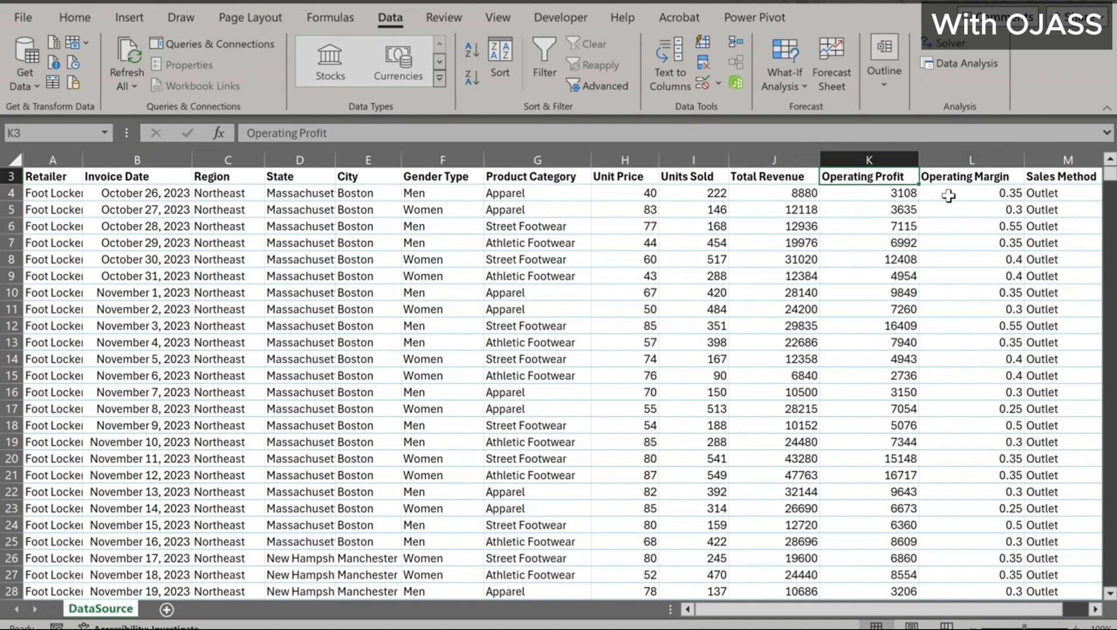
pyautogui.click(958, 175)
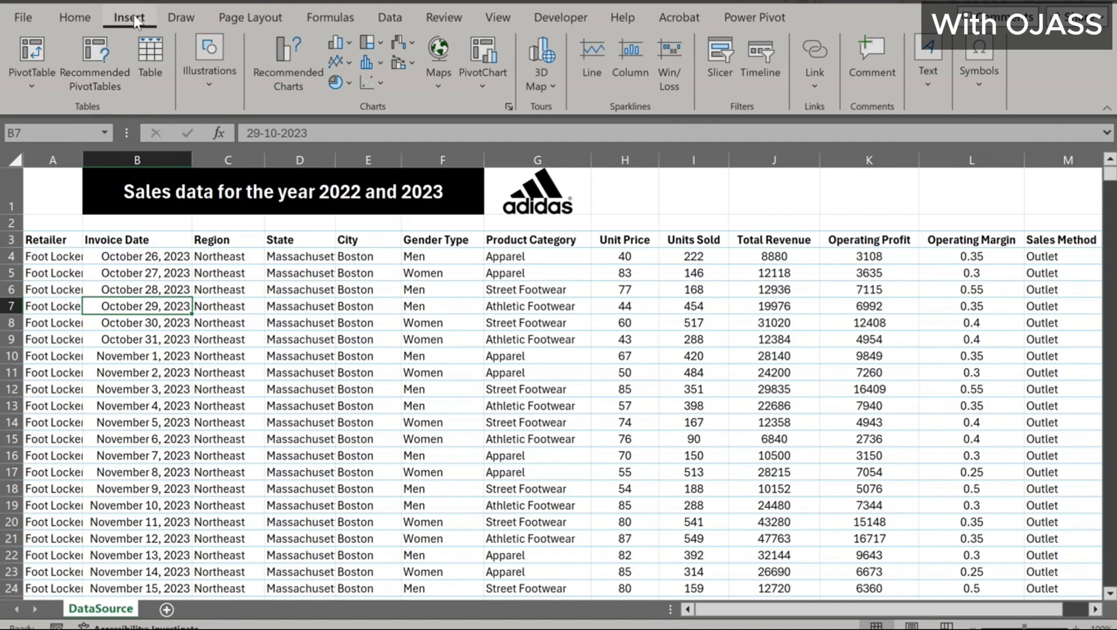
# Convert the sales data range A3:M29442 into a table with headers
pyautogui.click(153, 56)
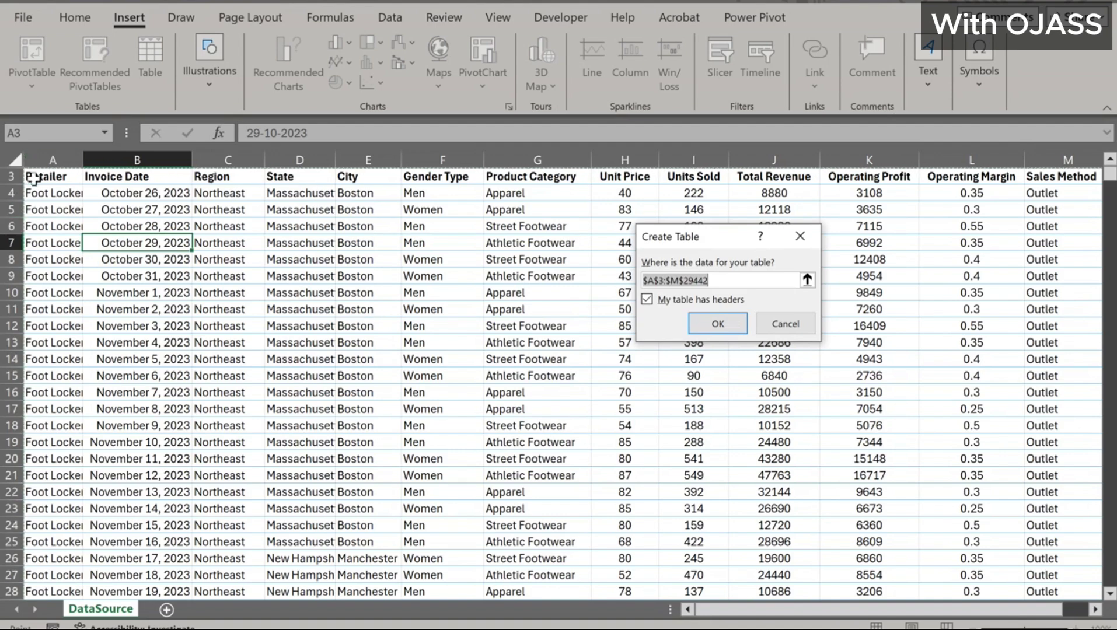
pyautogui.click(718, 325)
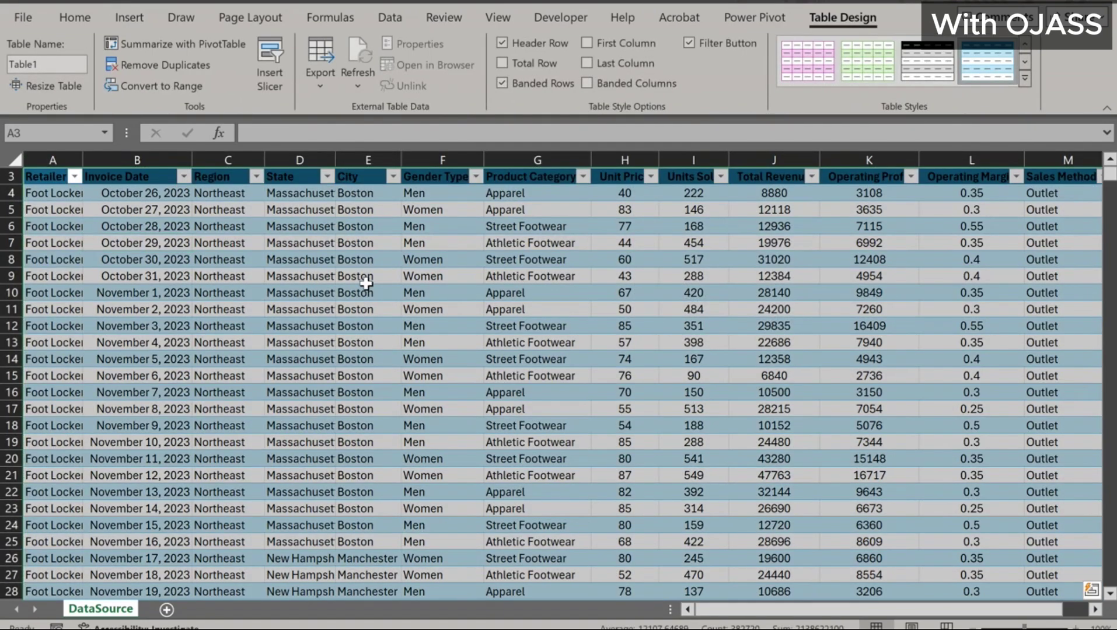
pyautogui.click(314, 264)
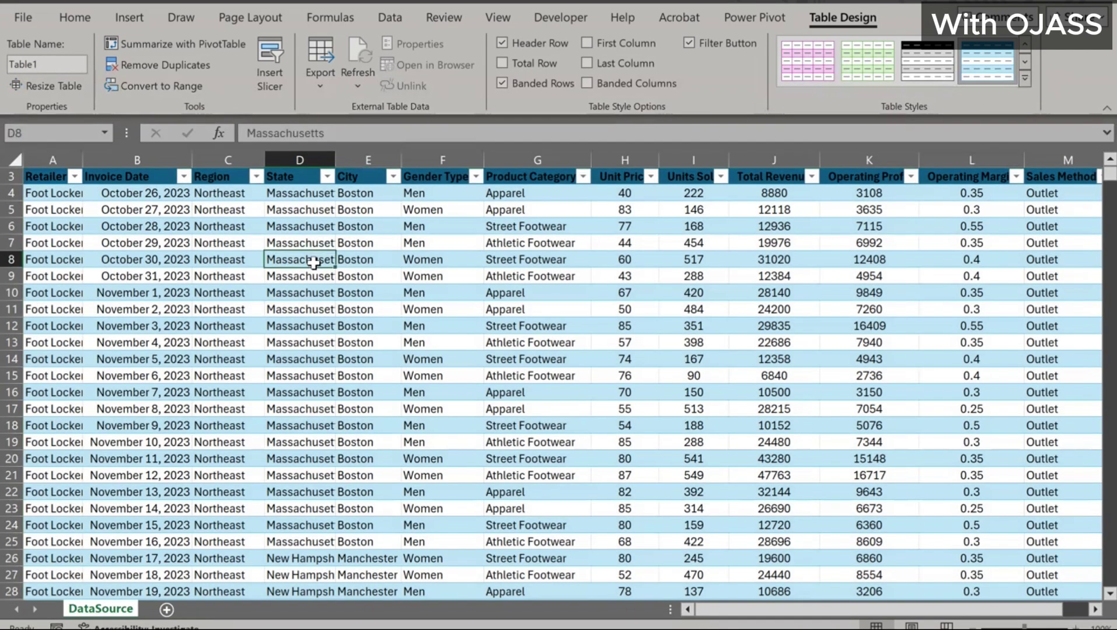
pyautogui.scroll(1, 313, 293)
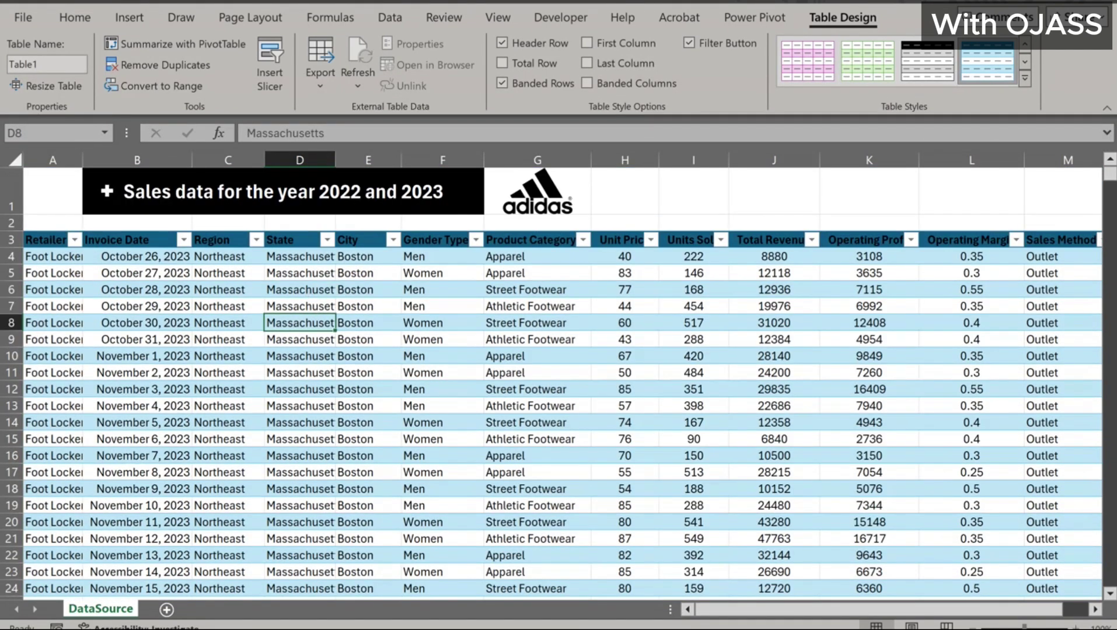
# Insert a PivotTable based on Table1 on a new worksheet and look through its available fields
pyautogui.click(133, 10)
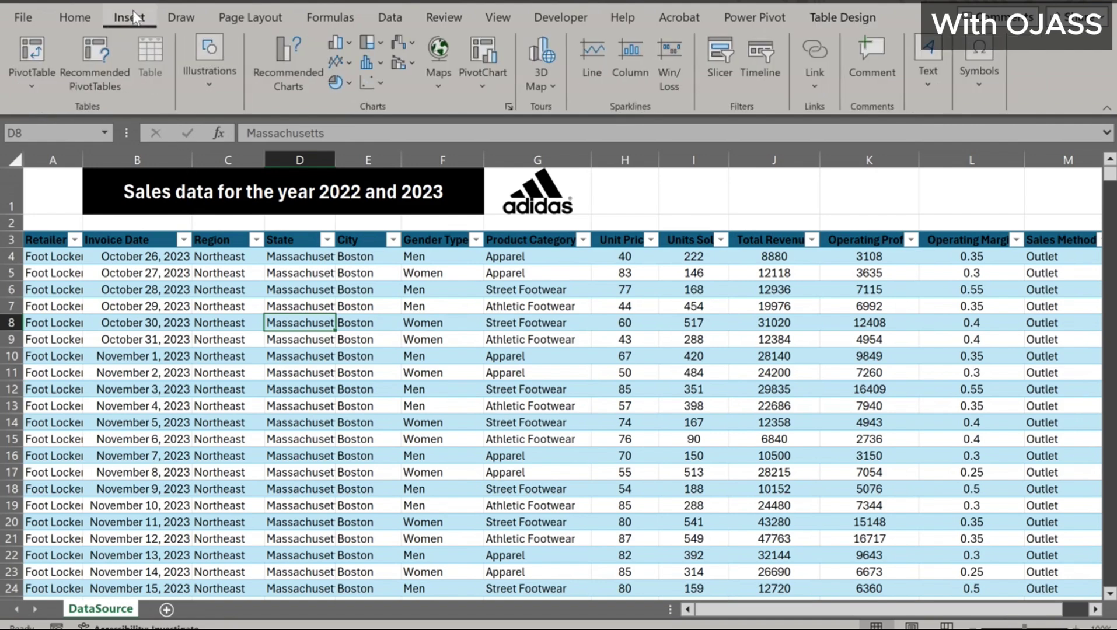
pyautogui.click(35, 61)
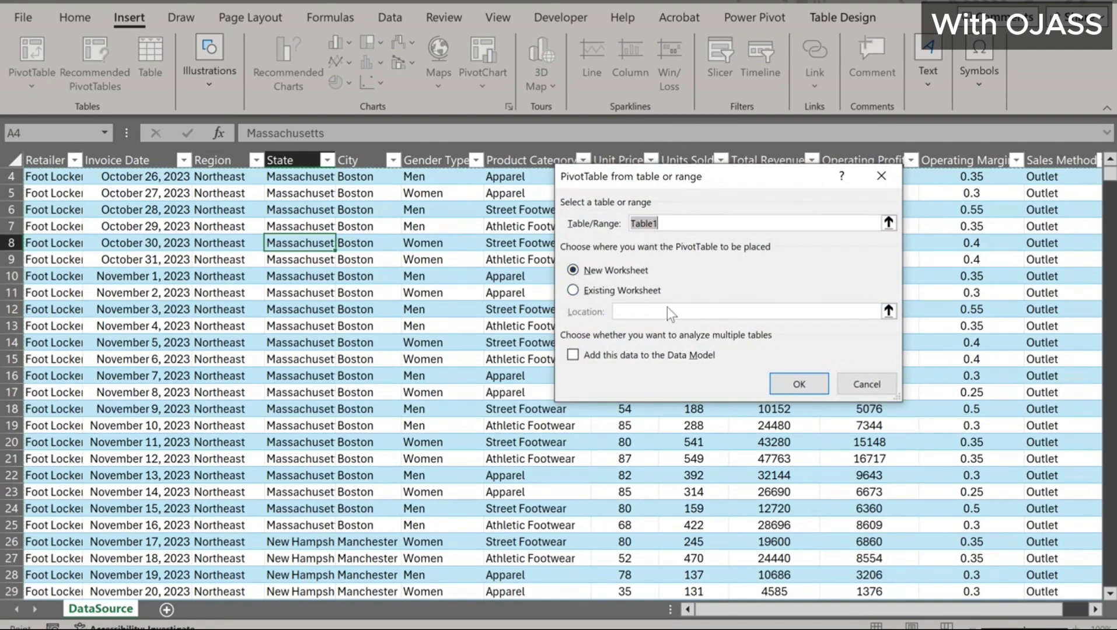
pyautogui.click(783, 382)
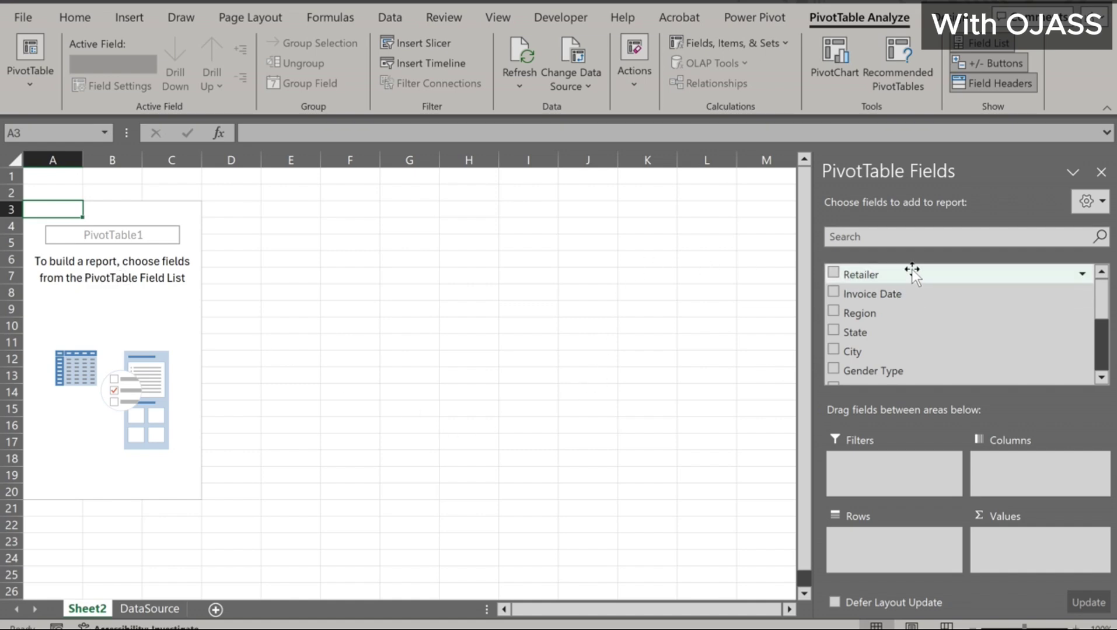
pyautogui.scroll(-3, 912, 272)
pyautogui.scroll(3, 912, 269)
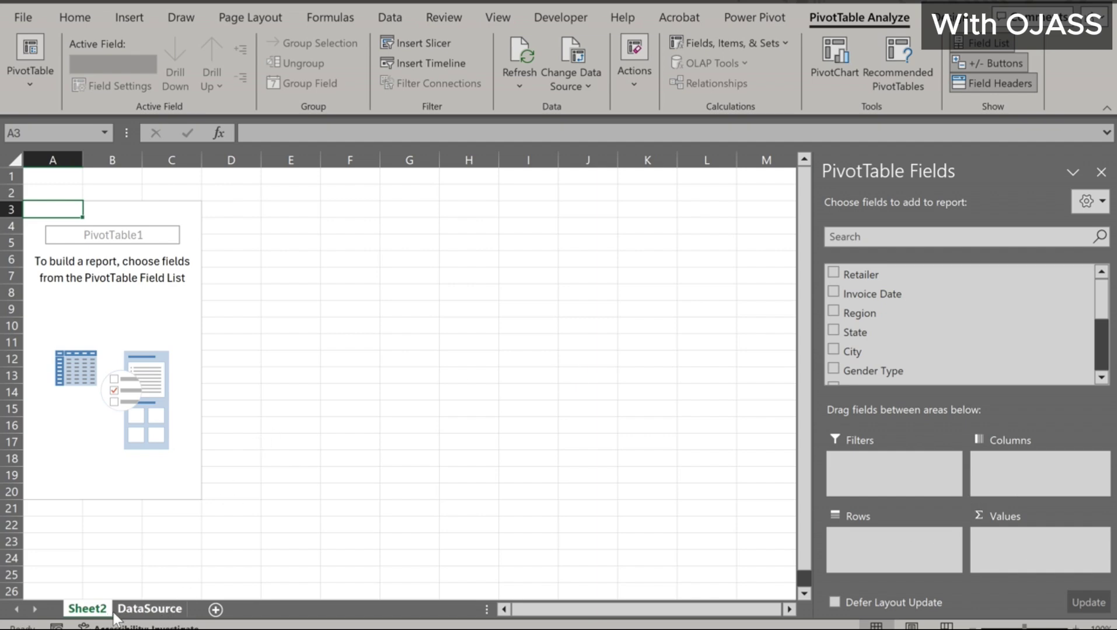
# Rename the new PivotTable worksheet as PivotTables
pyautogui.doubleClick(95, 610)
pyautogui.write('PiV')
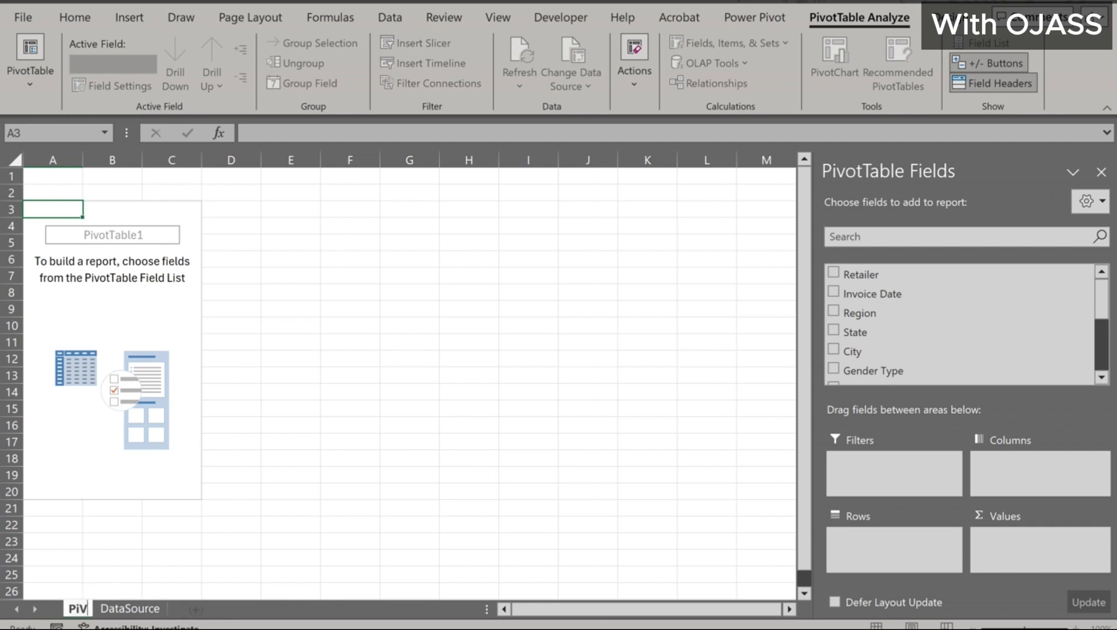
pyautogui.write('otTab')
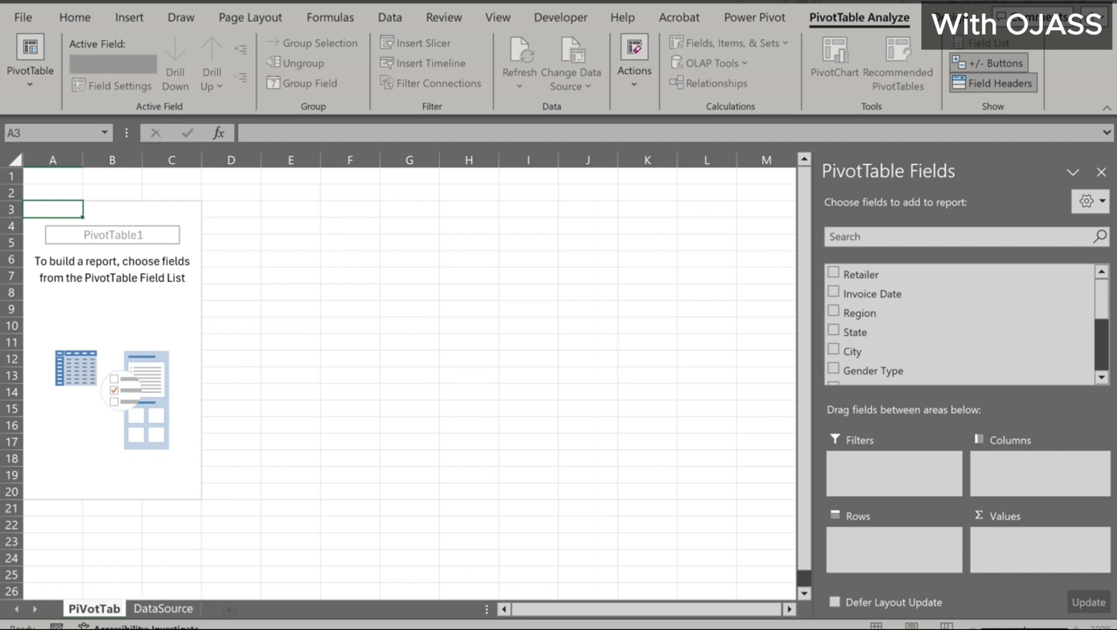
pyautogui.write('le')
pyautogui.press('Return')
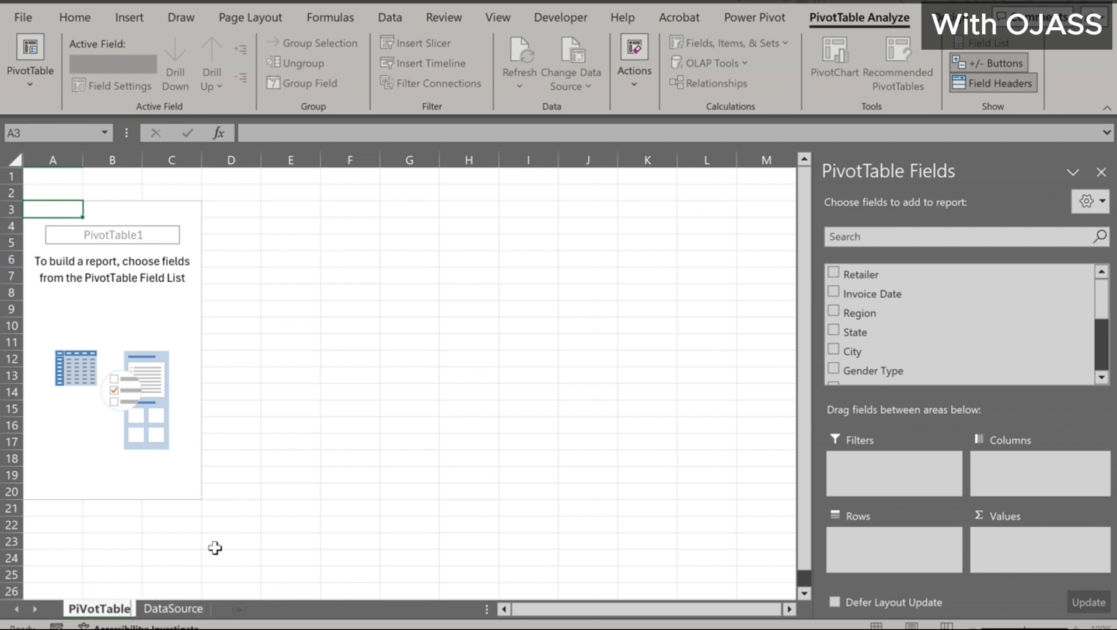
pyautogui.click(89, 608)
pyautogui.press('BackSpace')
pyautogui.write('v')
pyautogui.click(131, 609)
pyautogui.write('s')
pyautogui.press('Return')
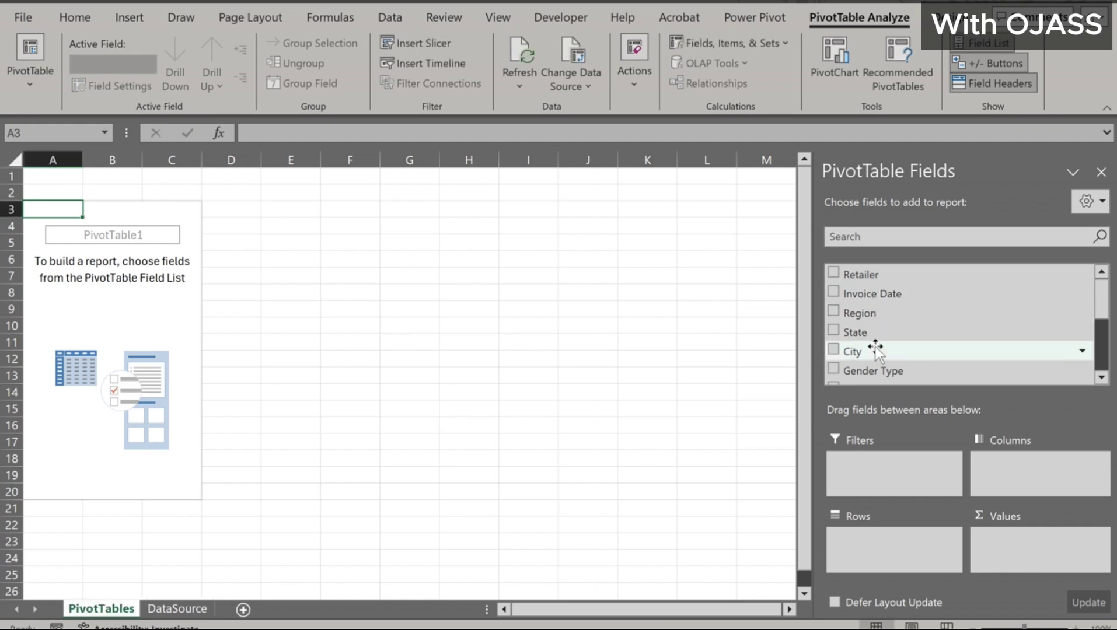
# Add Units Sold, Total Revenue, Operating Profit and Operating Margin, in that order, as values of the PivotTable
pyautogui.scroll(-3, 875, 348)
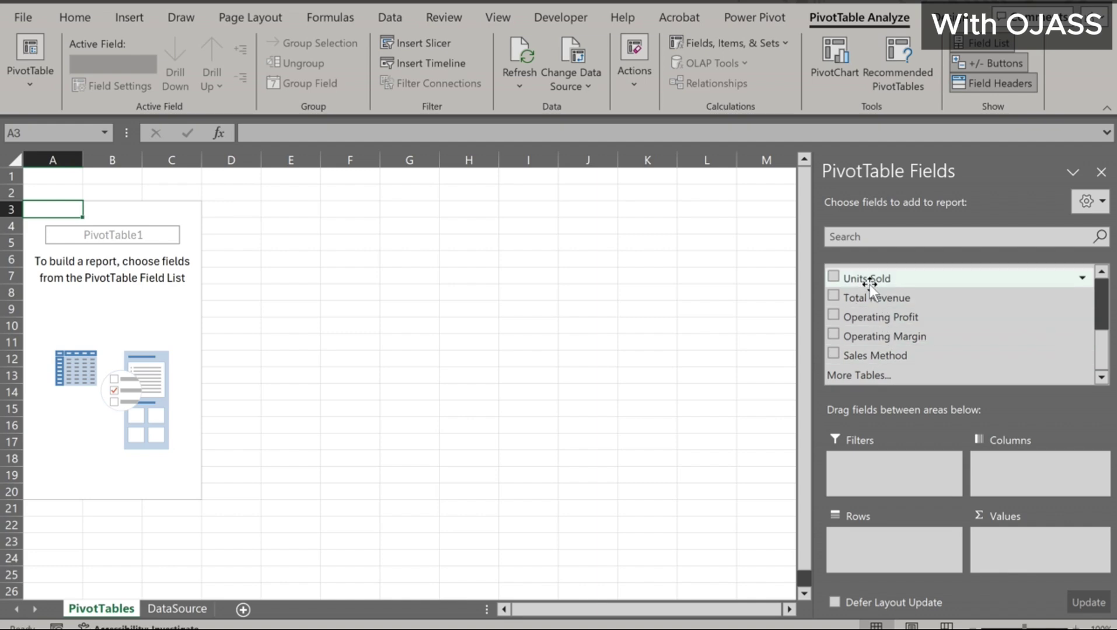
pyautogui.moveTo(869, 284); pyautogui.dragTo(1002, 549)
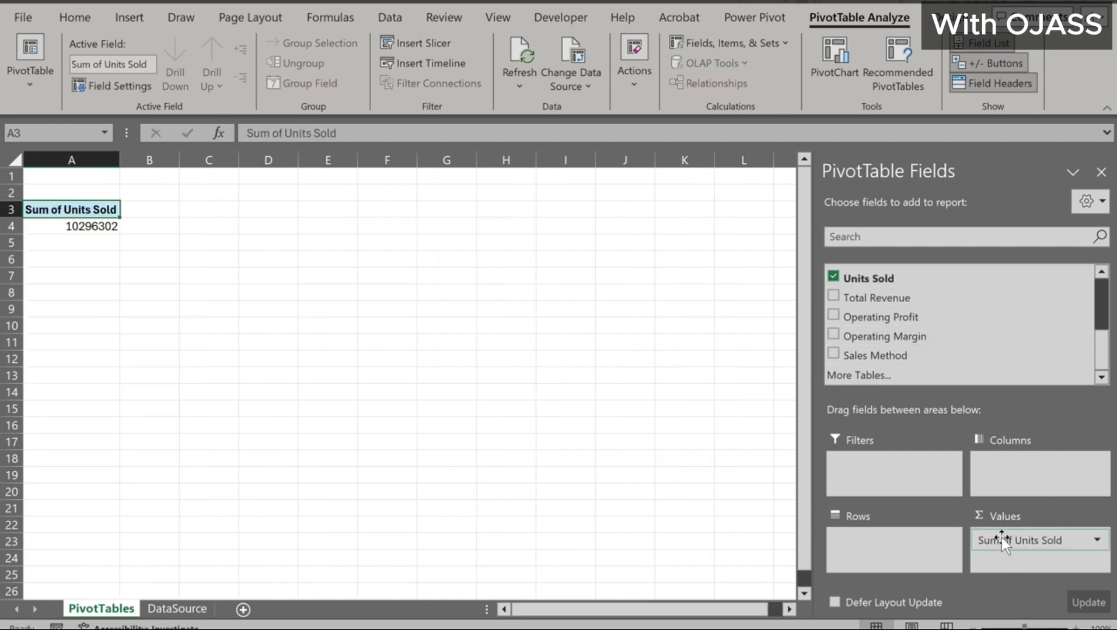
pyautogui.moveTo(872, 297); pyautogui.dragTo(1000, 567)
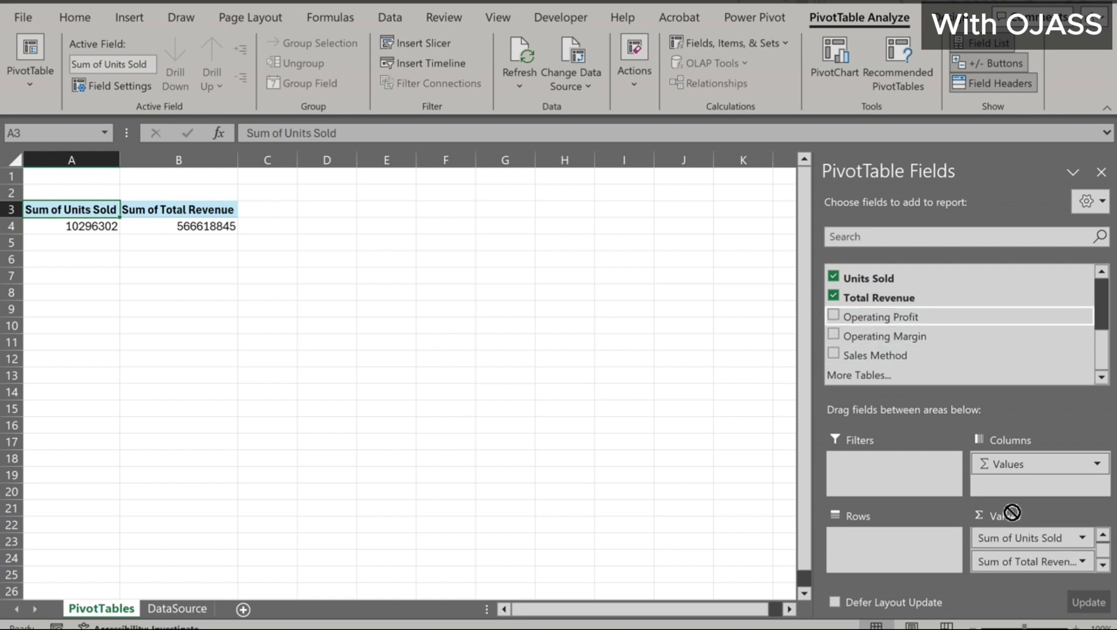
pyautogui.moveTo(1011, 512); pyautogui.dragTo(1018, 560)
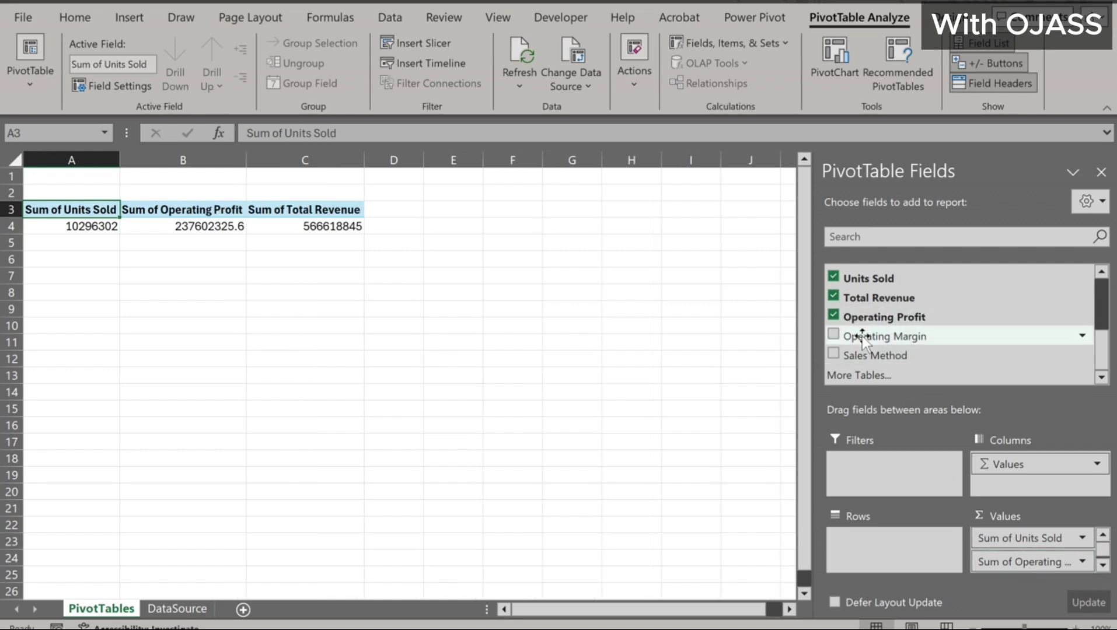
pyautogui.moveTo(865, 338); pyautogui.dragTo(1017, 564)
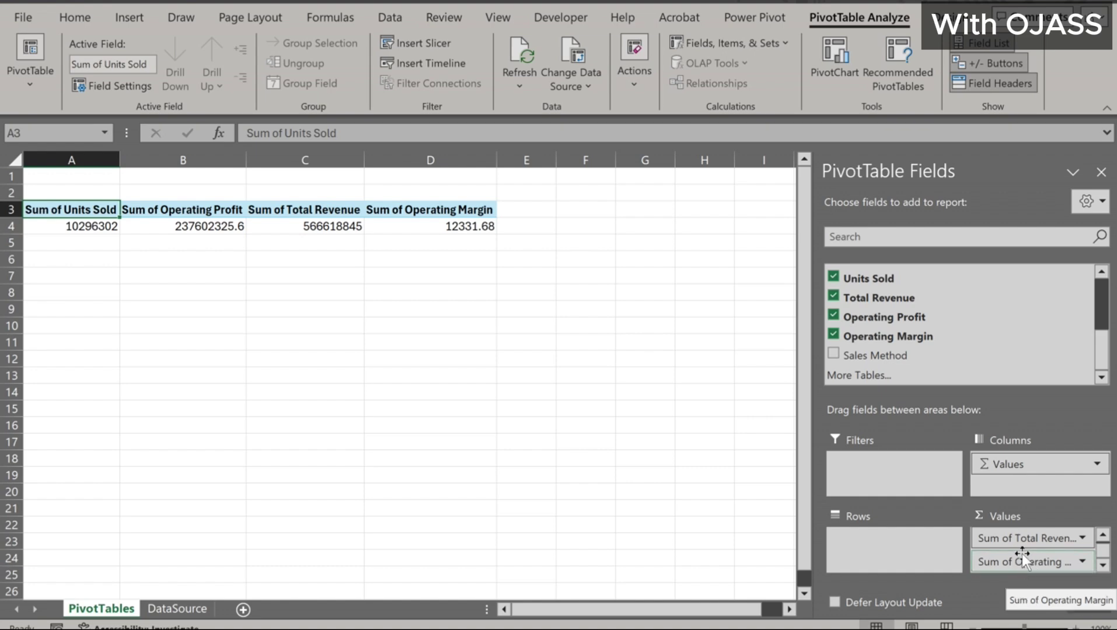
pyautogui.moveTo(1026, 539); pyautogui.dragTo(1029, 542)
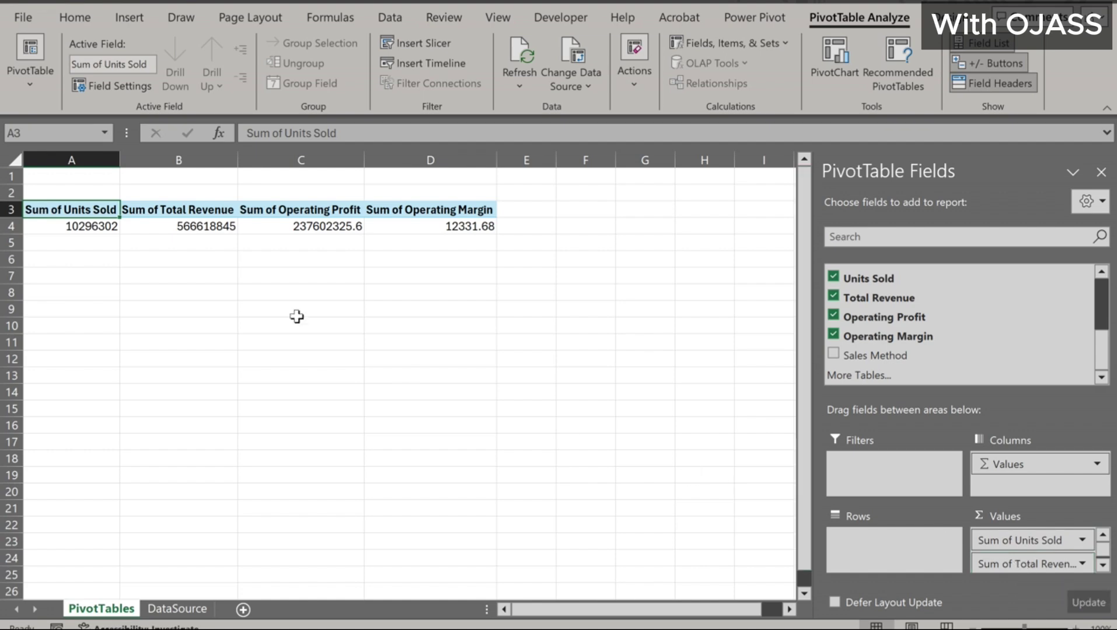
# Summarize the Operating Margin values in the PivotTable by Average
pyautogui.press('Down')
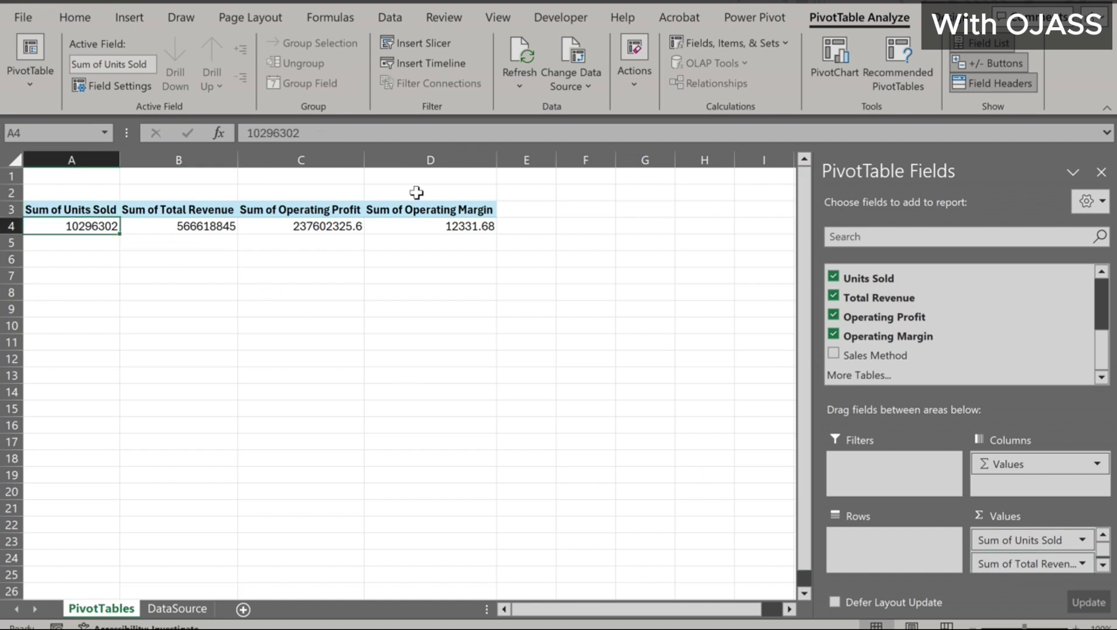
pyautogui.click(454, 232)
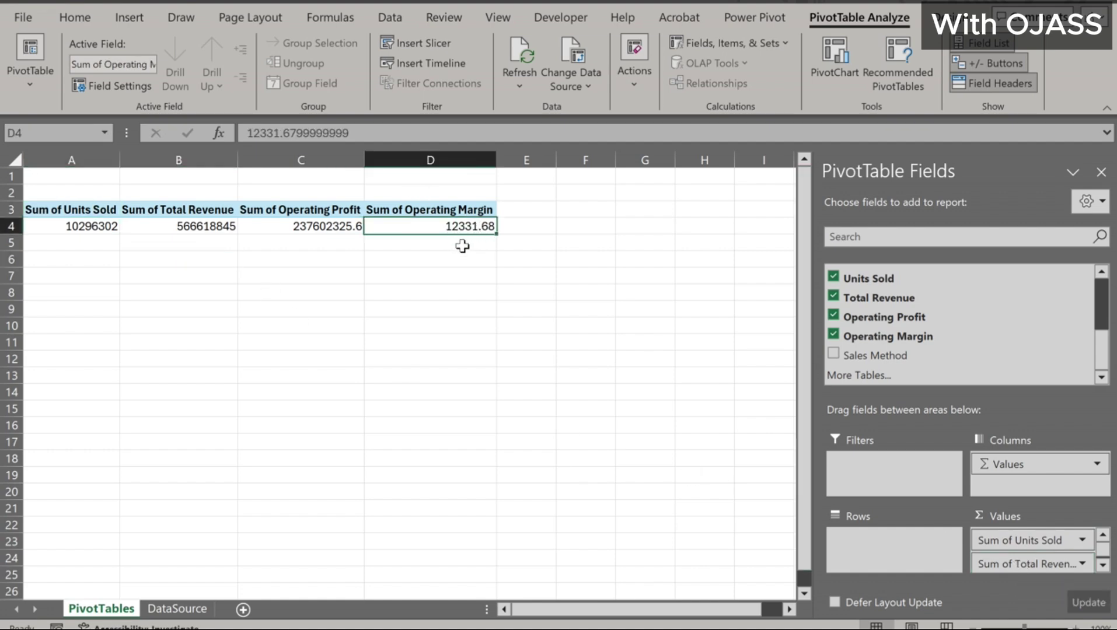
pyautogui.rightClick(426, 229)
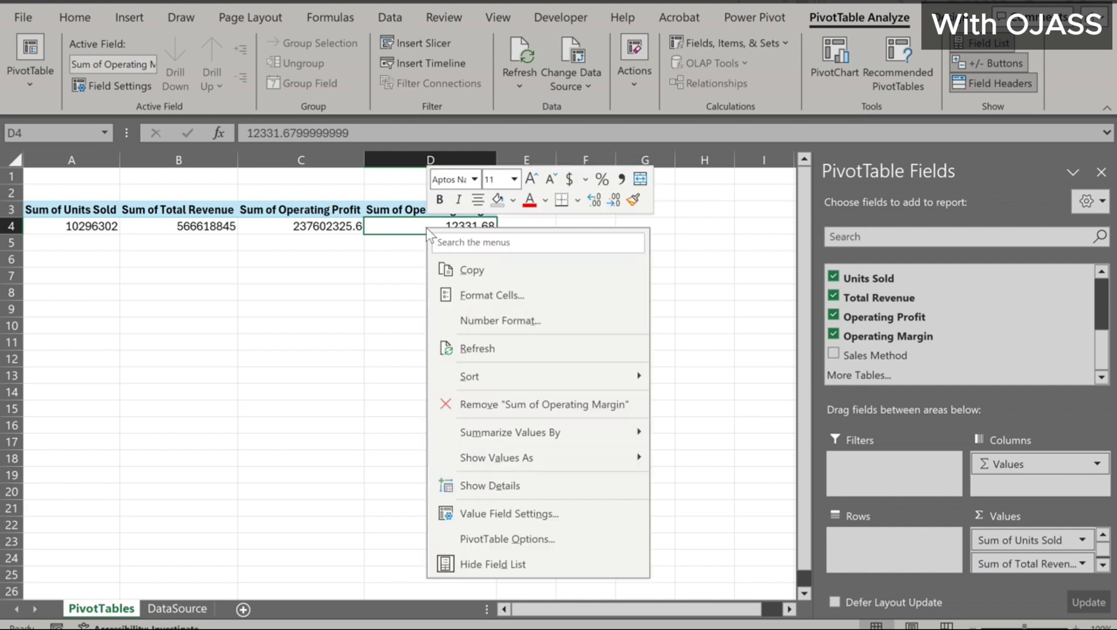
pyautogui.moveTo(562, 432)
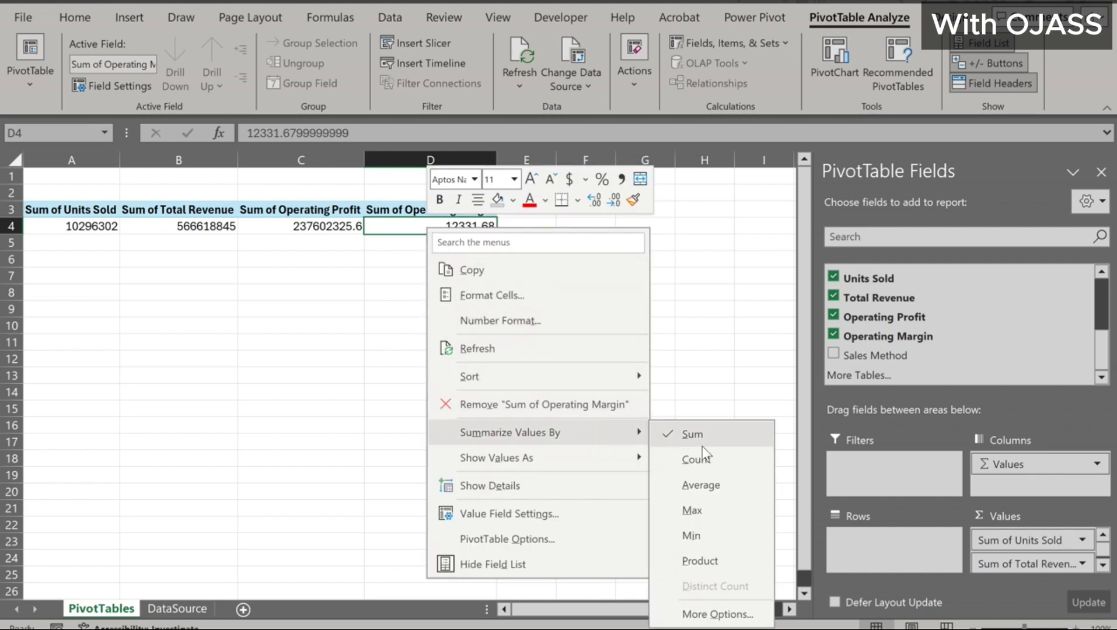
pyautogui.click(713, 486)
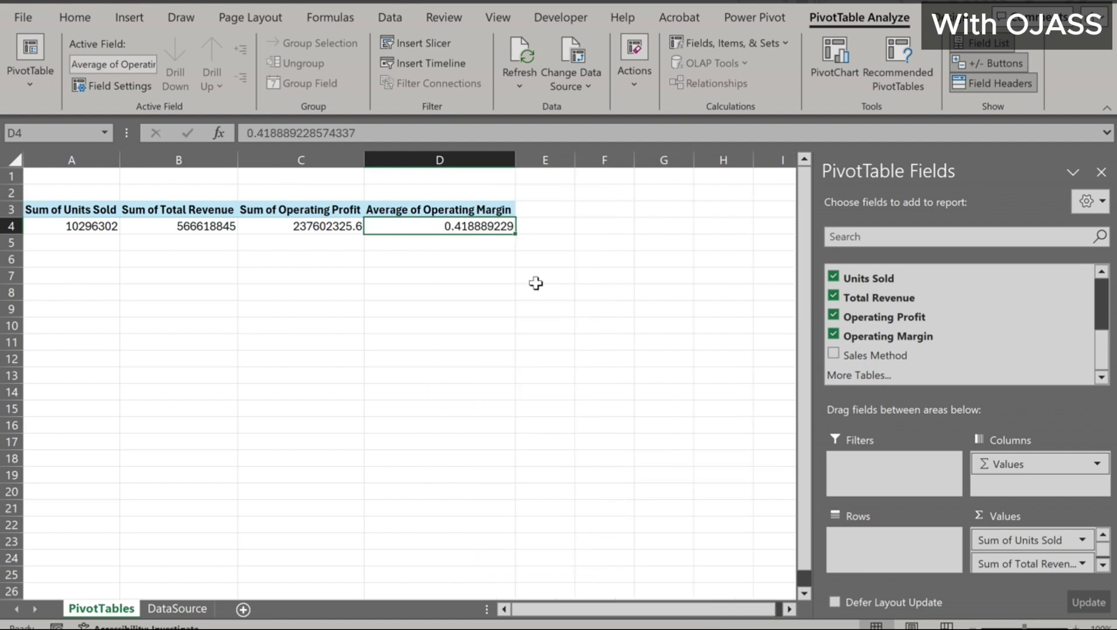
# Format the average Operating Margin in D4 as a Number with 2 decimal places
pyautogui.click(76, 19)
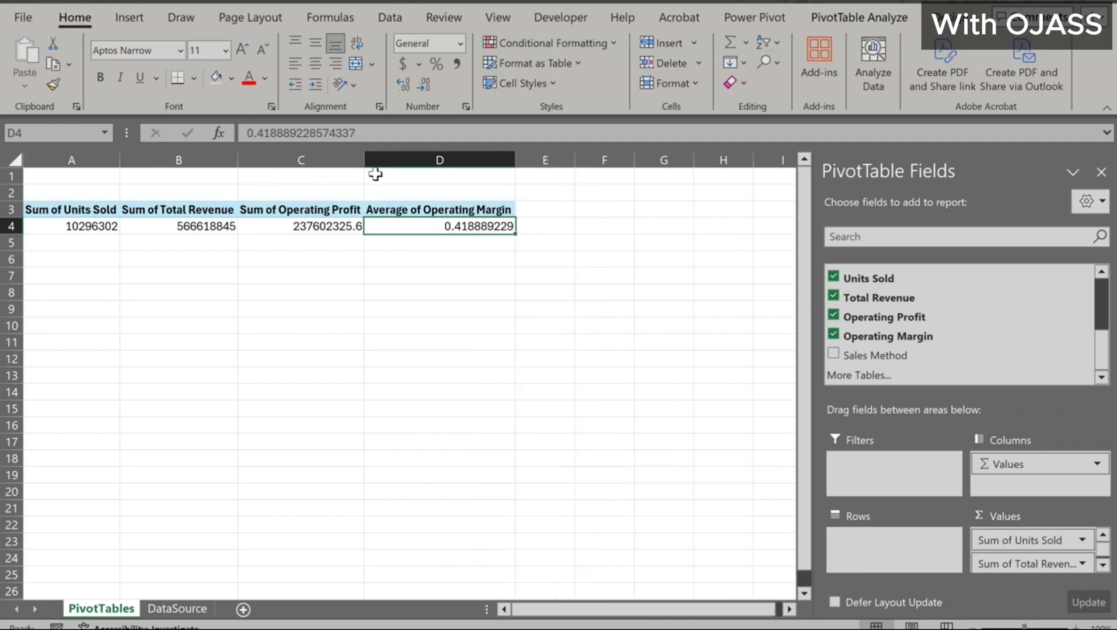
pyautogui.click(465, 107)
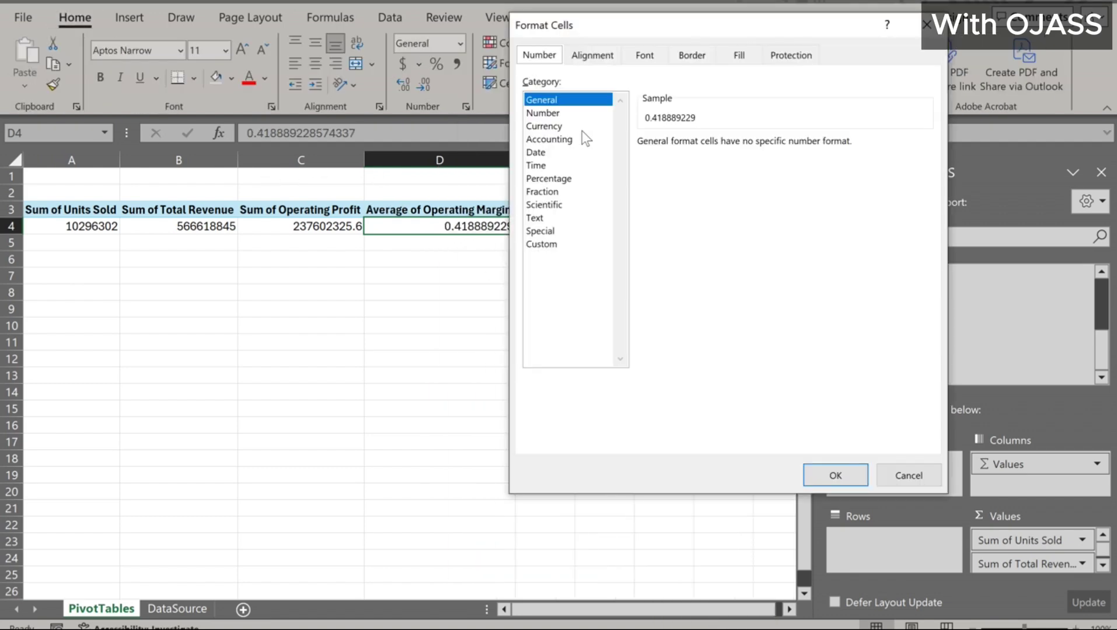
pyautogui.click(550, 113)
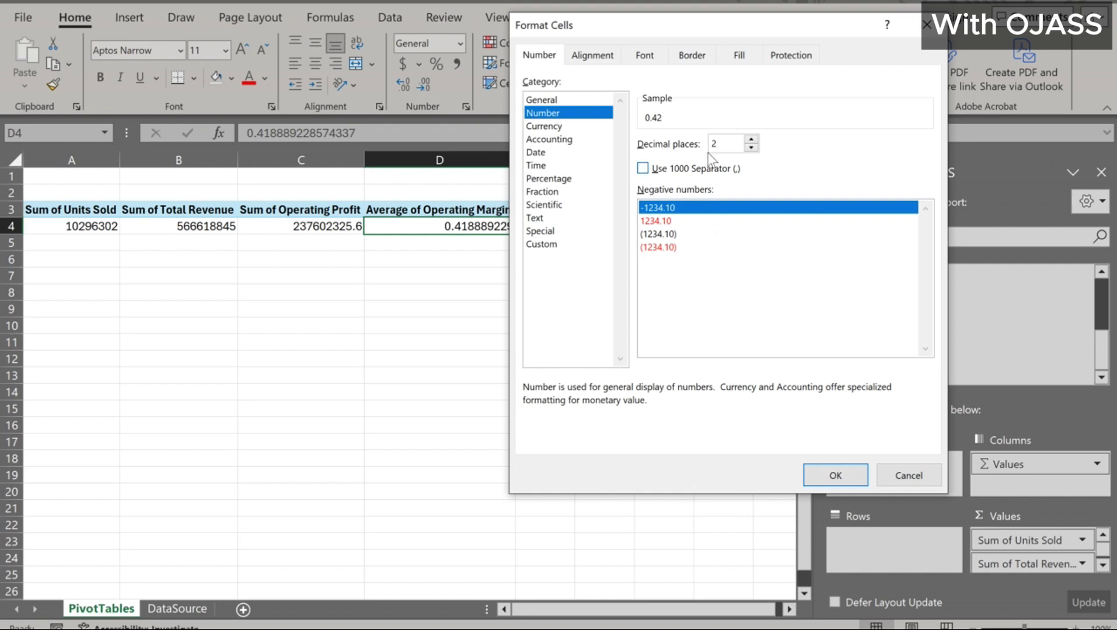
pyautogui.click(834, 476)
# Format the Operating Profit sum in C4 as Currency in $ with 0 decimal places
pyautogui.click(327, 227)
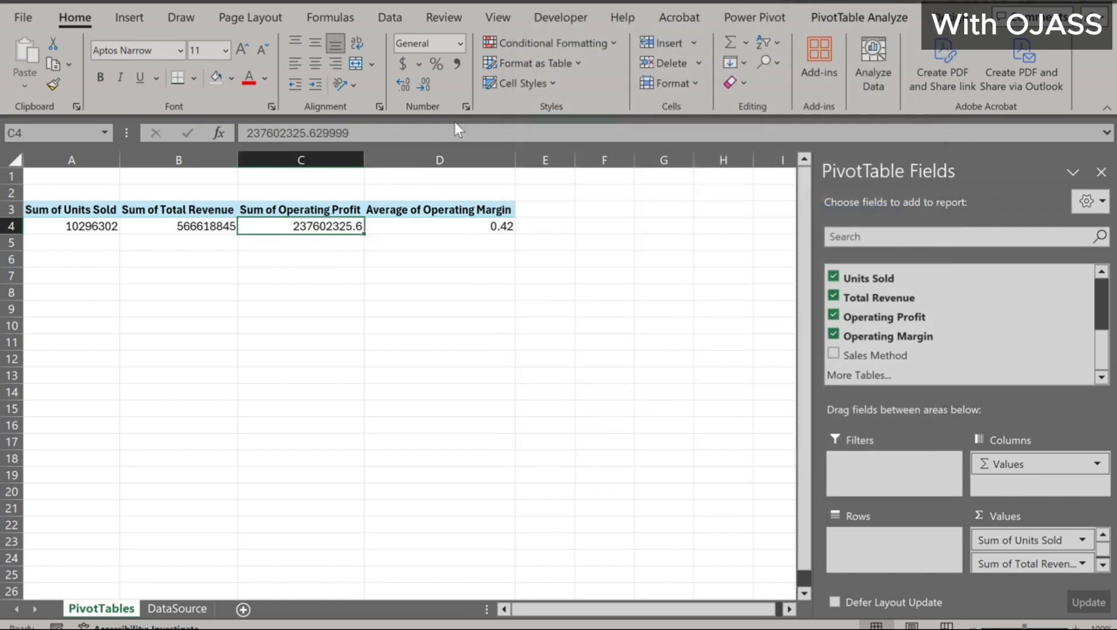
pyautogui.click(465, 107)
pyautogui.click(544, 126)
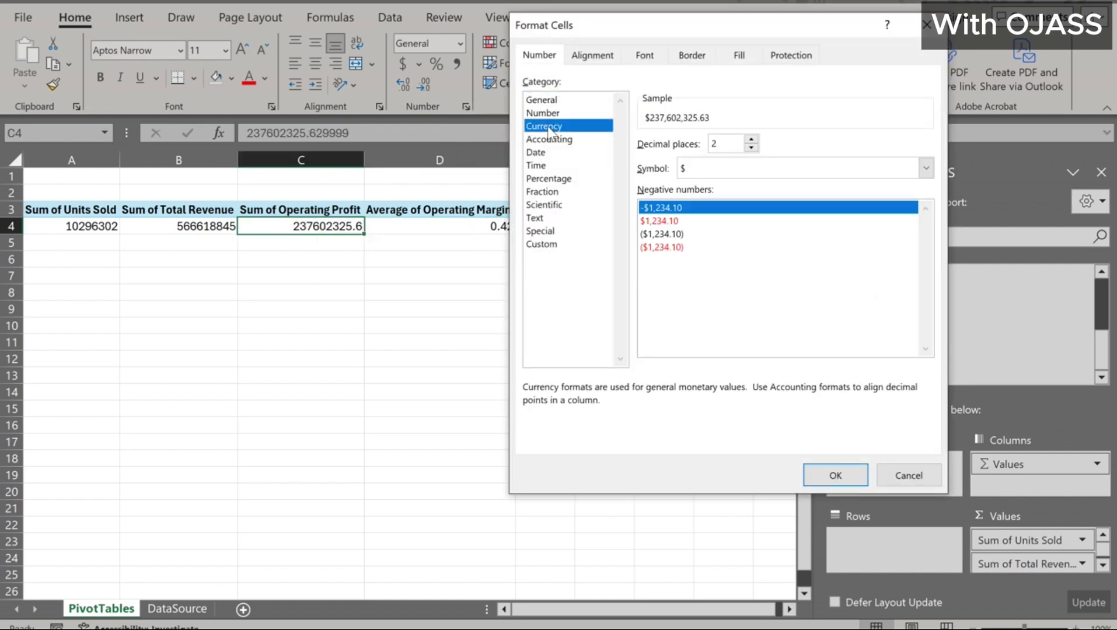
pyautogui.click(750, 148)
pyautogui.click(751, 148)
pyautogui.click(835, 475)
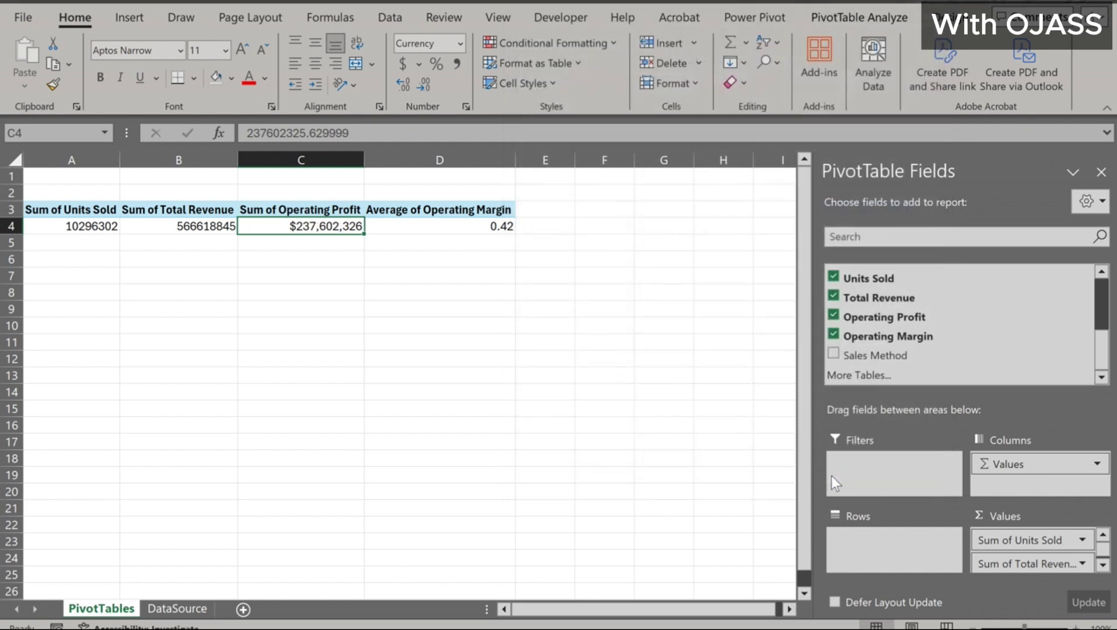
# Format the Total Revenue sum in B4 as Currency in $ with 0 decimal places
pyautogui.click(217, 227)
pyautogui.click(465, 107)
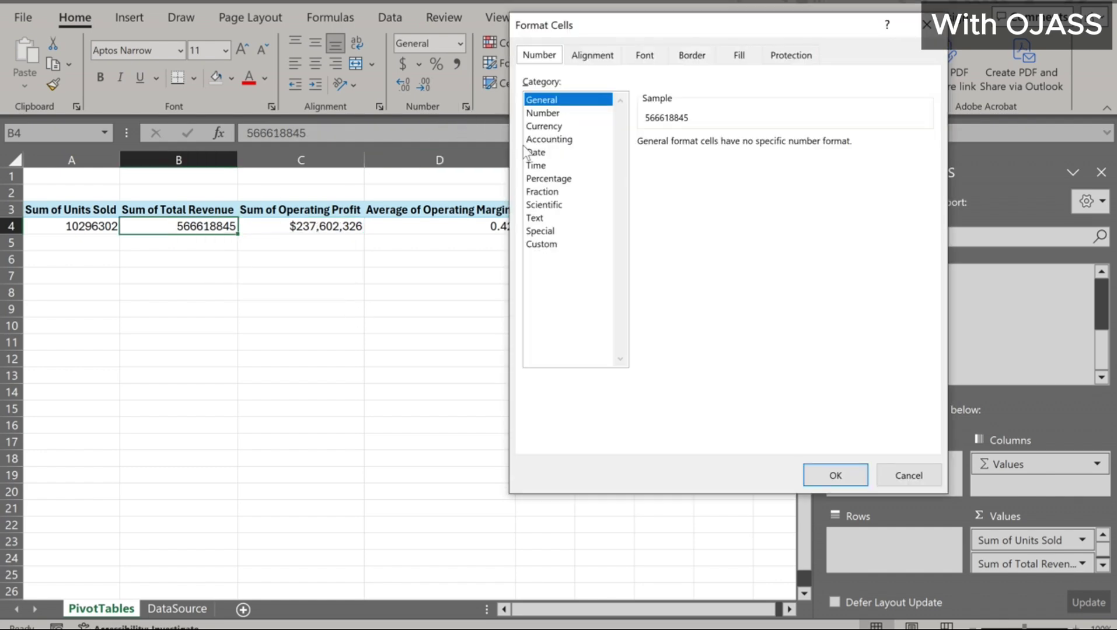
pyautogui.click(544, 127)
pyautogui.click(751, 147)
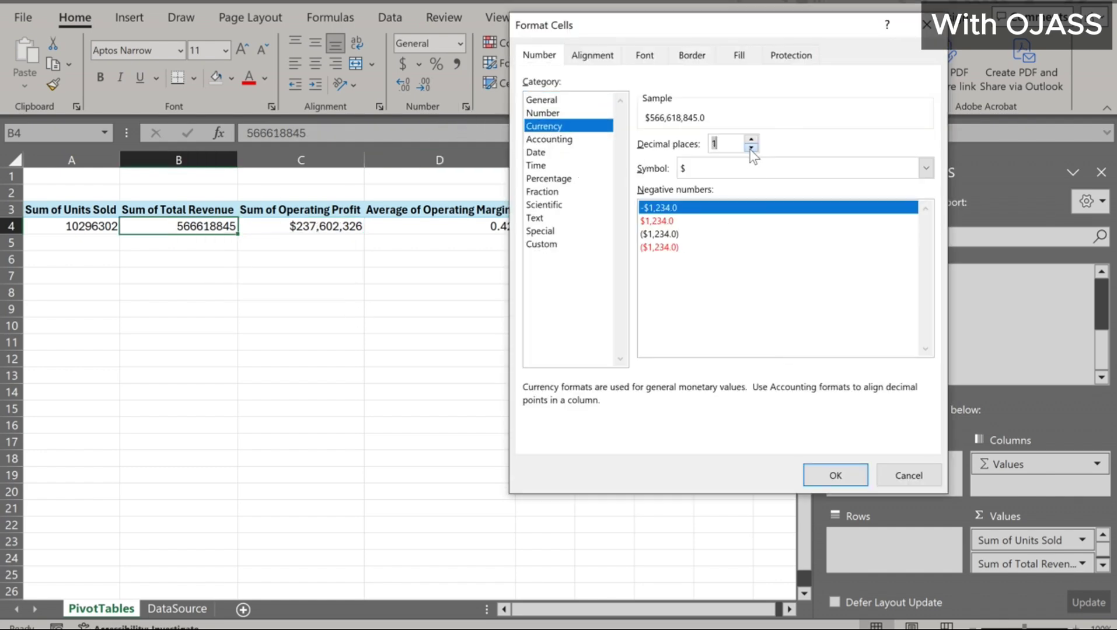
pyautogui.click(751, 147)
pyautogui.click(835, 475)
pyautogui.click(350, 292)
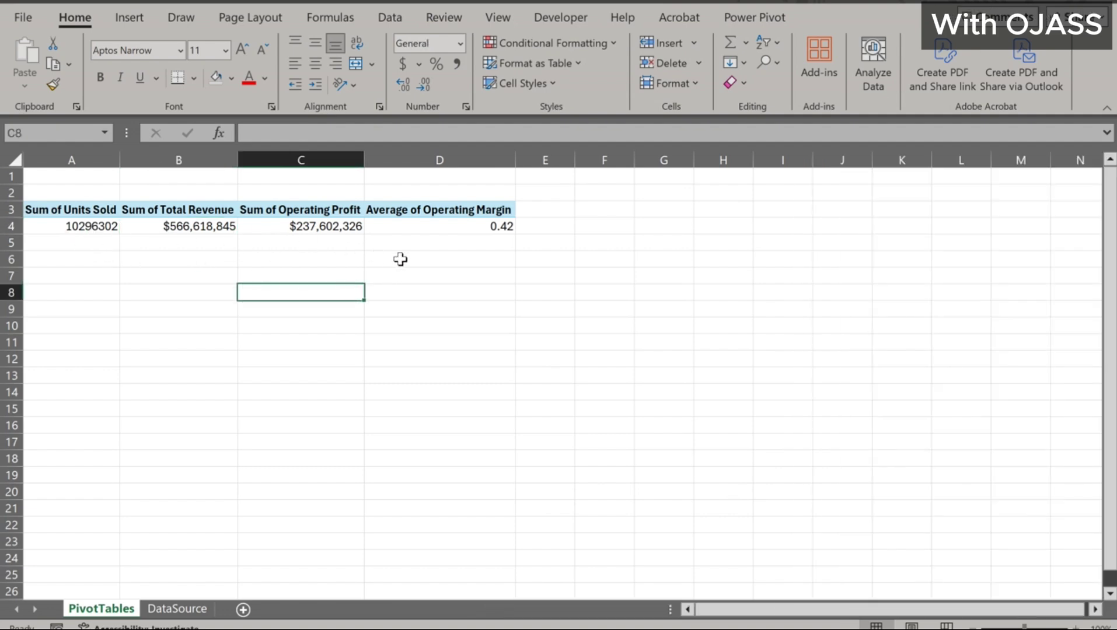
# Copy the whole PivotTable in A3:D4 and paste the duplicate at cell A6
pyautogui.moveTo(46, 215); pyautogui.dragTo(422, 226)
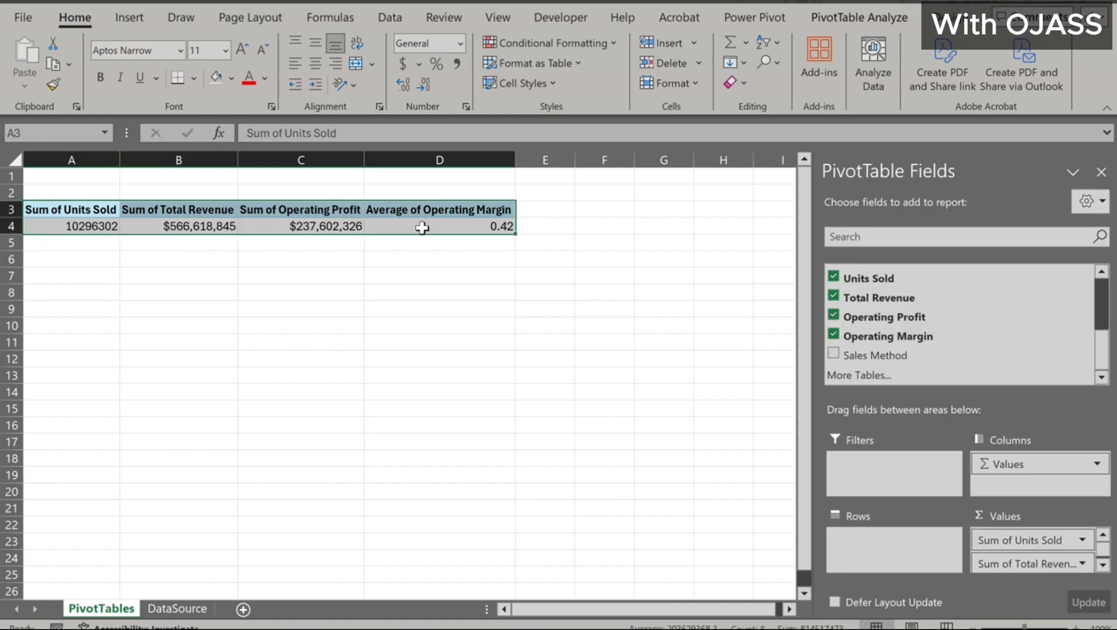
pyautogui.hotkey('ctrl', 'c')
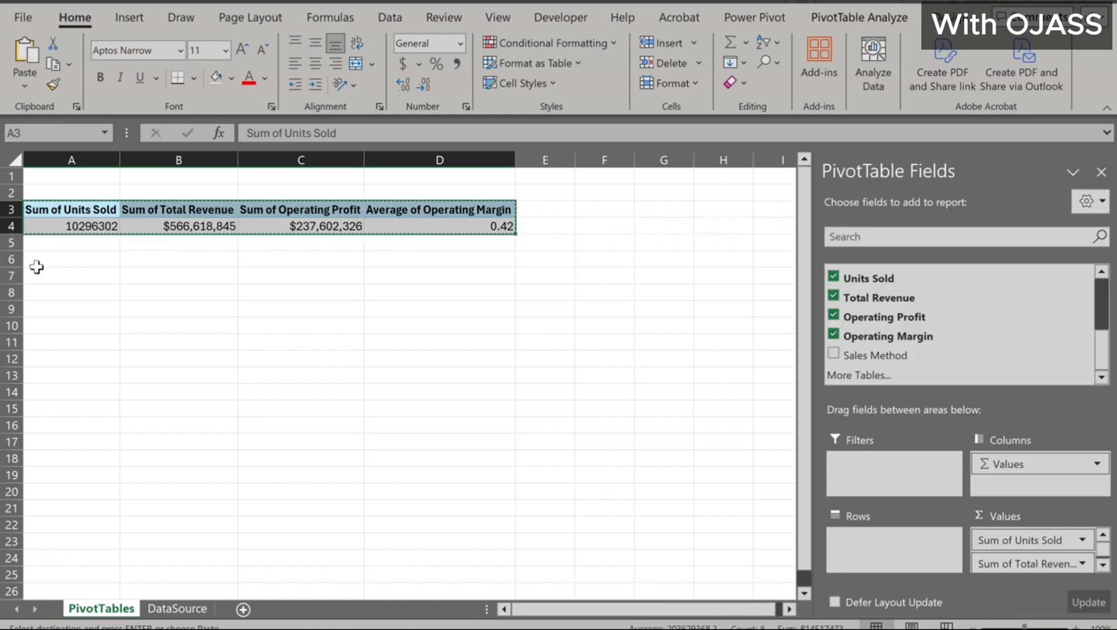
pyautogui.click(38, 265)
pyautogui.hotkey('ctrl', 'v')
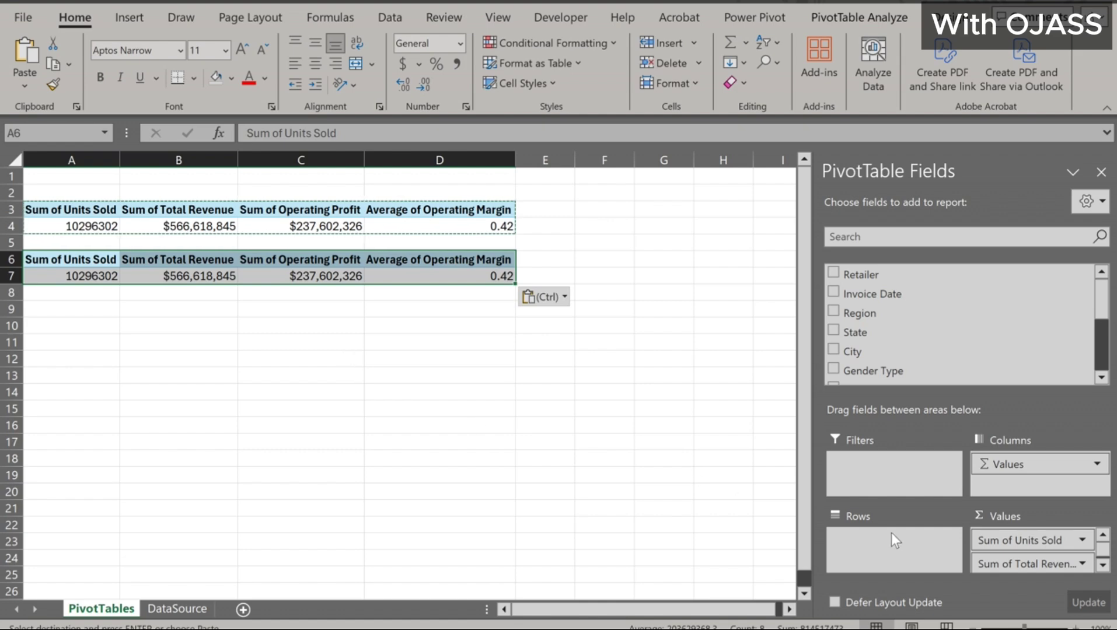
# Remove all the value fields from the copied PivotTable at A6
pyautogui.moveTo(1017, 560); pyautogui.dragTo(752, 548)
pyautogui.moveTo(1014, 561); pyautogui.dragTo(671, 551)
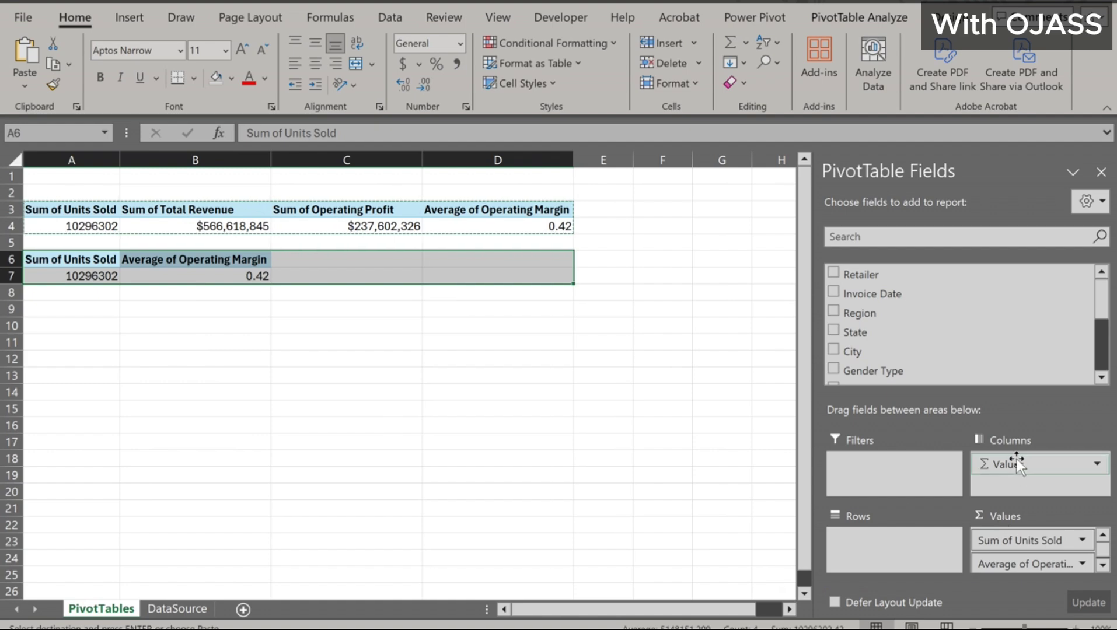
pyautogui.moveTo(1018, 463); pyautogui.dragTo(735, 463)
# Build the PivotTable at A6 with Product Category as rows and the sum of Units Sold as values
pyautogui.scroll(-1, 890, 347)
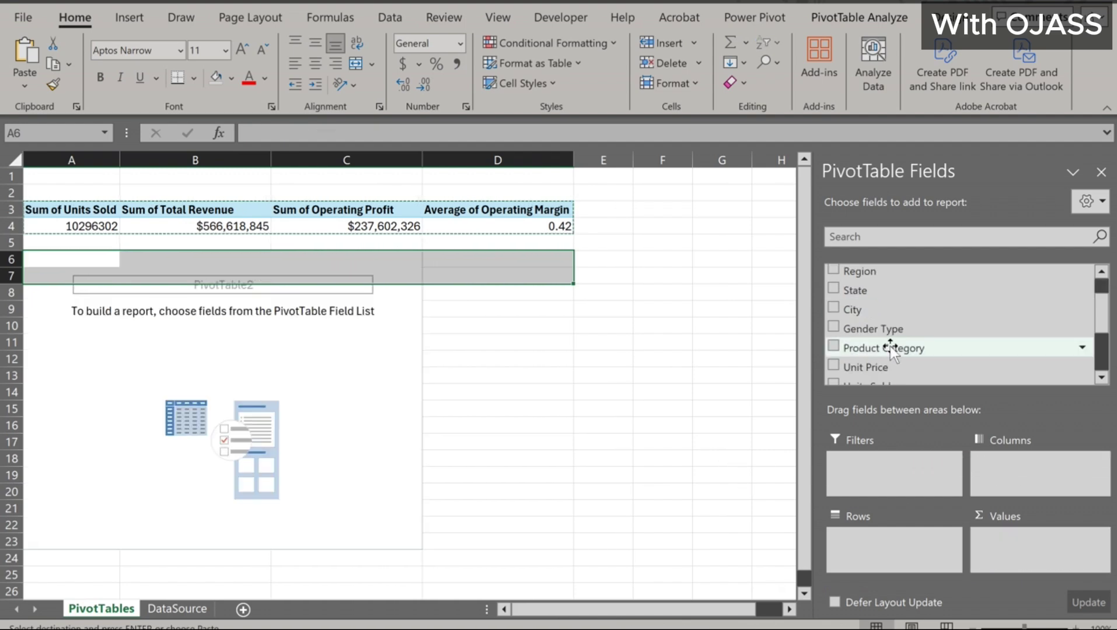
pyautogui.moveTo(890, 348); pyautogui.dragTo(881, 542)
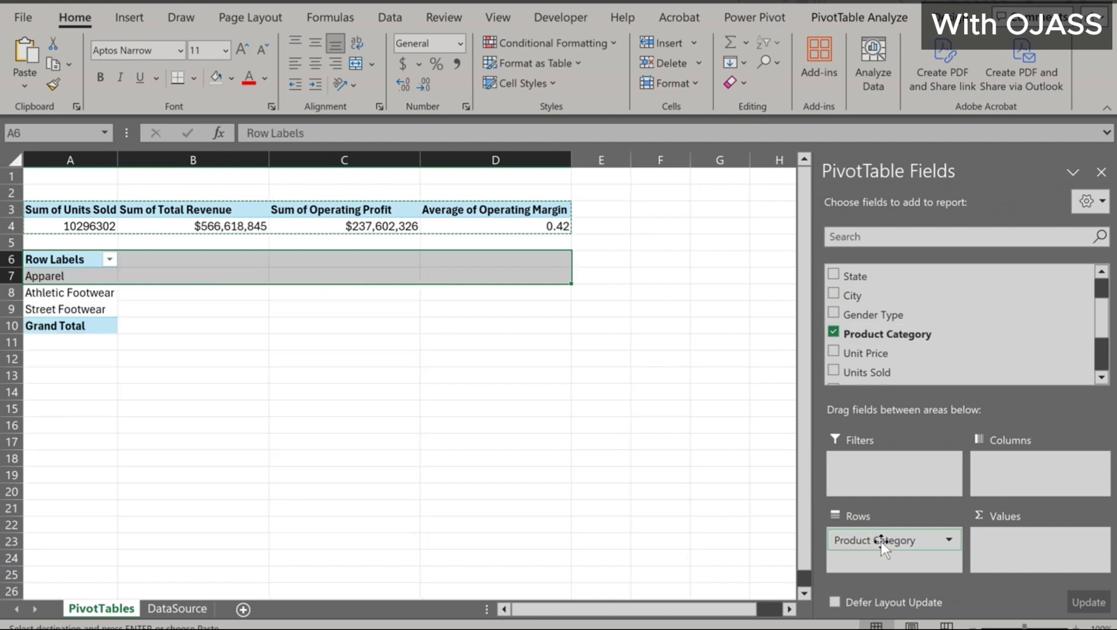
pyautogui.scroll(-1, 884, 362)
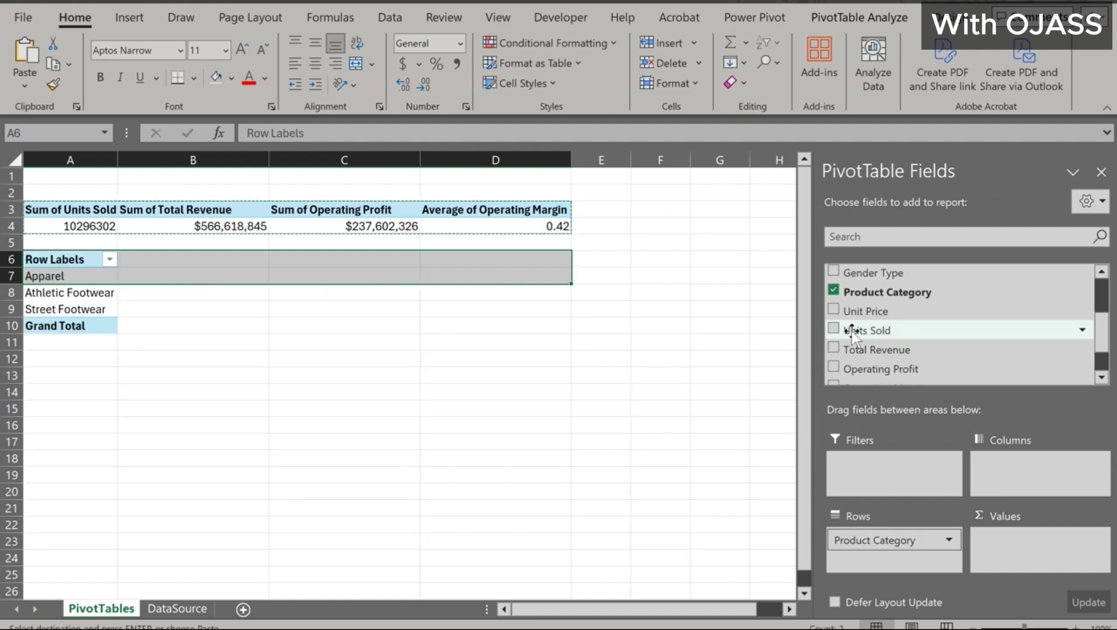
pyautogui.moveTo(860, 330); pyautogui.dragTo(1014, 549)
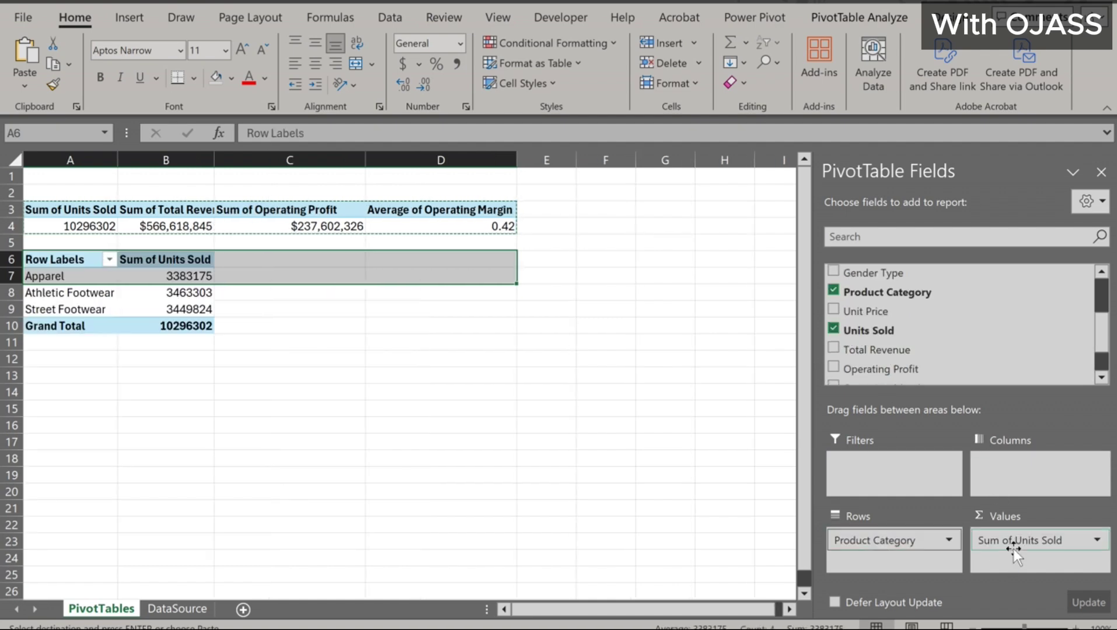
# Add Invoice Date to the columns of the A6 PivotTable and keep only its Years grouping, removing Months and Invoice Date
pyautogui.scroll(-1, 893, 344)
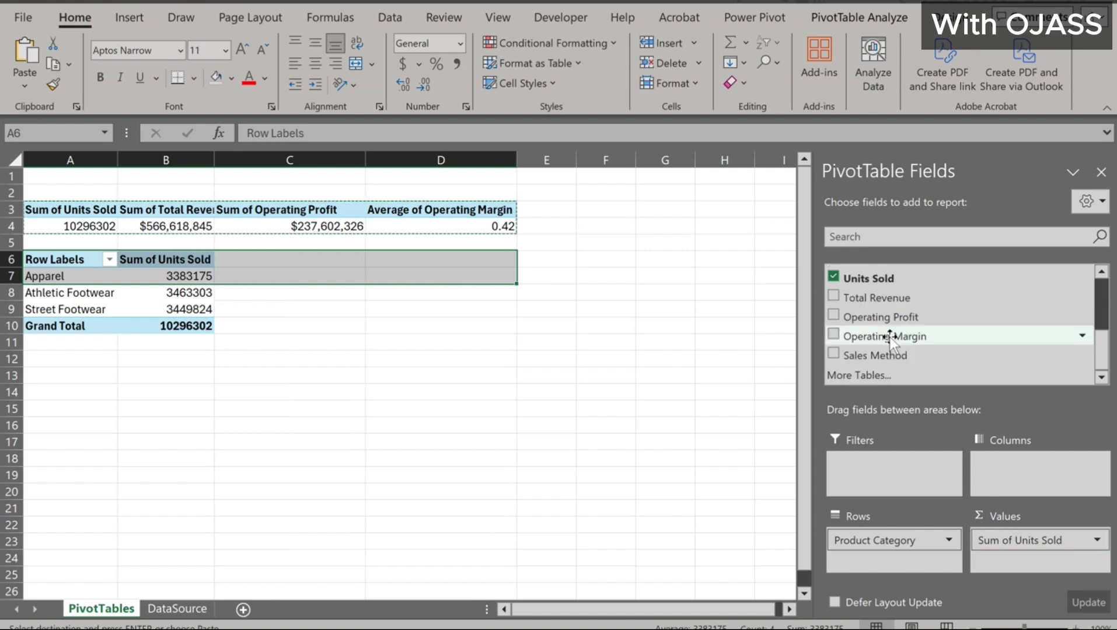
pyautogui.scroll(3, 889, 336)
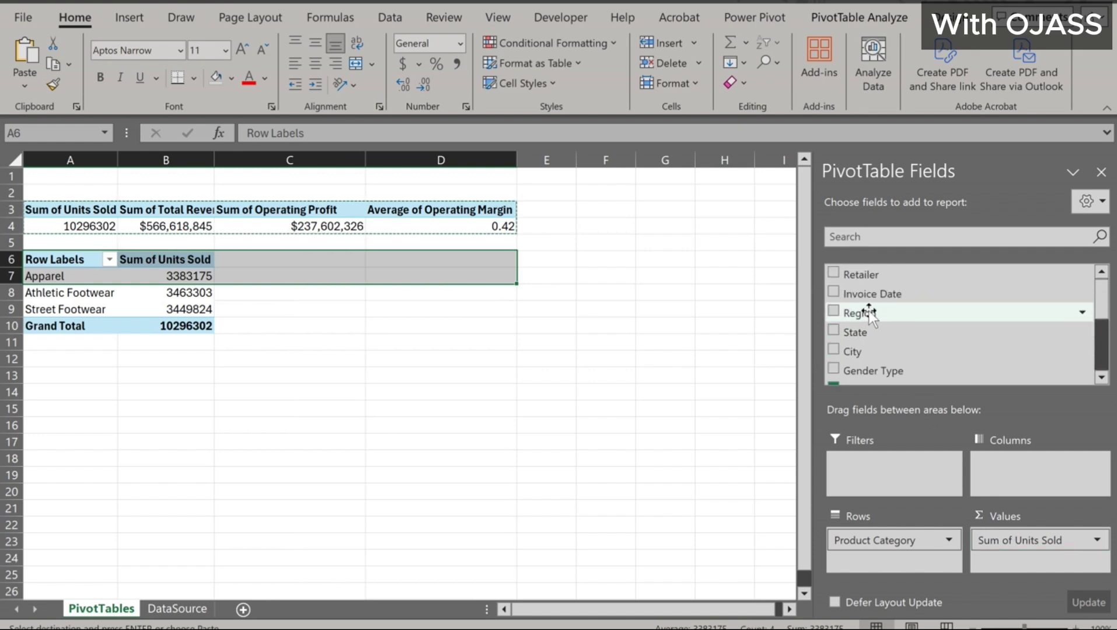
pyautogui.moveTo(871, 295)
pyautogui.mouseDown()
pyautogui.moveTo(950, 299)
pyautogui.moveTo(1004, 475)
pyautogui.moveTo(1021, 474)
pyautogui.moveTo(755, 485)
pyautogui.mouseUp()
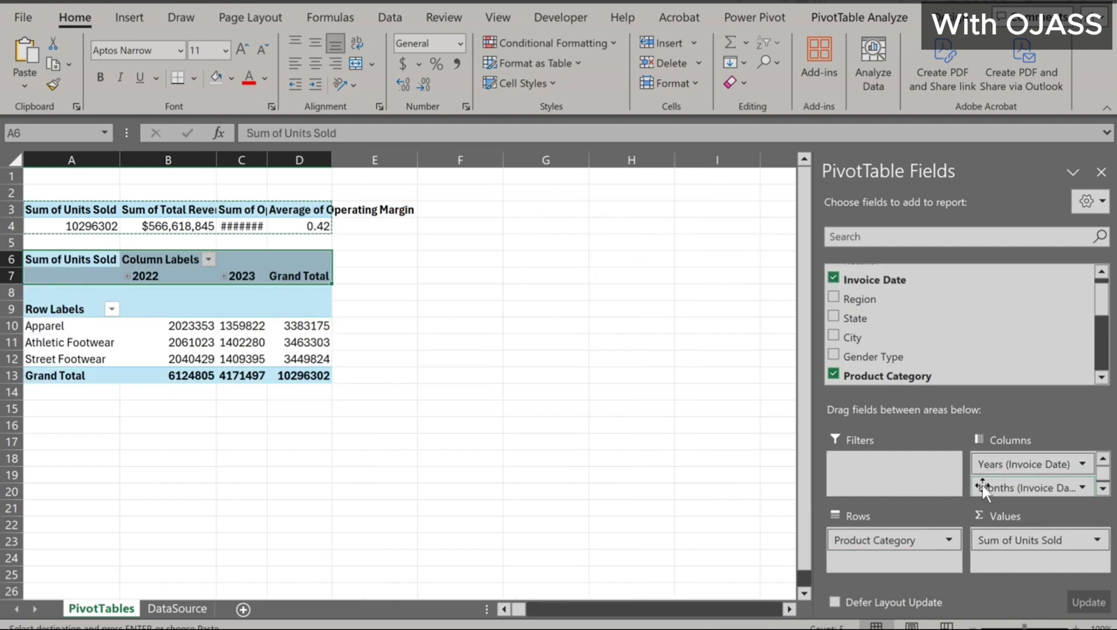
pyautogui.moveTo(983, 485); pyautogui.dragTo(677, 499)
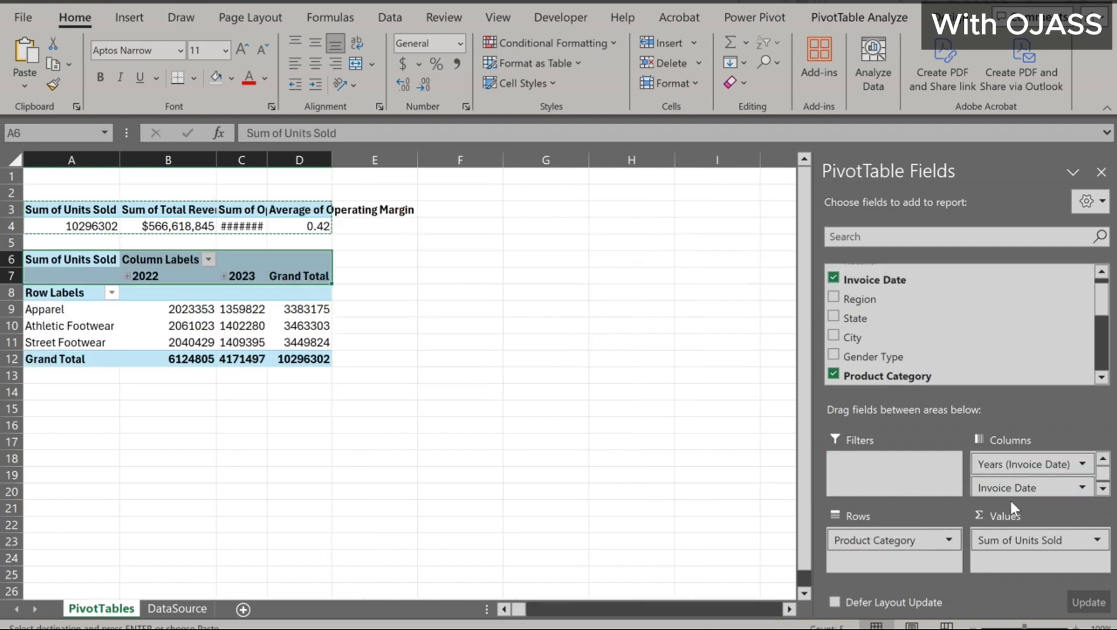
pyautogui.moveTo(1007, 488); pyautogui.dragTo(751, 486)
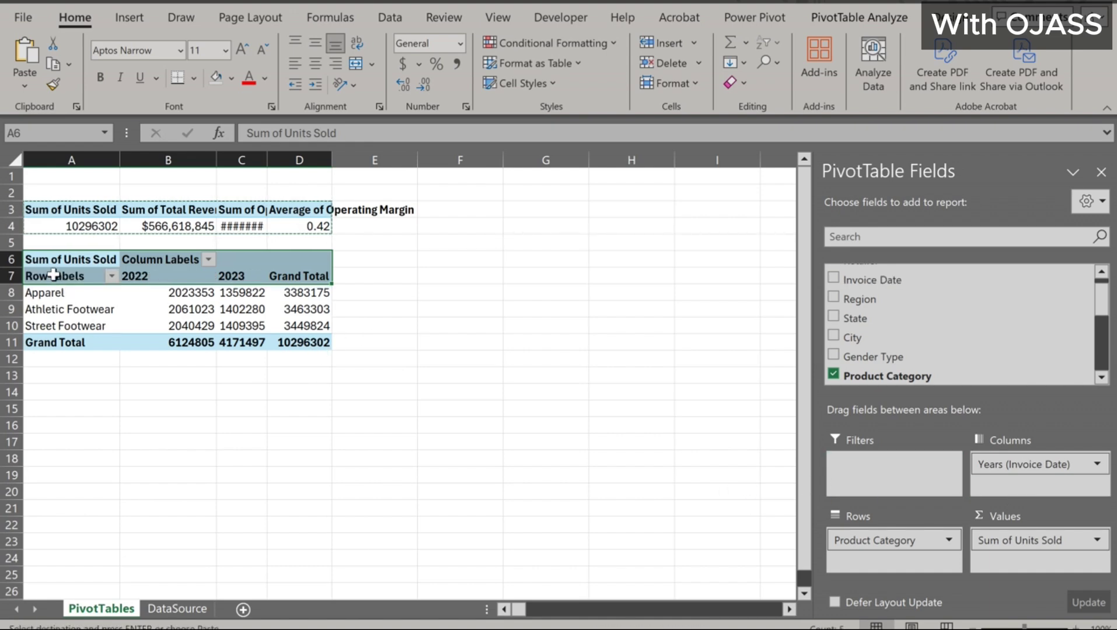
# Copy the whole product-category-by-year PivotTable in A6:D11 and paste the duplicate at cell A13
pyautogui.click(36, 261)
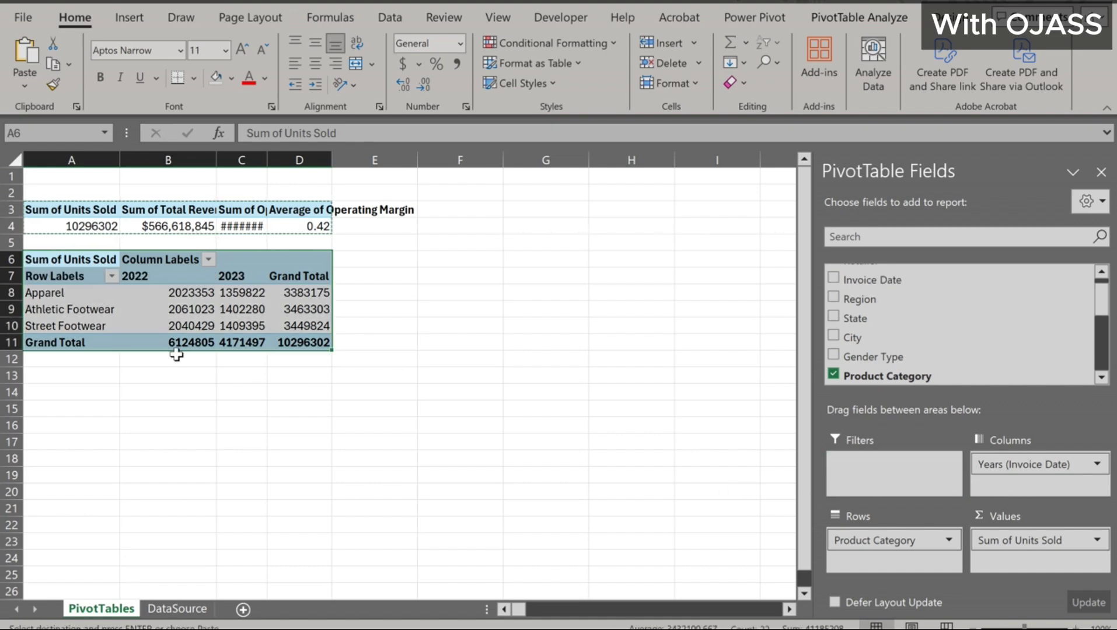
pyautogui.hotkey('ctrl', 'c')
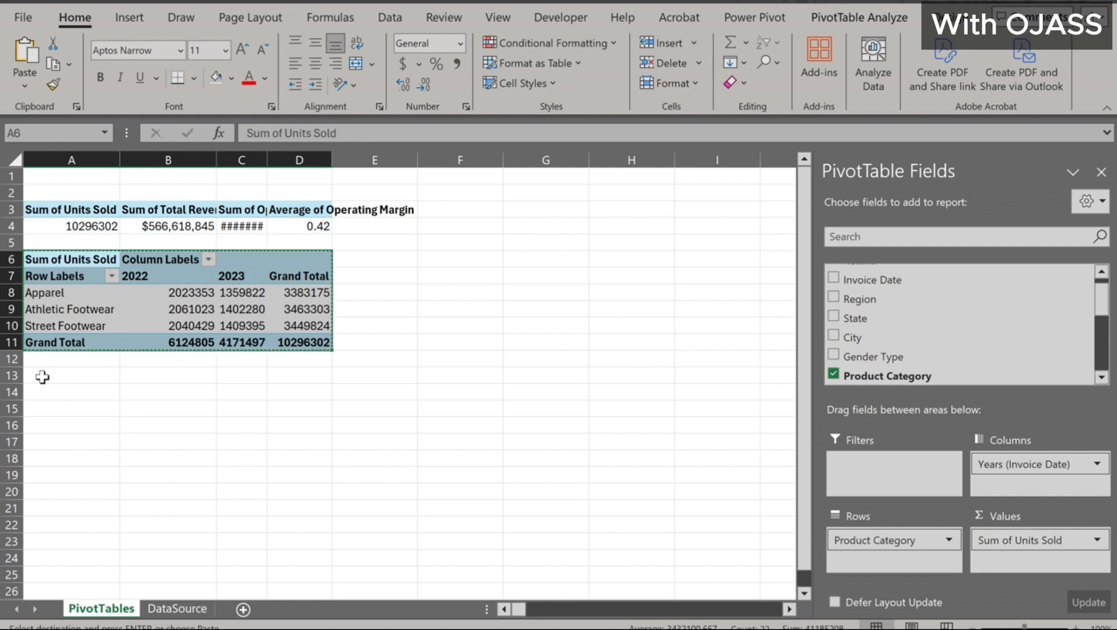
pyautogui.click(45, 381)
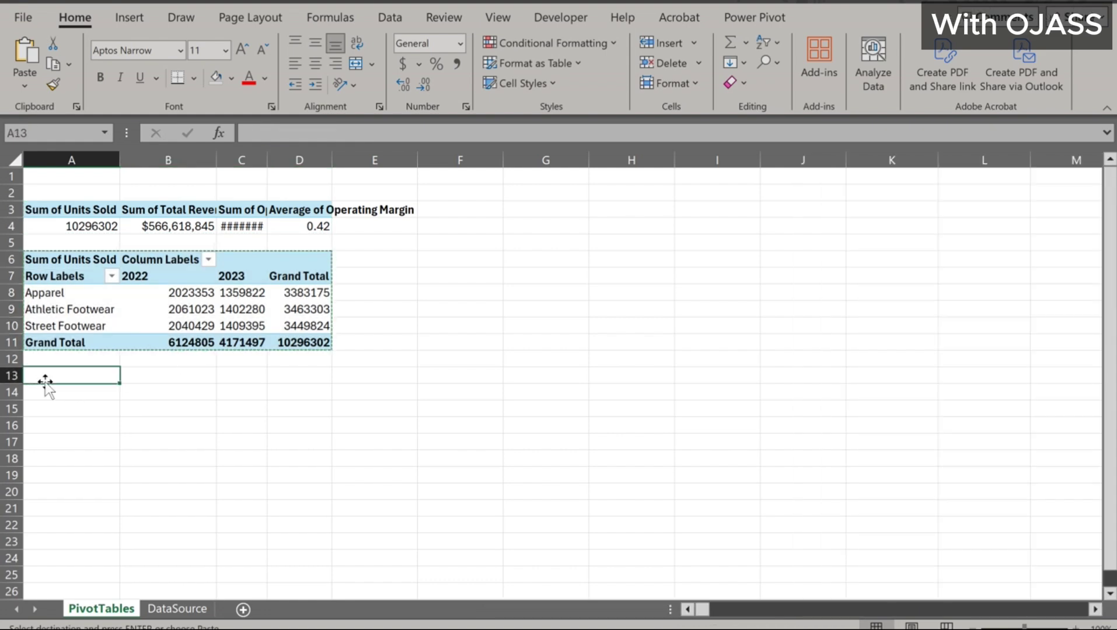
pyautogui.hotkey('ctrl', 'v')
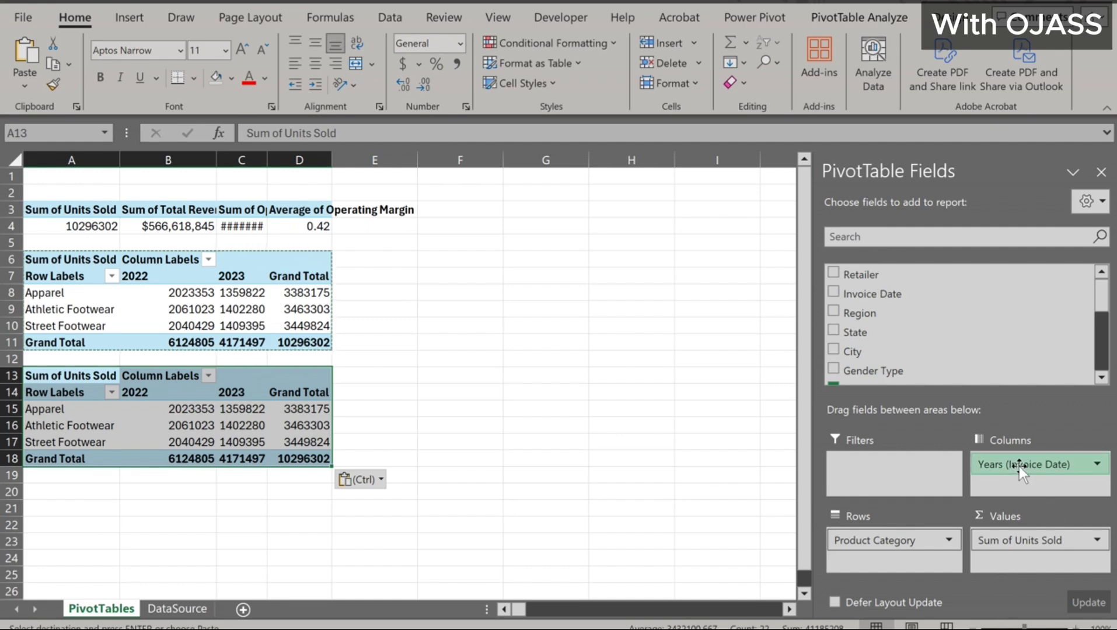
# Replace Years (Invoice Date) with Gender Type as the column field of the PivotTable at A13
pyautogui.moveTo(1019, 466); pyautogui.dragTo(706, 449)
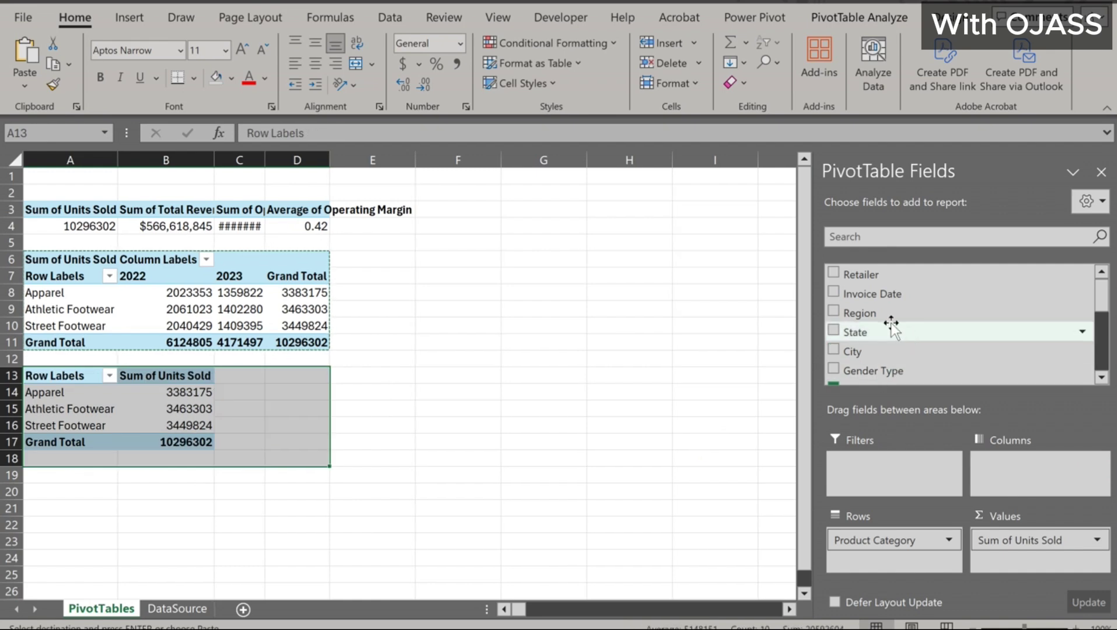
pyautogui.scroll(-2, 880, 333)
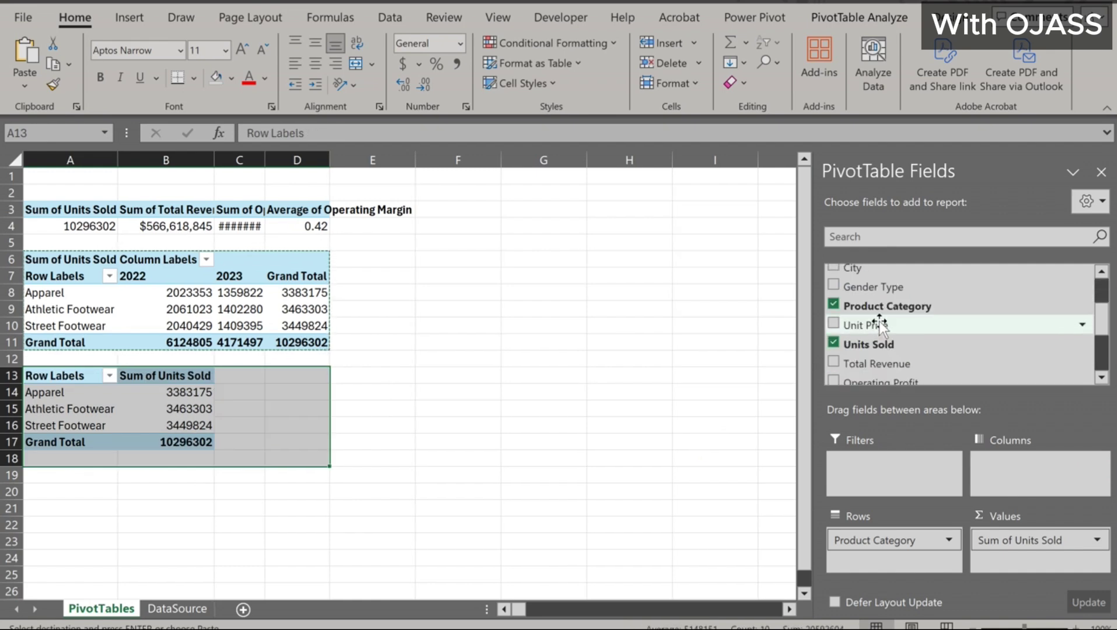
pyautogui.moveTo(873, 289); pyautogui.dragTo(1012, 469)
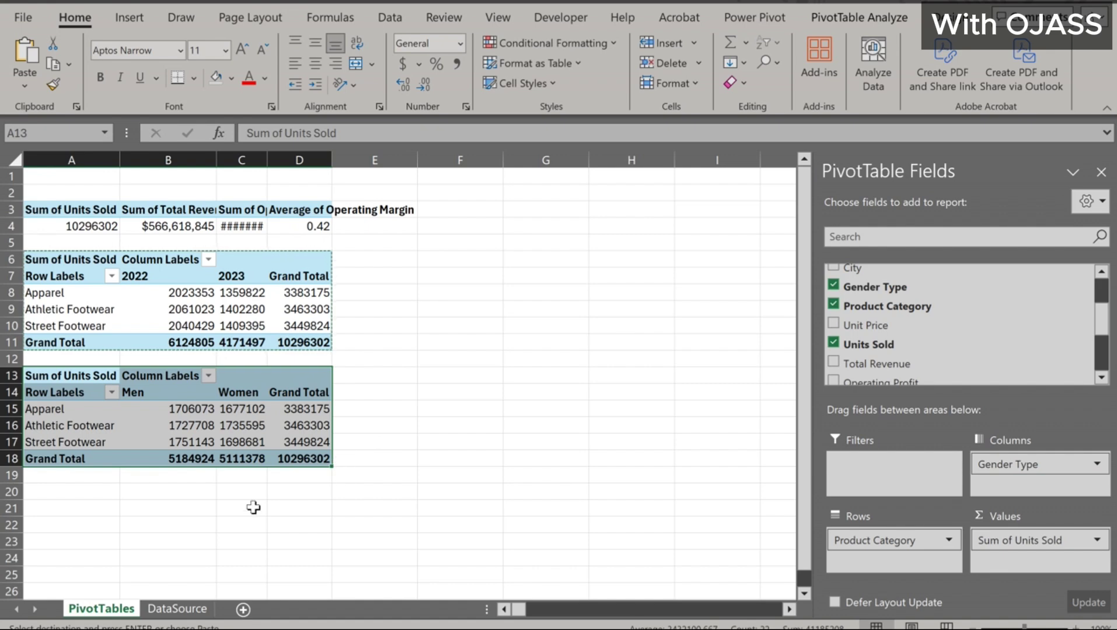
# Copy the whole gender PivotTable in A13:D18 and paste the duplicate at cell A20
pyautogui.scroll(-3, 253, 507)
pyautogui.click(49, 349)
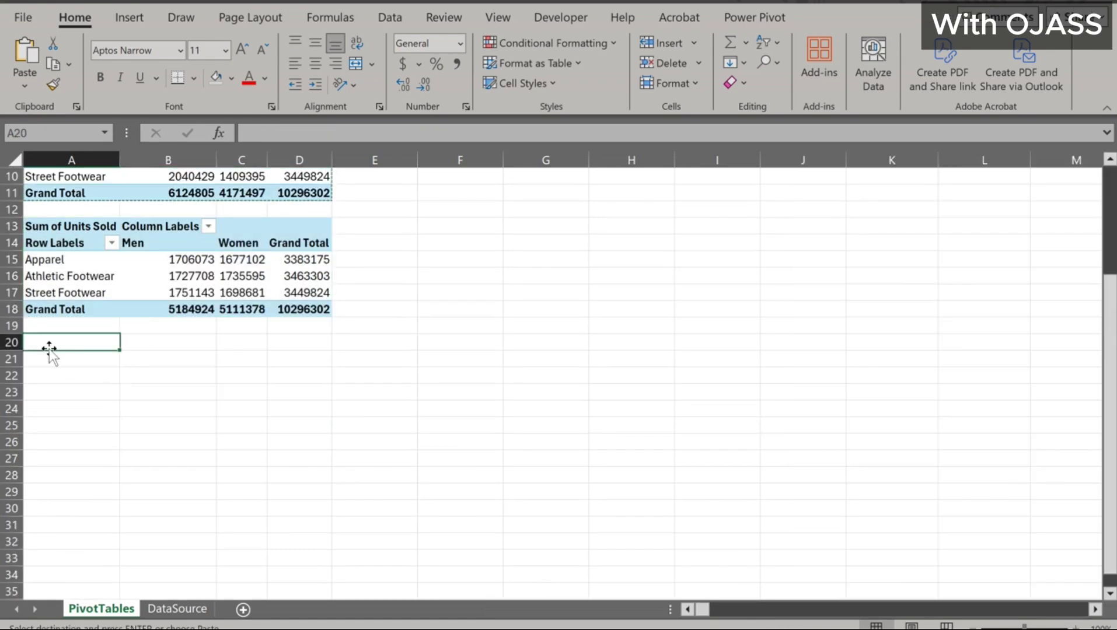
pyautogui.click(28, 226)
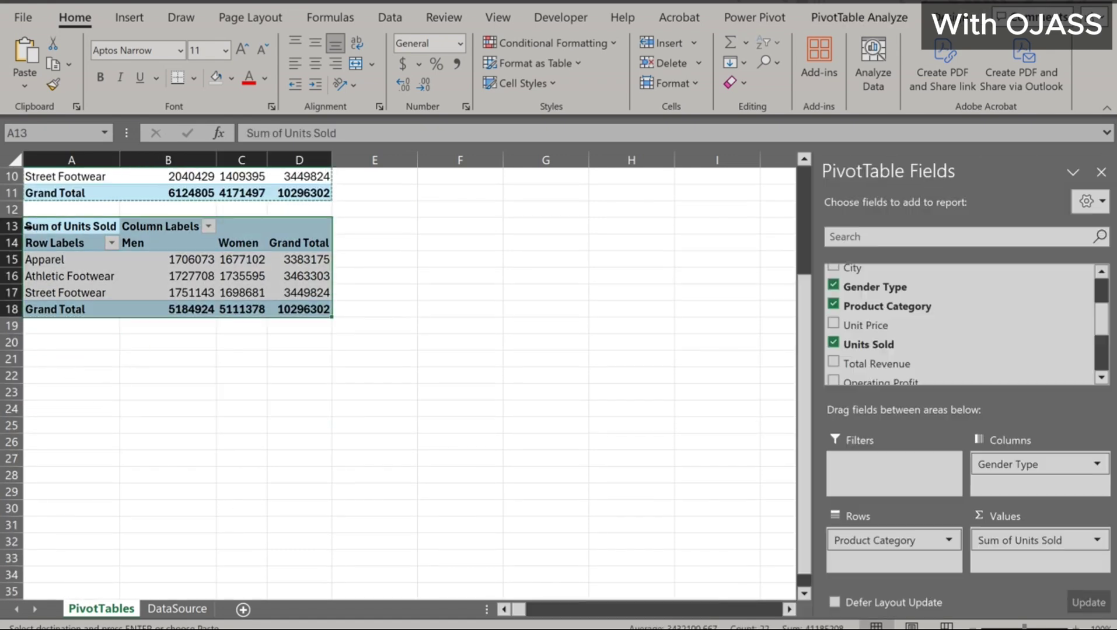
pyautogui.hotkey('ctrl', 'c')
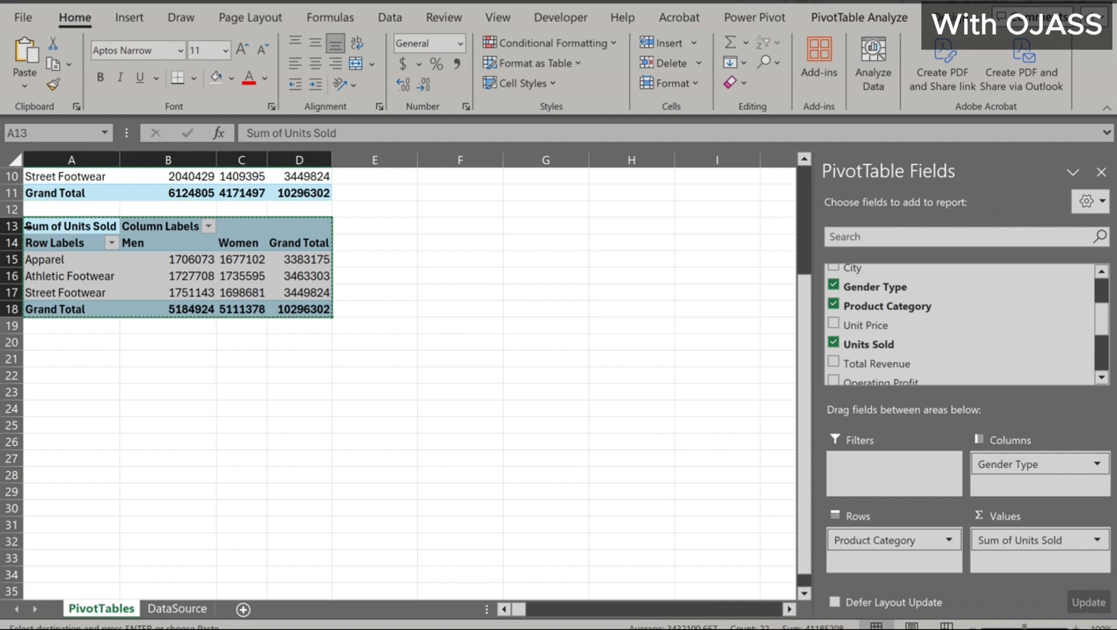
pyautogui.click(47, 344)
pyautogui.hotkey('ctrl', 'v')
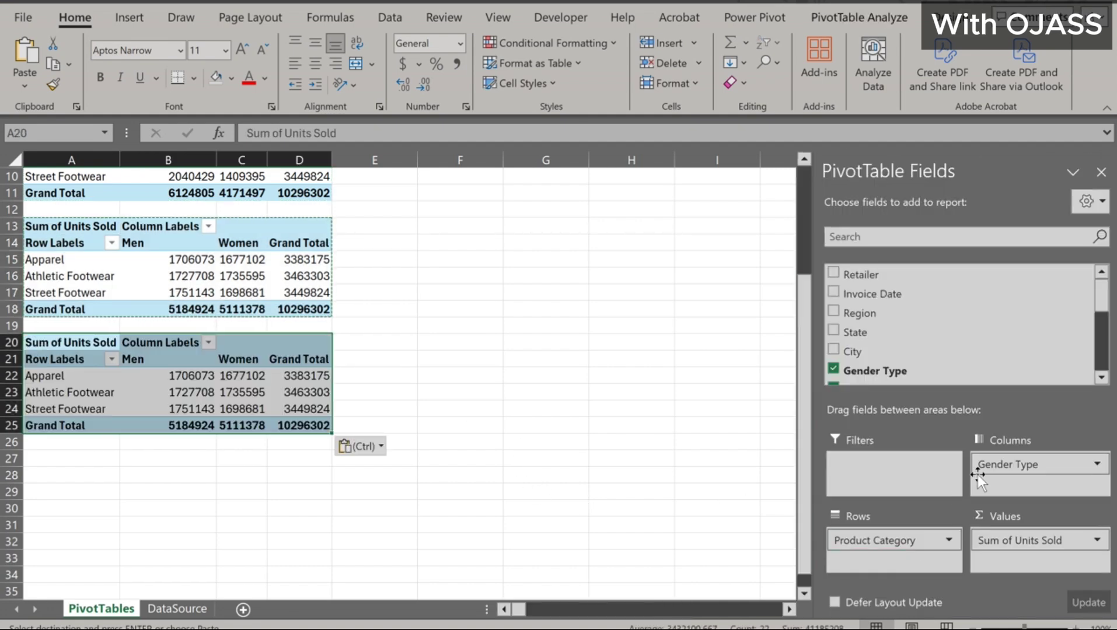
# Remove Gender Type and Product Category from the PivotTable at A20 and use State as its row field
pyautogui.moveTo(1002, 461); pyautogui.dragTo(720, 487)
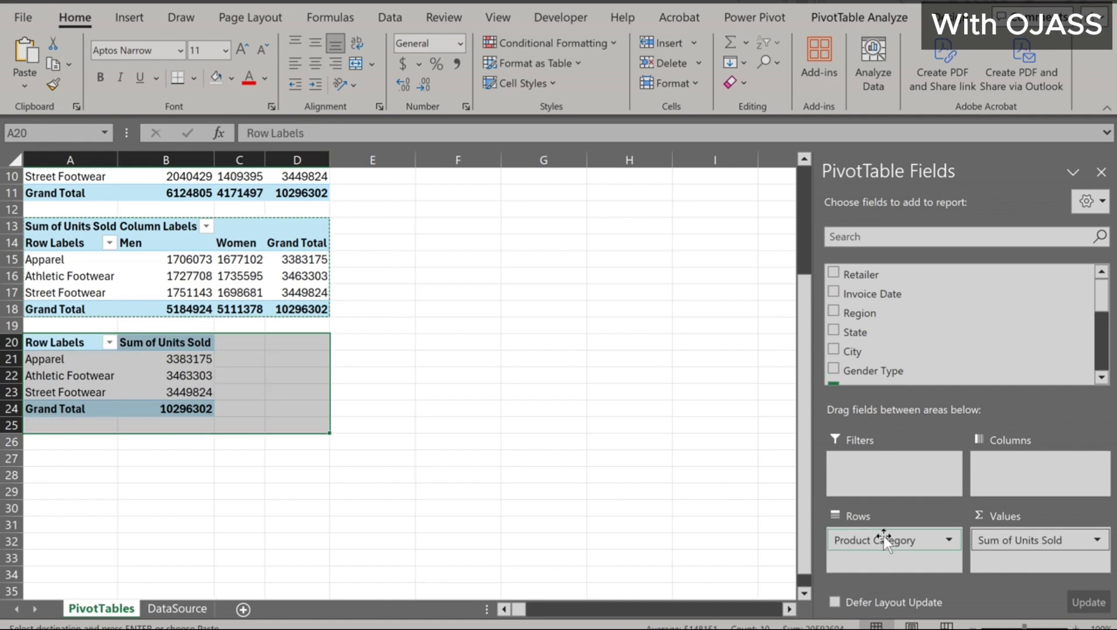
pyautogui.moveTo(883, 540); pyautogui.dragTo(659, 513)
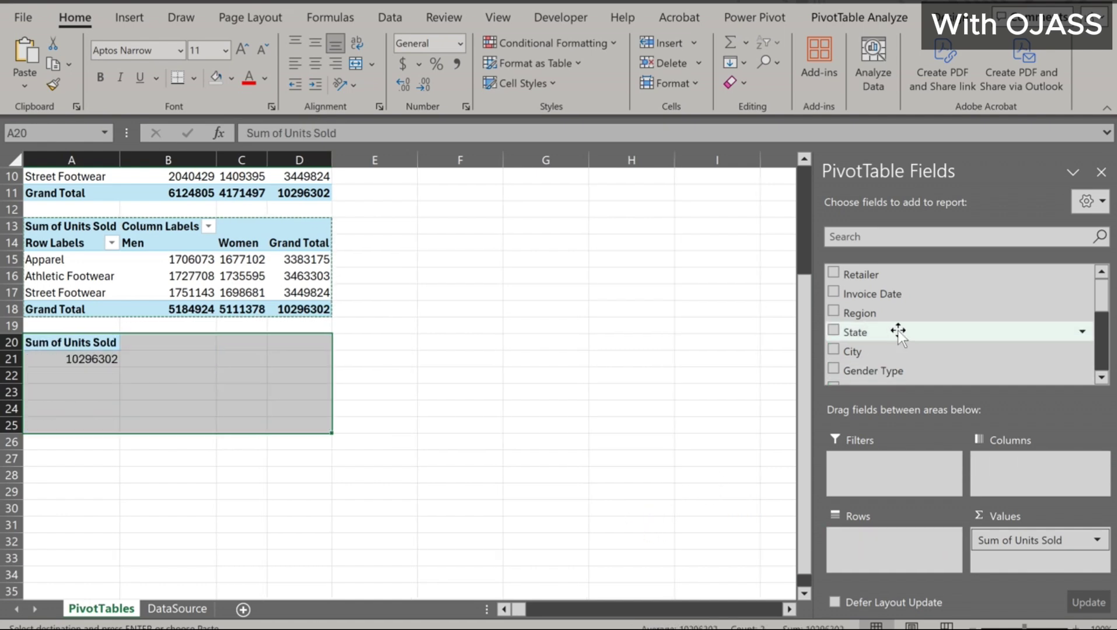
pyautogui.moveTo(876, 336); pyautogui.dragTo(870, 544)
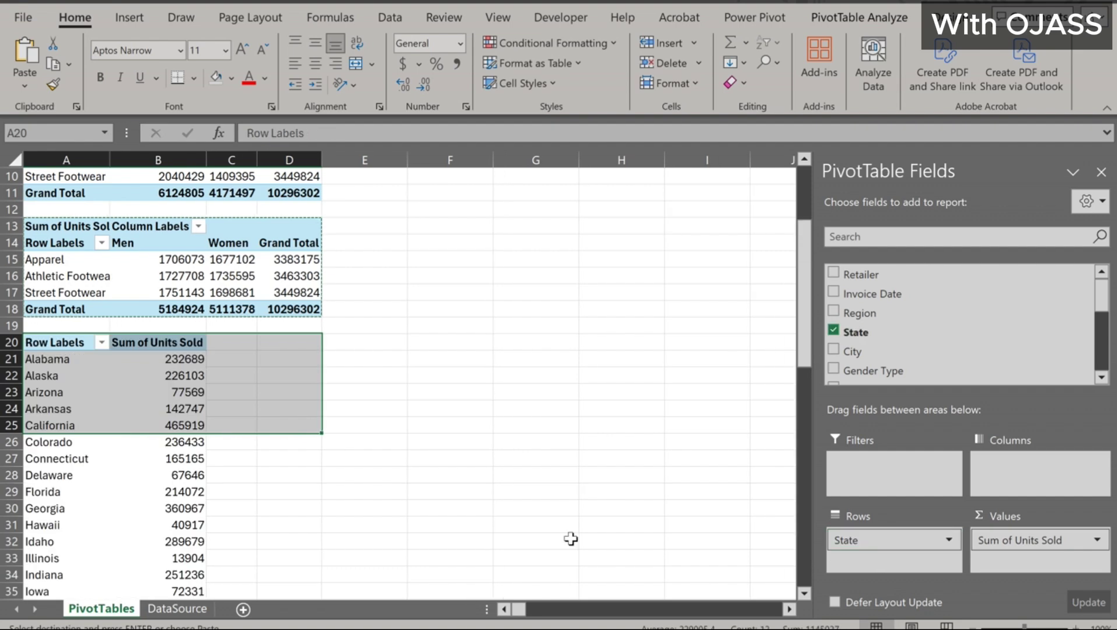
# Widen column C so the Operating Profit sum in C4 fits in its cell
pyautogui.click(412, 443)
pyautogui.scroll(3, 412, 443)
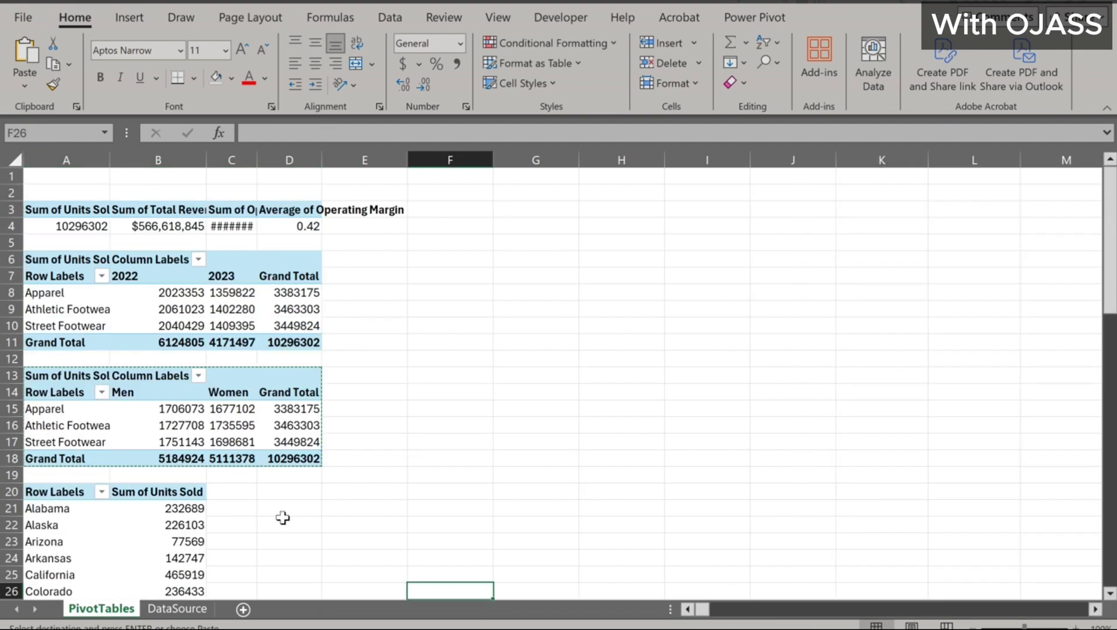
pyautogui.moveTo(257, 158); pyautogui.dragTo(284, 155)
pyautogui.click(424, 390)
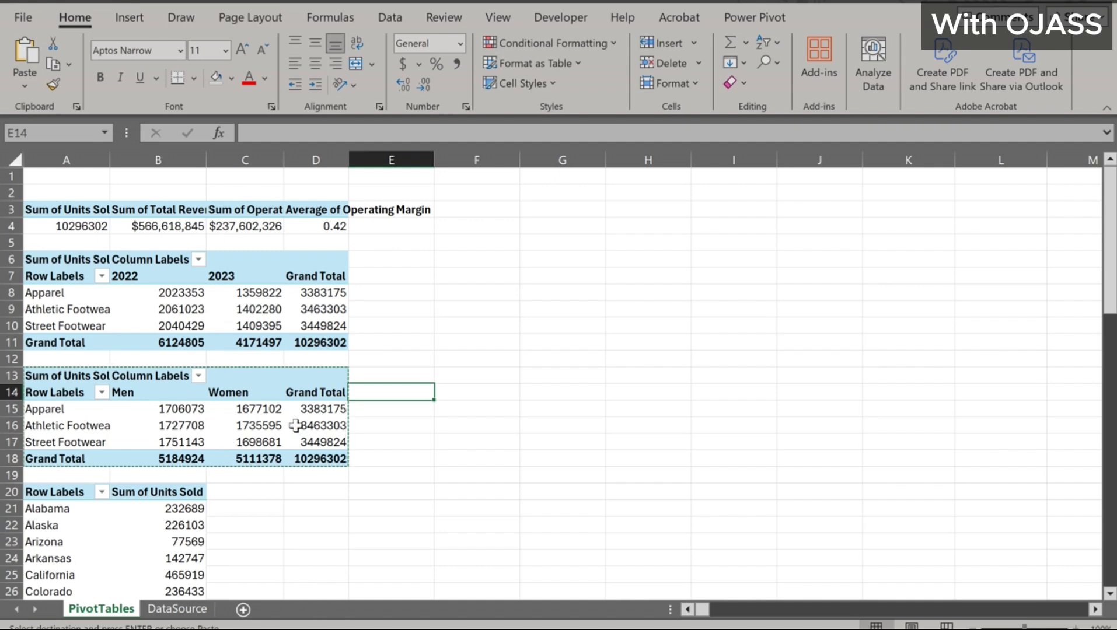
# Insert a Clustered Bar PivotChart from the gender PivotTable at A13 and hide all field buttons on the chart
pyautogui.moveTo(296, 425)
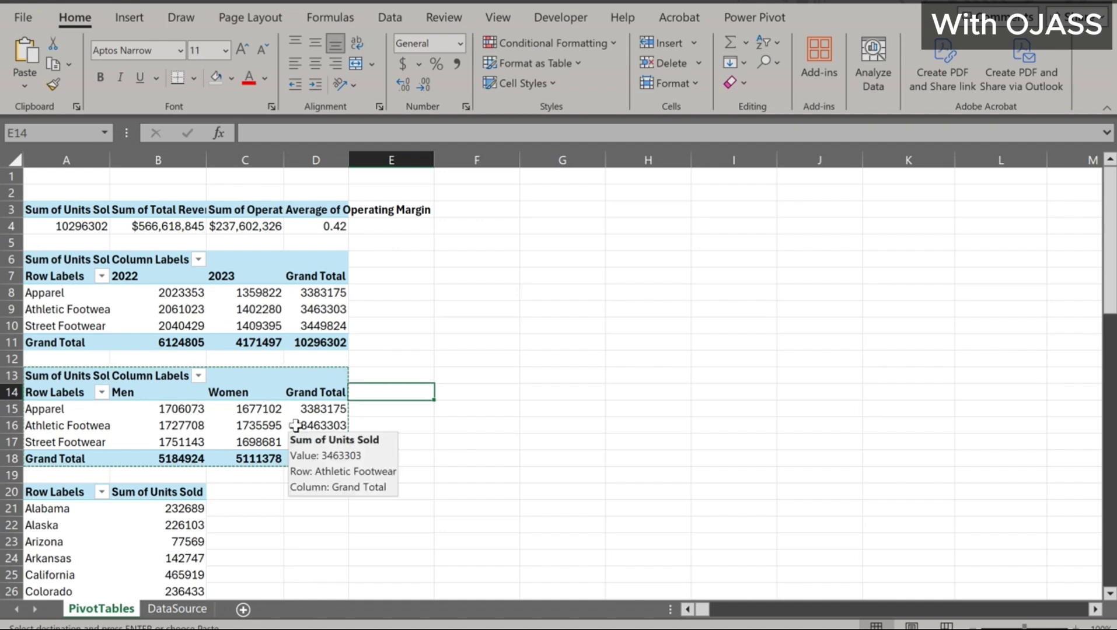
pyautogui.click(255, 426)
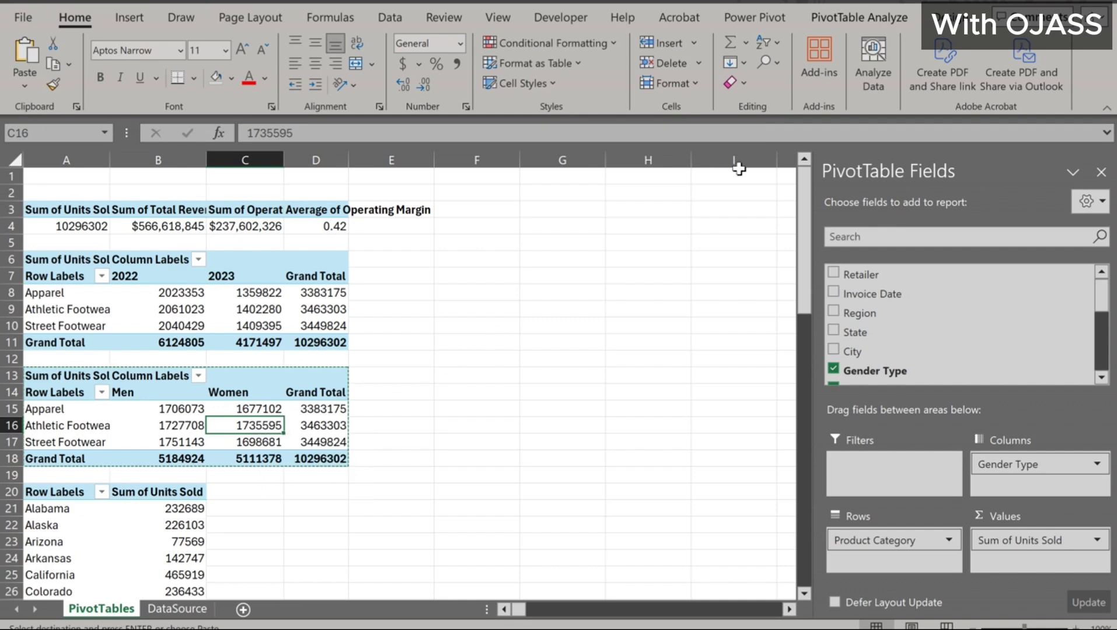
pyautogui.click(851, 20)
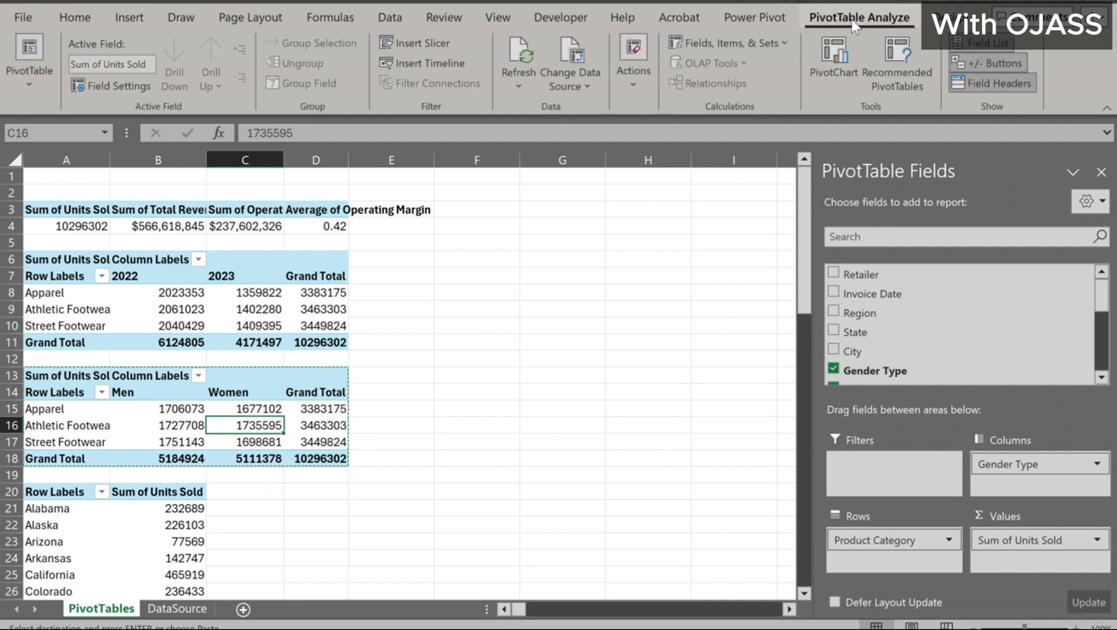
pyautogui.click(838, 86)
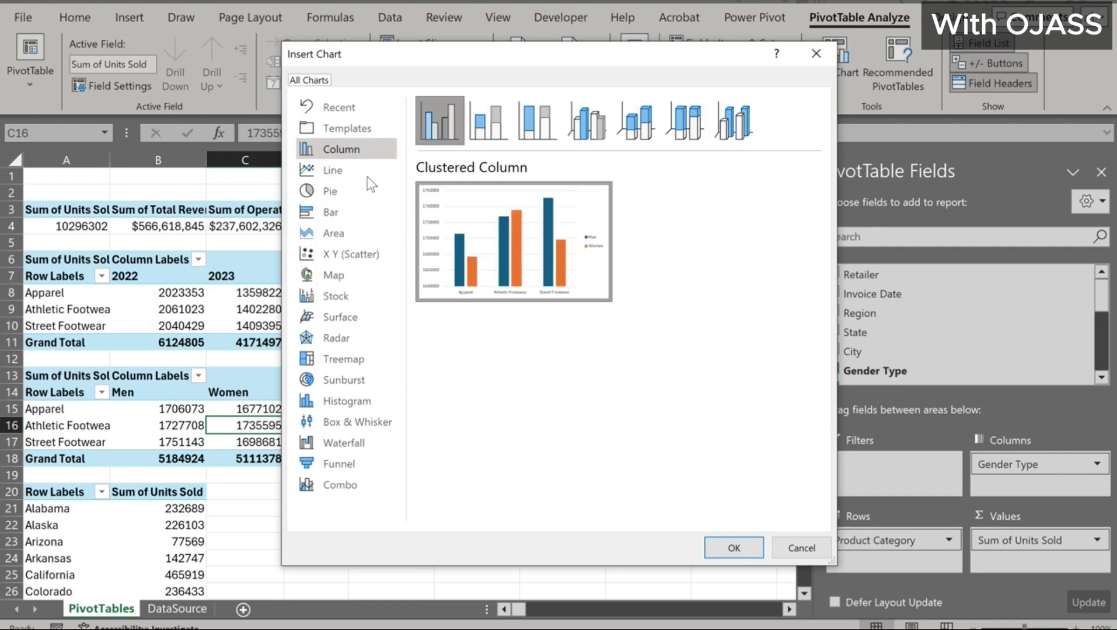
pyautogui.click(334, 216)
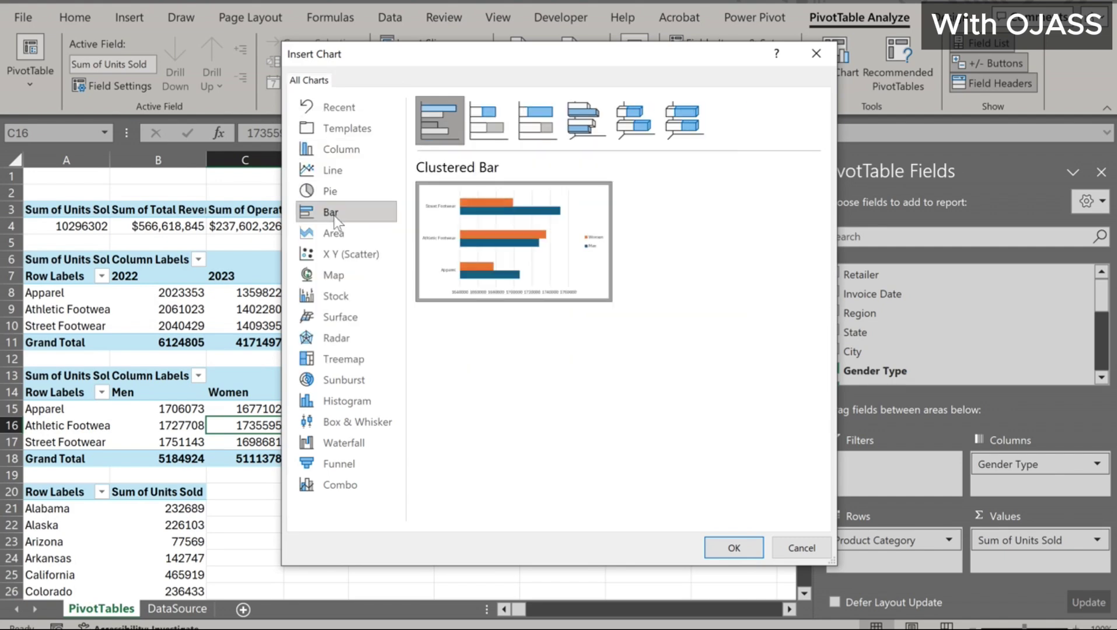
pyautogui.click(734, 547)
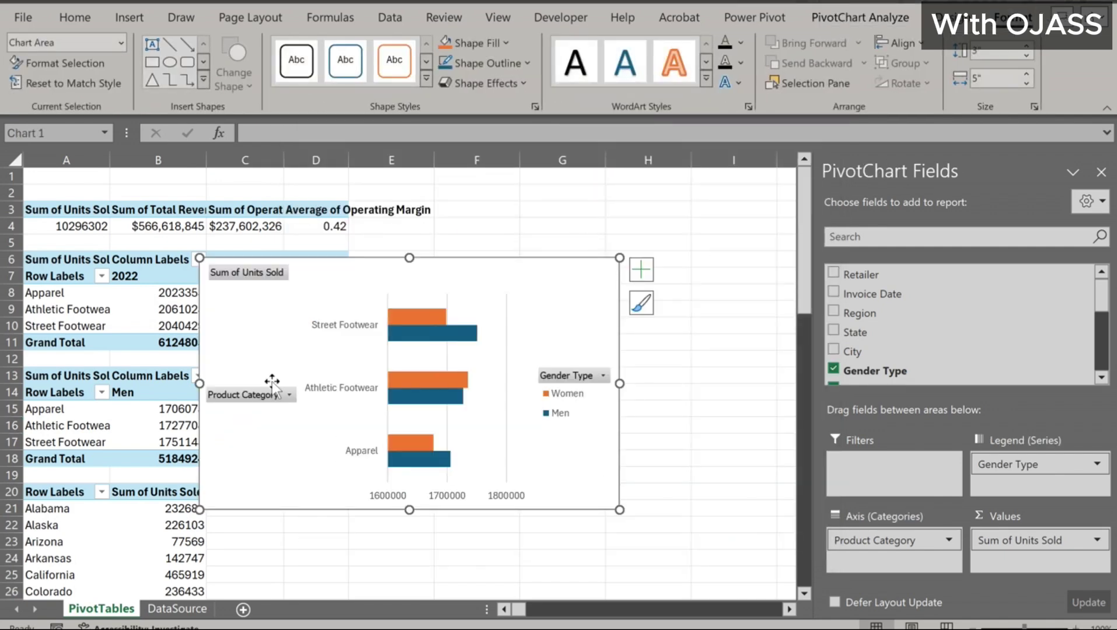
pyautogui.rightClick(257, 277)
pyautogui.click(321, 461)
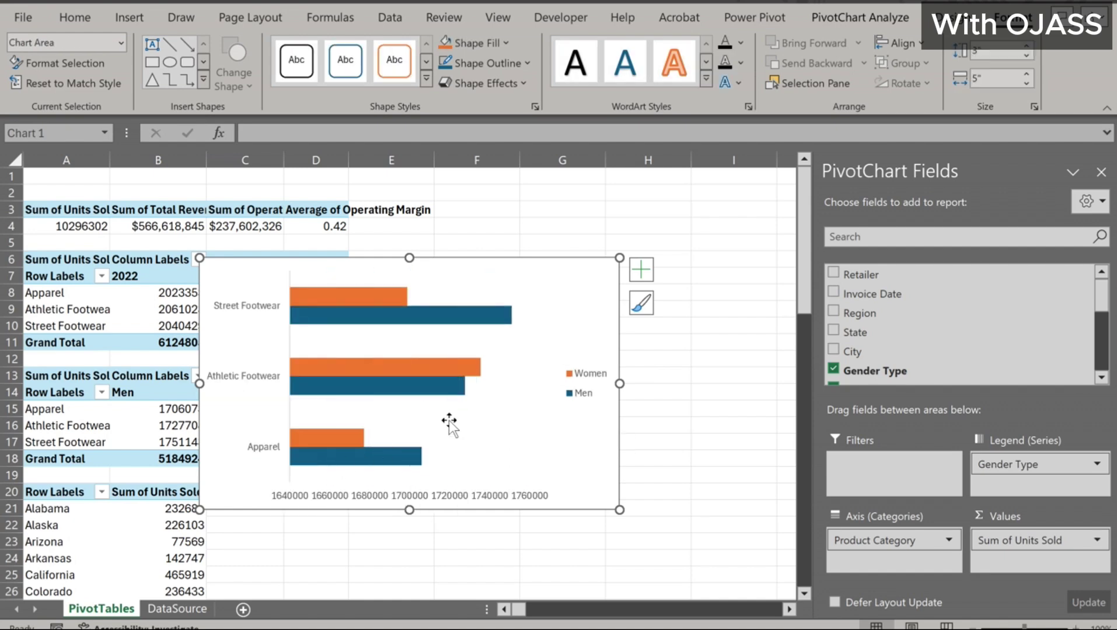
# Set the display units of the bar chart's horizontal value axis to Thousands
pyautogui.doubleClick(506, 495)
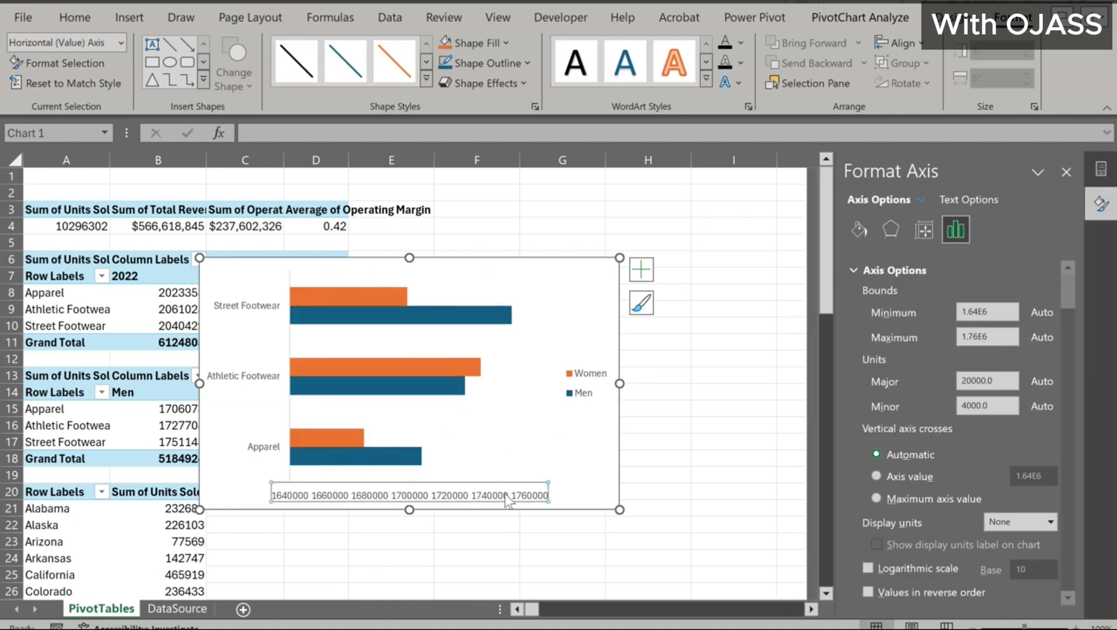
pyautogui.click(1015, 522)
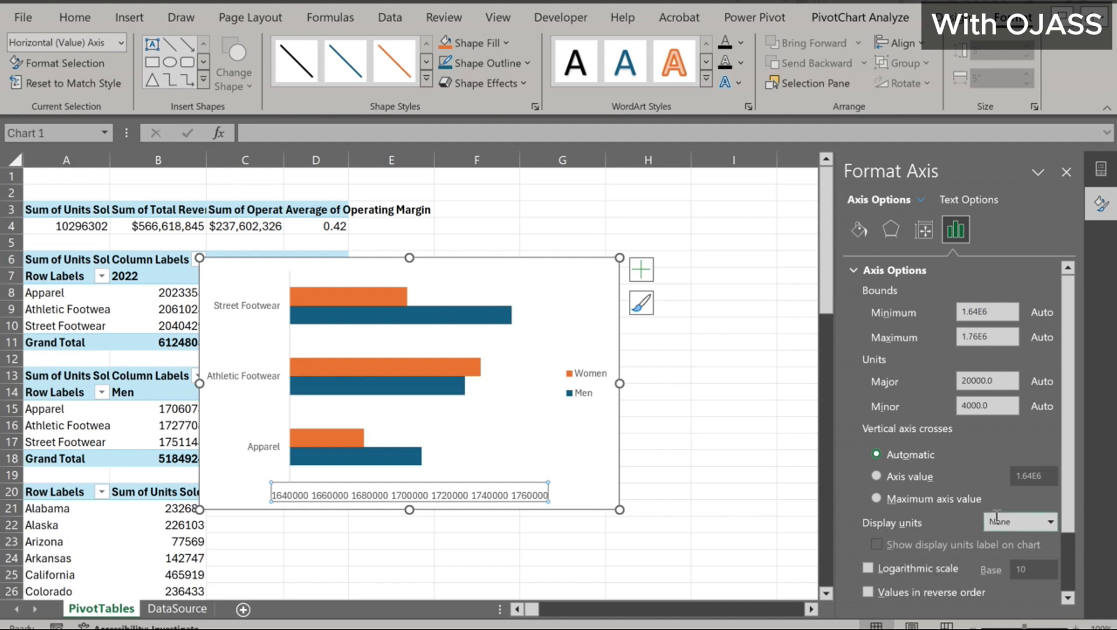
pyautogui.press('Down')
pyautogui.press('Down')
pyautogui.press('Down')
pyautogui.click(1049, 522)
pyautogui.click(1033, 389)
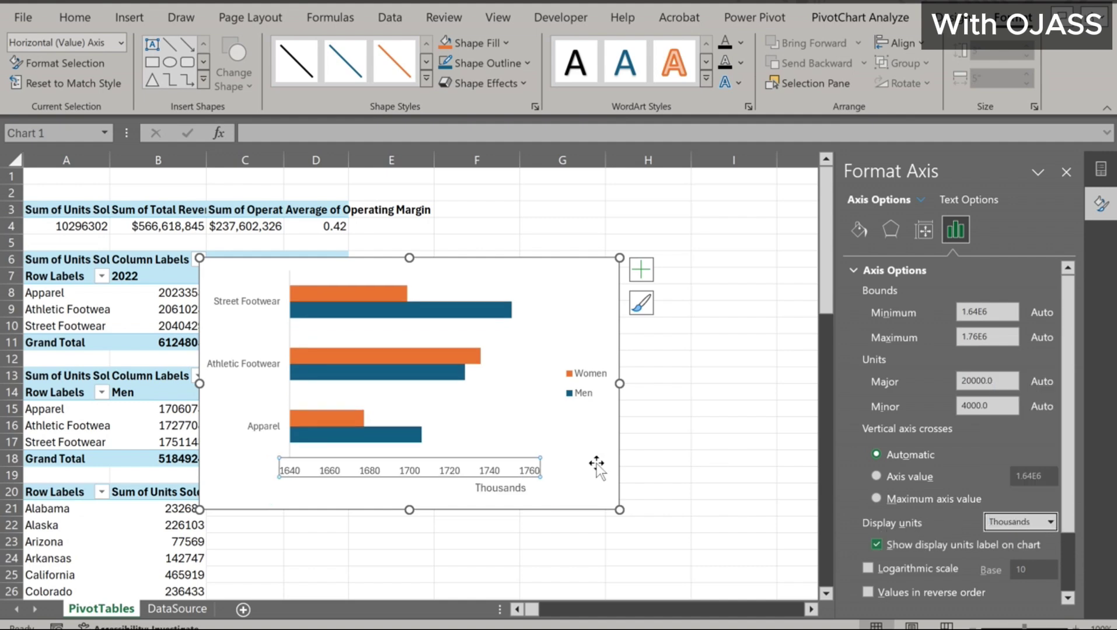
# Enlarge the bar chart's plot area to the right and downward within the chart frame
pyautogui.click(473, 357)
pyautogui.click(507, 403)
pyautogui.moveTo(553, 360); pyautogui.dragTo(560, 364)
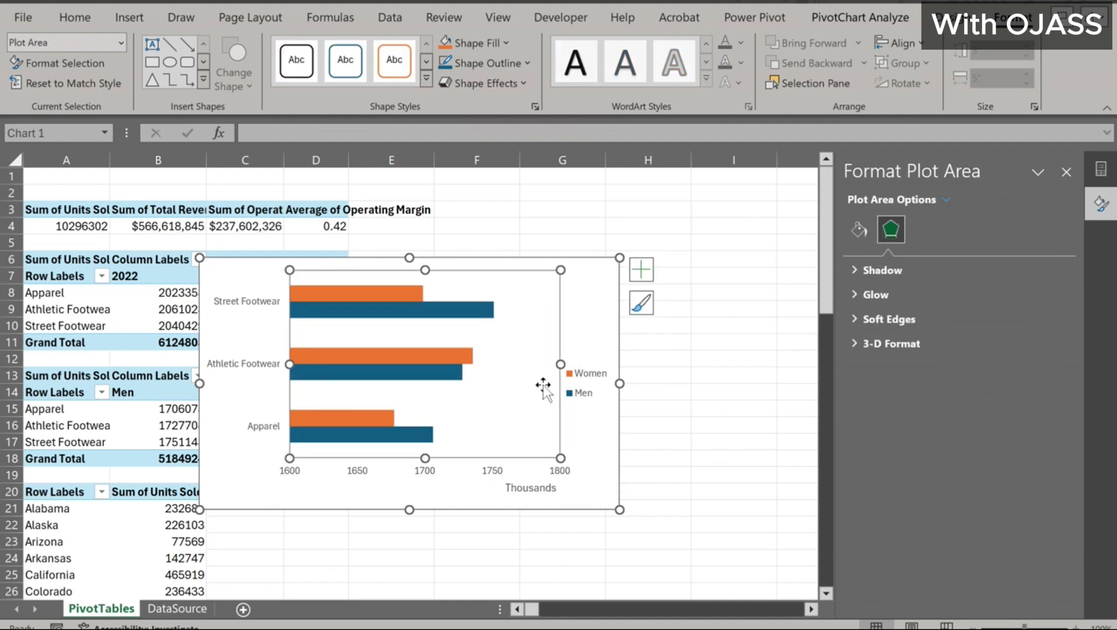
pyautogui.moveTo(429, 461)
pyautogui.mouseDown()
pyautogui.moveTo(424, 483)
pyautogui.moveTo(425, 473)
pyautogui.mouseUp()
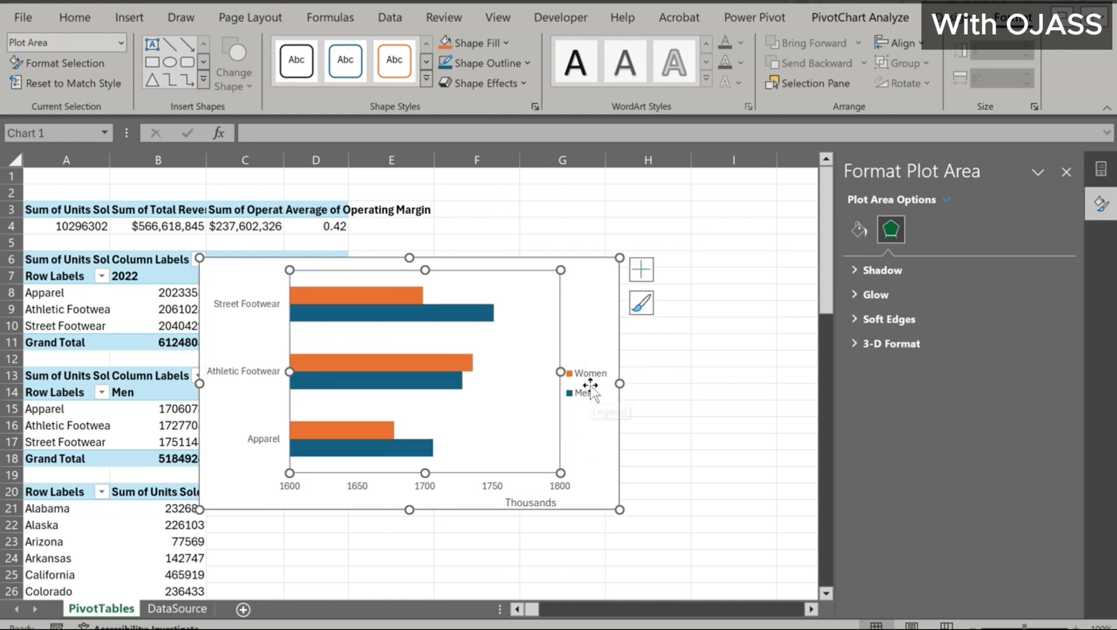
# Plot the Women series on the secondary axis and reduce the Men series' gap width so its bars are thicker behind it
pyautogui.click(451, 367)
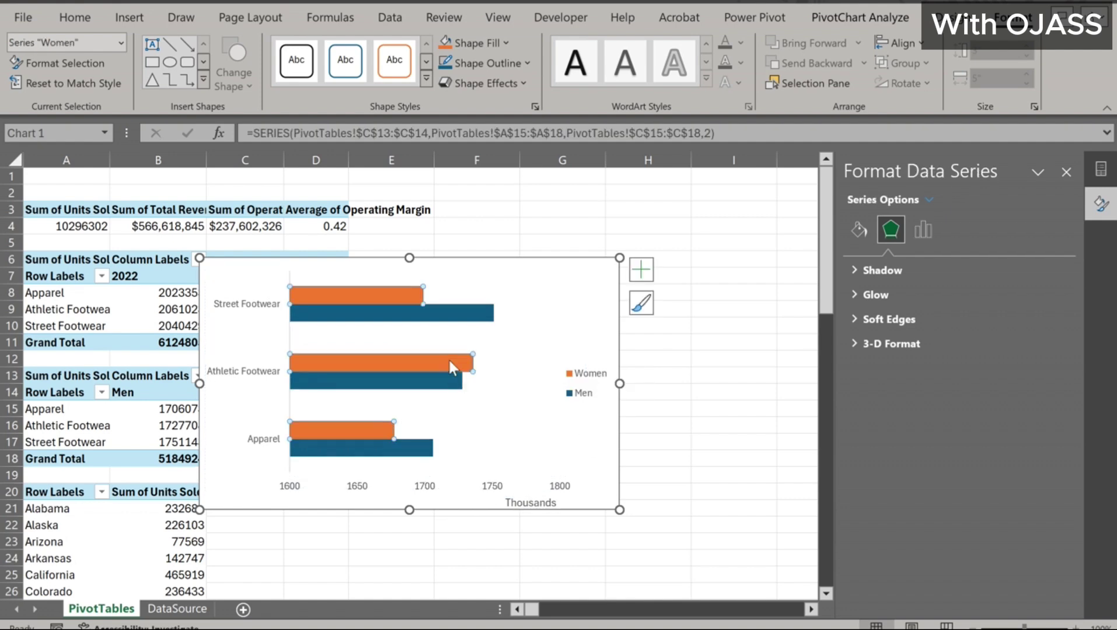
pyautogui.click(923, 229)
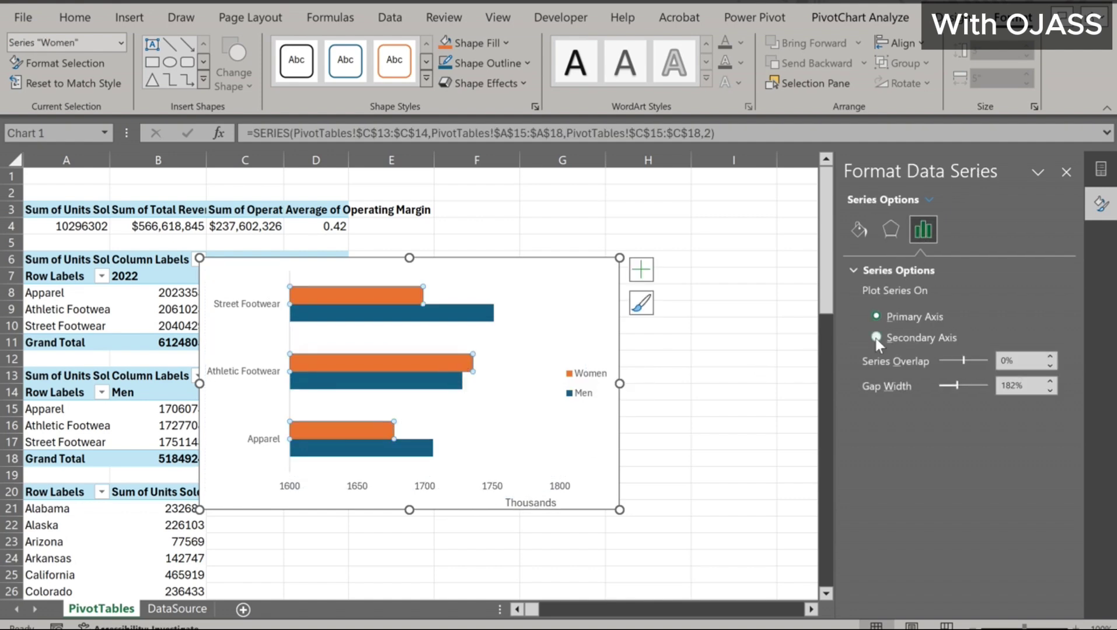
pyautogui.click(876, 337)
pyautogui.click(513, 318)
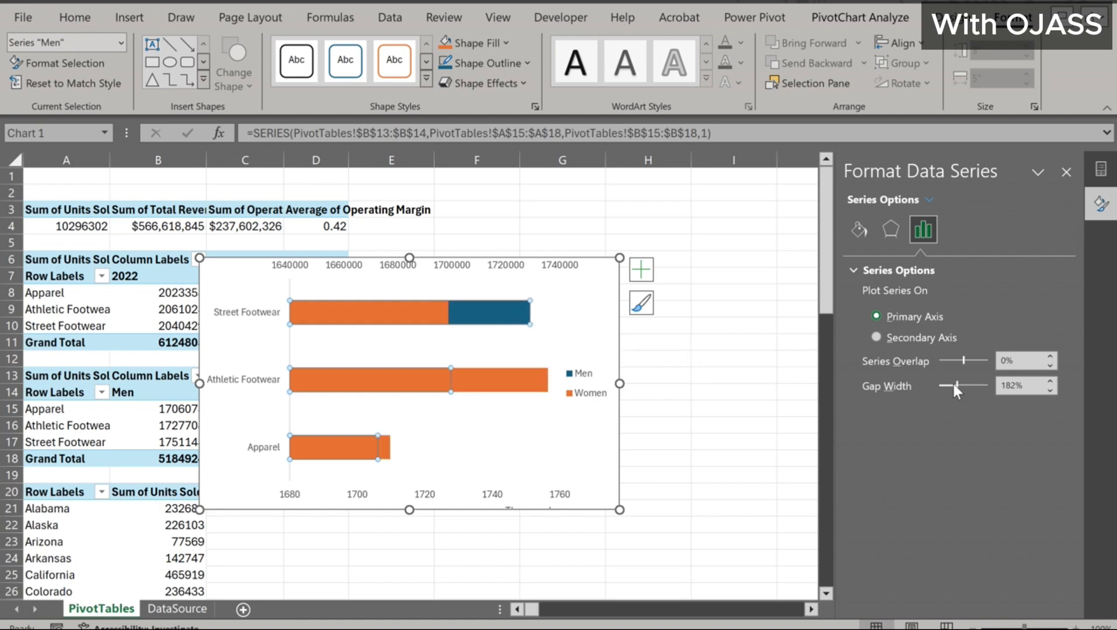
pyautogui.moveTo(954, 385); pyautogui.dragTo(941, 386)
pyautogui.click(498, 377)
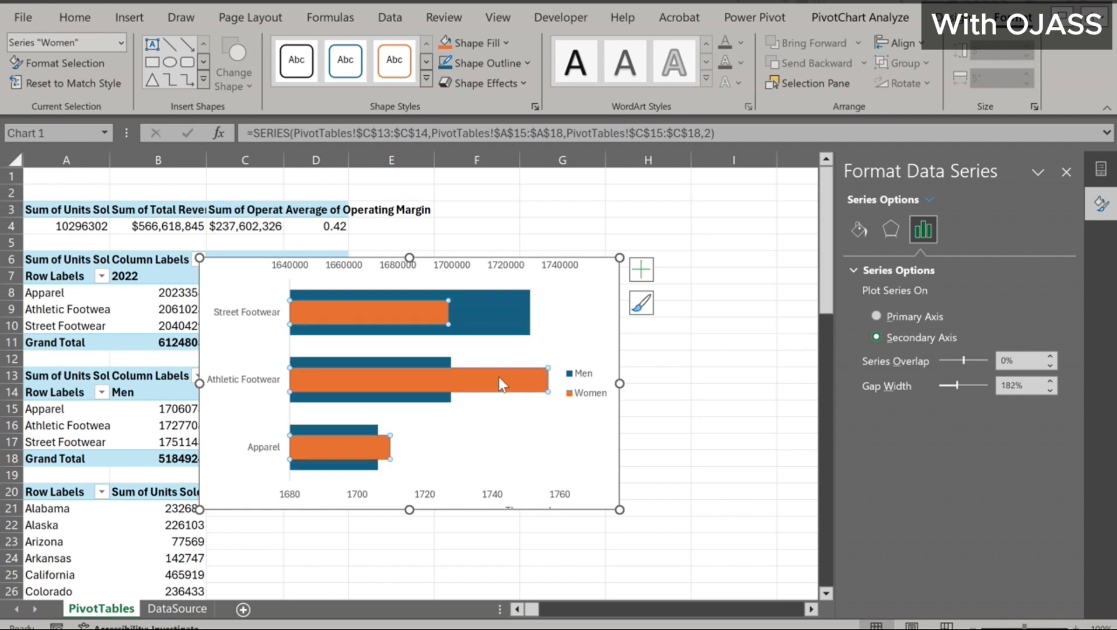
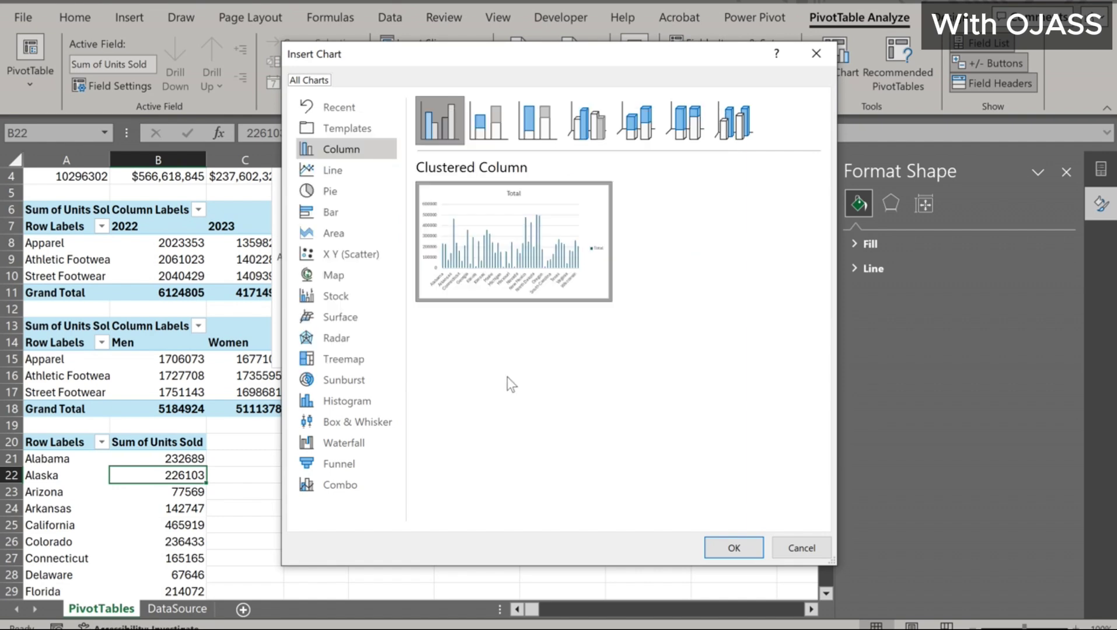
# Try to insert a Filled Map chart directly from the state PivotTable
pyautogui.click(340, 283)
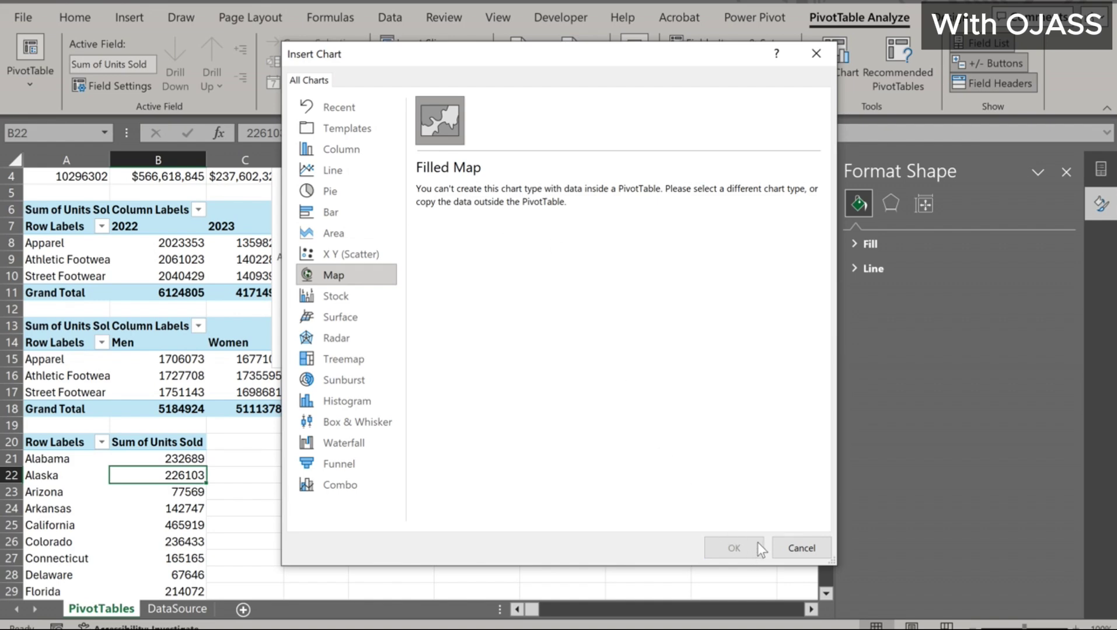
pyautogui.click(788, 546)
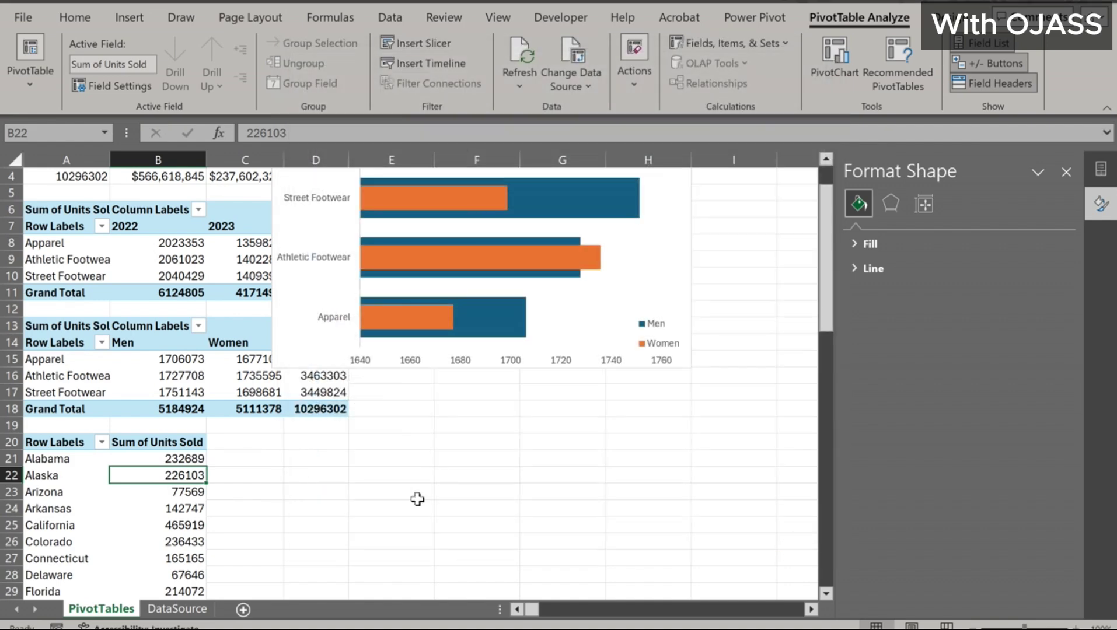
# Link D21 to the first state with =A21 and fill the formula across to column E and down to row 70
pyautogui.scroll(-1, 333, 462)
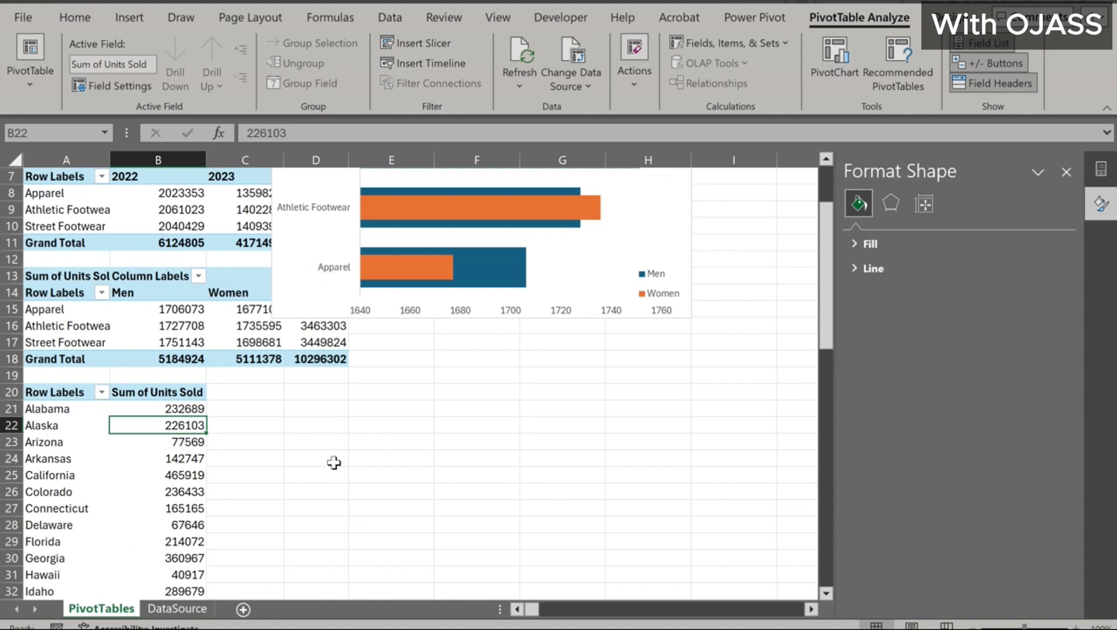
pyautogui.click(318, 410)
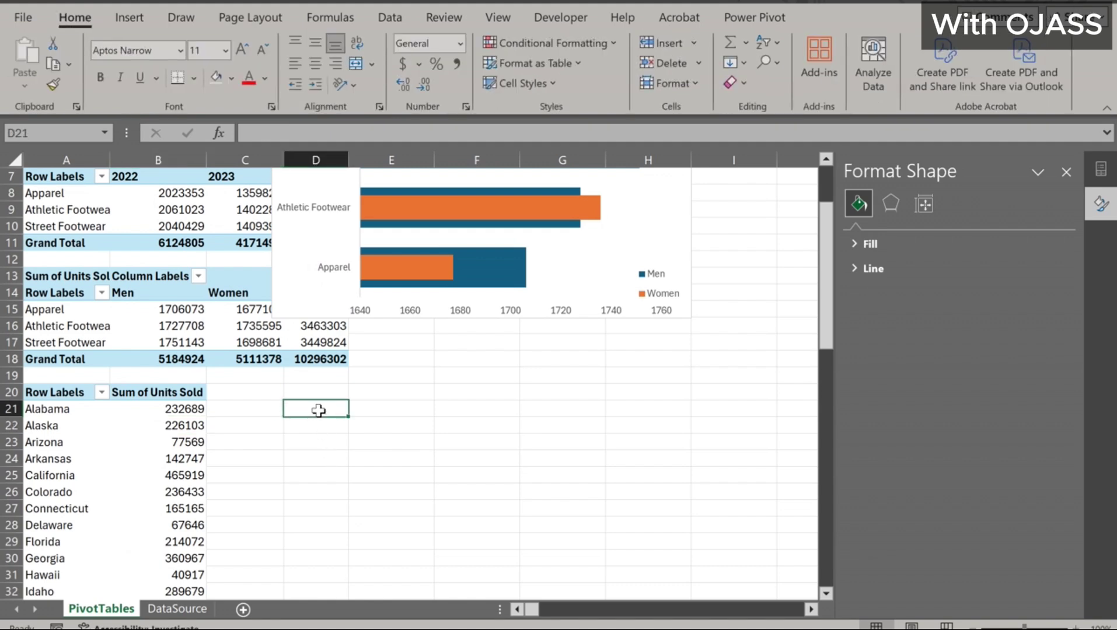
pyautogui.write('=')
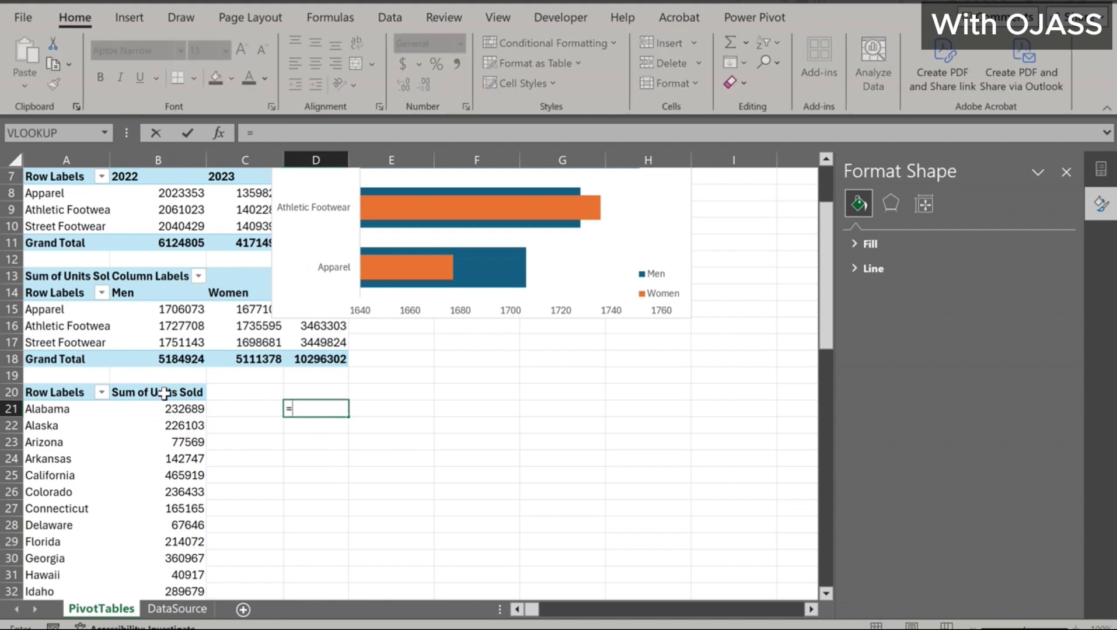
pyautogui.click(42, 410)
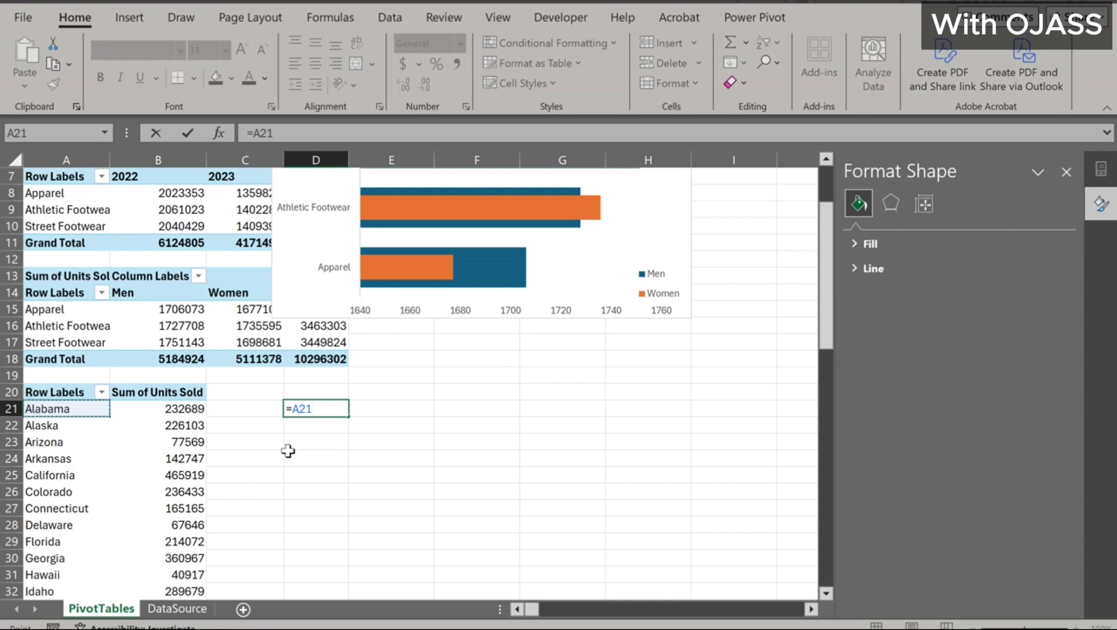
pyautogui.press('Return')
pyautogui.click(330, 409)
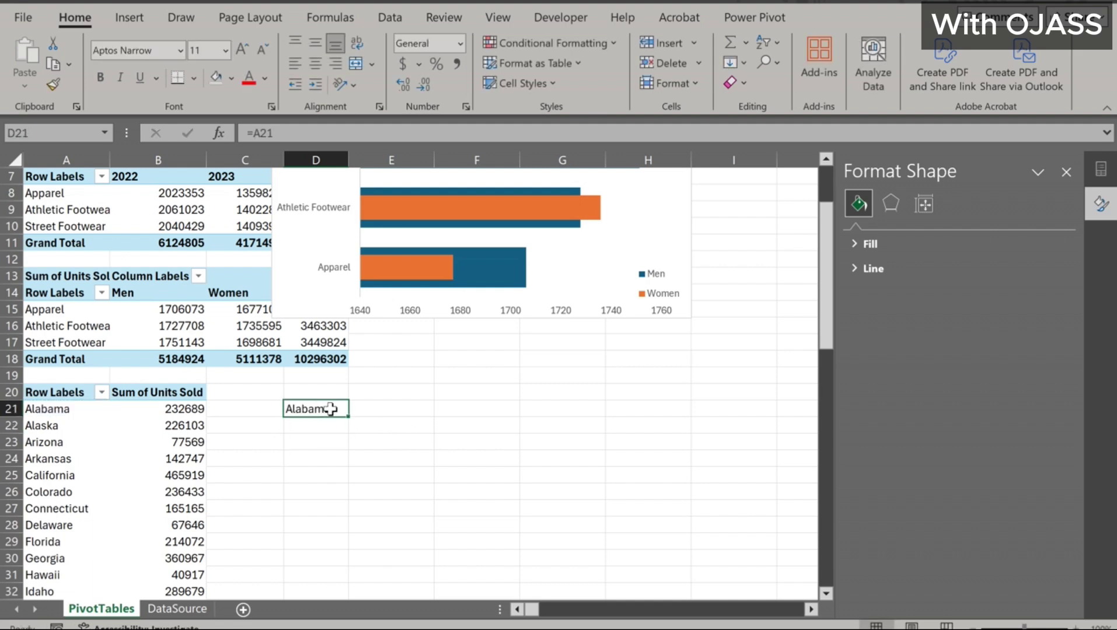
pyautogui.moveTo(350, 416); pyautogui.dragTo(434, 416)
pyautogui.scroll(-5, 434, 416)
pyautogui.scroll(-3, 434, 416)
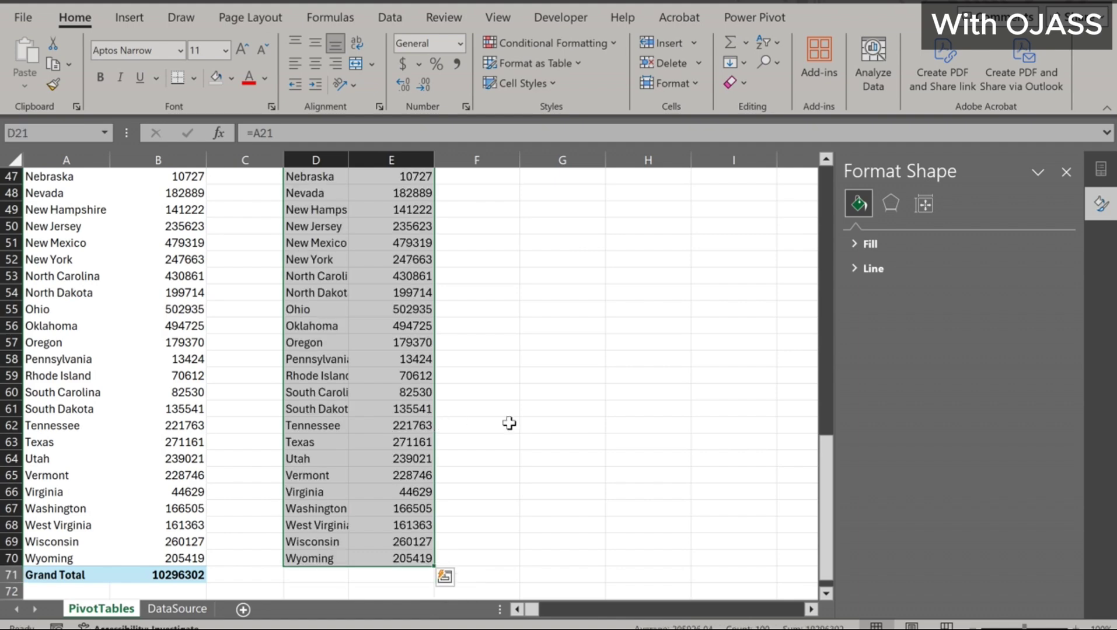
# Turn off the grand totals for rows and columns in the state PivotTable
pyautogui.press('Left')
pyautogui.press('Left')
pyautogui.scroll(-2, 173, 369)
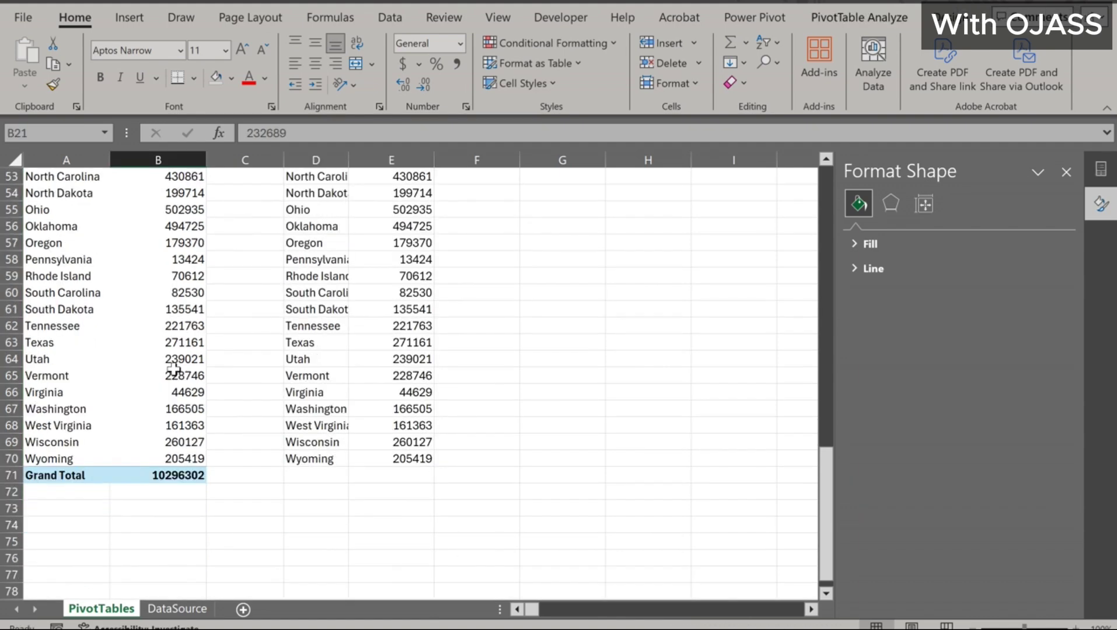
pyautogui.click(176, 461)
pyautogui.rightClick(178, 463)
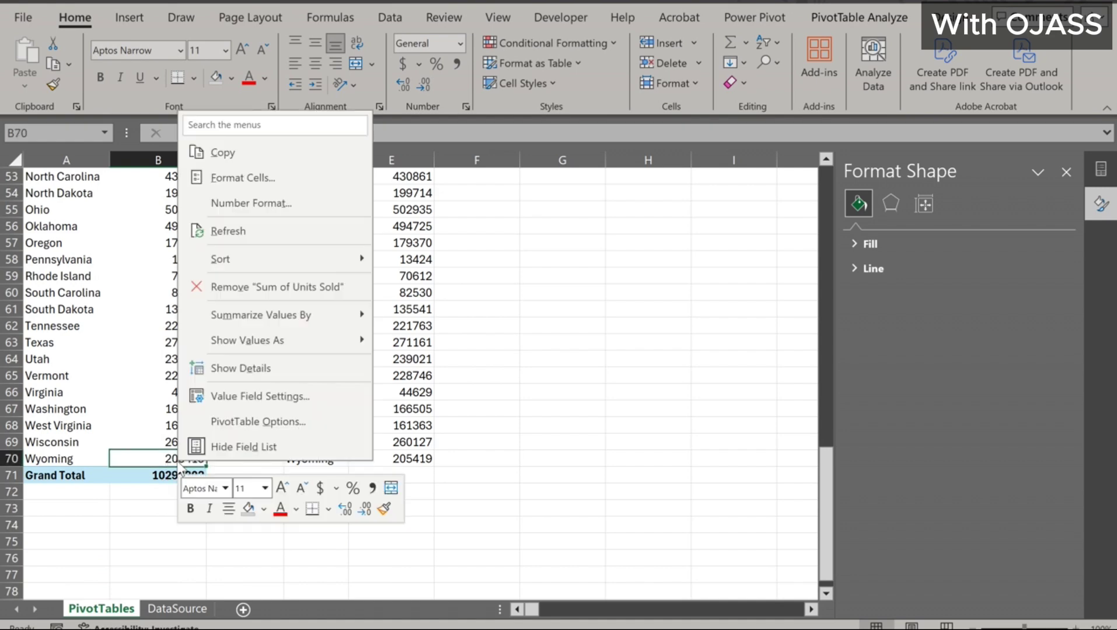
pyautogui.click(211, 419)
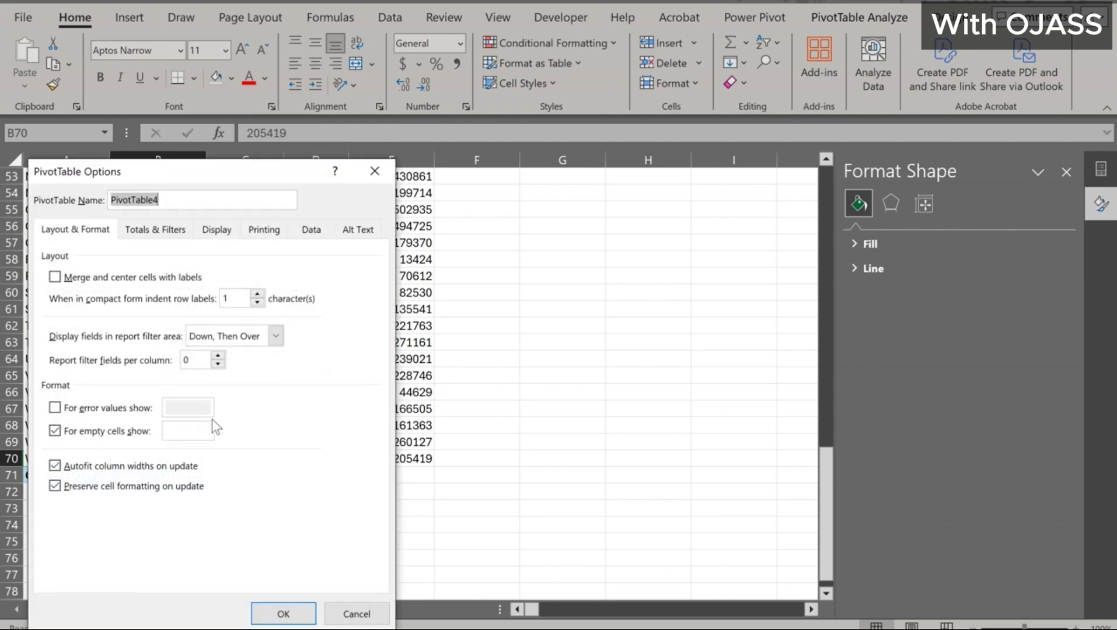
pyautogui.click(166, 233)
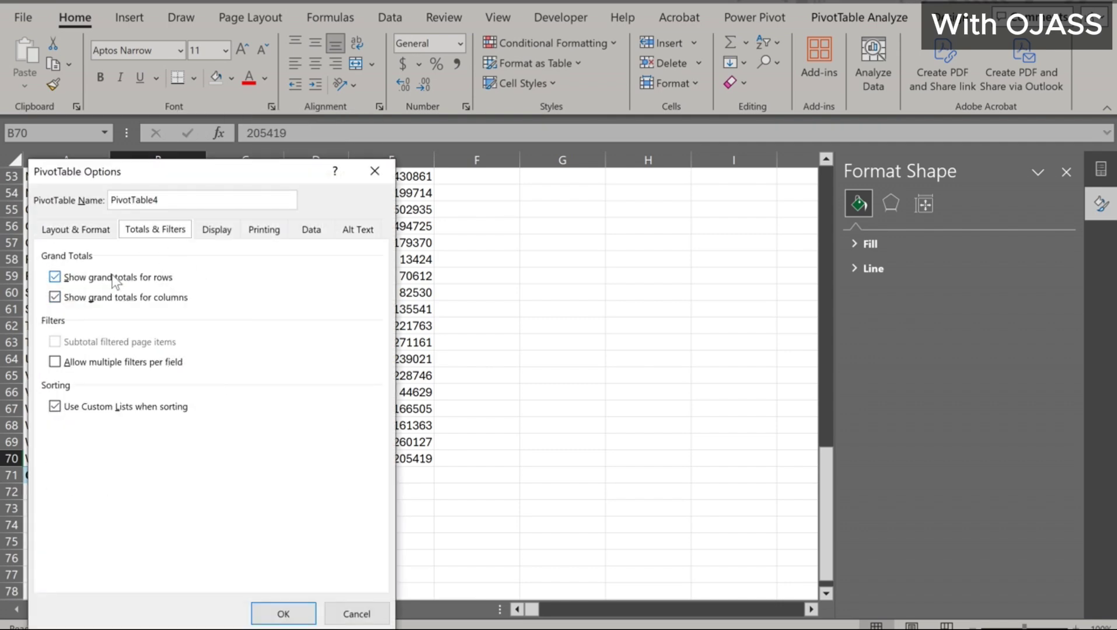
pyautogui.click(55, 278)
pyautogui.click(55, 297)
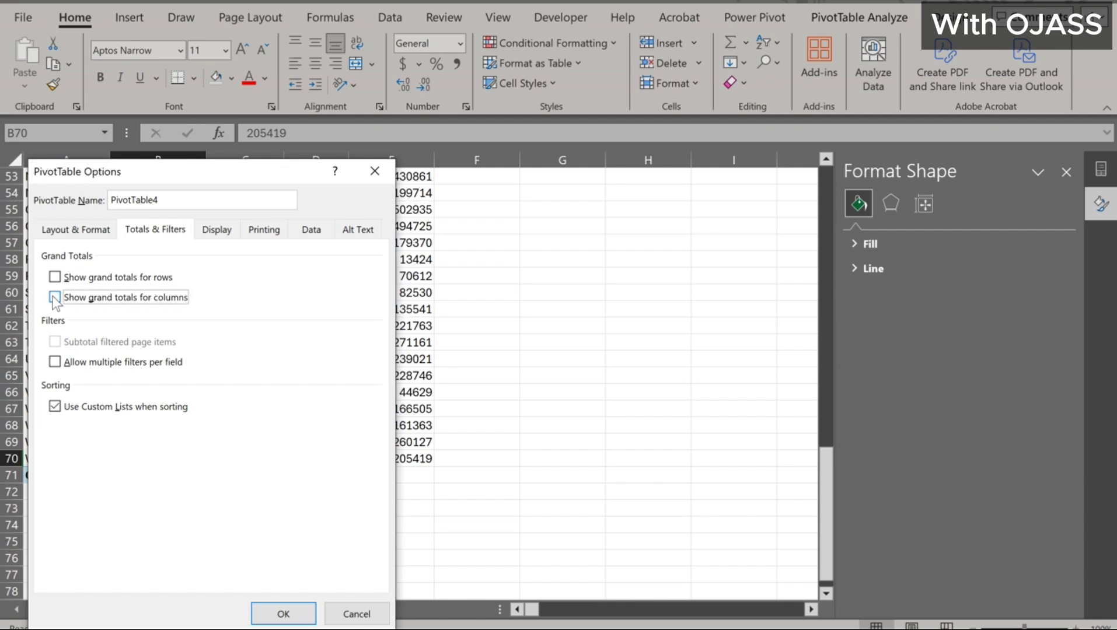
pyautogui.click(284, 610)
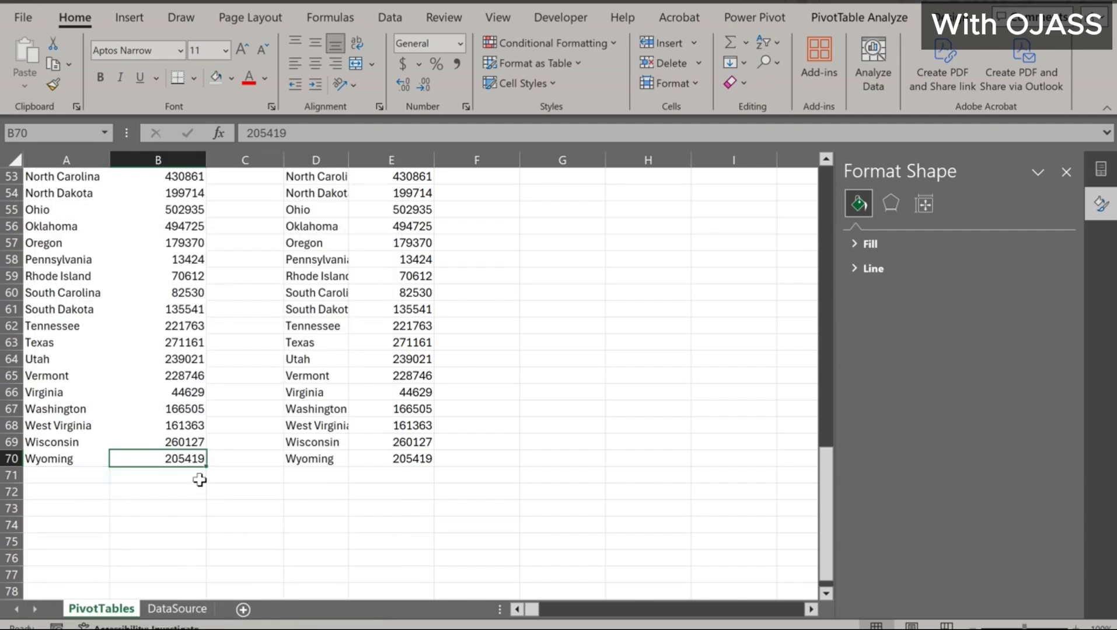
# Insert a Filled Map chart from the linked state data in D21:E70
pyautogui.scroll(2, 290, 474)
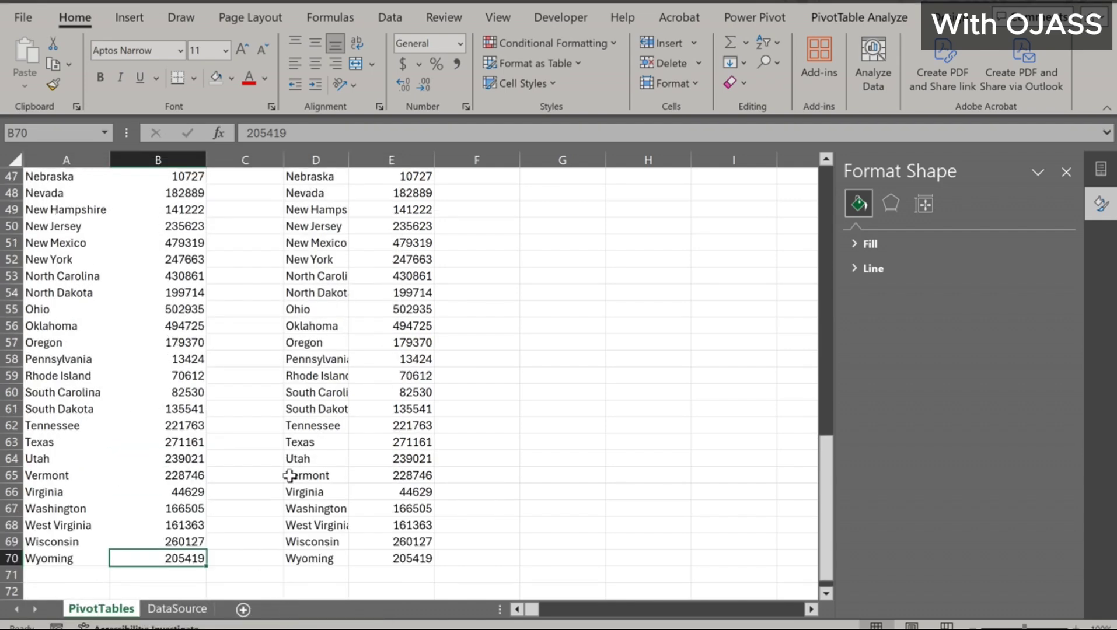
pyautogui.scroll(15, 290, 474)
pyautogui.click(302, 269)
pyautogui.hotkey('ctrl', 'shift', 'Right')
pyautogui.hotkey('ctrl', 'shift', 'Down')
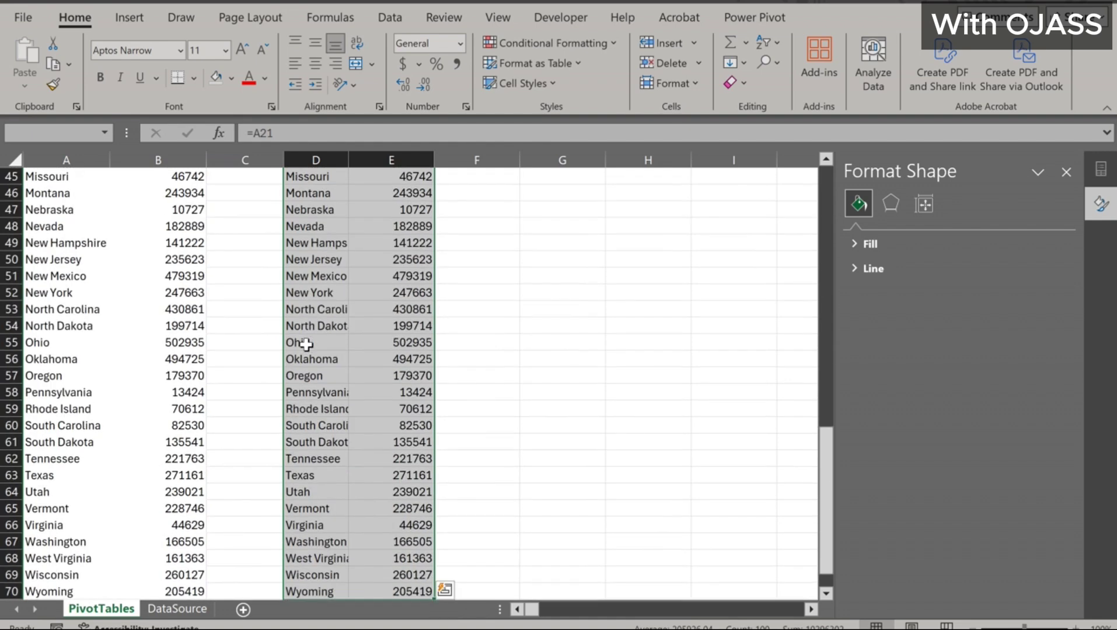
pyautogui.scroll(-8, 306, 345)
pyautogui.scroll(20, 306, 345)
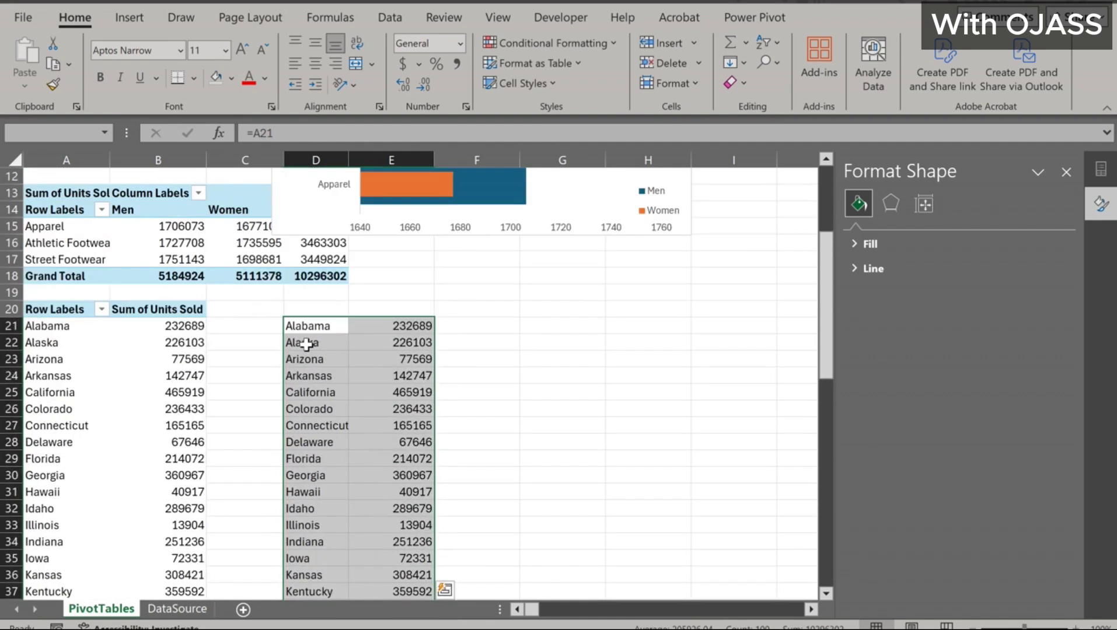
pyautogui.click(130, 17)
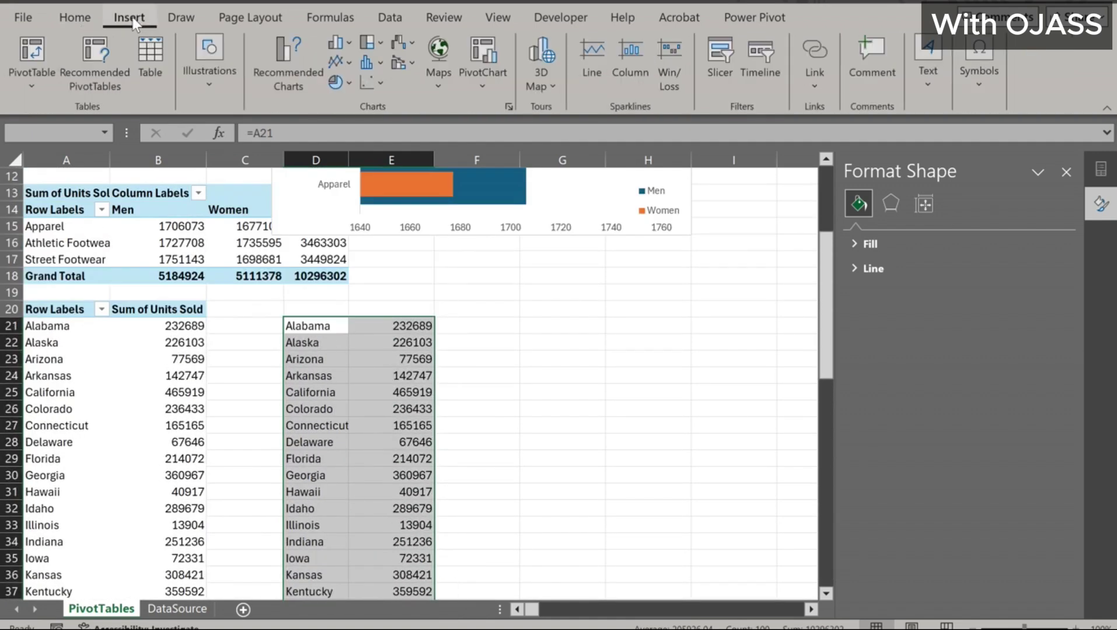
pyautogui.click(441, 52)
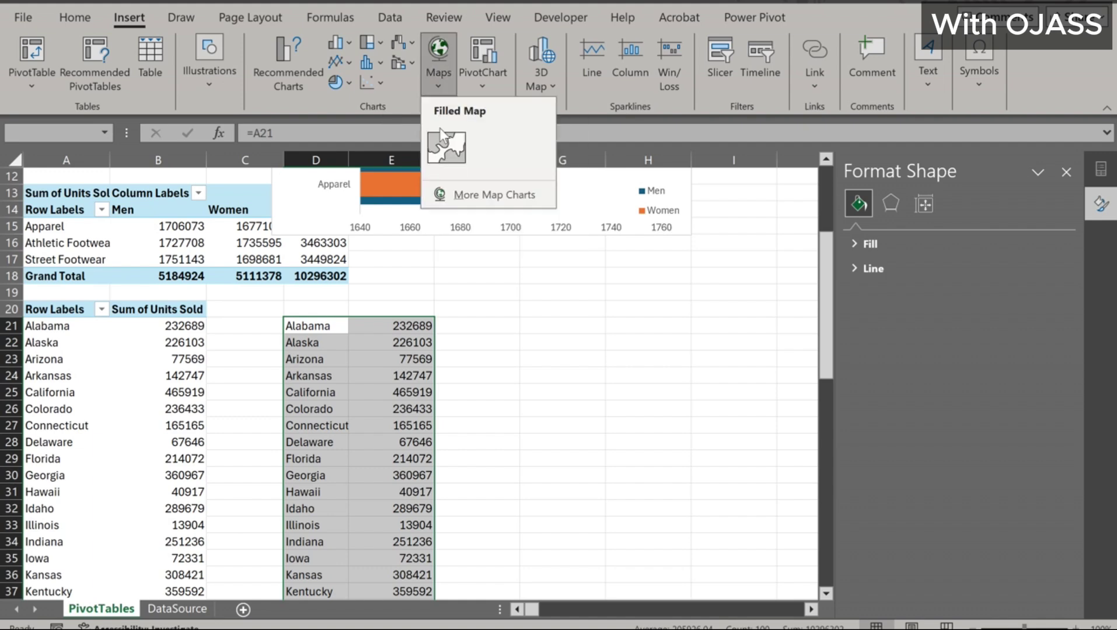
pyautogui.click(440, 148)
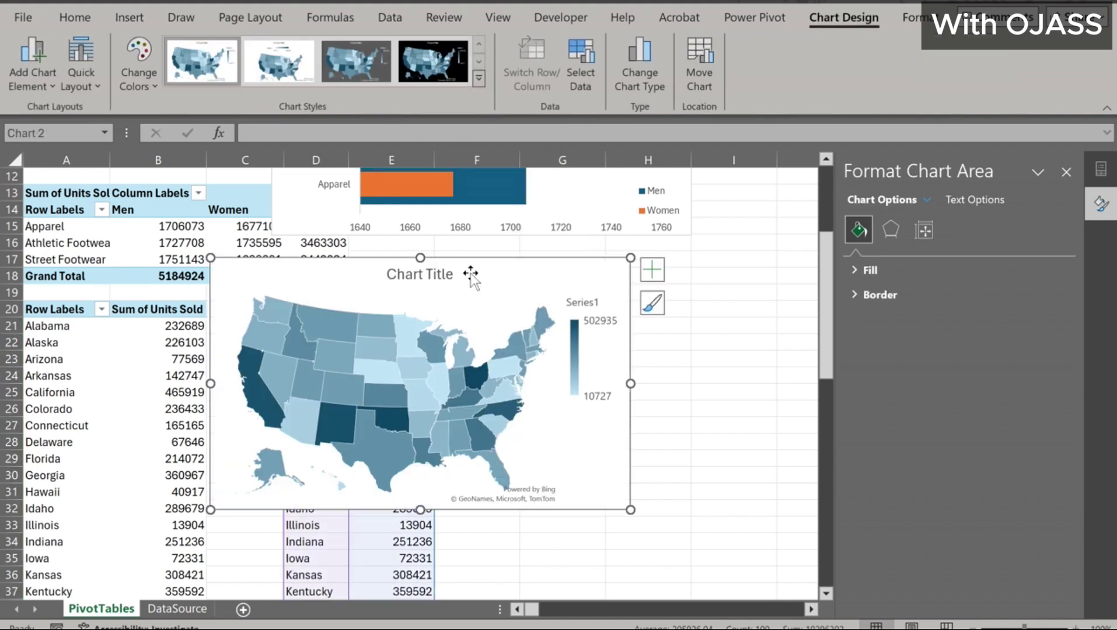
# Move the map chart beside the linked state names, narrow it slightly and delete its chart title
pyautogui.moveTo(474, 268); pyautogui.dragTo(615, 257)
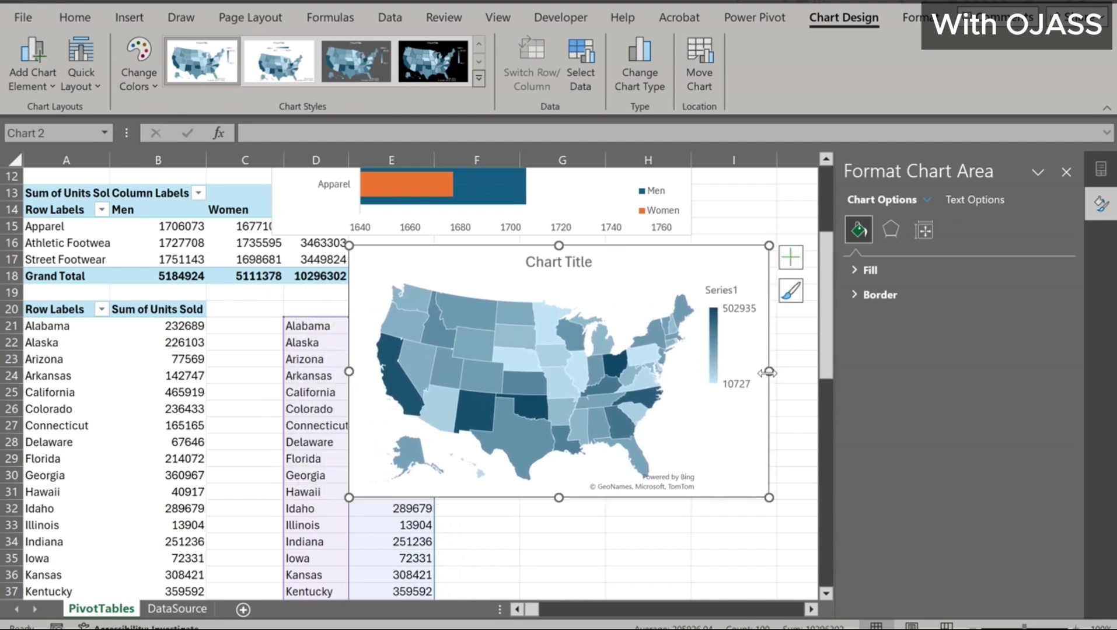
pyautogui.moveTo(768, 372); pyautogui.dragTo(760, 372)
pyautogui.click(570, 421)
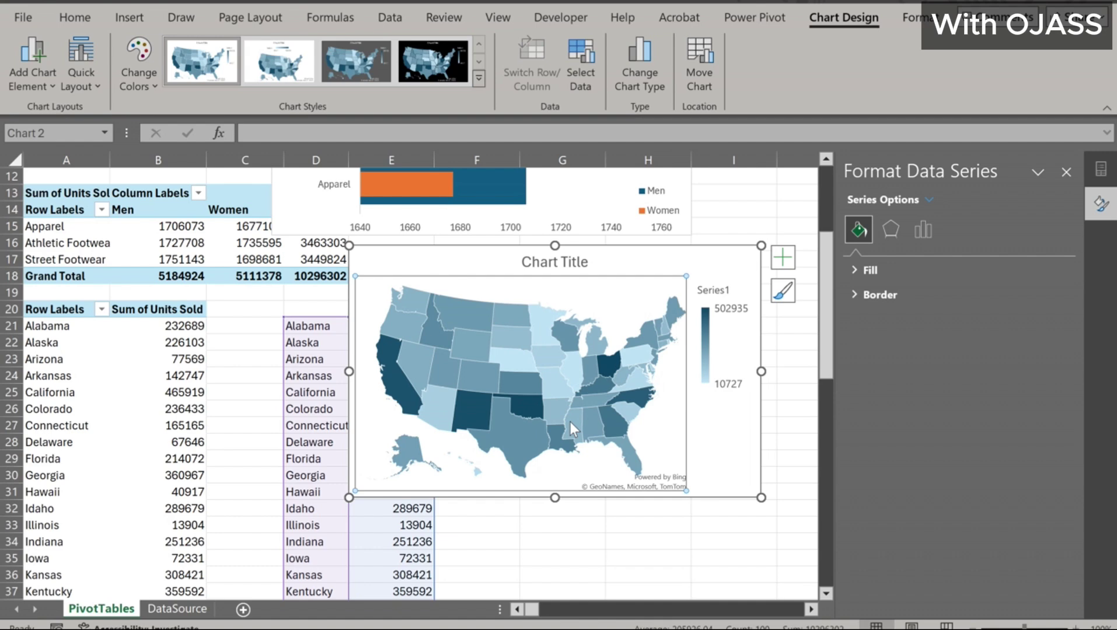
pyautogui.click(561, 266)
pyautogui.press('Delete')
# Set the map labels of the map chart's data series to Show all
pyautogui.click(581, 344)
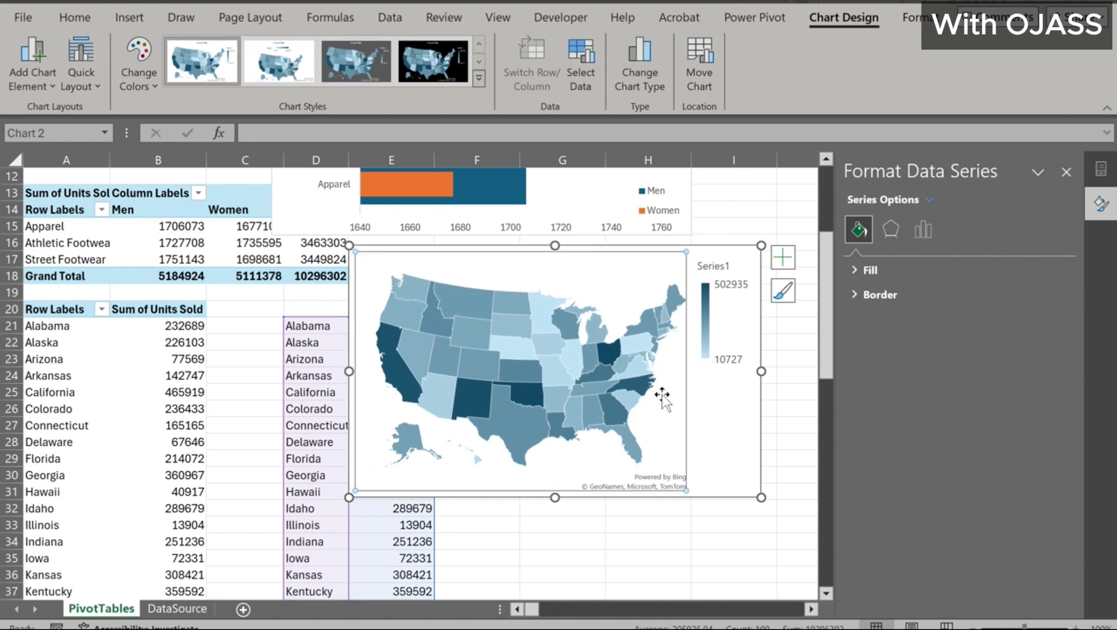
pyautogui.moveTo(599, 383)
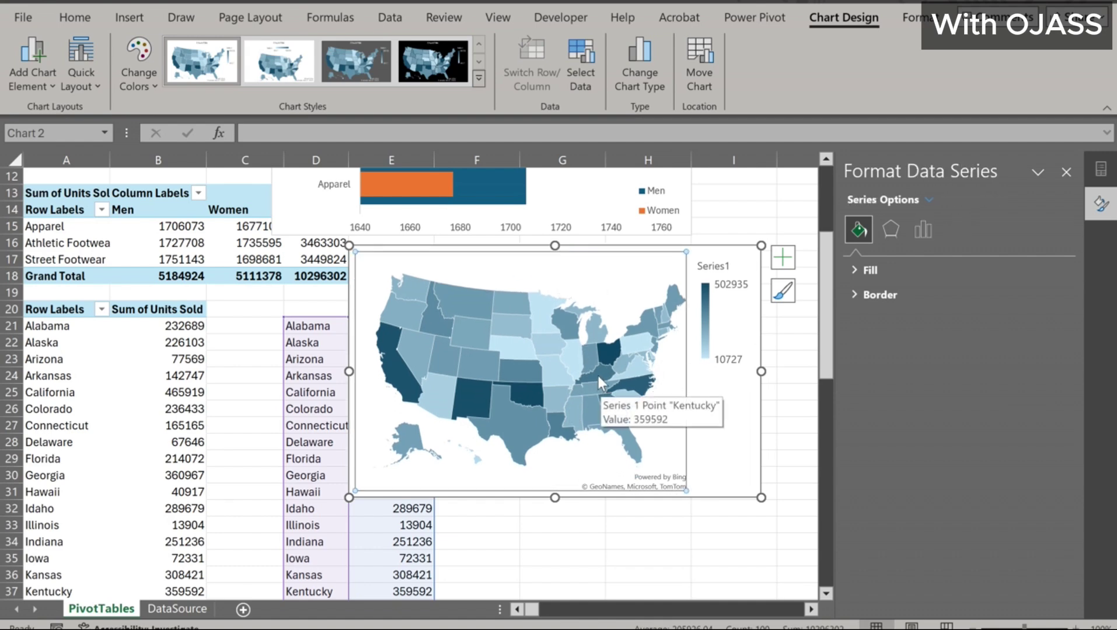
pyautogui.click(923, 229)
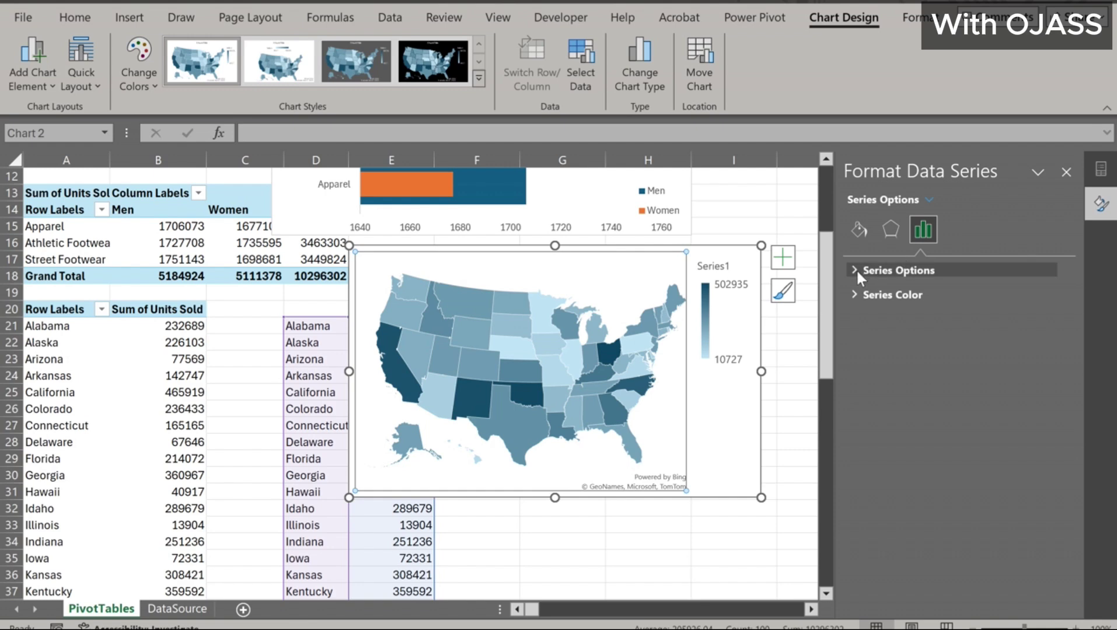
pyautogui.click(856, 269)
pyautogui.click(885, 399)
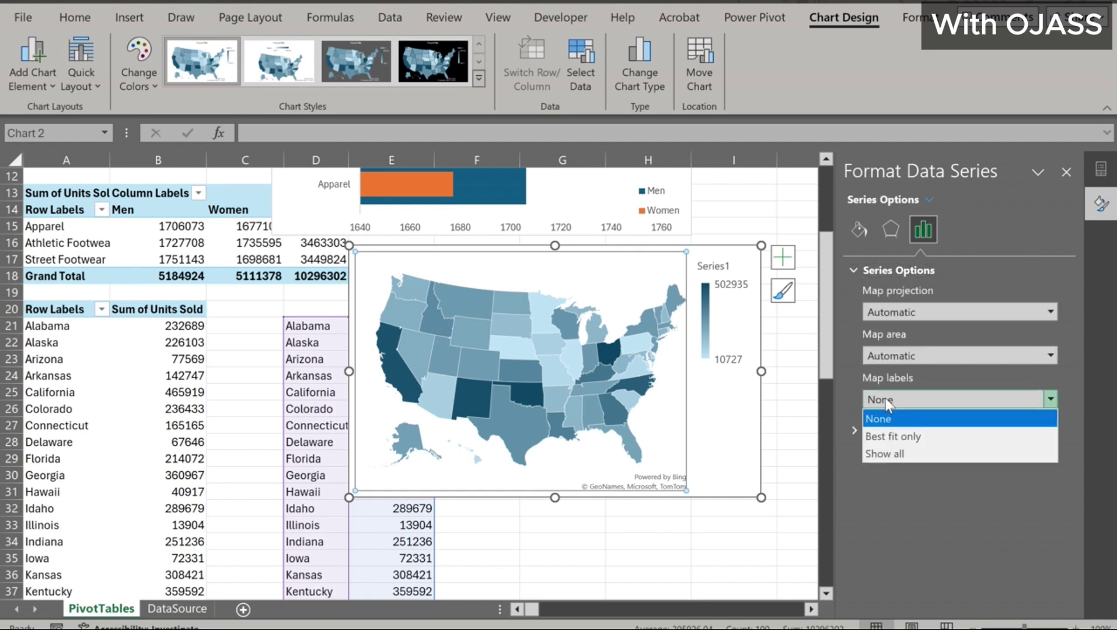
pyautogui.click(886, 450)
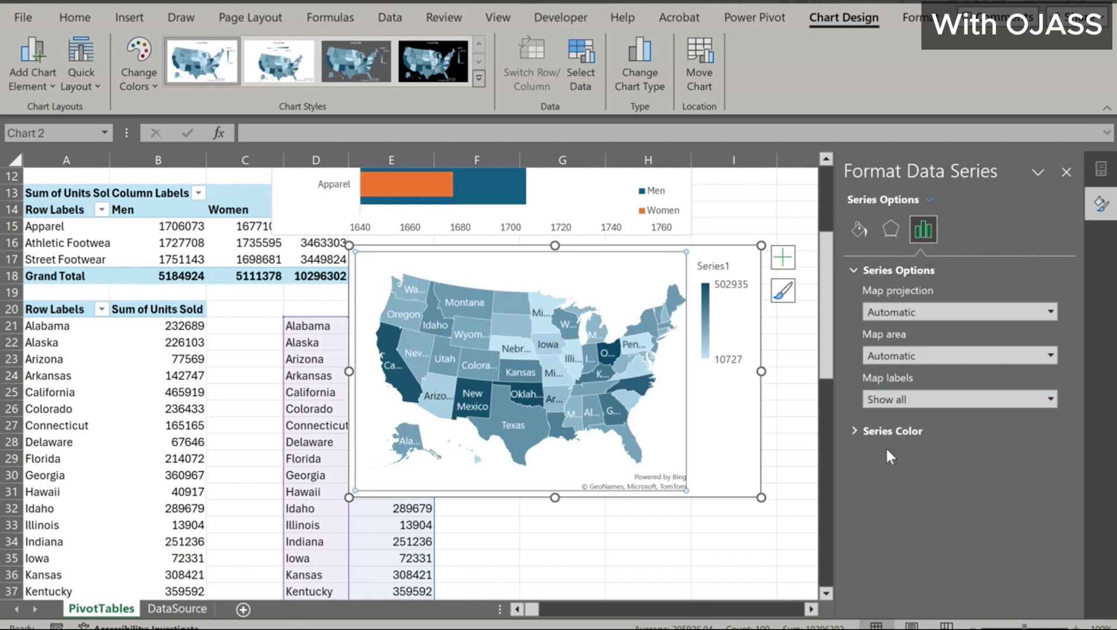
# Set the map's two-color series gradient to a very light blue minimum and a dark red maximum
pyautogui.click(854, 432)
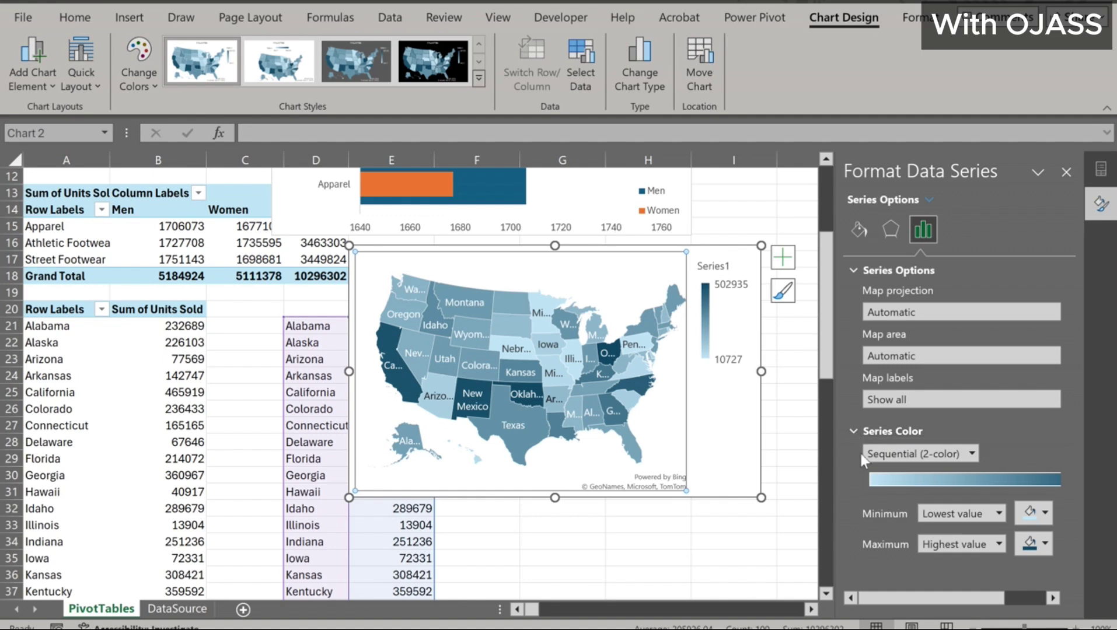
pyautogui.click(1045, 513)
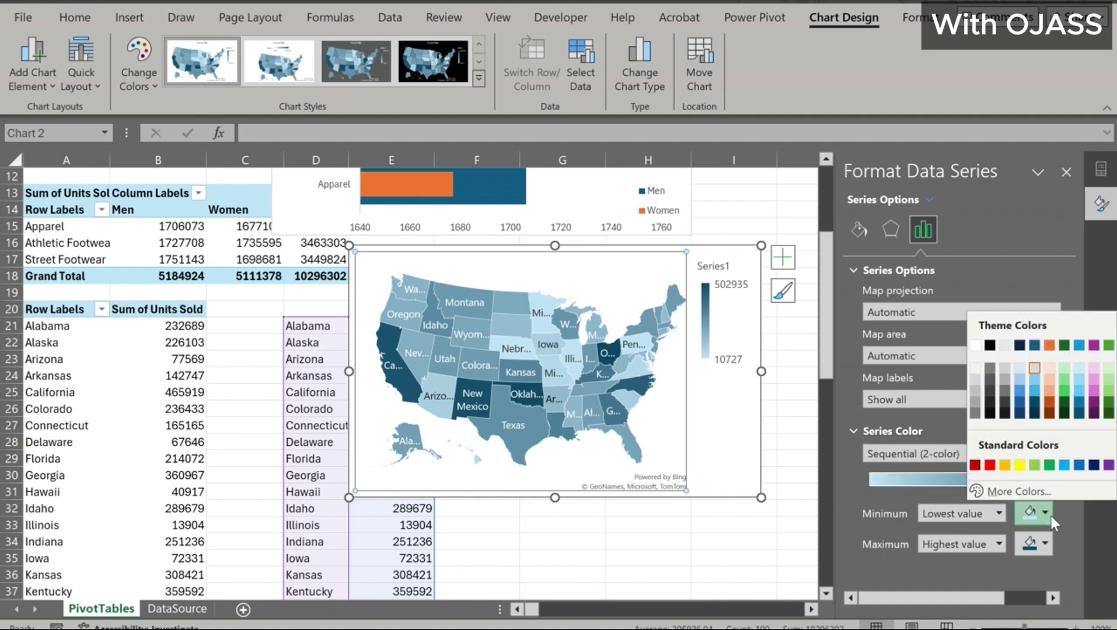
pyautogui.click(1018, 365)
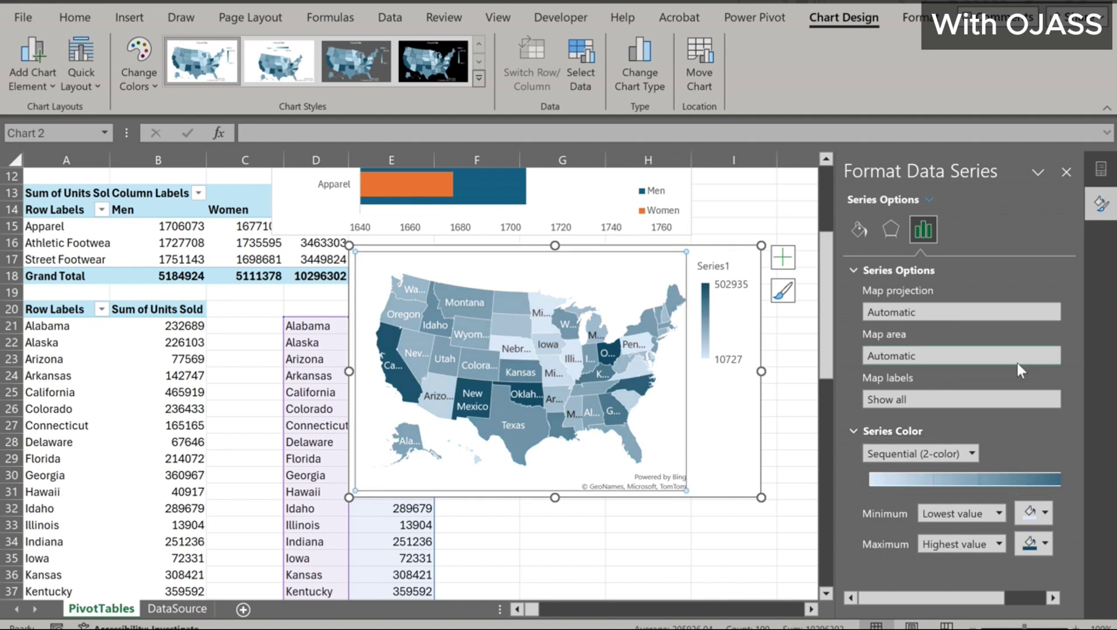
pyautogui.click(1044, 543)
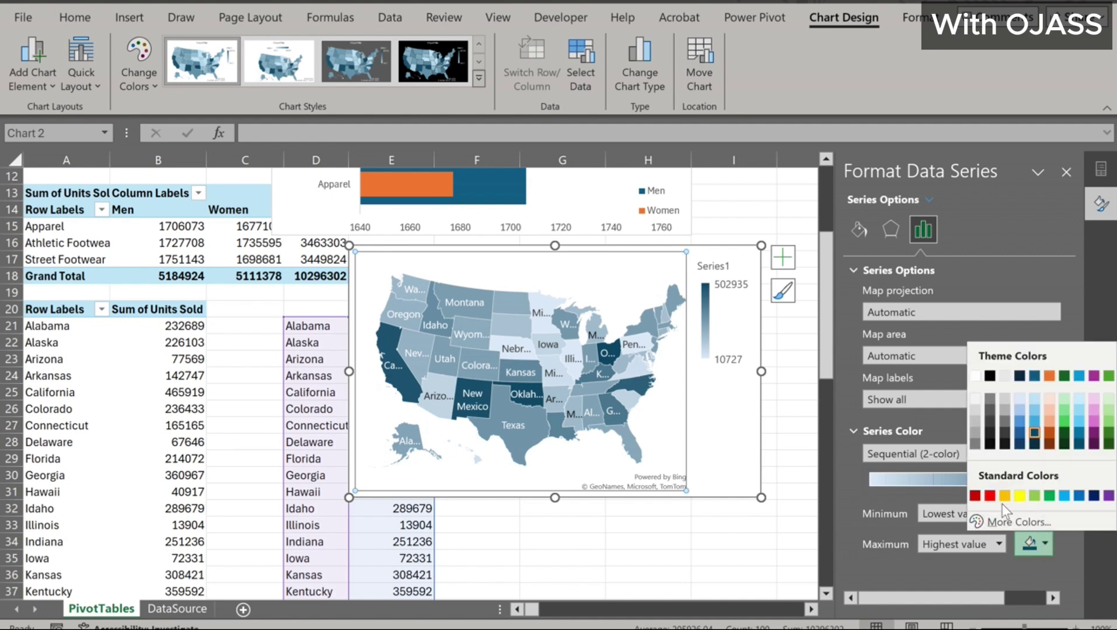
pyautogui.click(974, 496)
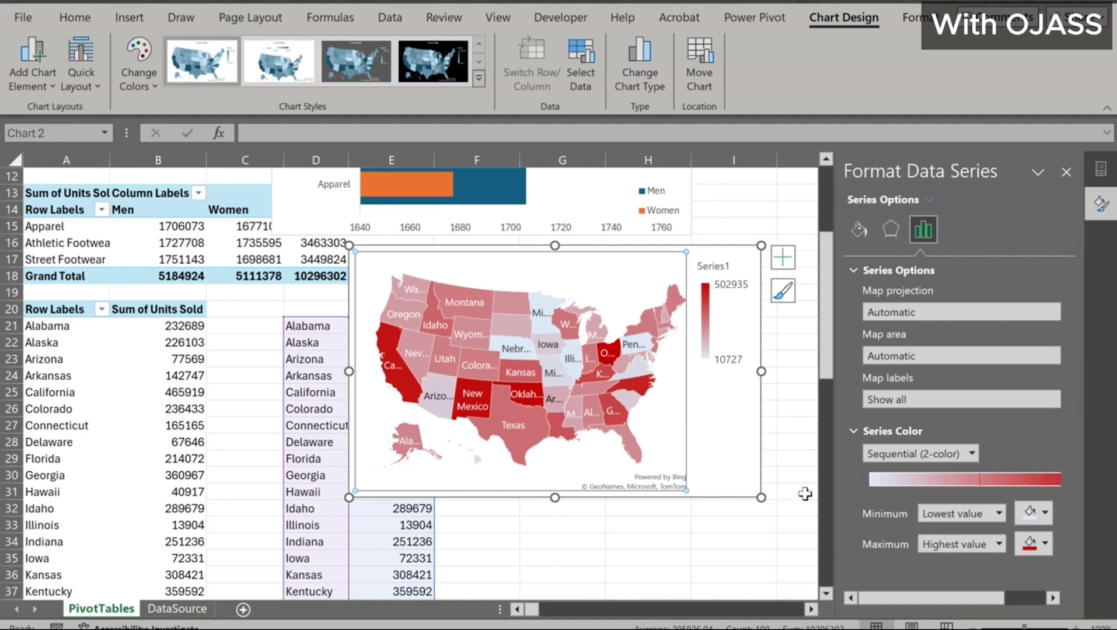
# Insert Retailer and Invoice Date slicers for the state PivotTable
pyautogui.scroll(4, 785, 458)
pyautogui.click(764, 298)
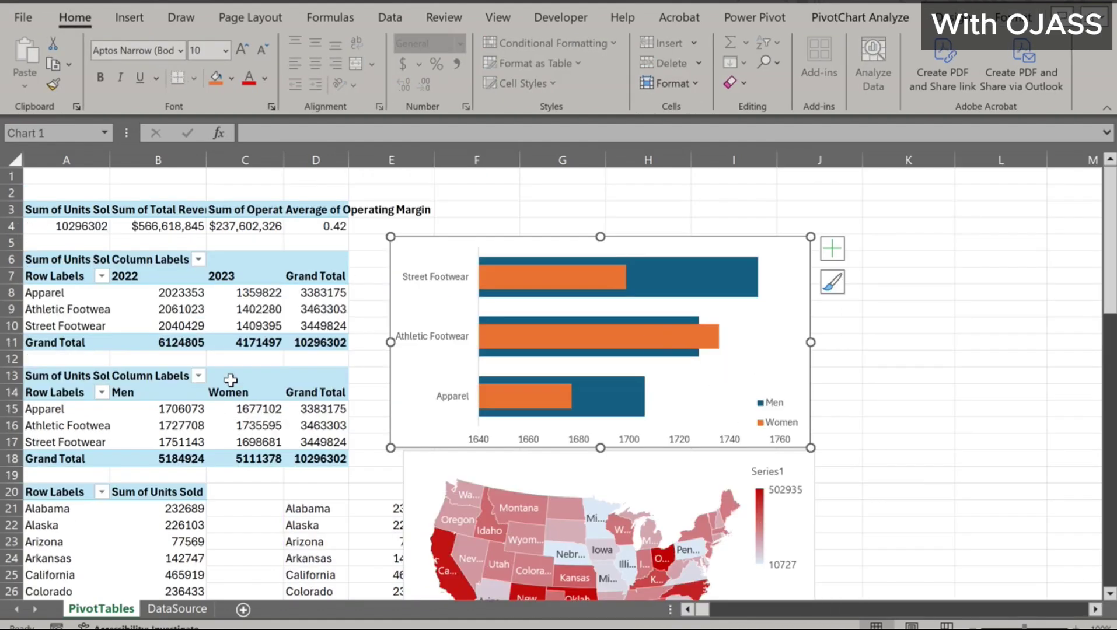
pyautogui.click(180, 528)
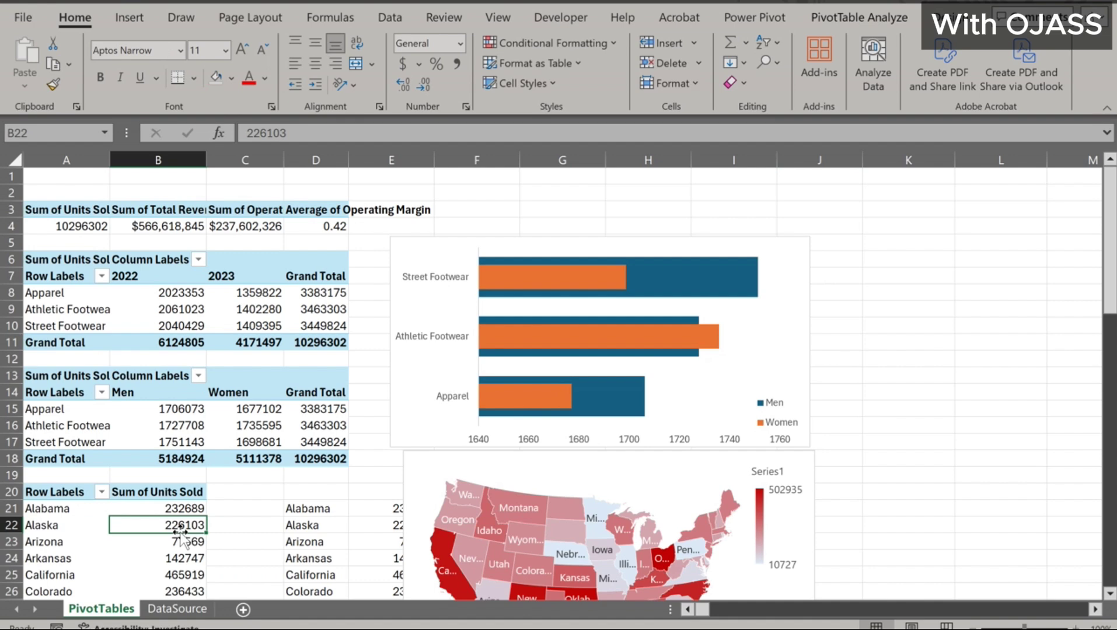
pyautogui.click(846, 20)
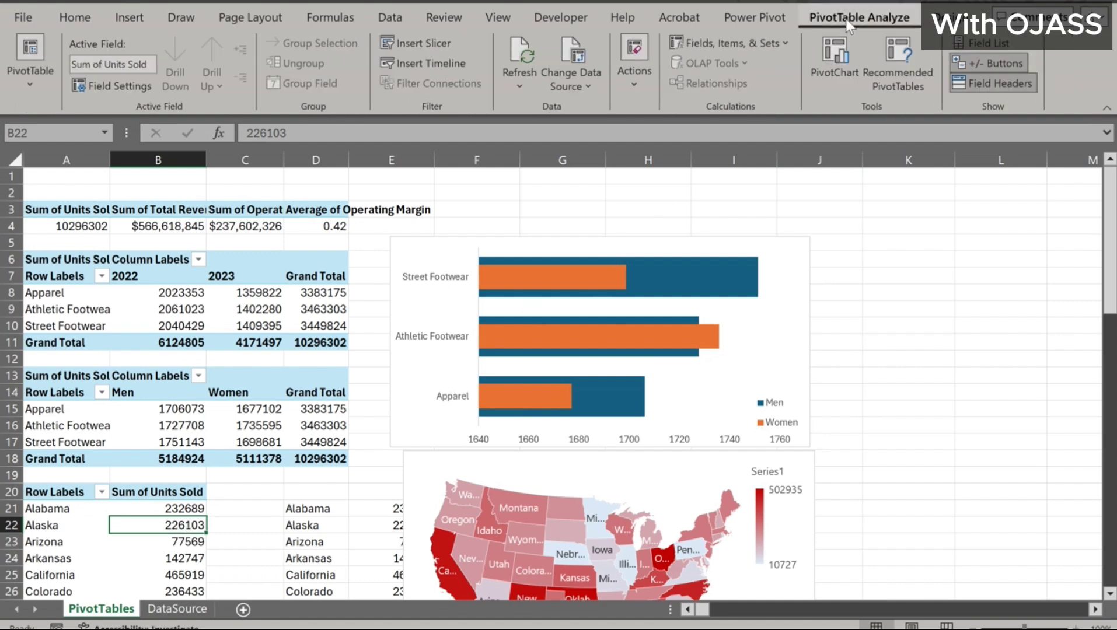
pyautogui.click(426, 44)
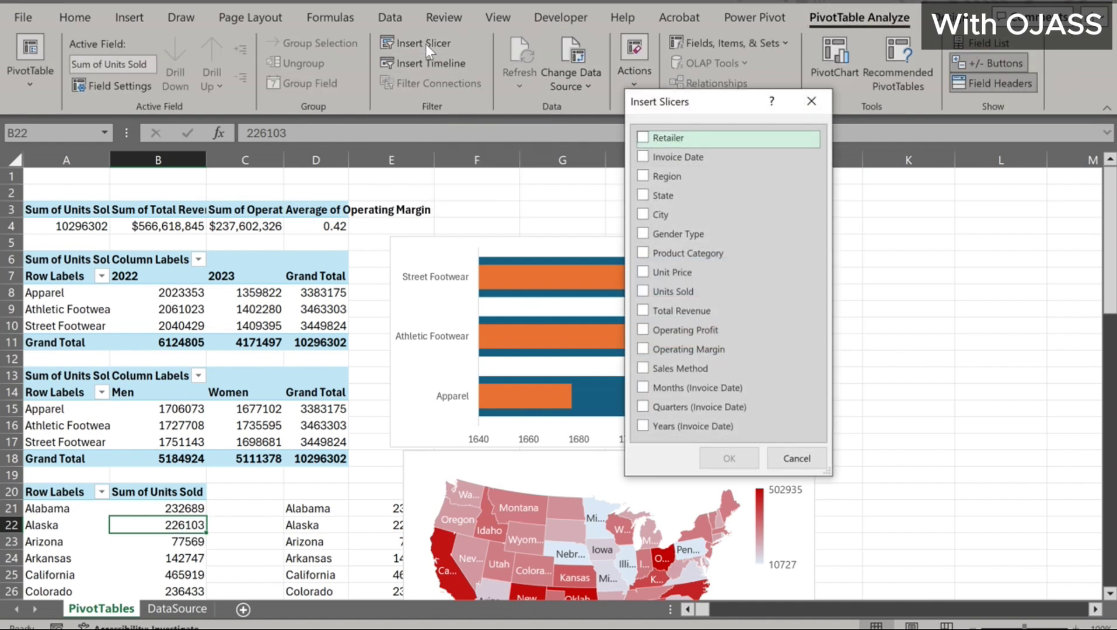
pyautogui.click(642, 138)
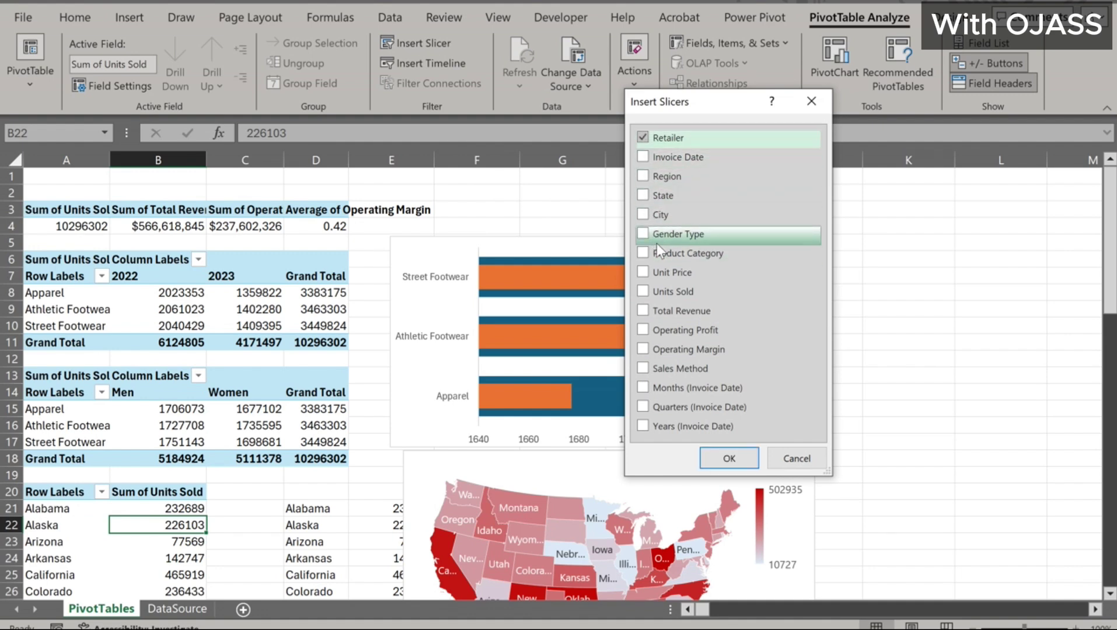
pyautogui.click(642, 157)
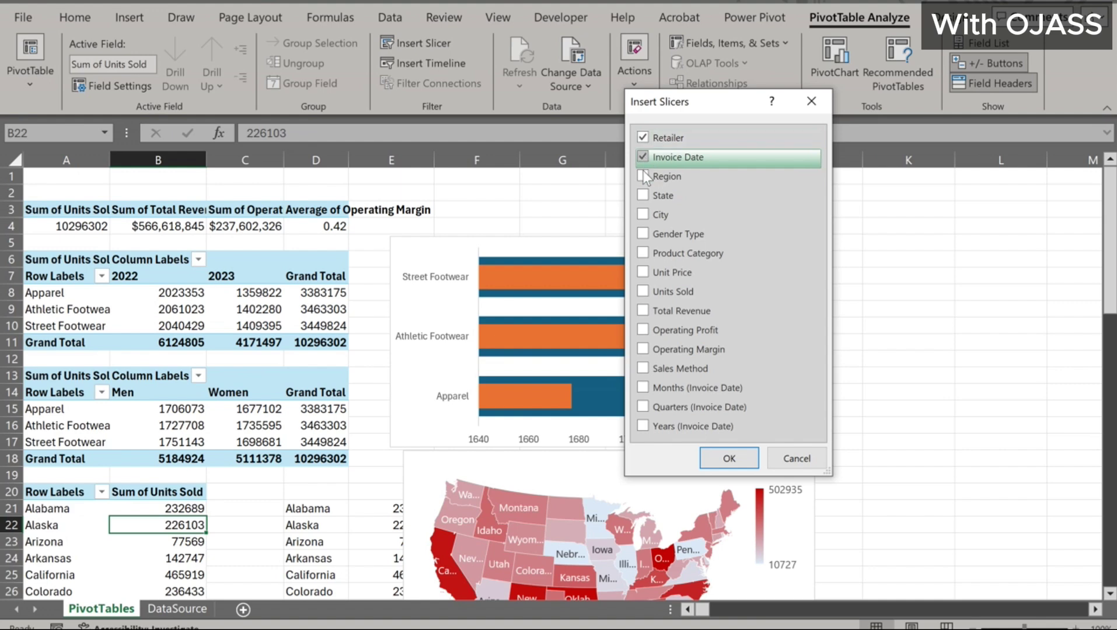
pyautogui.click(728, 459)
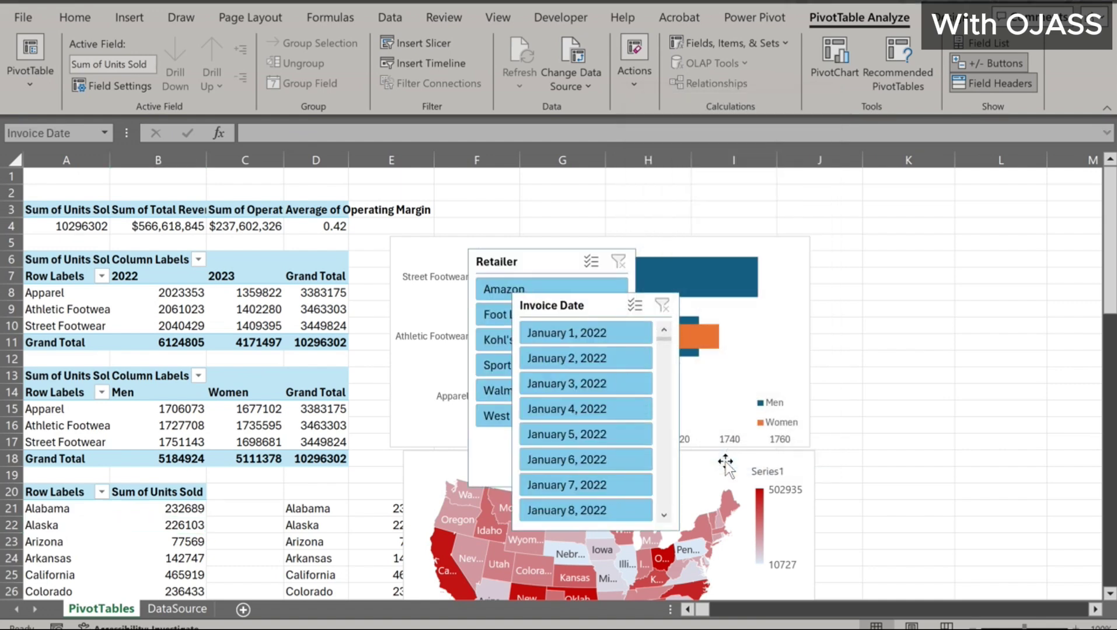
# Replace the Invoice Date slicer with a Years (Invoice Date) slicer and move it and the Retailer slicer beside the charts
pyautogui.rightClick(584, 305)
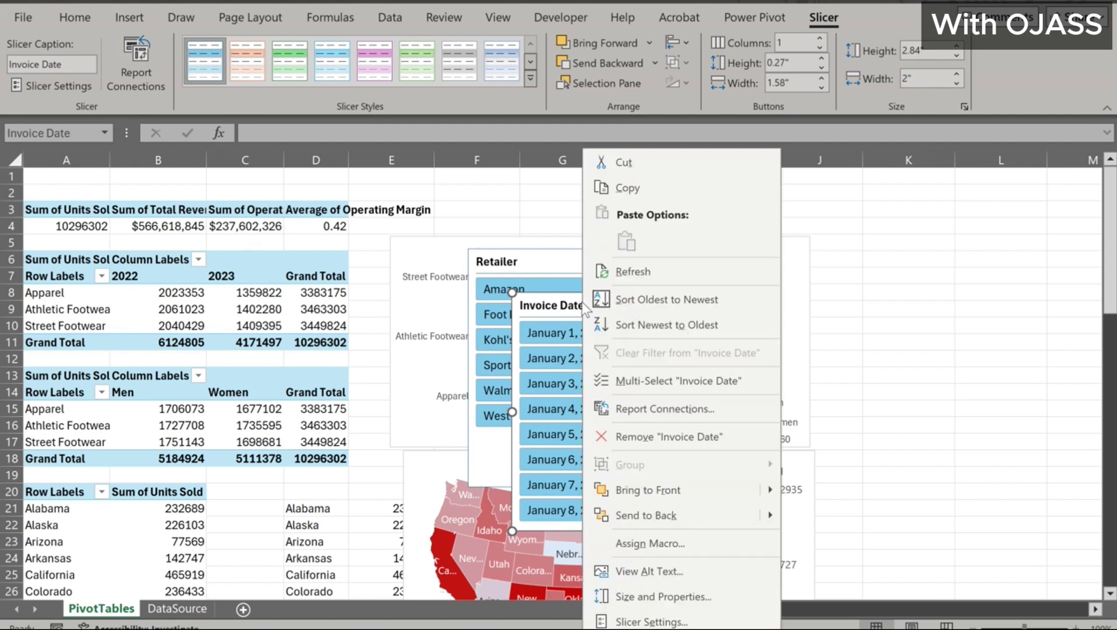
pyautogui.click(627, 437)
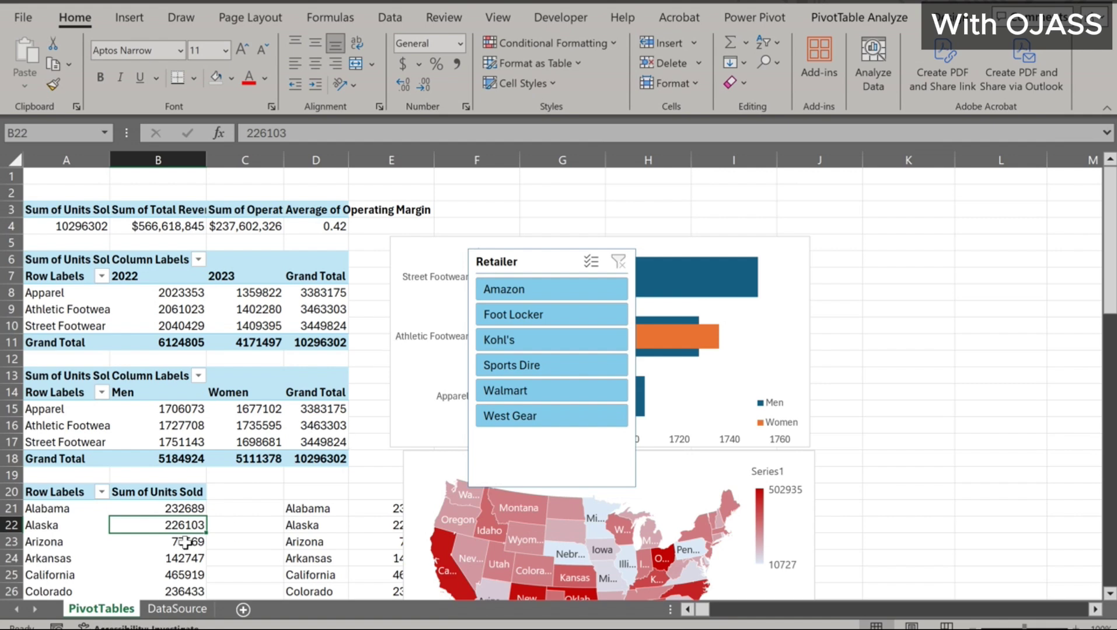
pyautogui.moveTo(184, 526)
pyautogui.click(846, 21)
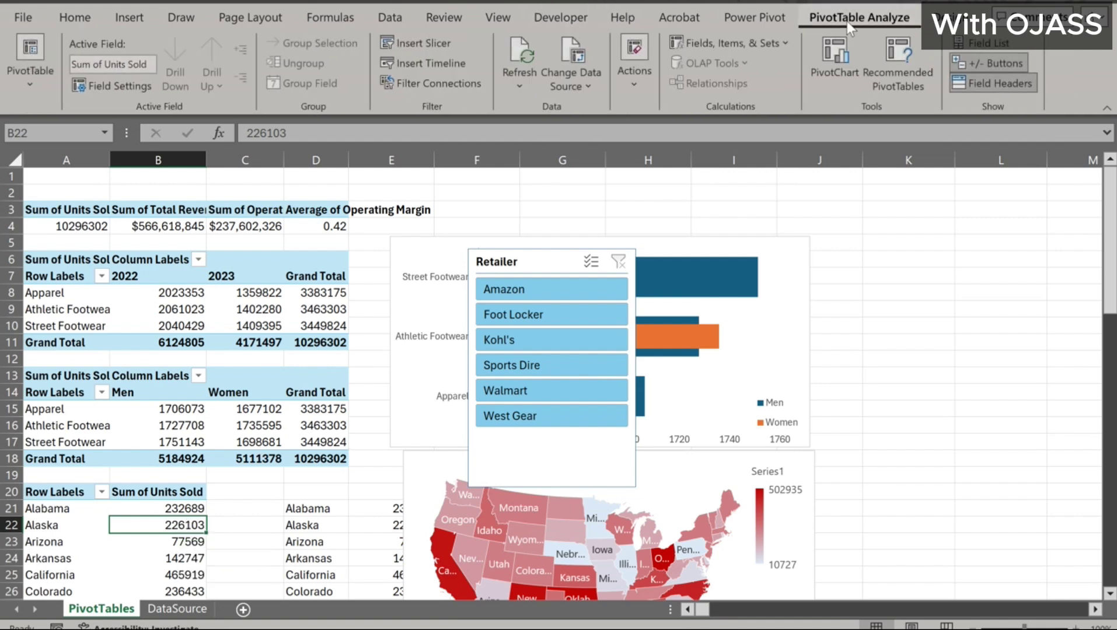
pyautogui.click(431, 46)
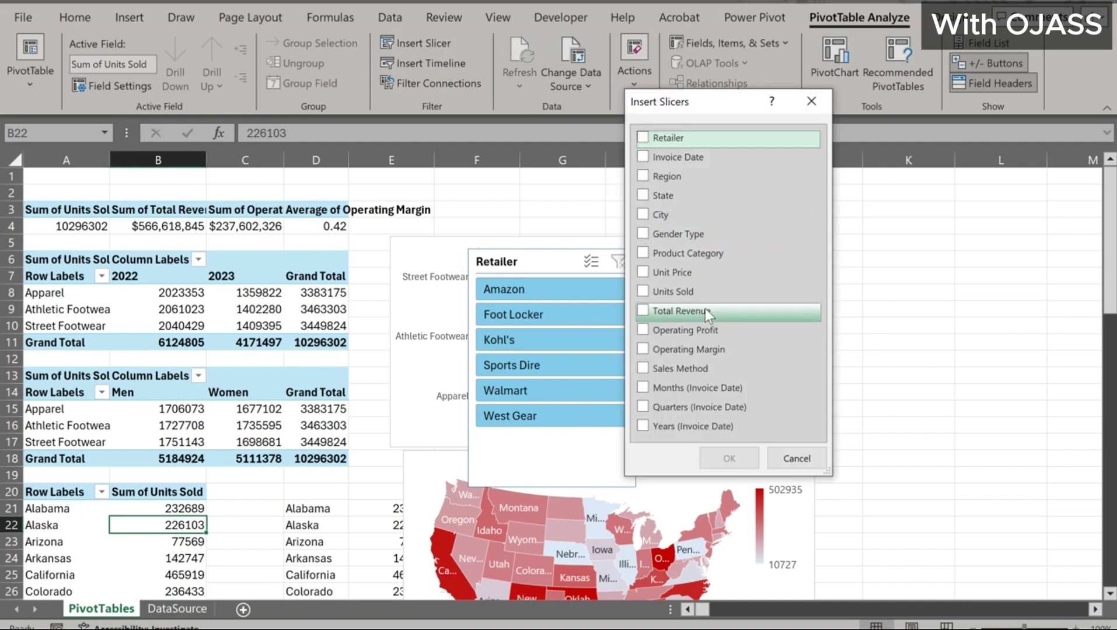
pyautogui.click(643, 425)
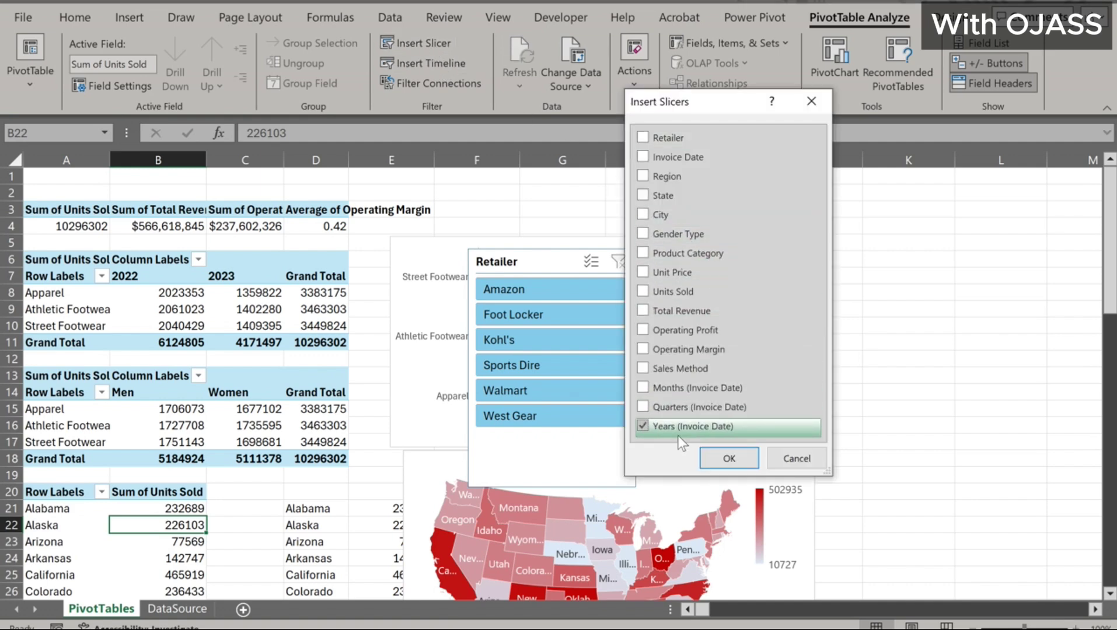
pyautogui.click(729, 458)
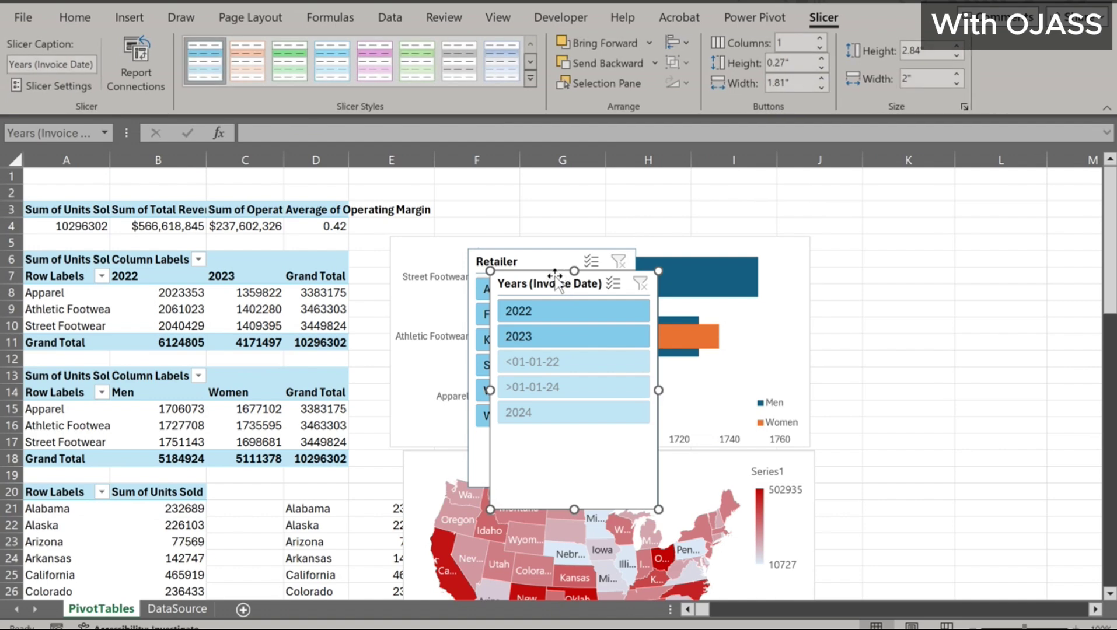
pyautogui.moveTo(555, 274); pyautogui.dragTo(868, 182)
pyautogui.moveTo(561, 266); pyautogui.dragTo(916, 434)
# Filter the state PivotTable by retailer, trying Foot Locker and Sports Dire and ending on West Gear
pyautogui.click(893, 484)
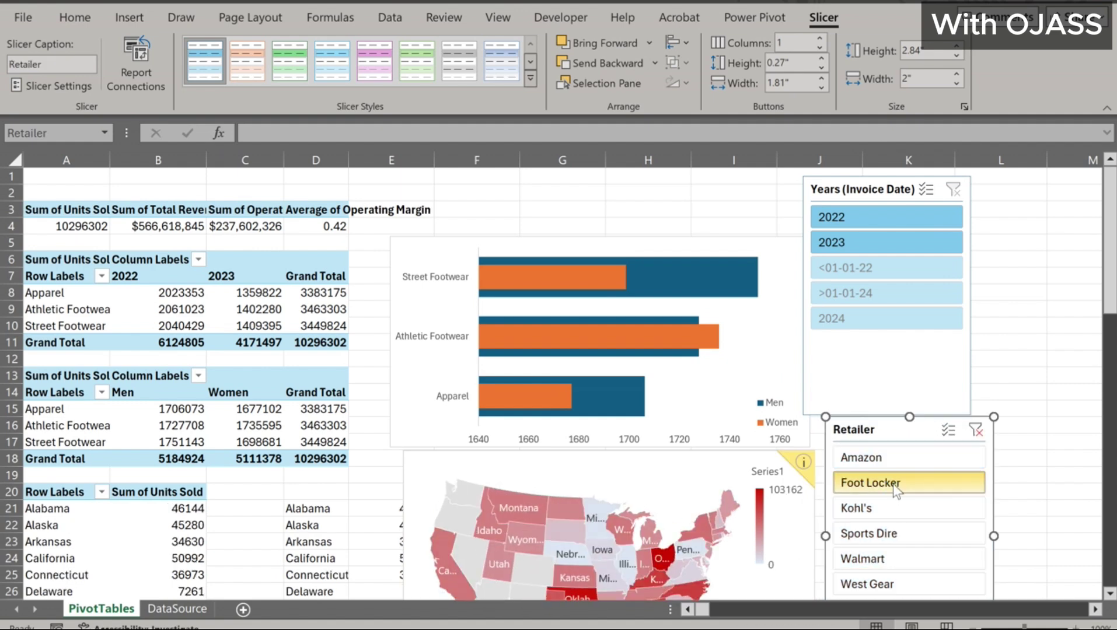
pyautogui.hscroll(3, 736, 419)
pyautogui.hscroll(-3, 732, 419)
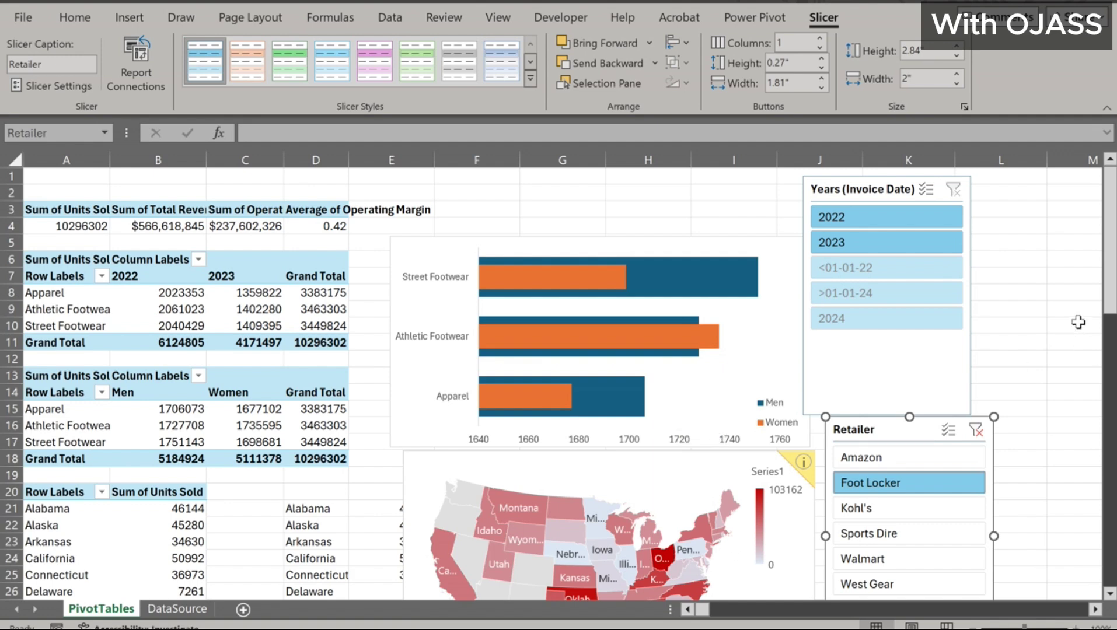
pyautogui.moveTo(1110, 250); pyautogui.dragTo(1109, 288)
pyautogui.click(895, 420)
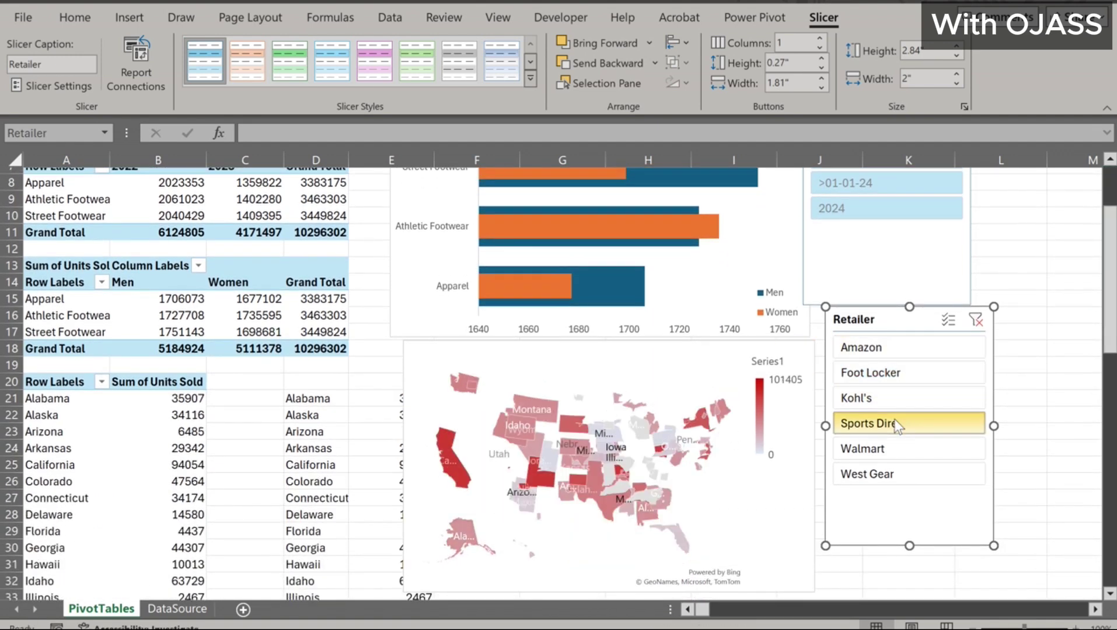
pyautogui.click(873, 474)
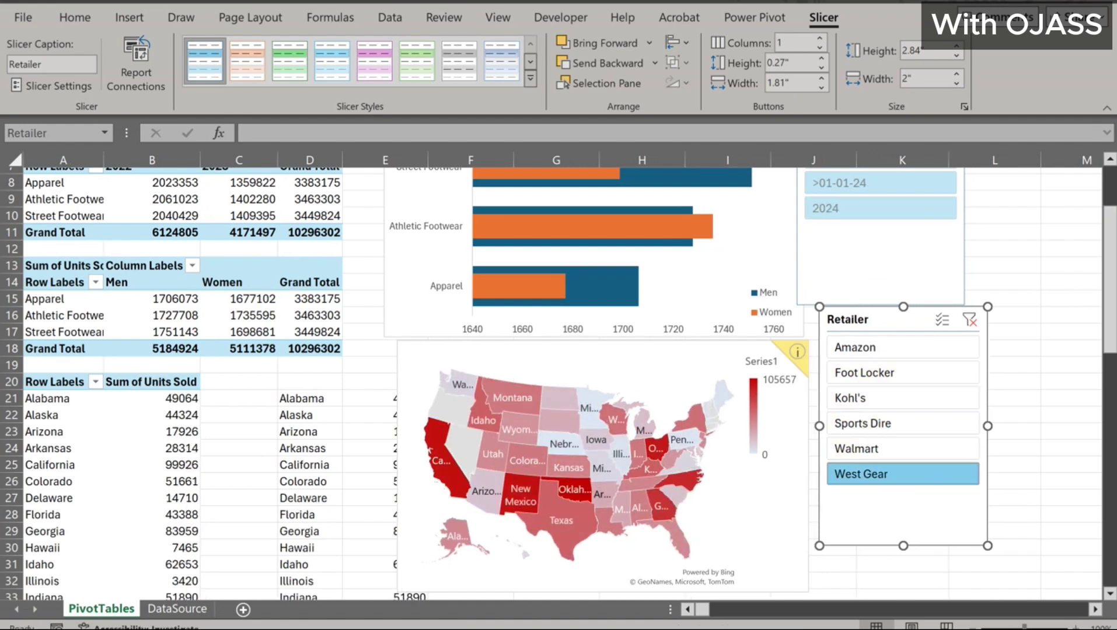
# Filter the state PivotTable by year, trying 2023 and >01-01-24 and ending on 2022
pyautogui.moveTo(1112, 250); pyautogui.dragTo(1111, 213)
pyautogui.click(851, 213)
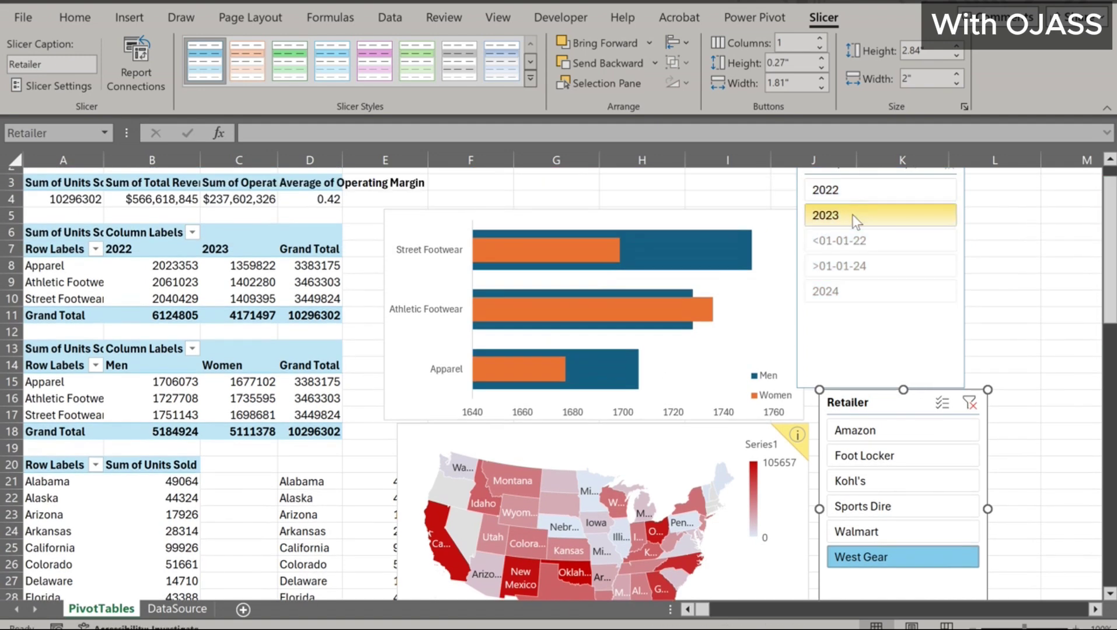
pyautogui.click(850, 276)
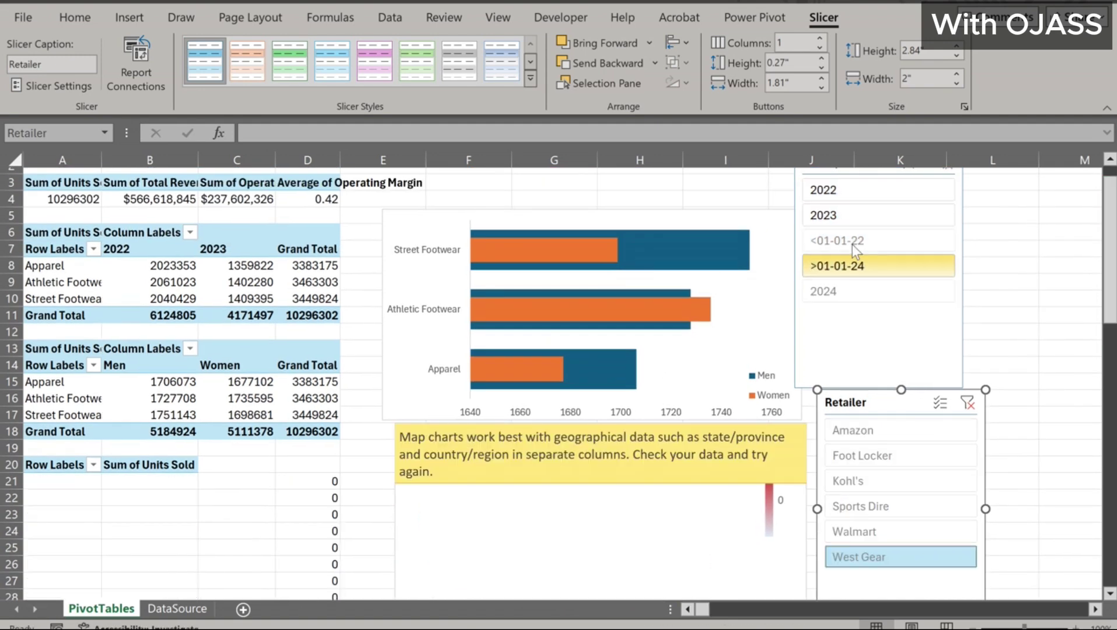
pyautogui.click(839, 188)
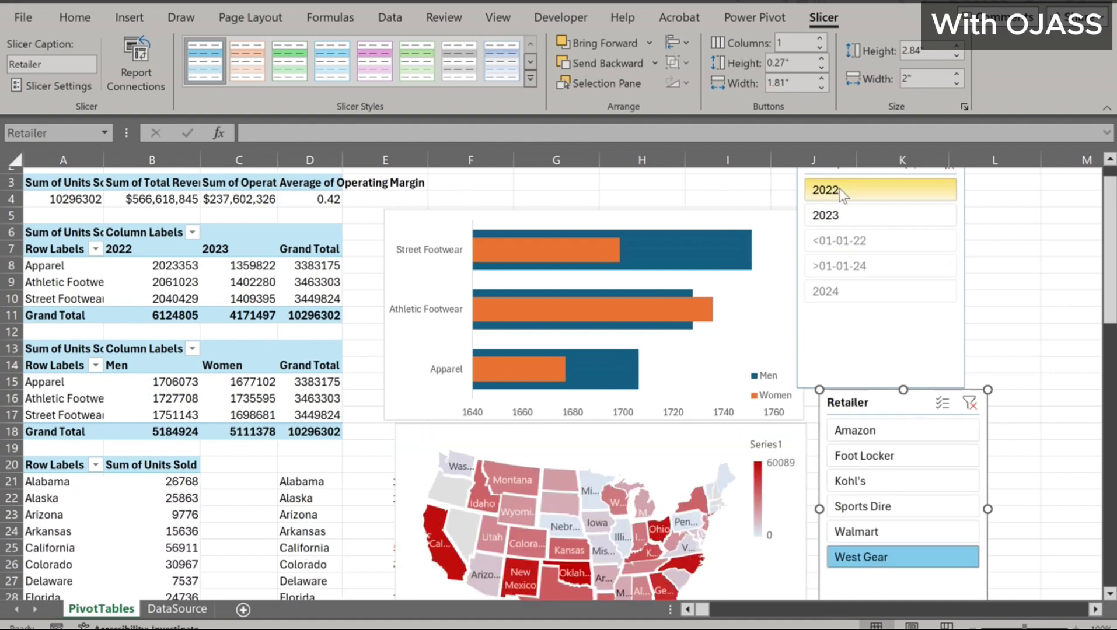
# Hide items with no data in the settings of the Years (Invoice Date) slicer
pyautogui.click(856, 321)
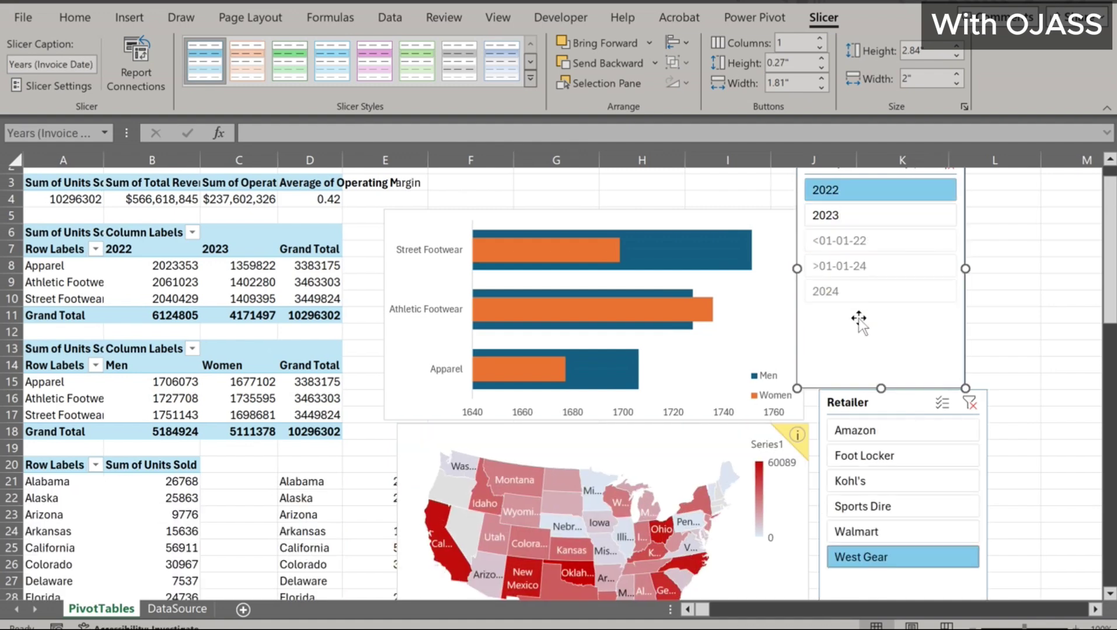
pyautogui.rightClick(860, 323)
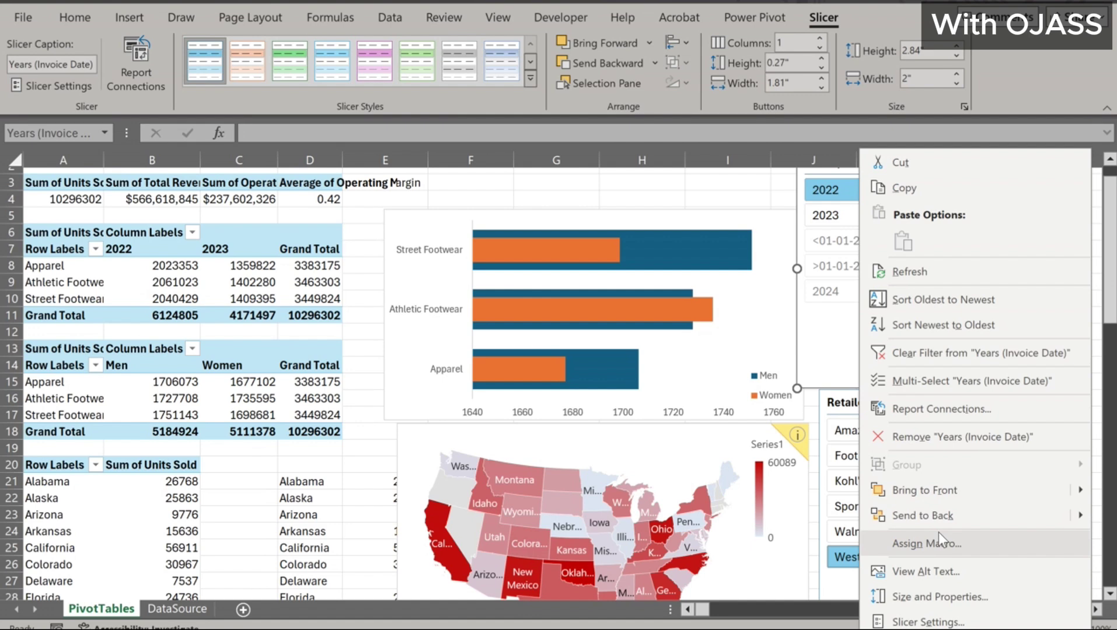
pyautogui.click(934, 622)
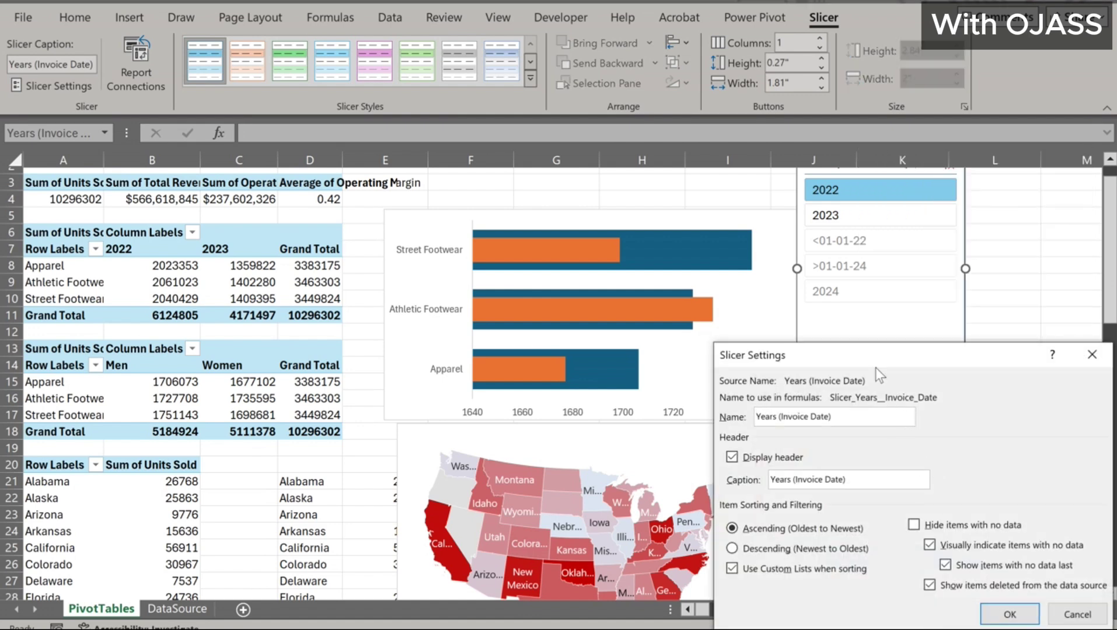
pyautogui.moveTo(873, 351); pyautogui.dragTo(716, 195)
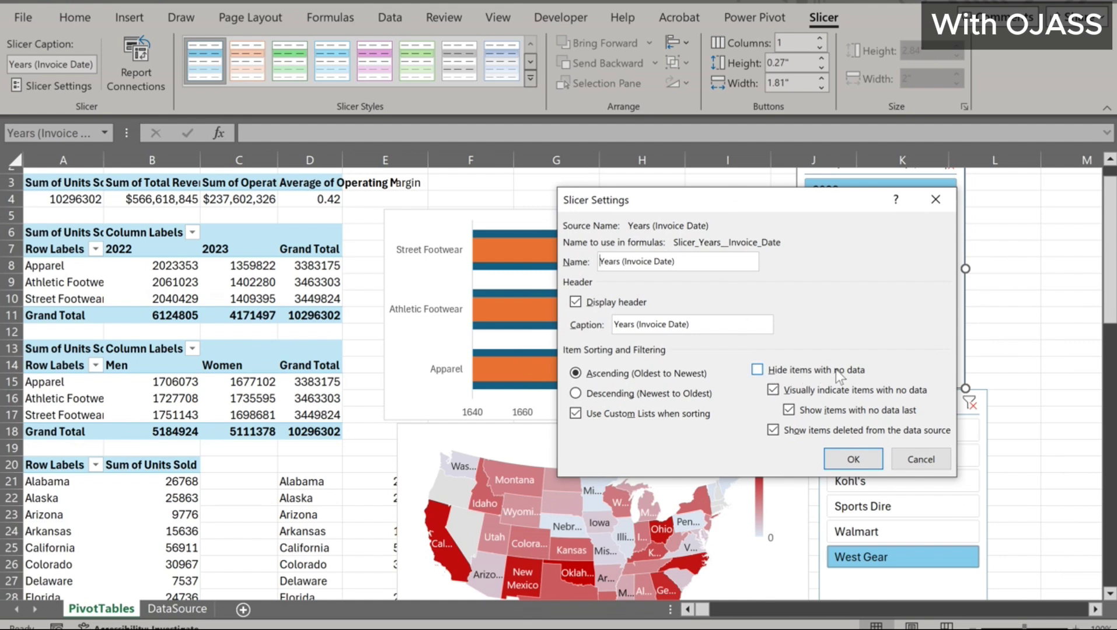
pyautogui.click(760, 371)
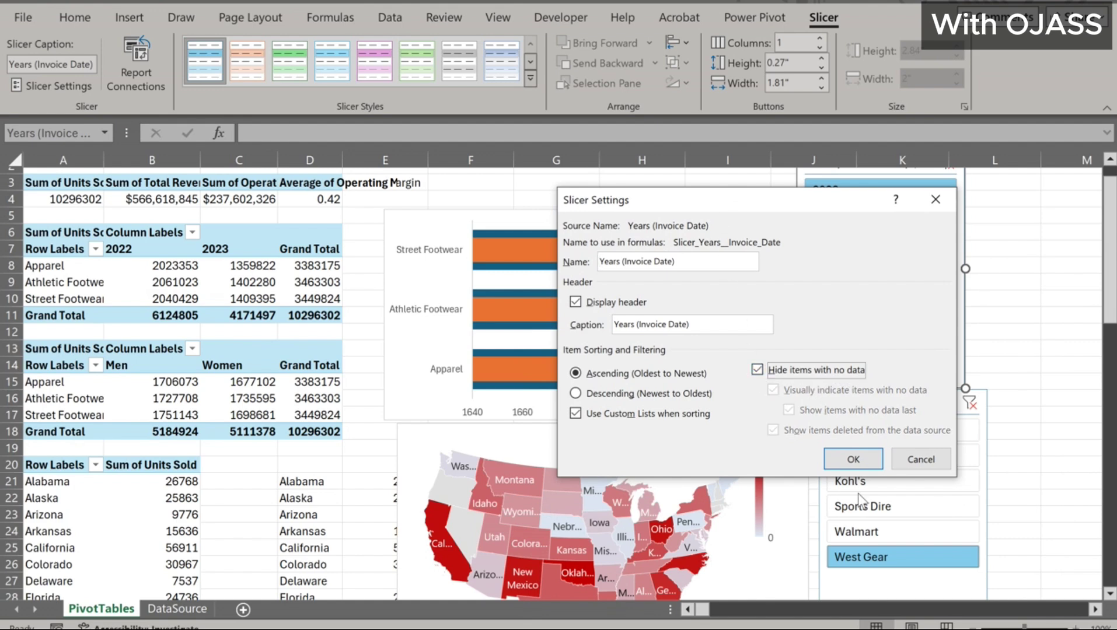
pyautogui.click(855, 459)
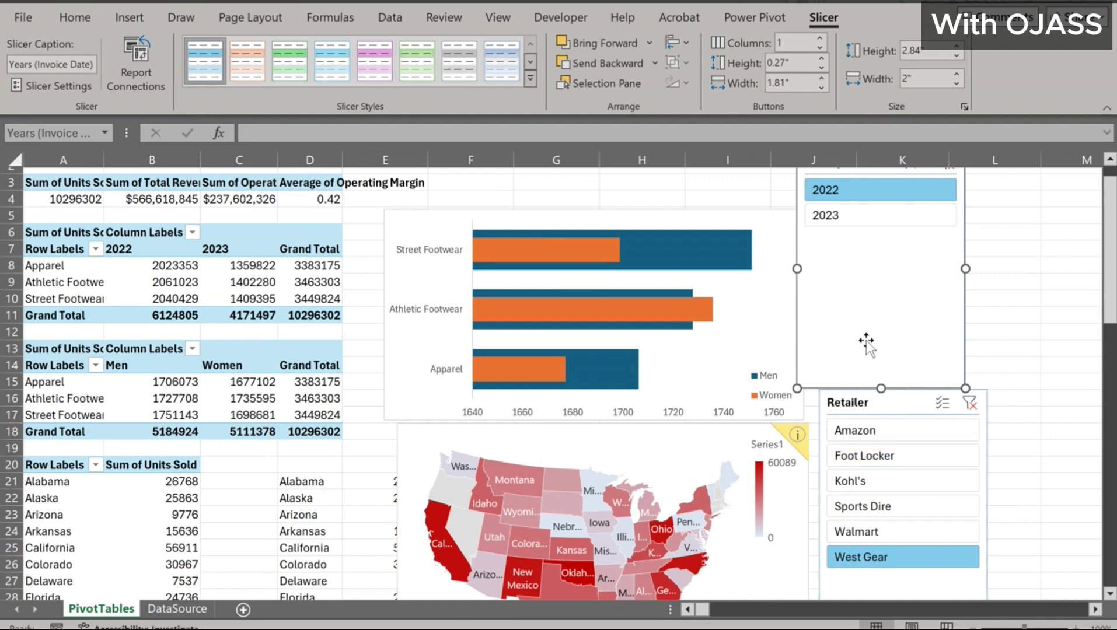
# Shorten the Years (Invoice Date) slicer to fit its entries and move the Retailer slicer directly beneath it
pyautogui.moveTo(883, 388); pyautogui.dragTo(867, 250)
pyautogui.moveTo(887, 402); pyautogui.dragTo(871, 264)
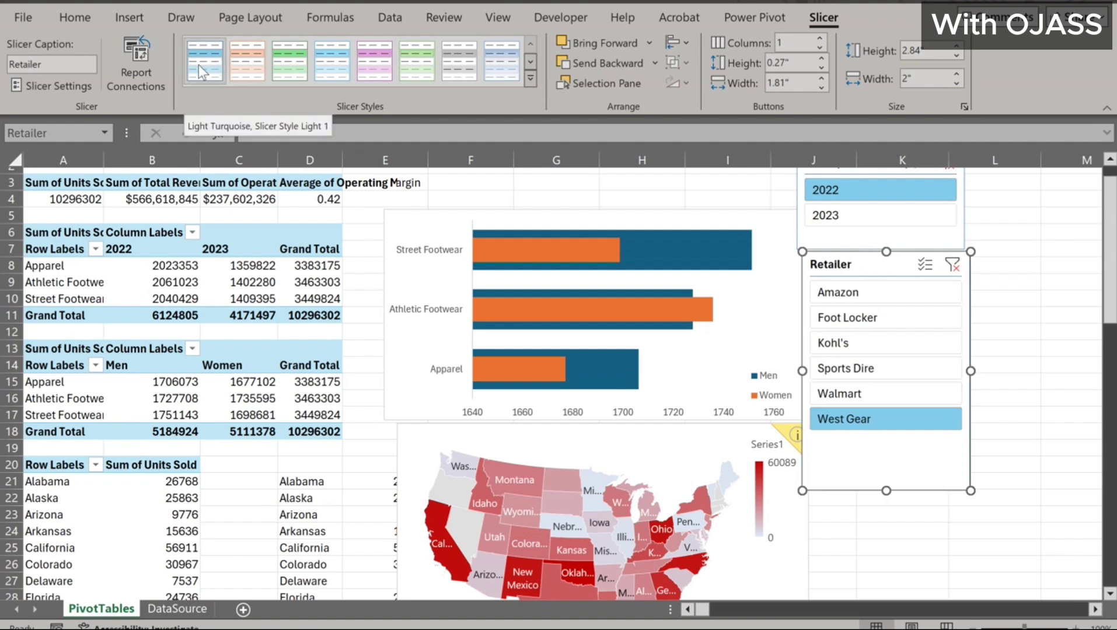
# Try several light slicer styles on the Retailer slicer and apply the green one
pyautogui.click(290, 61)
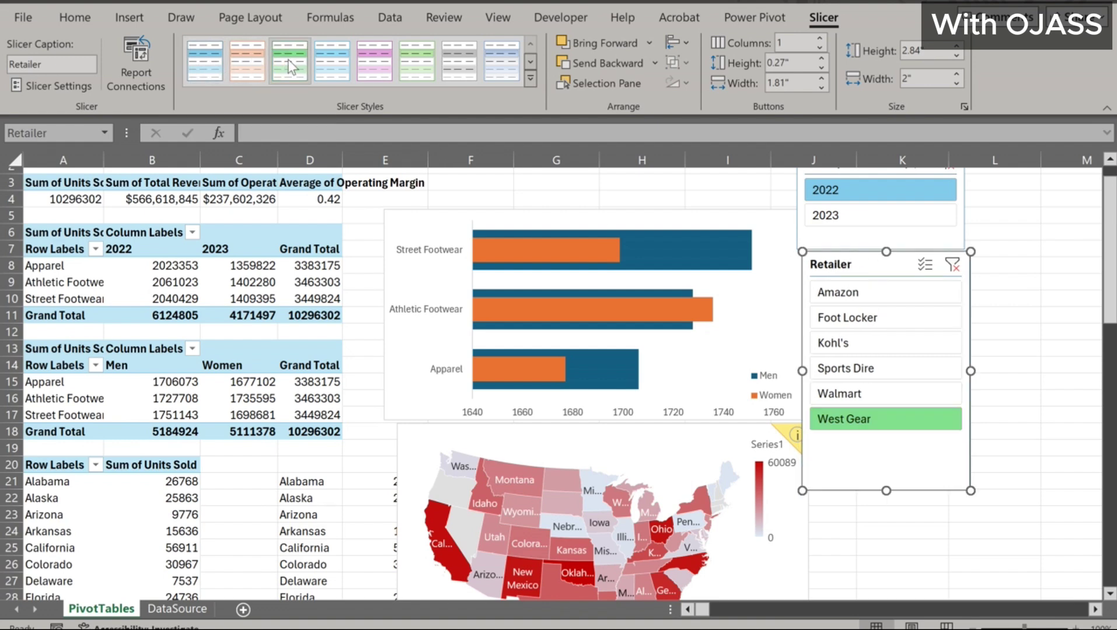
pyautogui.click(383, 61)
pyautogui.click(467, 69)
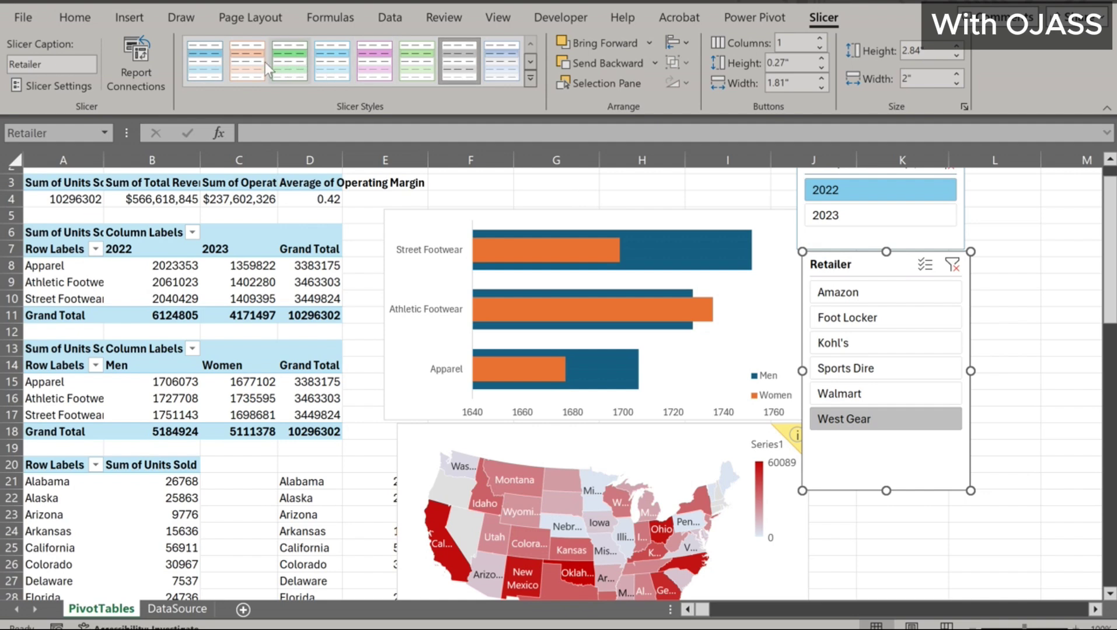
pyautogui.click(285, 62)
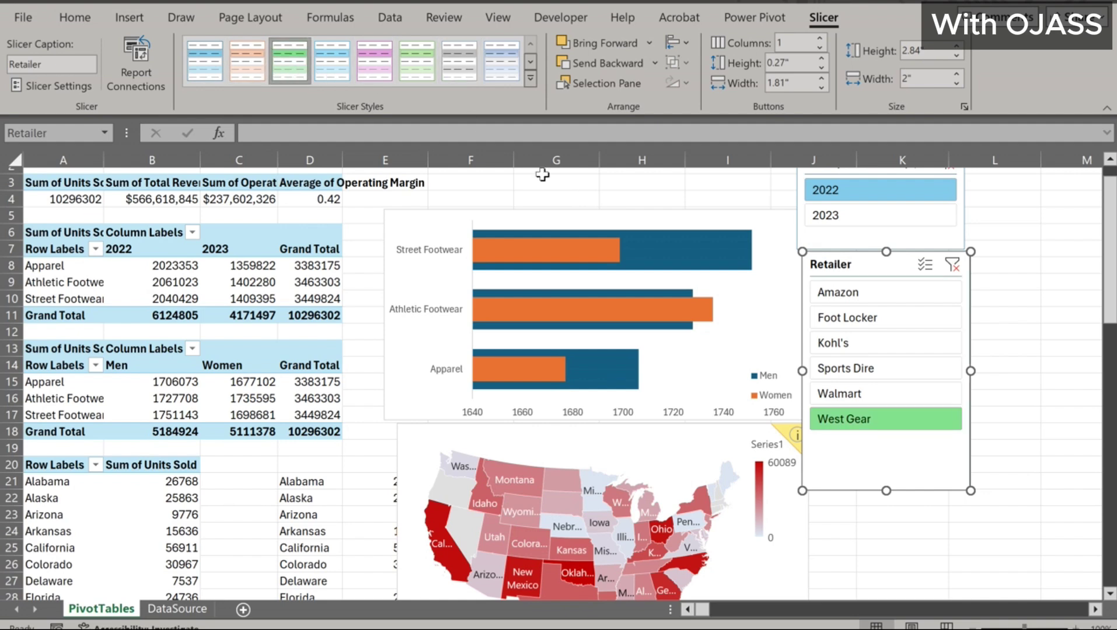
# Apply the green light slicer style to the Years (Invoice Date) slicer to match the Retailer slicer
pyautogui.click(886, 244)
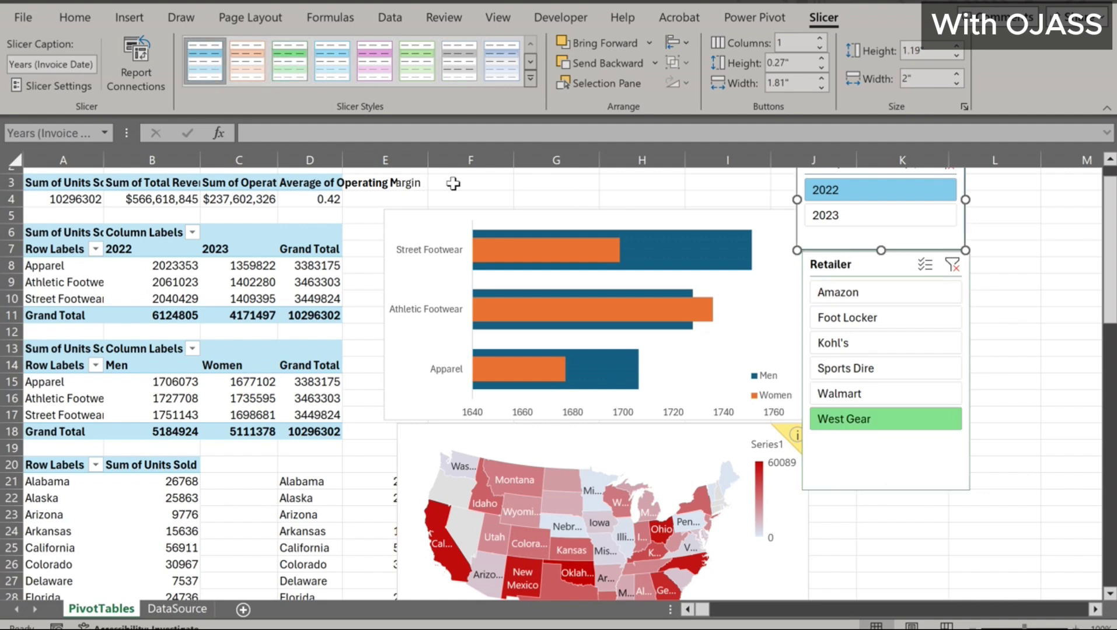
pyautogui.click(286, 65)
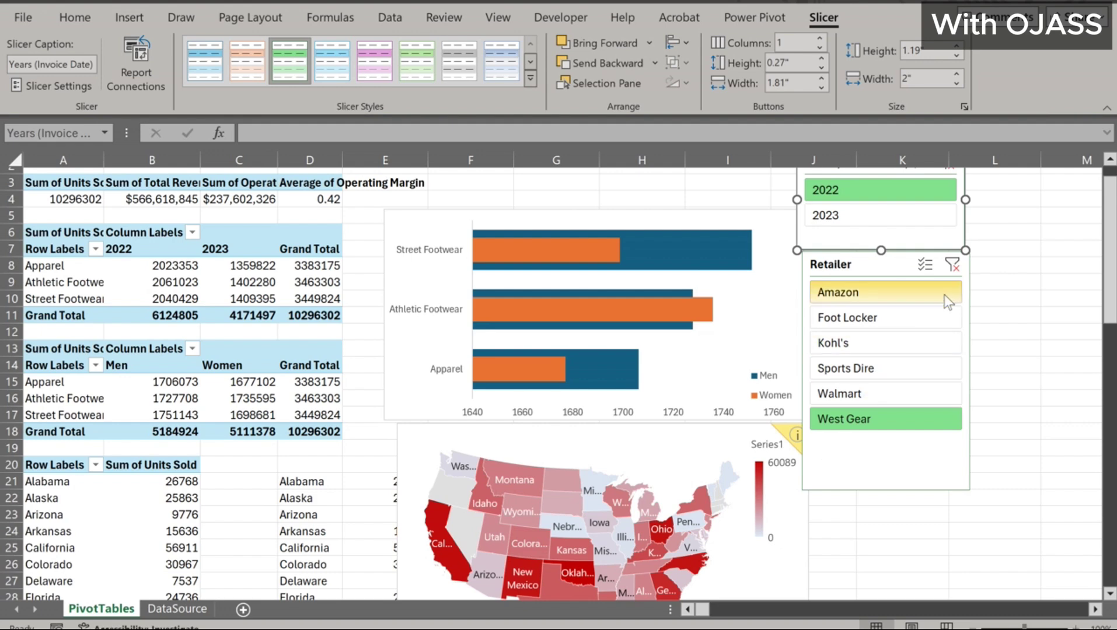
# Clear the Retailer filter, choose 2023, and try Sports Dire, Foot Locker, Amazon, Walmart and West Gear in turn to check the state map's response
pyautogui.click(952, 265)
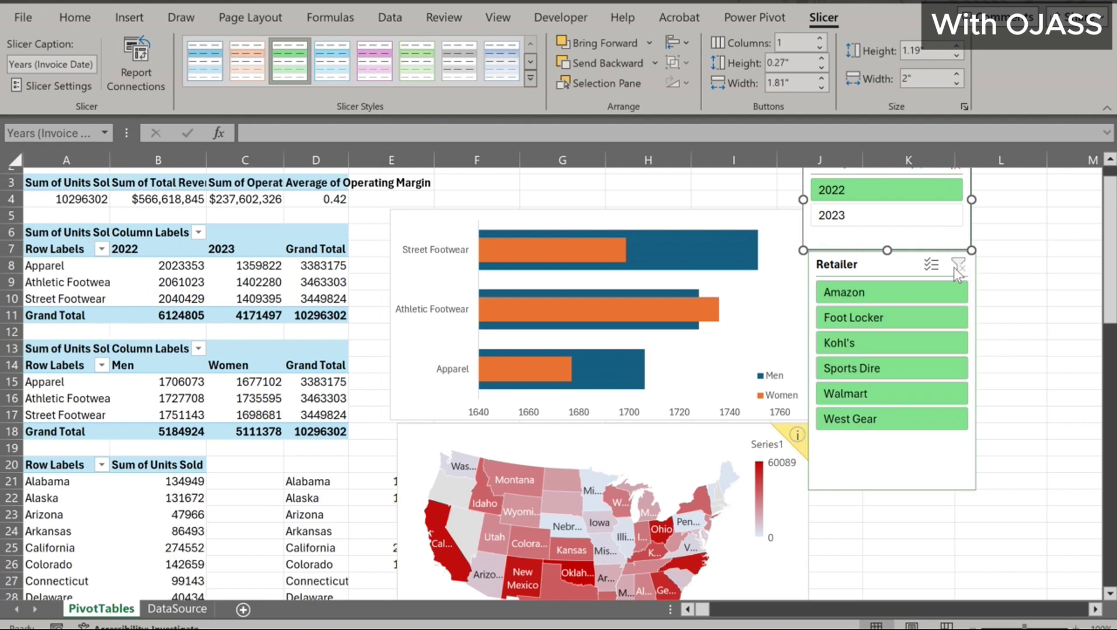
pyautogui.click(844, 217)
pyautogui.click(867, 370)
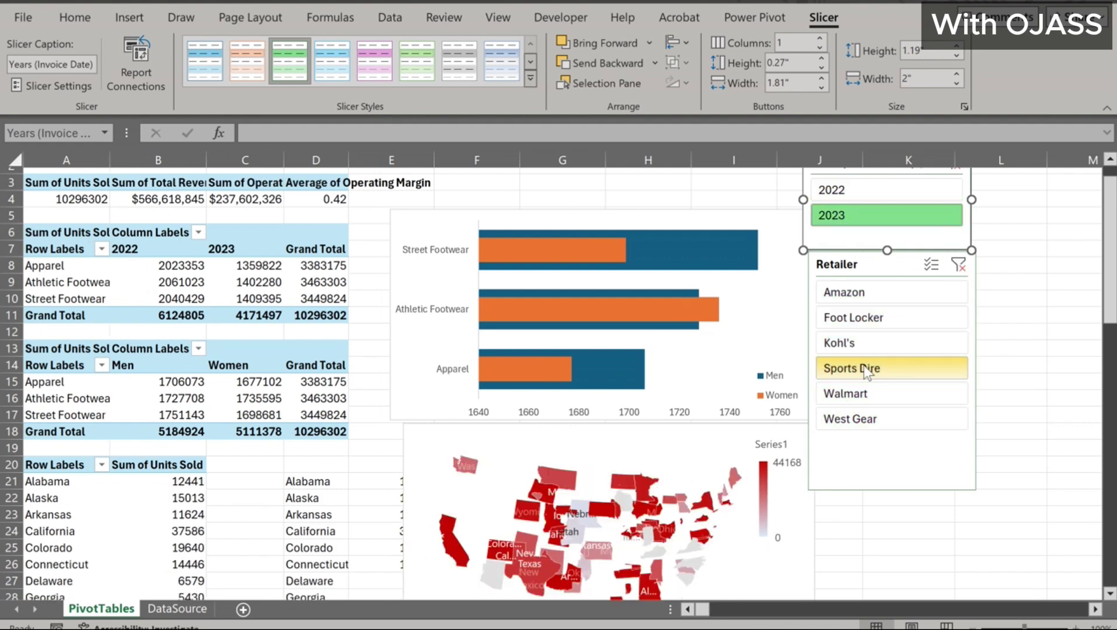
pyautogui.click(854, 315)
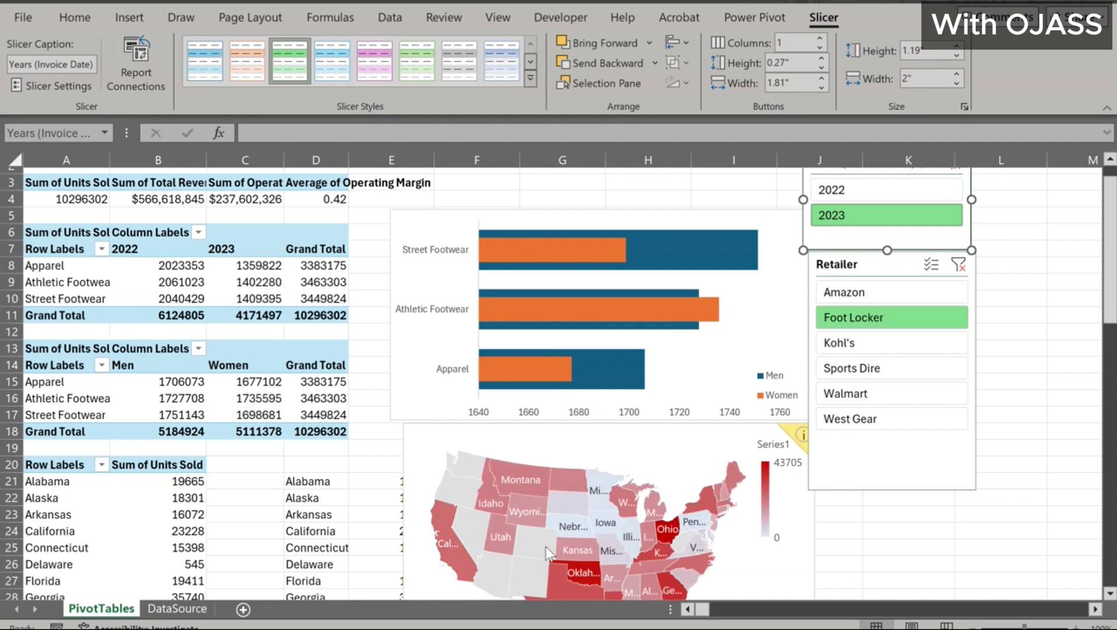
pyautogui.click(839, 301)
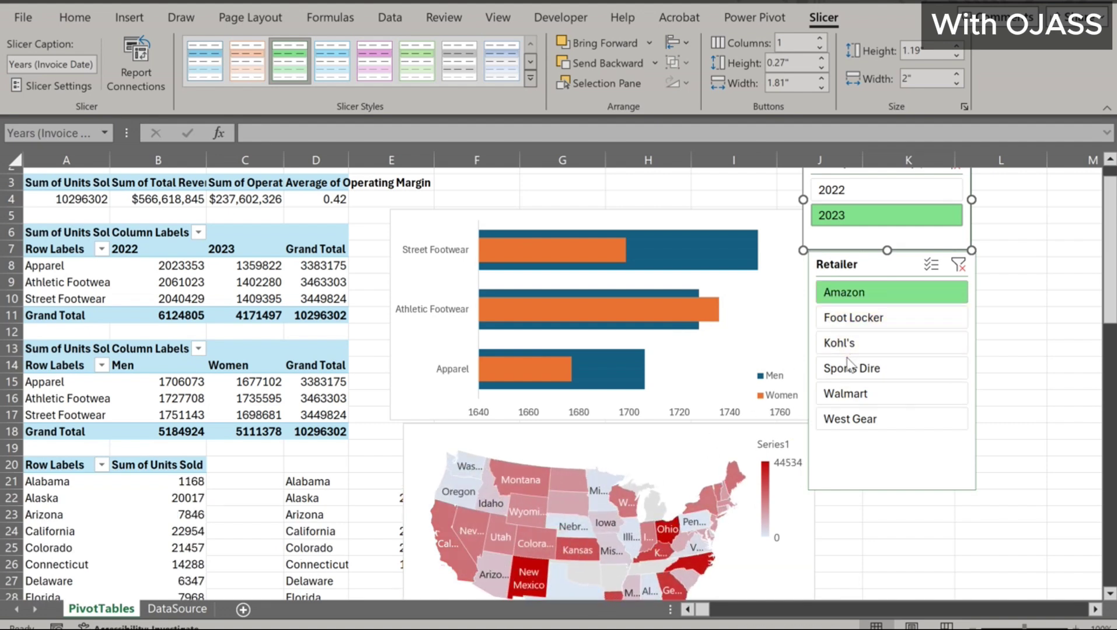
pyautogui.click(847, 389)
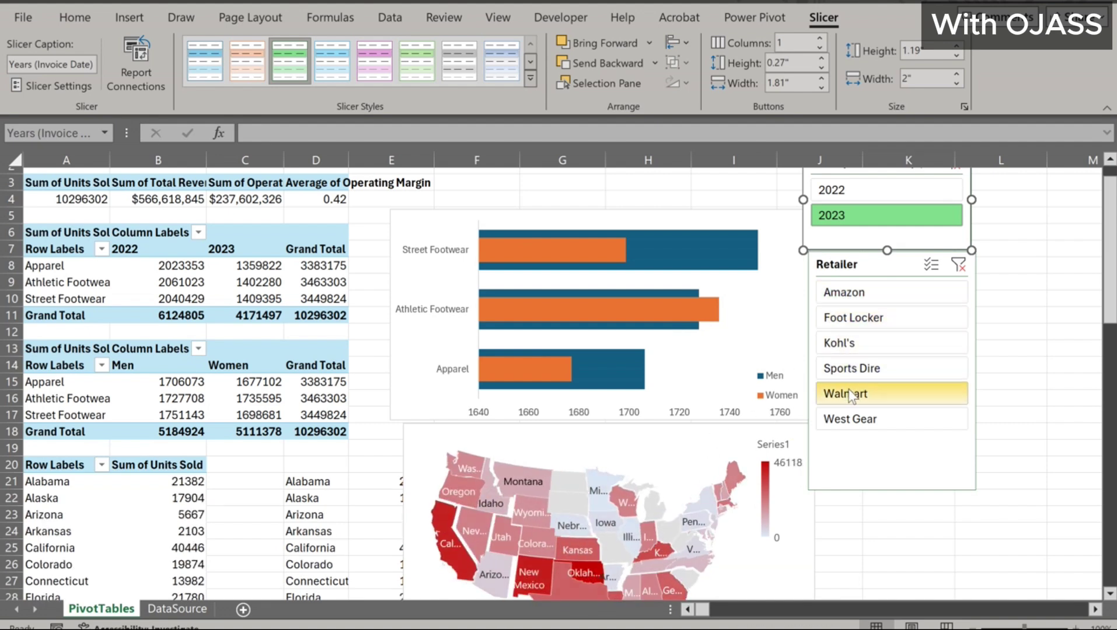
pyautogui.click(847, 419)
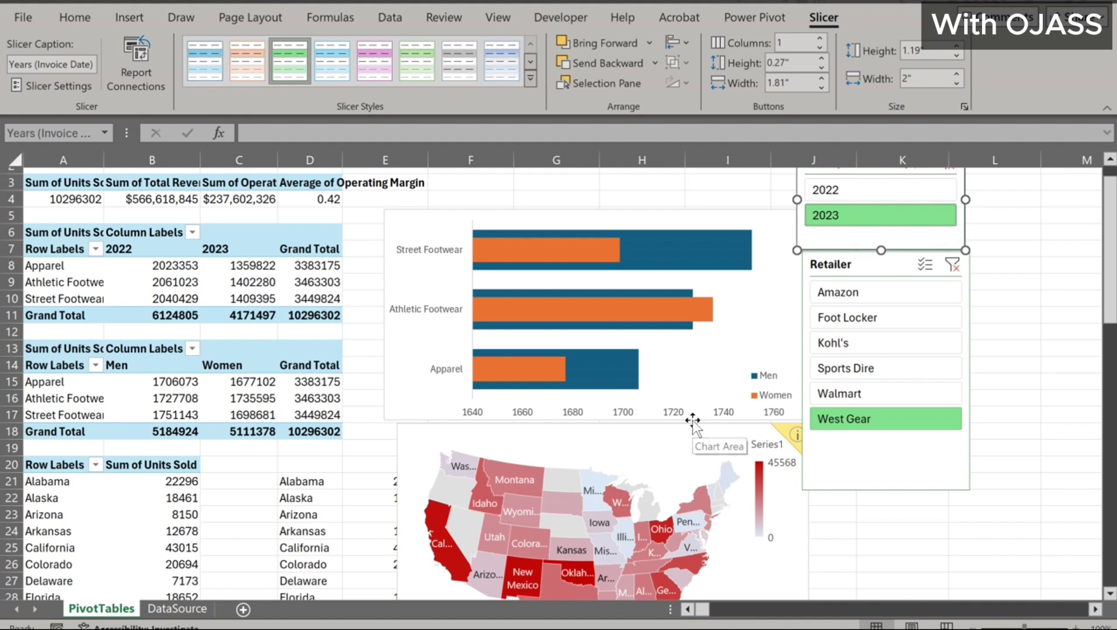
# Connect the Men/Women product PivotTable to both the Retailer and Years (Invoice Date) slicers
pyautogui.click(182, 398)
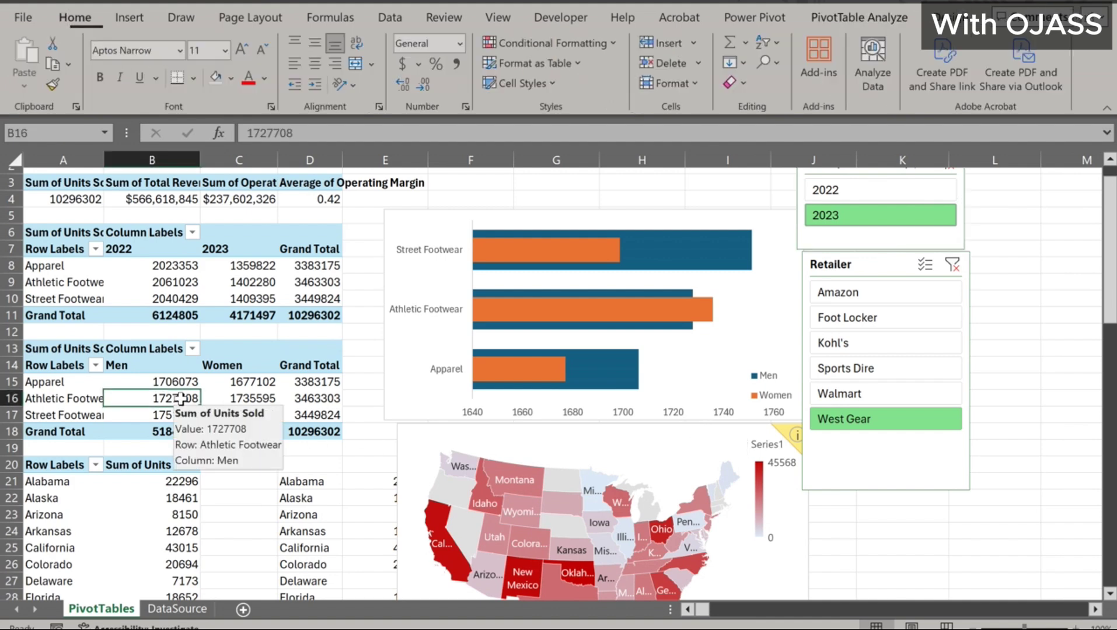
pyautogui.moveTo(184, 398)
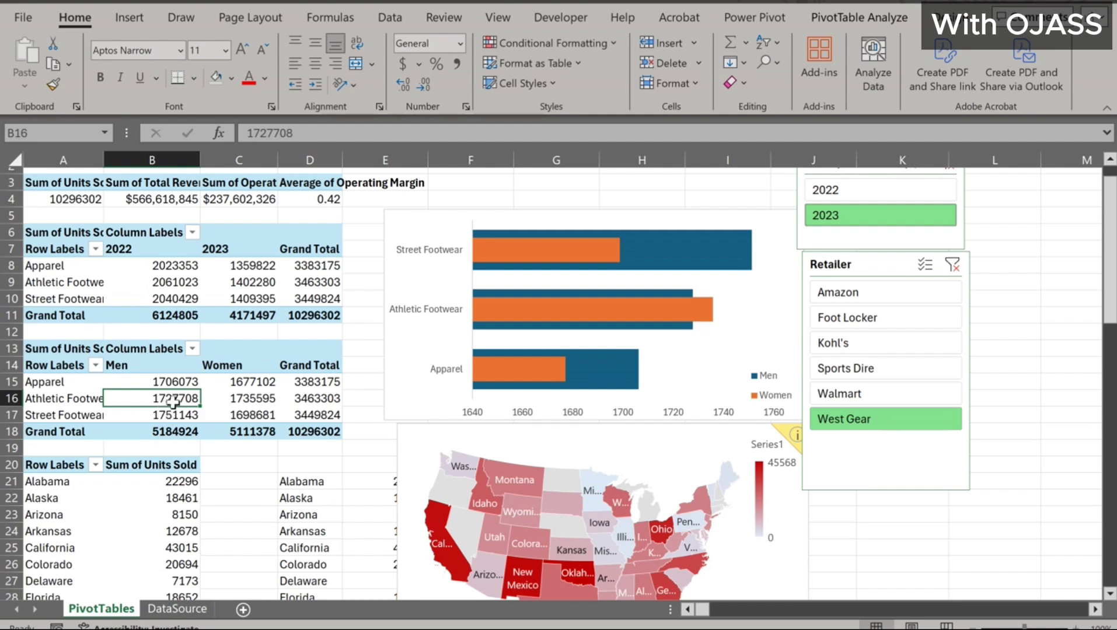
pyautogui.click(824, 18)
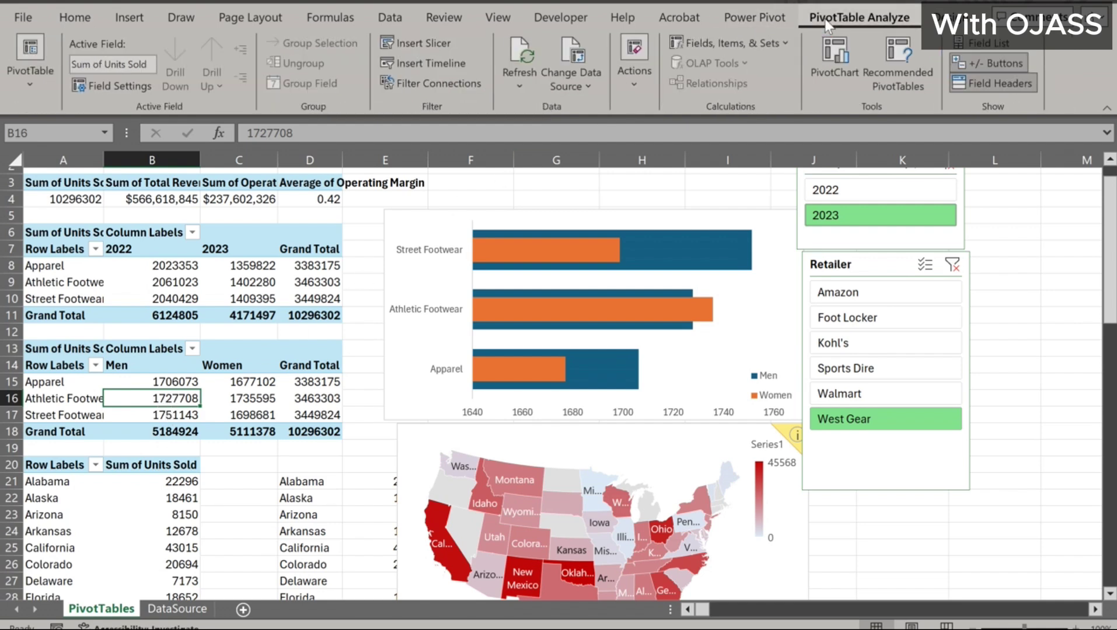
pyautogui.click(451, 81)
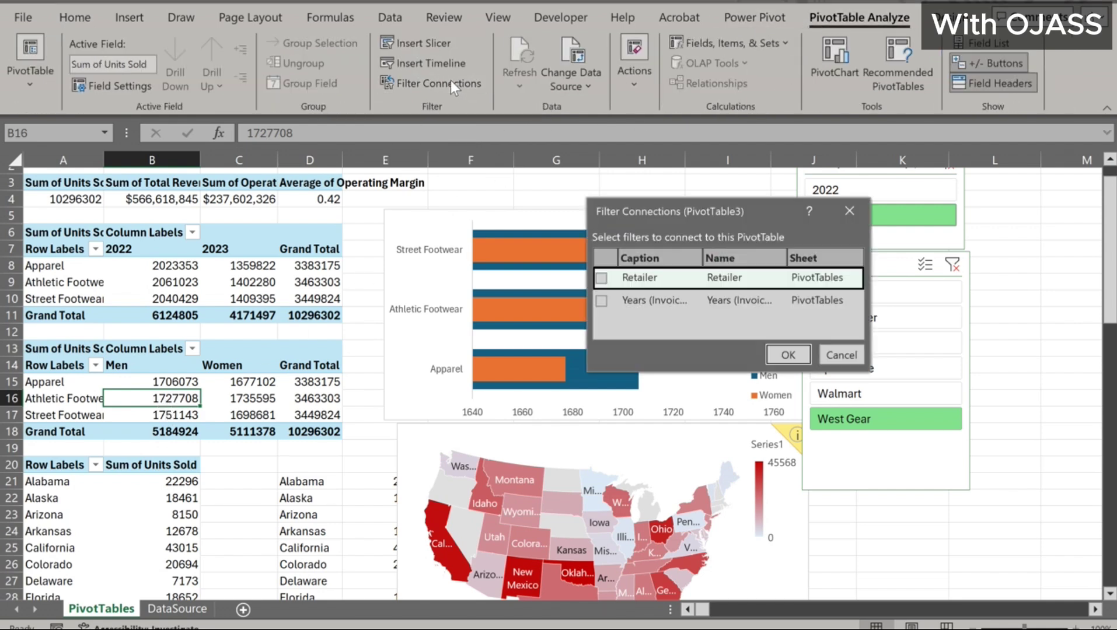
pyautogui.click(601, 300)
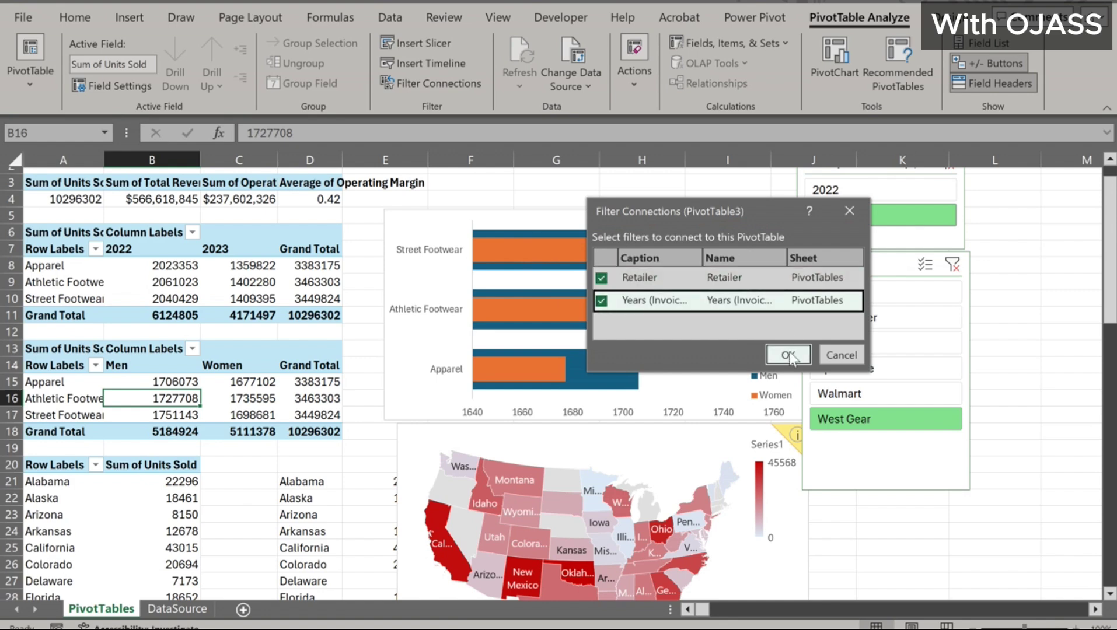
pyautogui.click(788, 355)
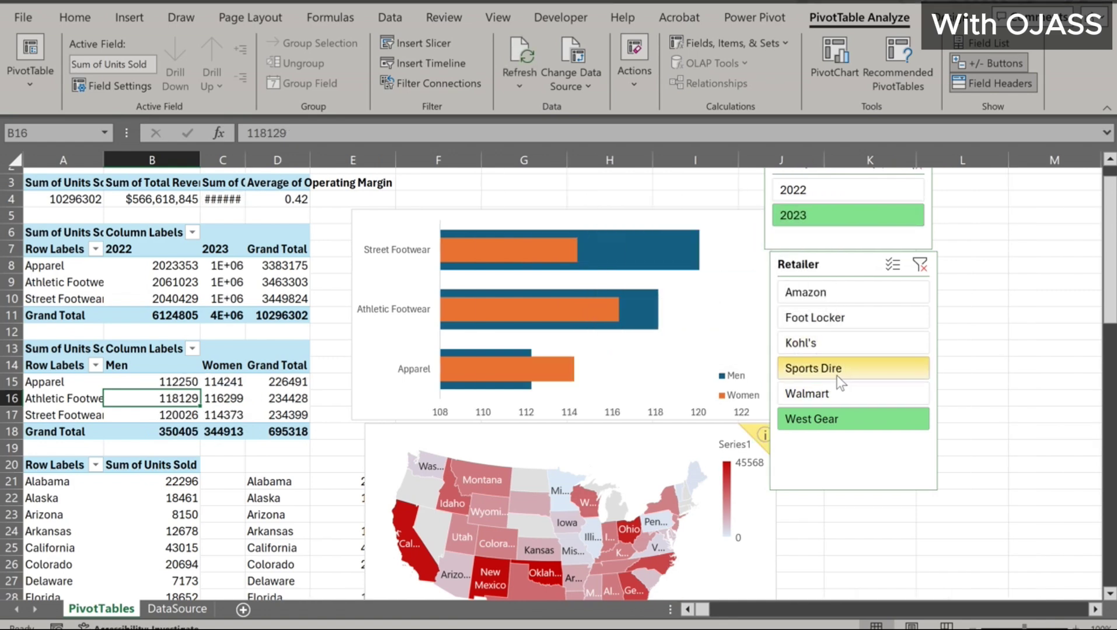
# Filter by Sports Dire, Foot Locker and finally Amazon, and switch the year to 2022 to test the connected charts
pyautogui.click(836, 375)
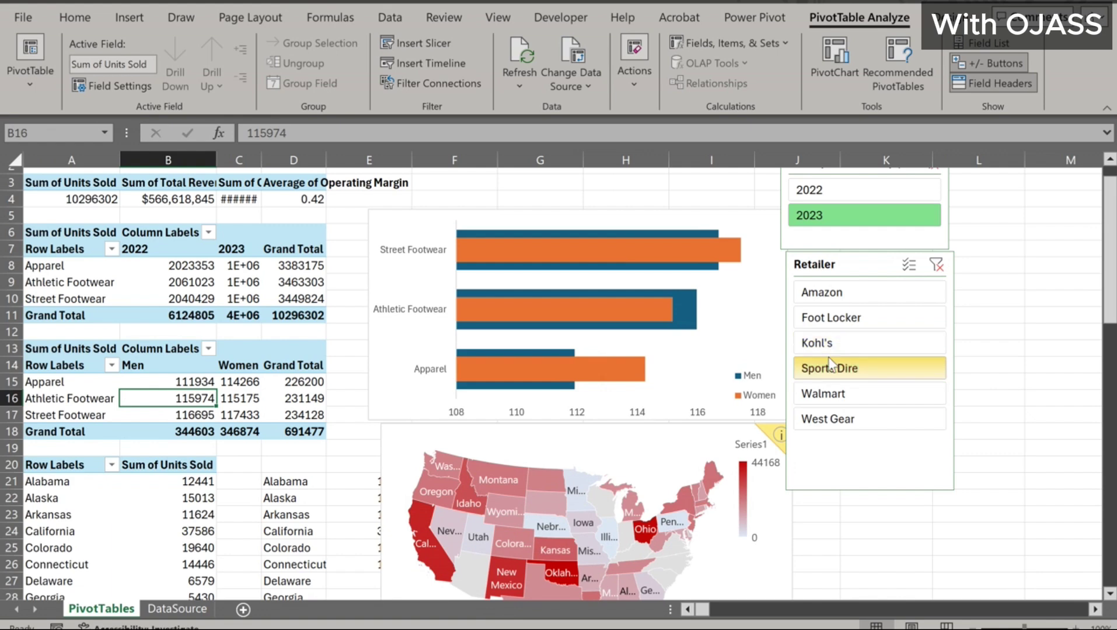
pyautogui.click(827, 320)
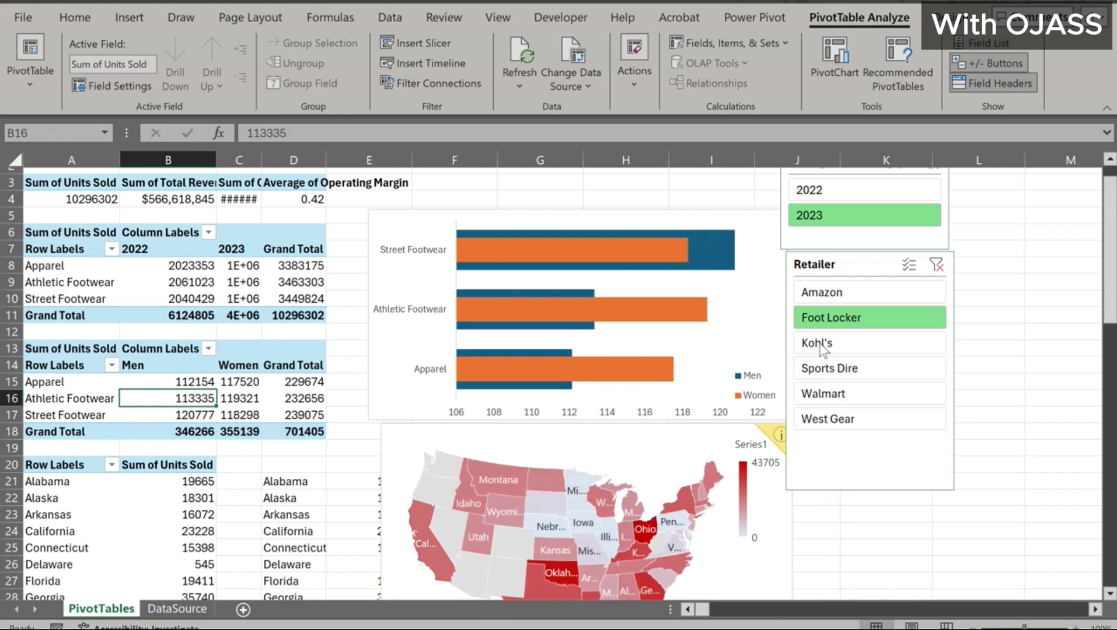
pyautogui.click(846, 293)
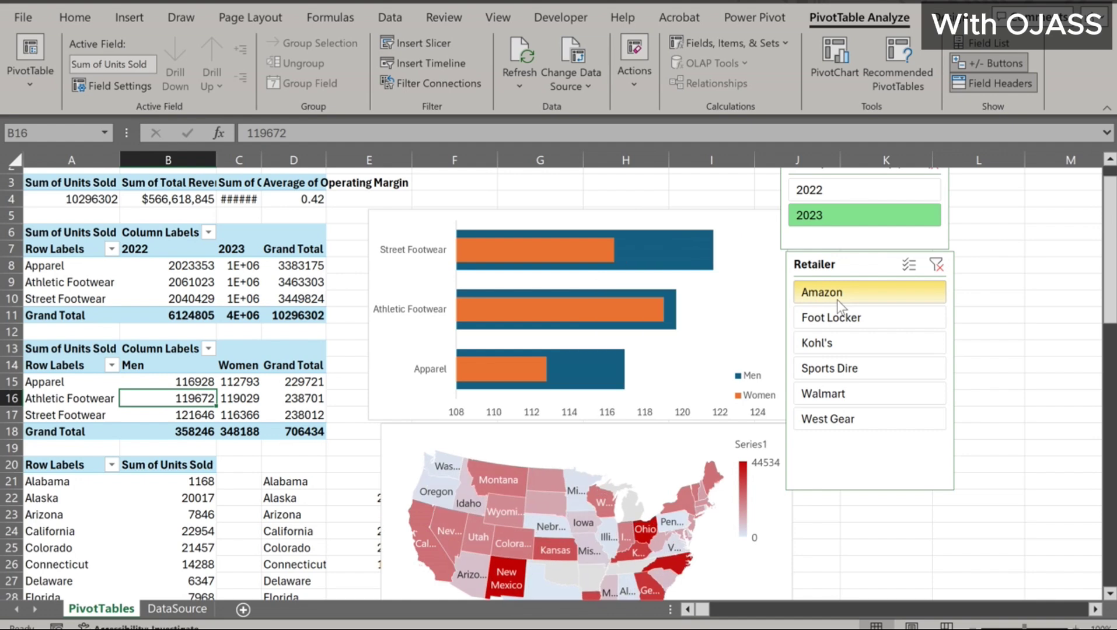
pyautogui.click(830, 191)
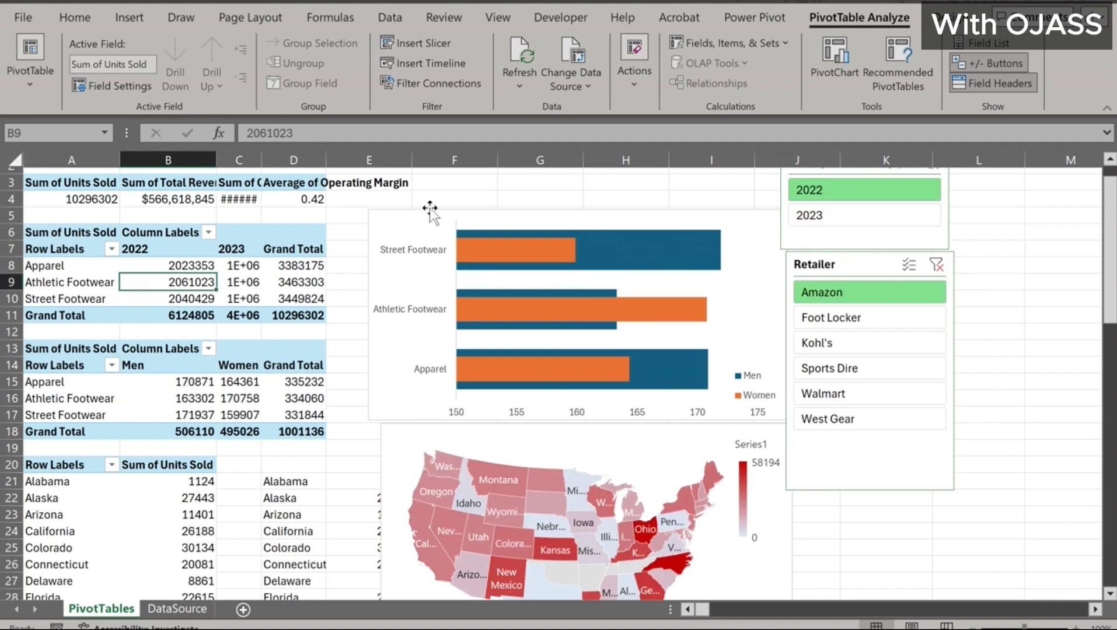
# Connect the PivotTable of product units by year to the Years (Invoice Date) slicer
pyautogui.click(440, 83)
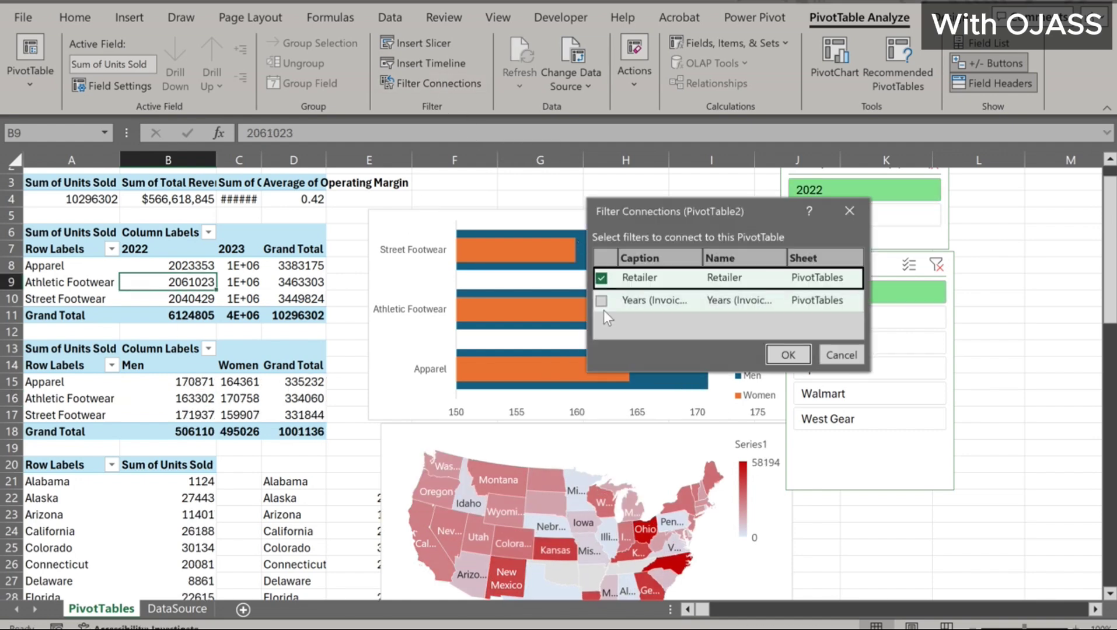
pyautogui.click(601, 301)
pyautogui.click(787, 355)
# Connect the summary PivotTable with total revenue and operating margin to the Retailer and Years (Invoice Date) slicers
pyautogui.click(163, 202)
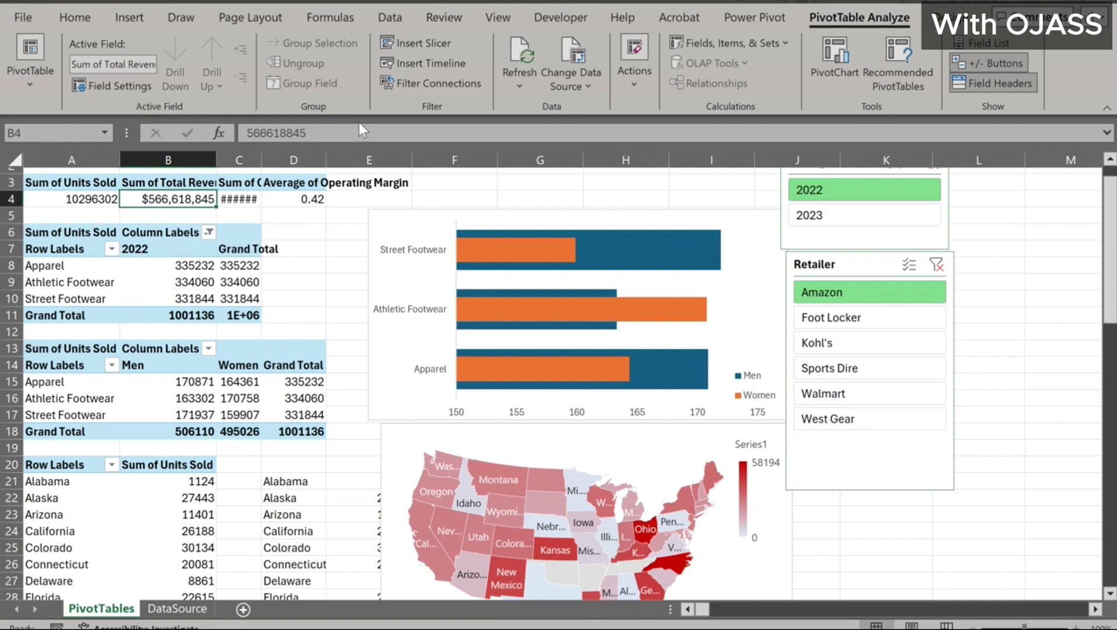
pyautogui.click(409, 84)
pyautogui.click(601, 278)
pyautogui.click(602, 301)
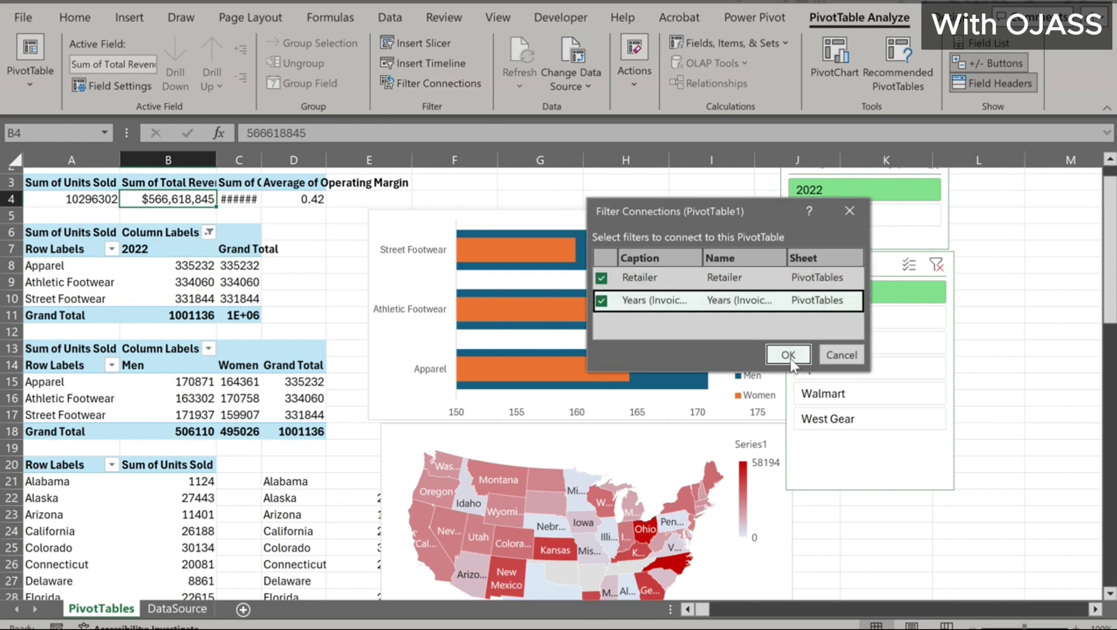
pyautogui.click(787, 354)
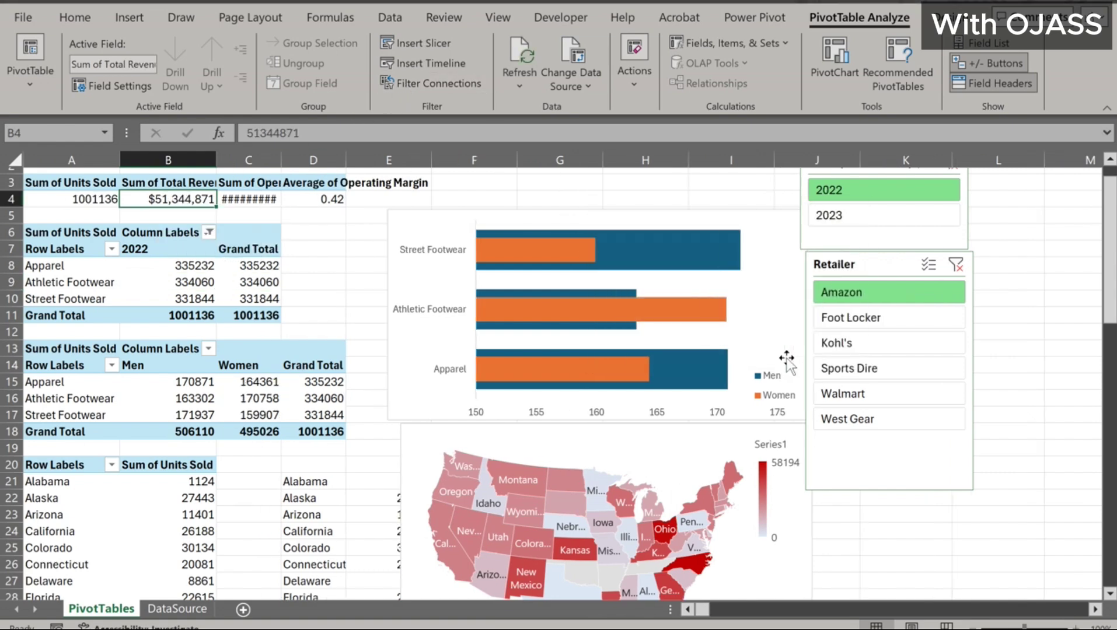
# Add a new worksheet and name it Dashboard
pyautogui.click(243, 609)
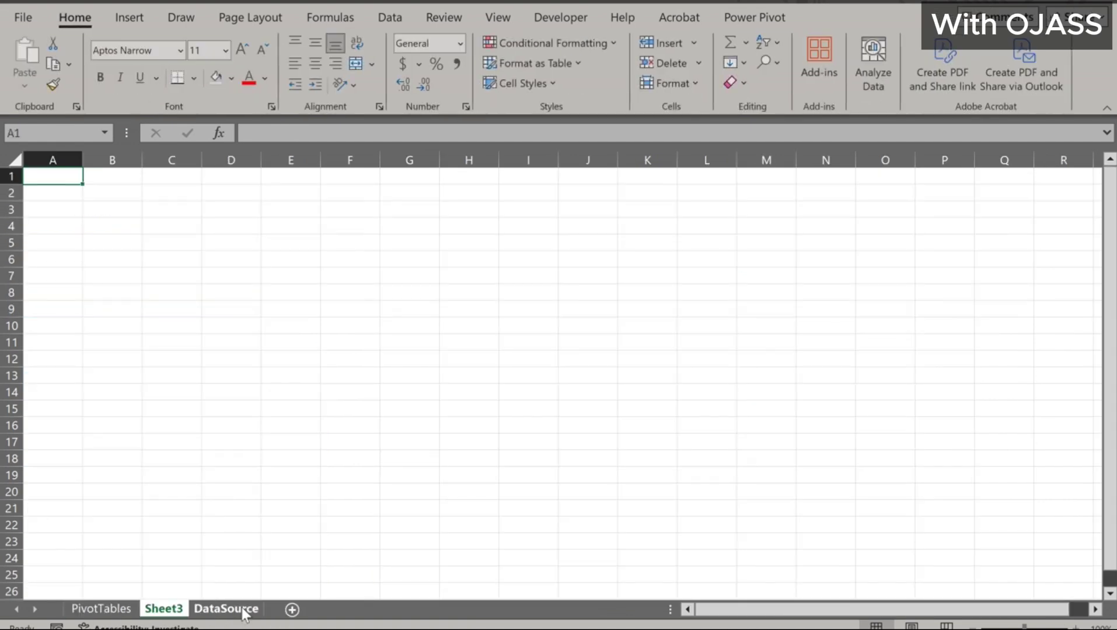
pyautogui.doubleClick(181, 610)
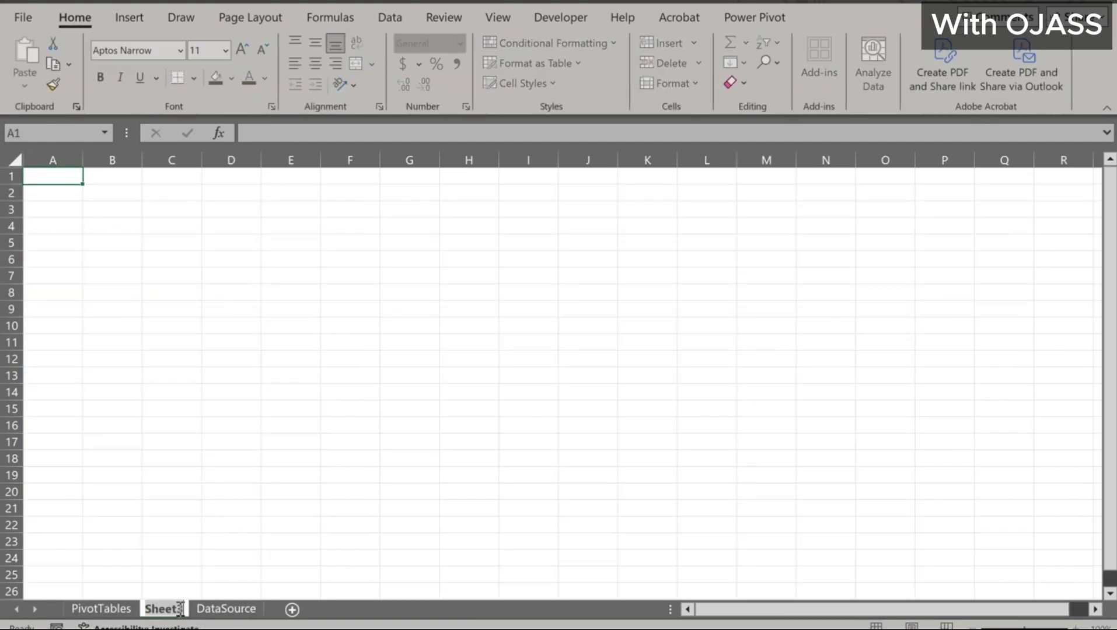
pyautogui.press('BackSpace')
pyautogui.write('Dashboard')
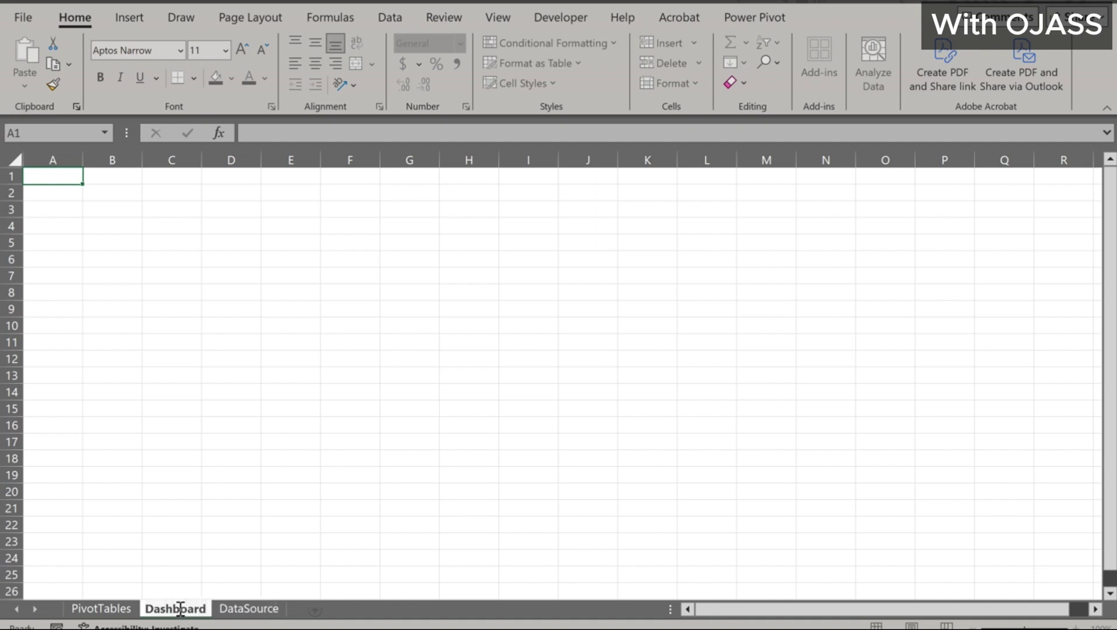
pyautogui.press('Return')
# Widen column A and draw a rounded rectangle banner about 10.23" wide and 0.81" high across columns B to P in the top rows
pyautogui.moveTo(83, 160); pyautogui.dragTo(173, 153)
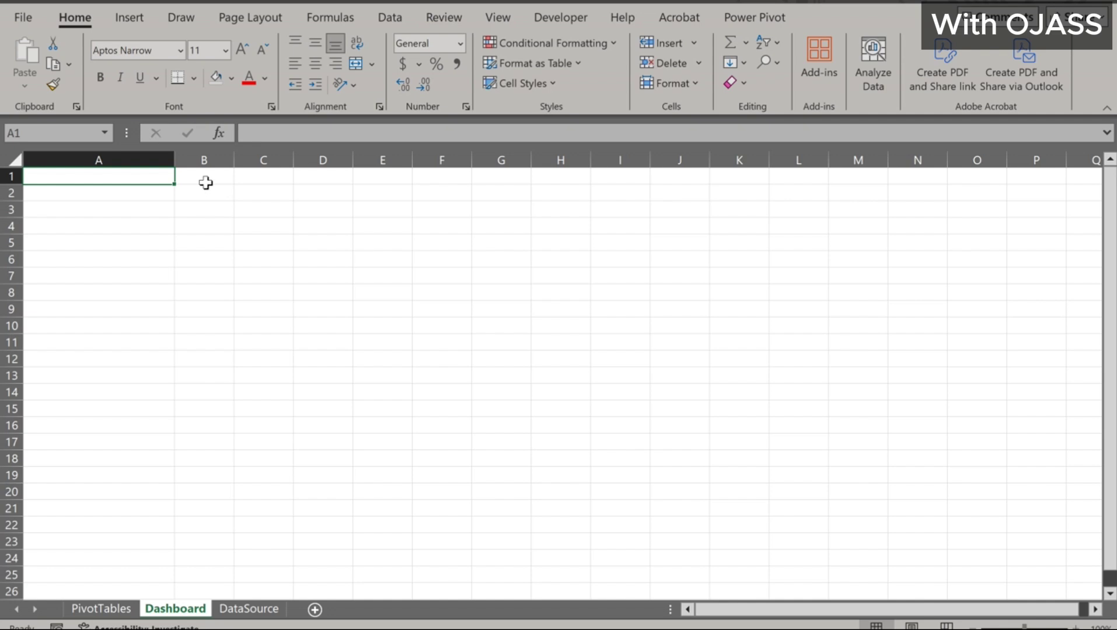
pyautogui.click(132, 20)
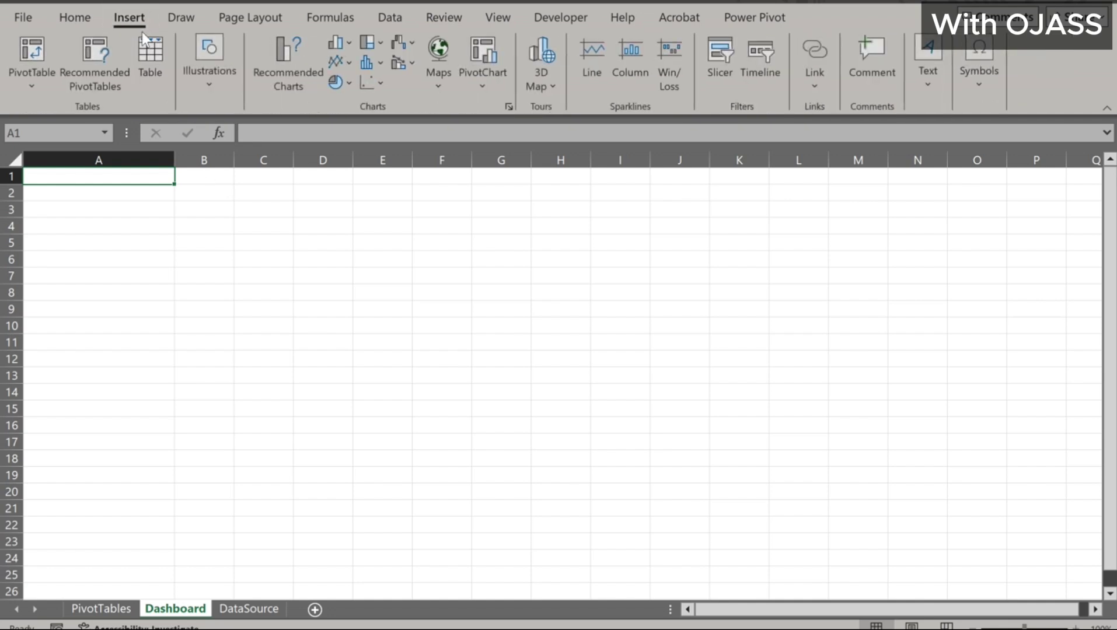
pyautogui.click(208, 90)
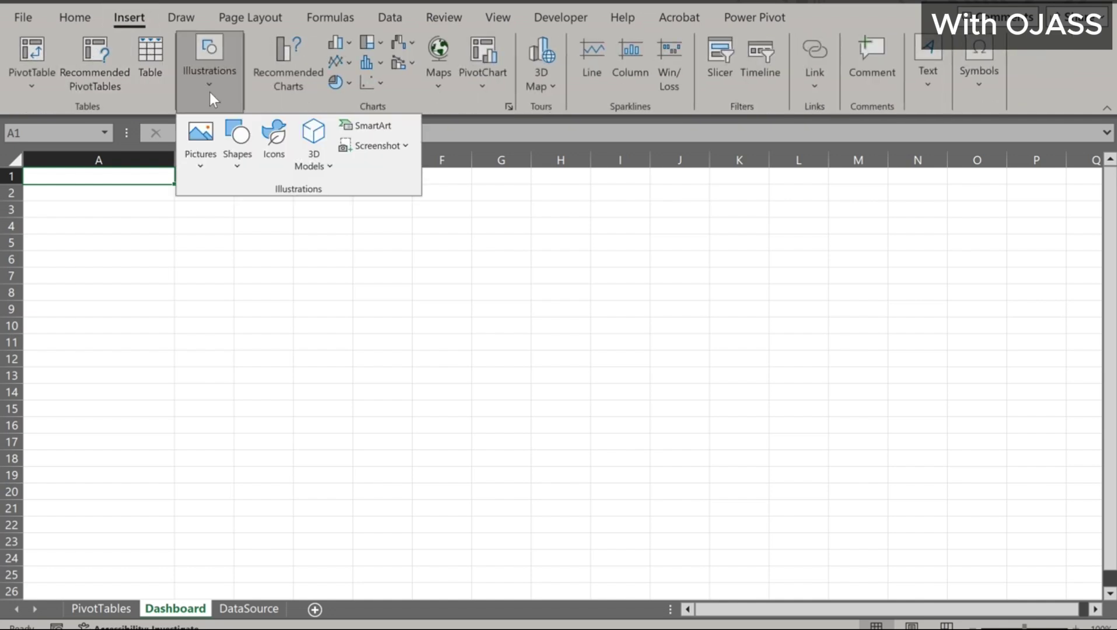
pyautogui.click(230, 159)
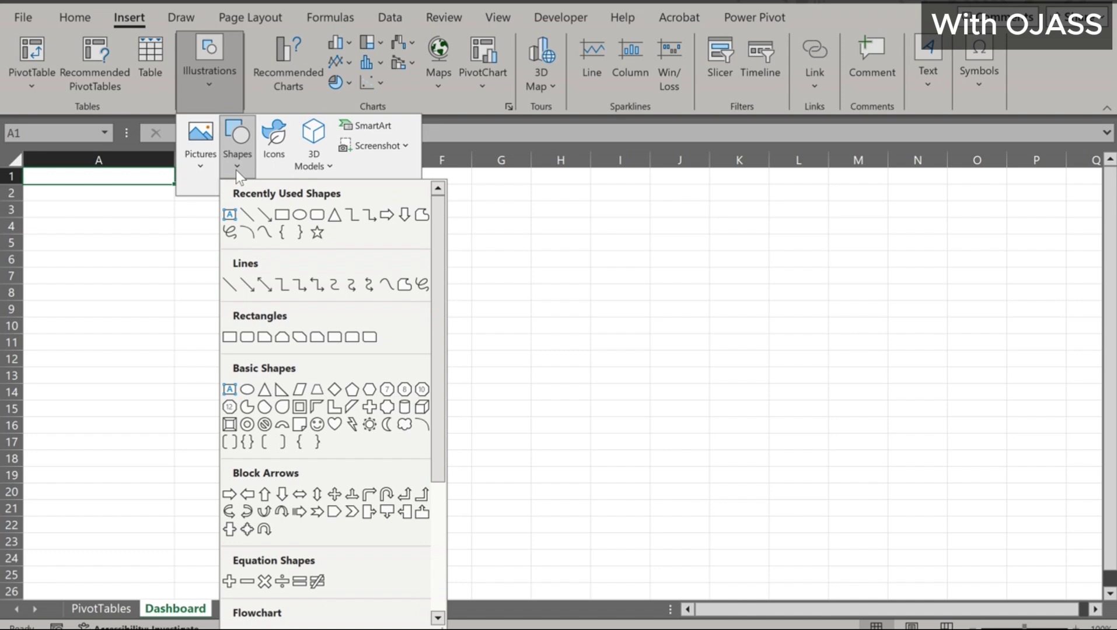
pyautogui.click(319, 215)
pyautogui.moveTo(179, 173); pyautogui.dragTo(1036, 205)
pyautogui.moveTo(534, 201); pyautogui.dragTo(533, 200)
# Widen column A slightly more and apply the solid black shape style to the banner
pyautogui.moveTo(174, 160); pyautogui.dragTo(186, 160)
pyautogui.click(147, 158)
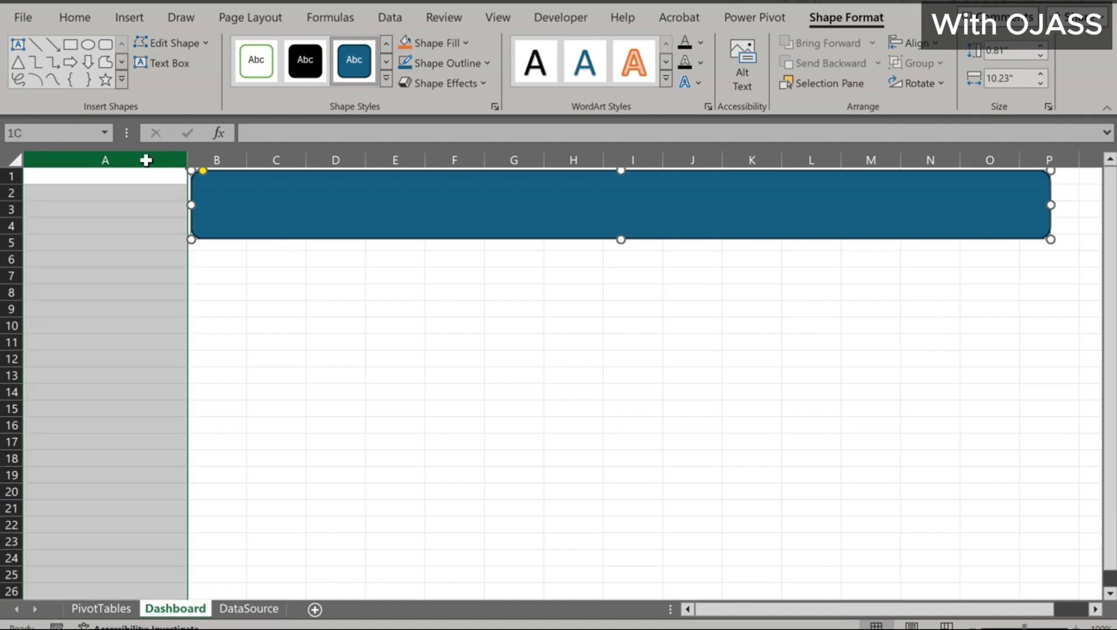
pyautogui.click(266, 195)
pyautogui.click(305, 64)
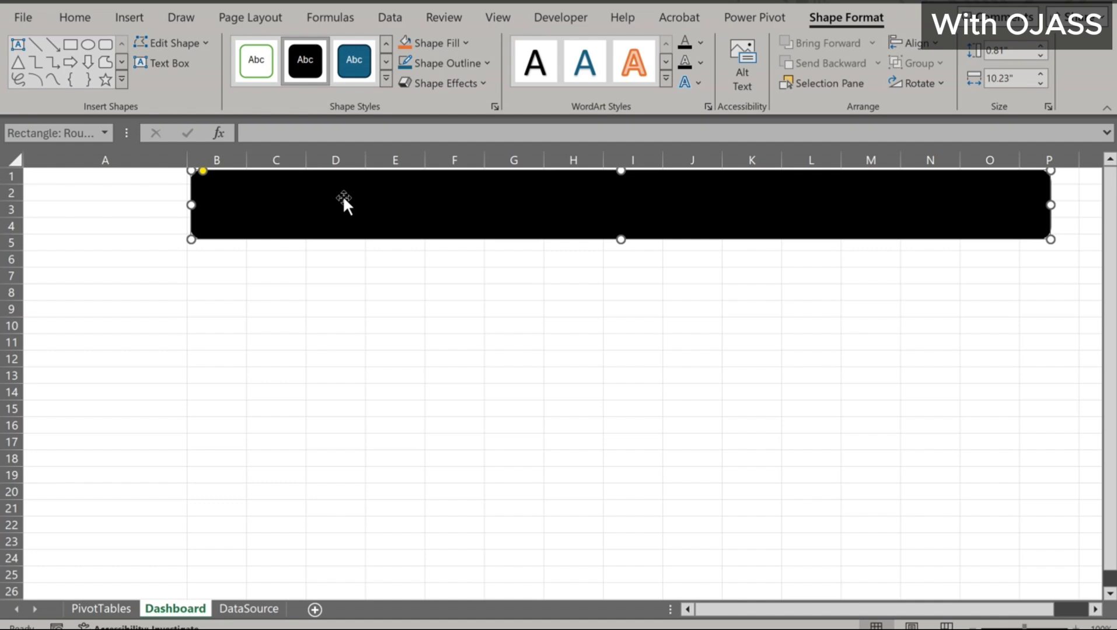
# Duplicate the banner directly below, narrow the copy to about 2.24" wide and give it the solid blue shape style
pyautogui.keyDown('ctrl'); pyautogui.moveTo(345, 198); pyautogui.dragTo(344, 288); pyautogui.keyUp('ctrl')
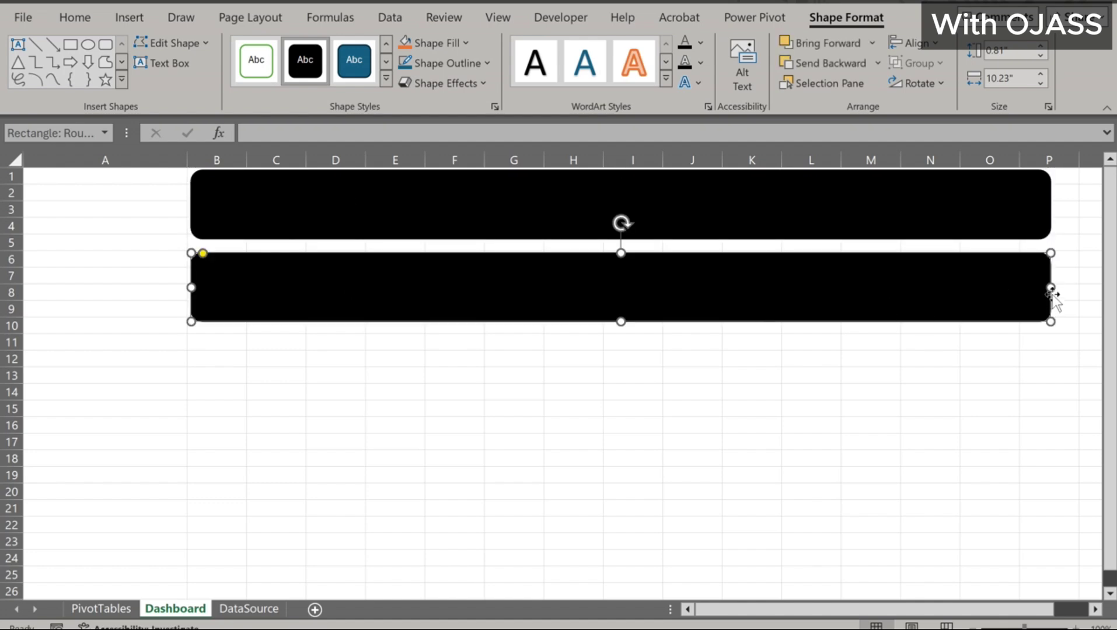
pyautogui.moveTo(1051, 289); pyautogui.dragTo(390, 286)
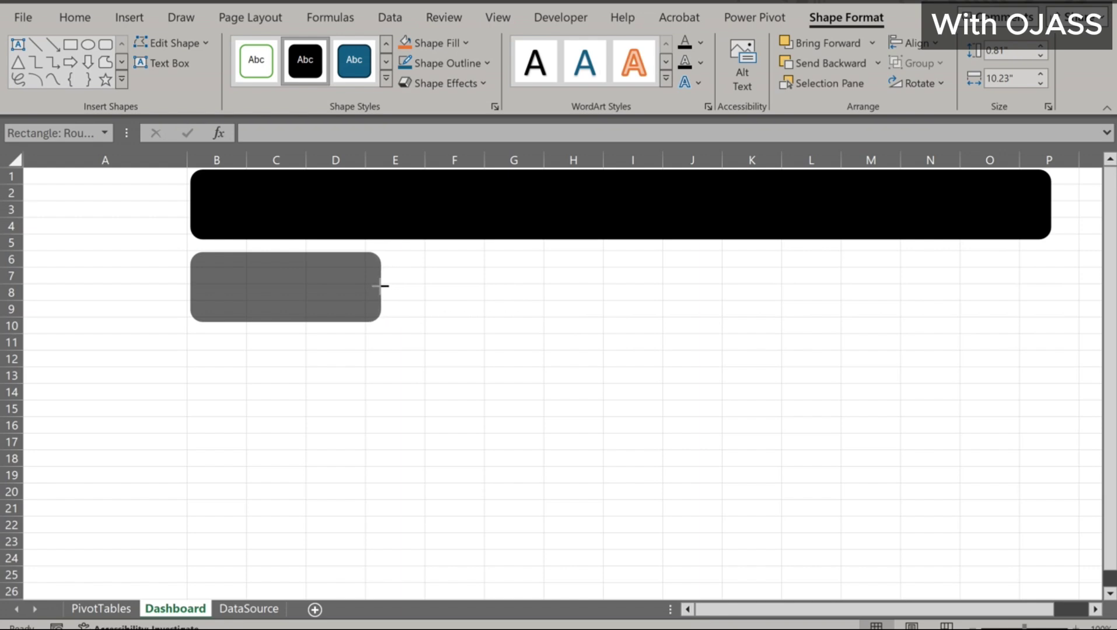
pyautogui.moveTo(380, 287); pyautogui.dragTo(380, 286)
pyautogui.click(354, 61)
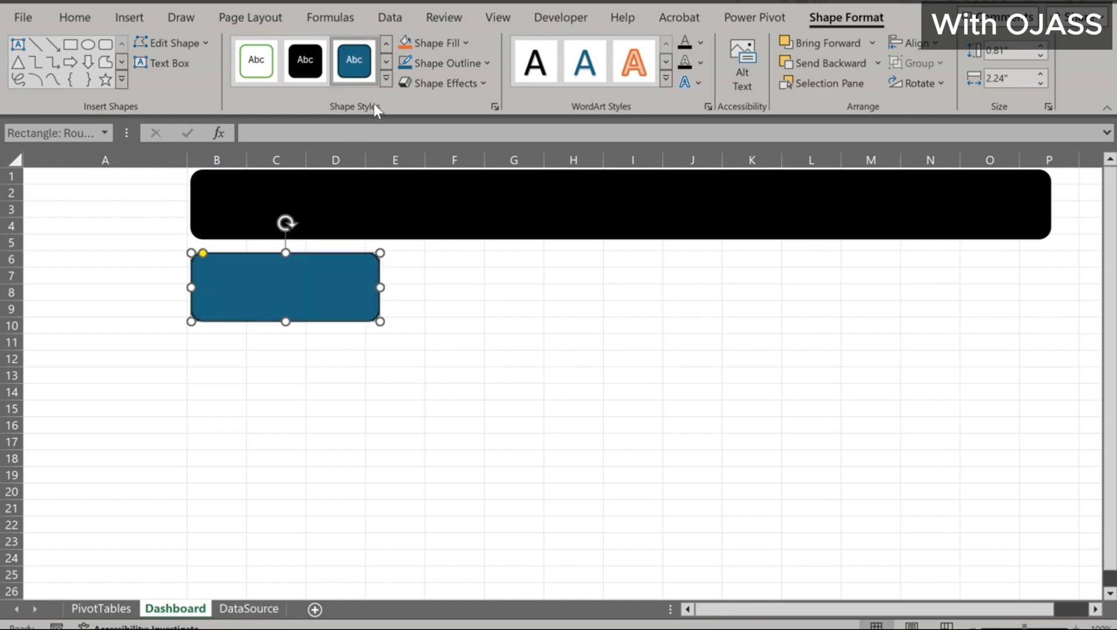
# Copy the blue card to make a row of four spread out beneath the banner
pyautogui.moveTo(312, 289); pyautogui.dragTo(992, 295)
pyautogui.moveTo(758, 288); pyautogui.dragTo(750, 291)
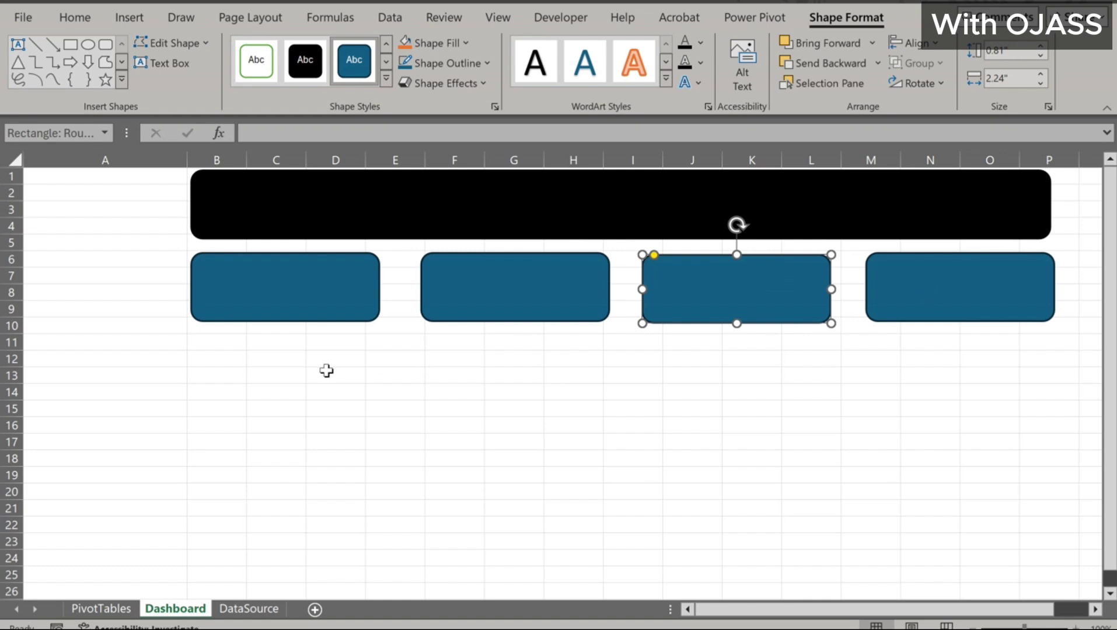
# Fill the whole of column A with black on the Dashboard sheet
pyautogui.click(105, 160)
pyautogui.click(231, 78)
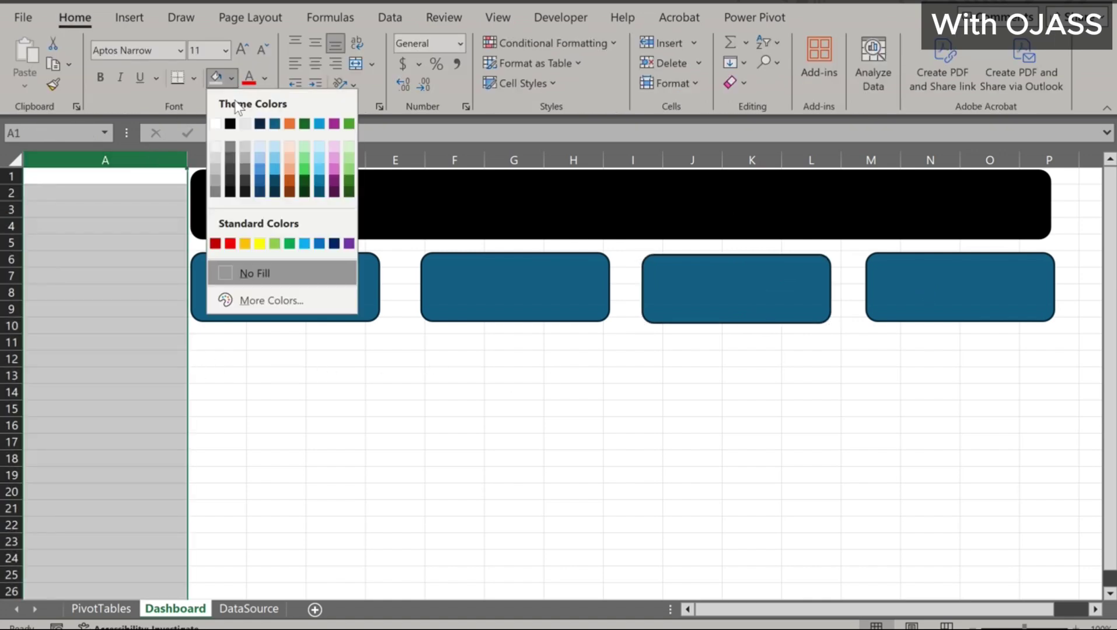
pyautogui.click(230, 123)
pyautogui.click(235, 390)
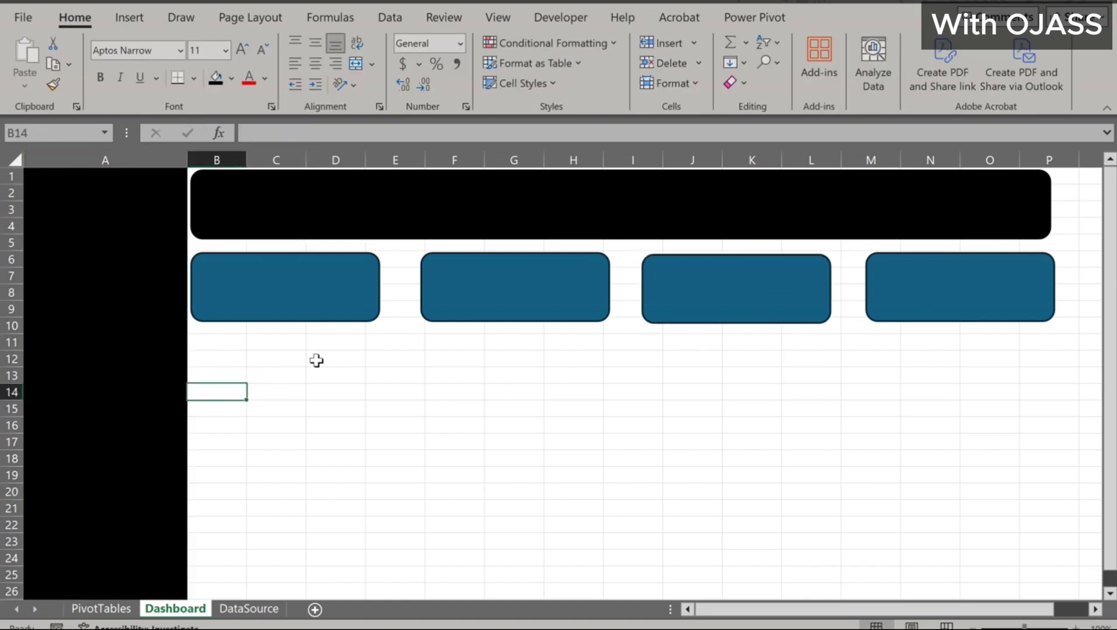
# Enter the heading Years in D11, merged and centred across D11:E11, in bold white text on a black fill
pyautogui.click(335, 359)
pyautogui.moveTo(342, 347); pyautogui.dragTo(371, 347)
pyautogui.write('Yea')
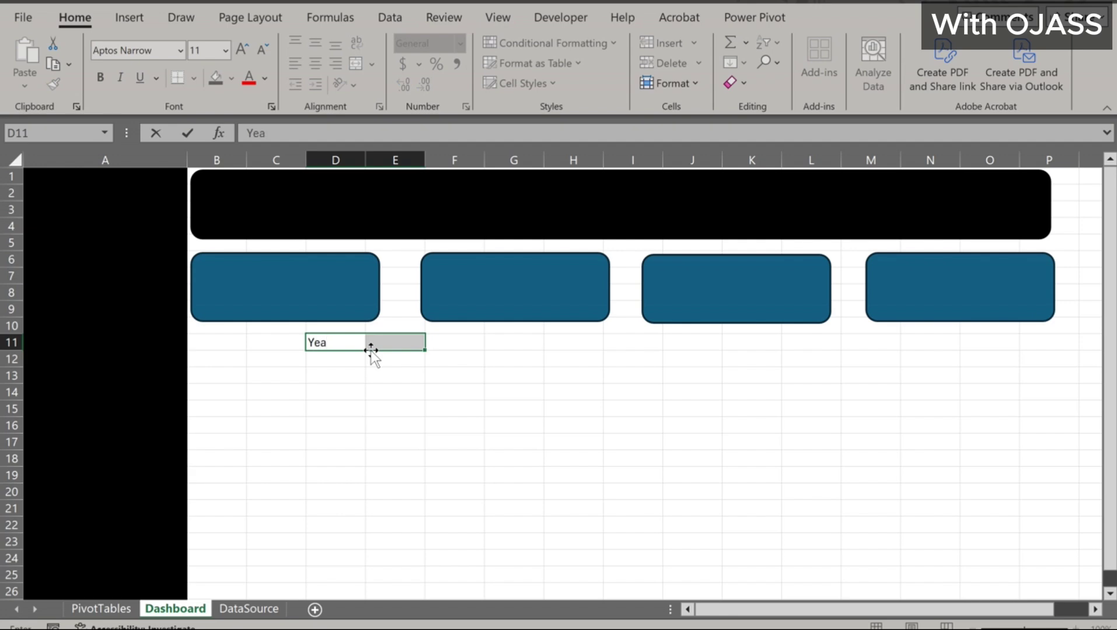
pyautogui.write('rs')
pyautogui.press('Return')
pyautogui.click(355, 63)
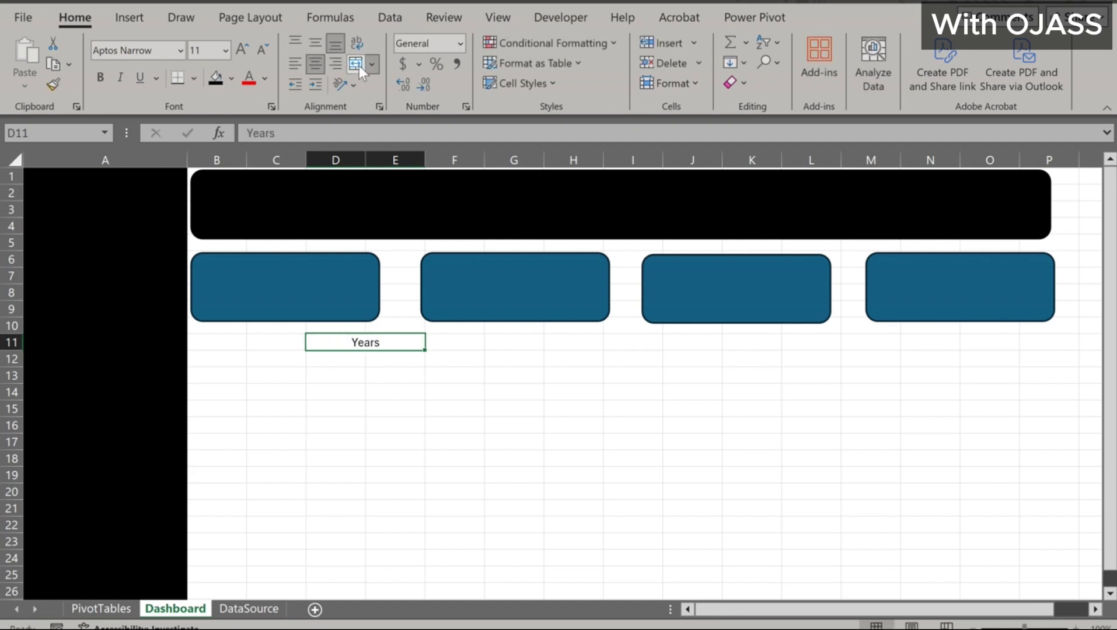
pyautogui.click(216, 77)
pyautogui.click(265, 77)
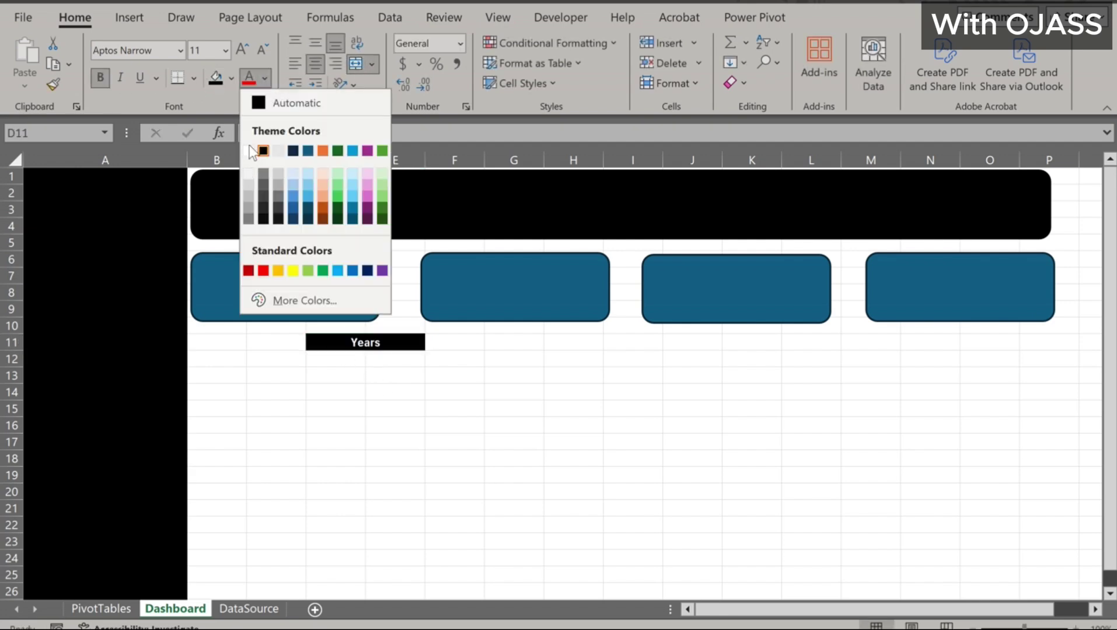
pyautogui.click(250, 150)
# Enter 2022 in D12 and 2023 in E12, and widen columns D and E slightly
pyautogui.click(327, 361)
pyautogui.write('2022')
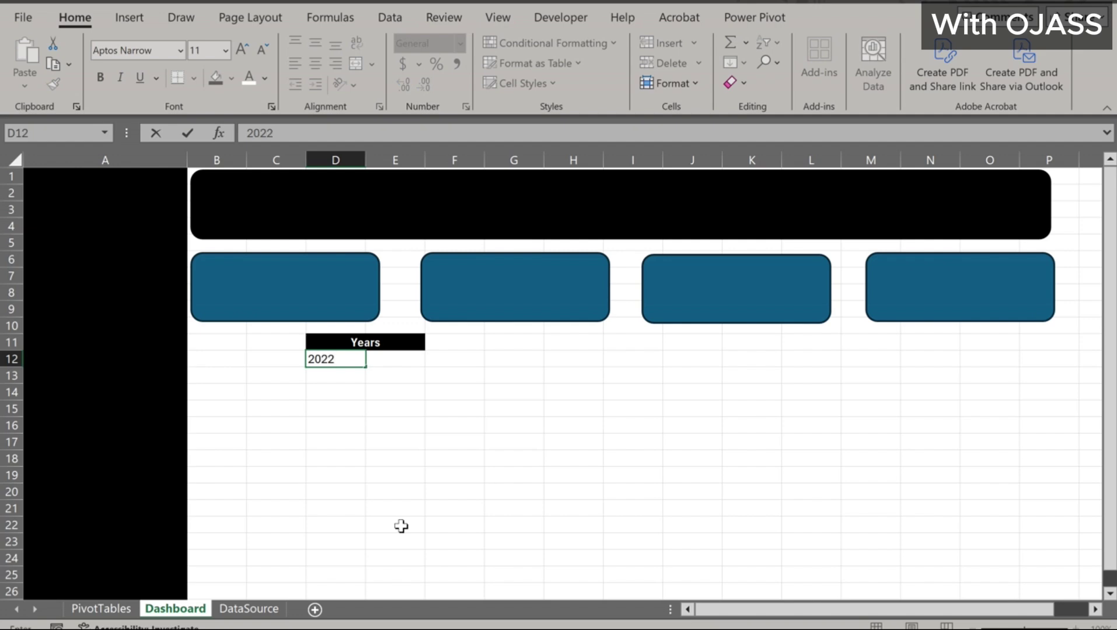
pyautogui.press('Tab')
pyautogui.write('2023')
pyautogui.press('Return')
pyautogui.moveTo(365, 159); pyautogui.dragTo(380, 160)
pyautogui.moveTo(440, 159); pyautogui.dragTo(452, 160)
# Realign the black banner, narrow the first blue card slightly and shift the second card a little to the left
pyautogui.click(504, 308)
pyautogui.click(1076, 212)
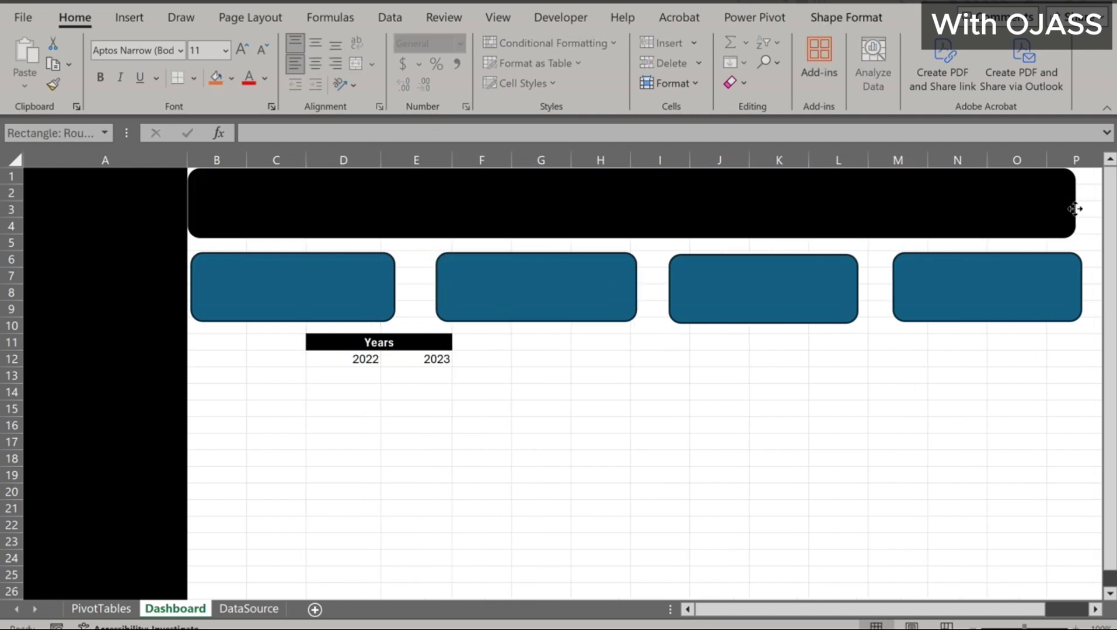
pyautogui.click(307, 289)
pyautogui.moveTo(395, 287); pyautogui.dragTo(382, 290)
pyautogui.moveTo(482, 296); pyautogui.dragTo(473, 298)
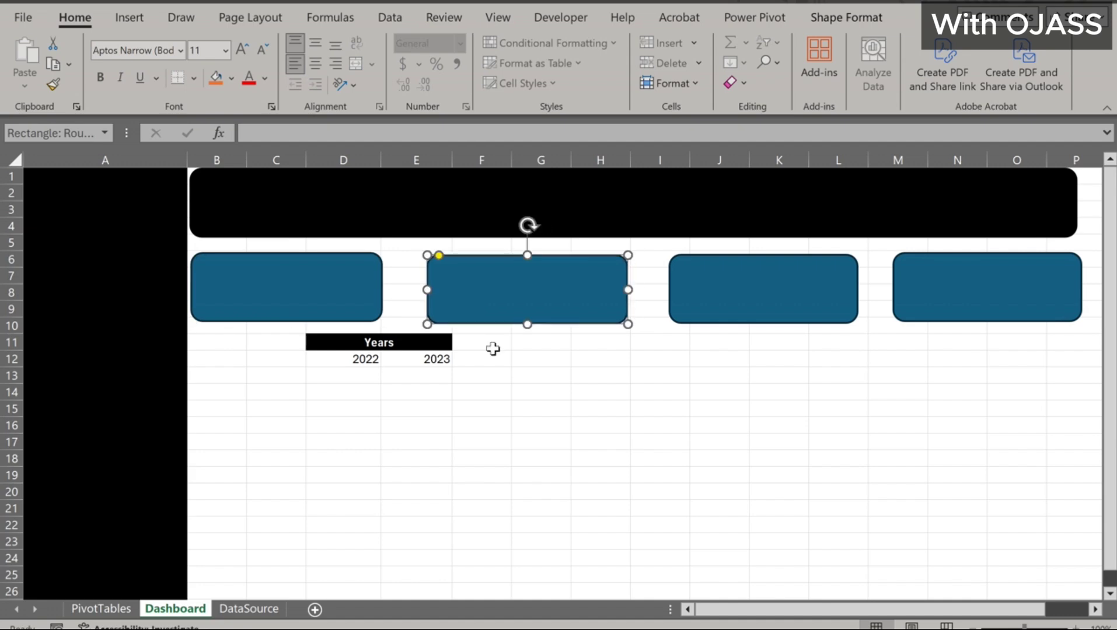
# Format the 2022 cell with a blue fill and bold white text, and copy that formatting to the 2023 cell
pyautogui.click(352, 362)
pyautogui.click(231, 78)
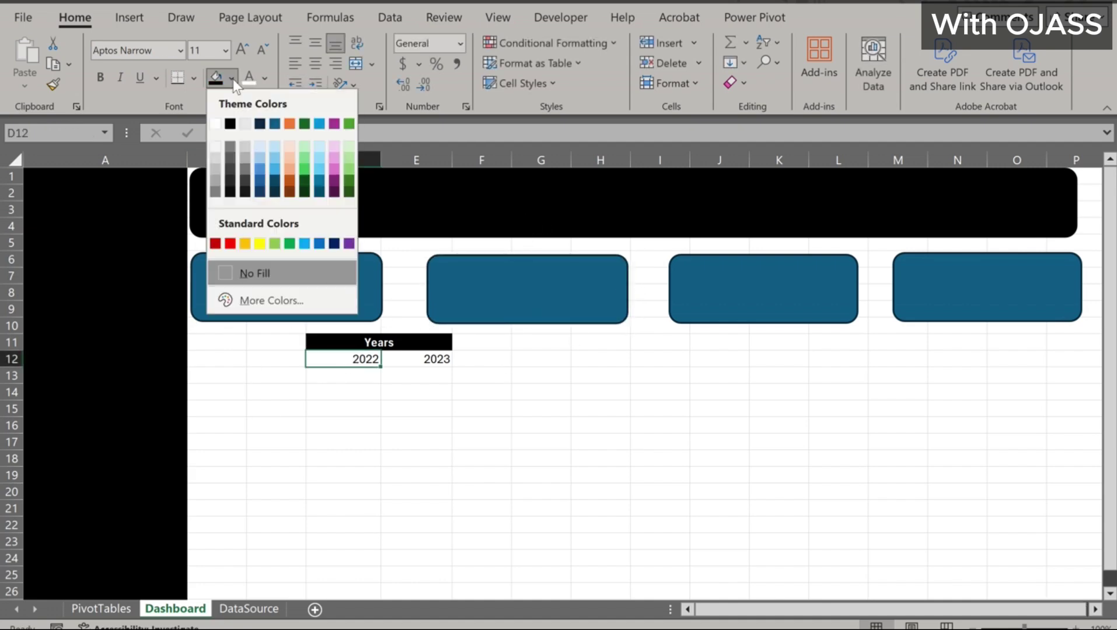
pyautogui.click(257, 179)
pyautogui.click(99, 78)
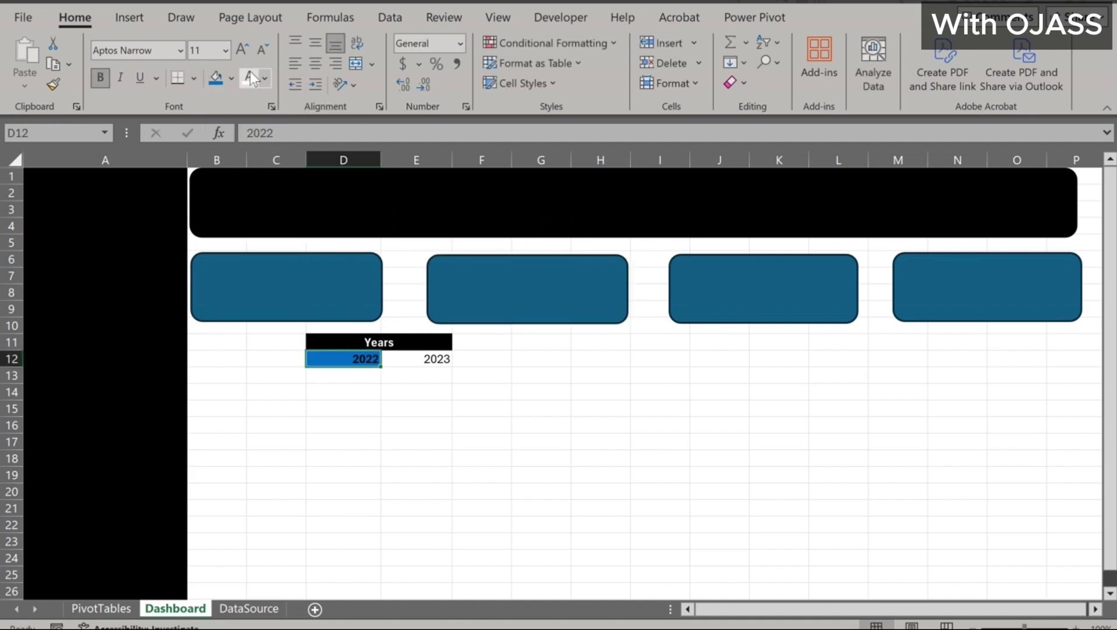
pyautogui.click(249, 78)
pyautogui.click(53, 84)
pyautogui.click(416, 359)
pyautogui.click(379, 397)
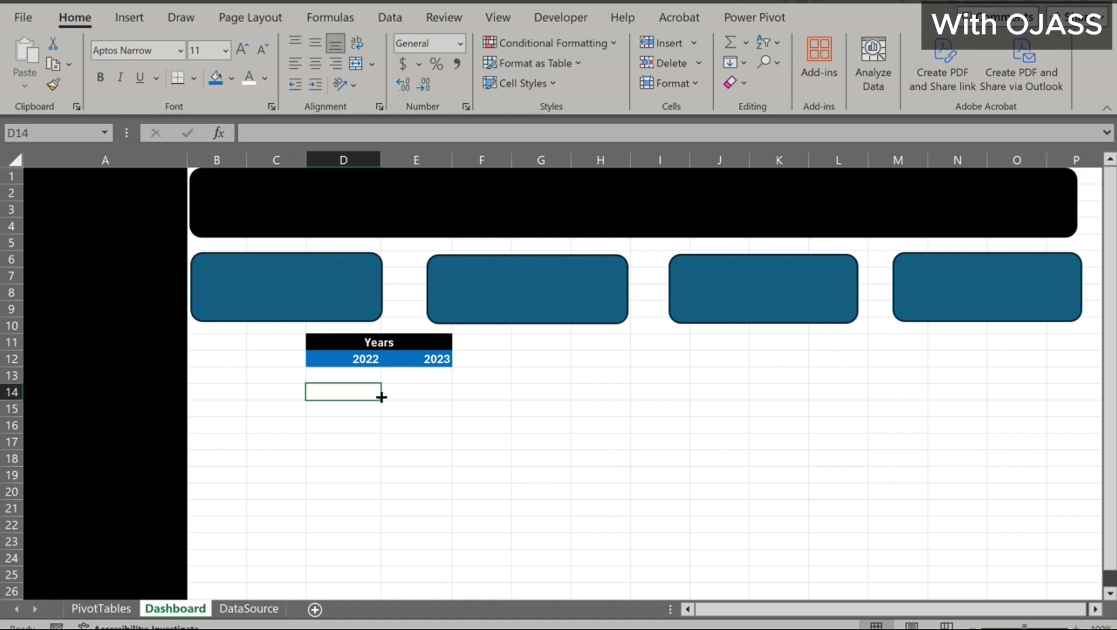
# Merge and centre B13:C14, B16:C17 and B19:C20 as three separate label cells below the cards
pyautogui.click(318, 298)
pyautogui.click(487, 409)
pyautogui.moveTo(233, 380); pyautogui.dragTo(254, 486)
pyautogui.click(241, 395)
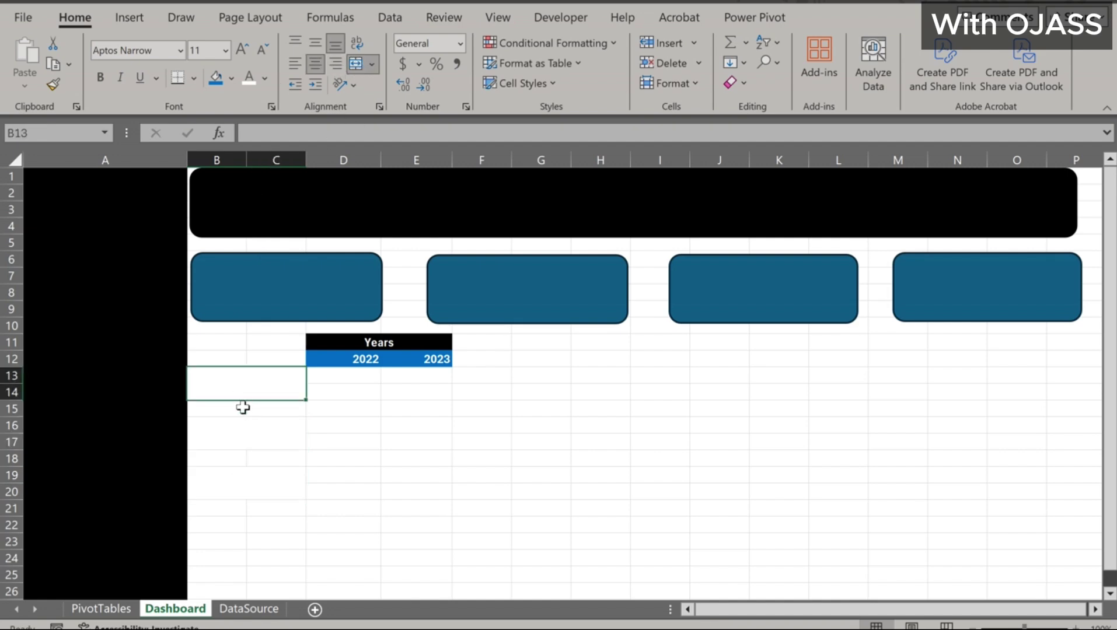
# Link the merged cell B13 to the Apparel label with =PivotTables!A8
pyautogui.write('=')
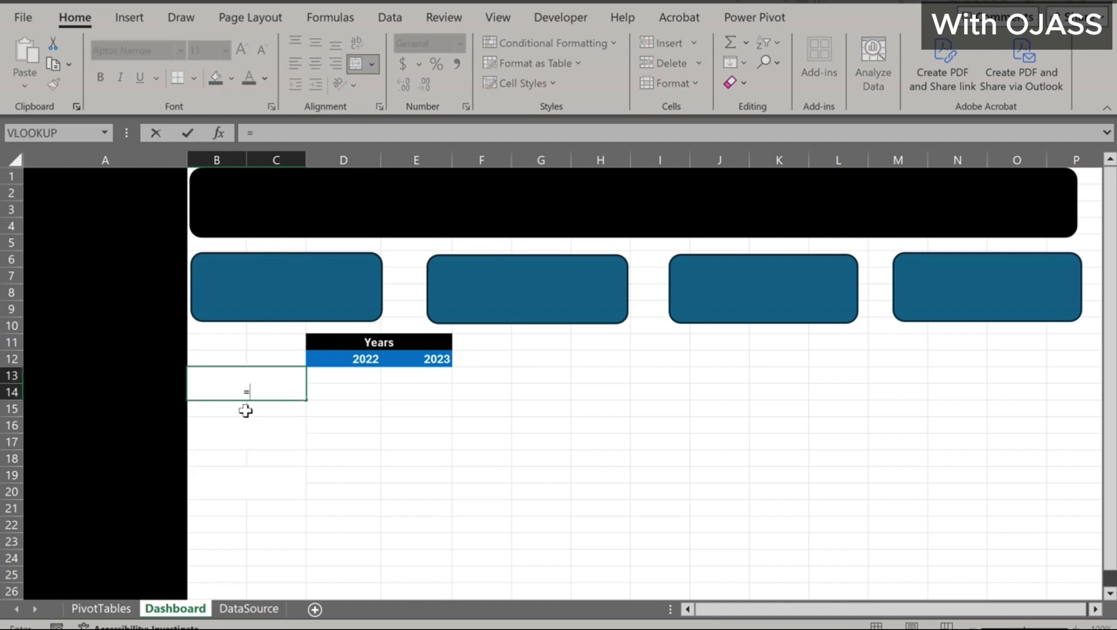
pyautogui.click(102, 610)
pyautogui.click(44, 277)
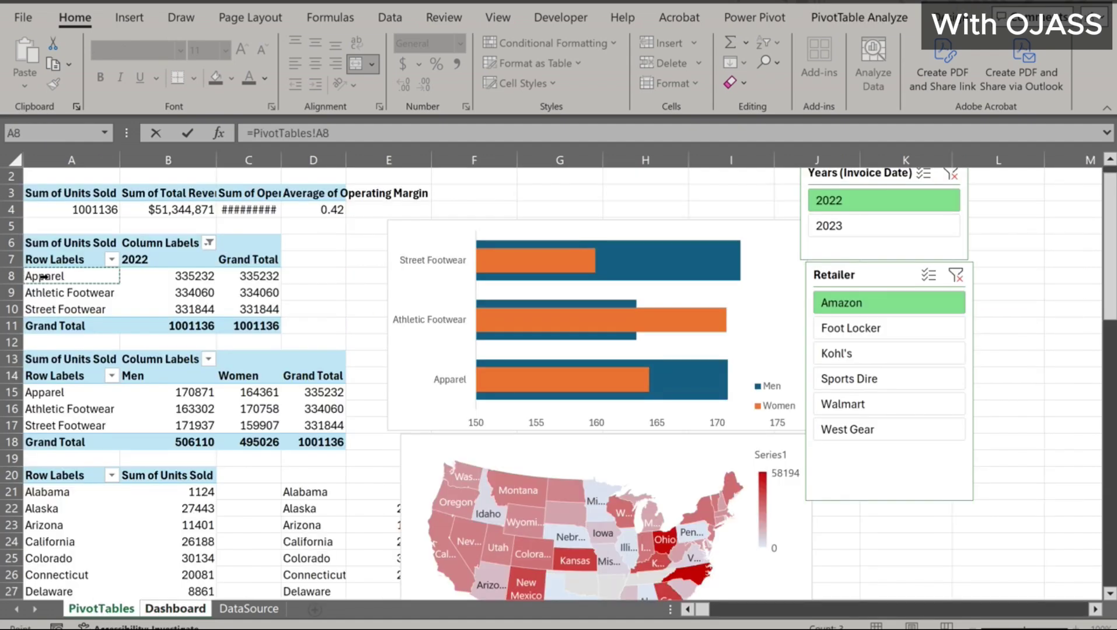
pyautogui.press('Return')
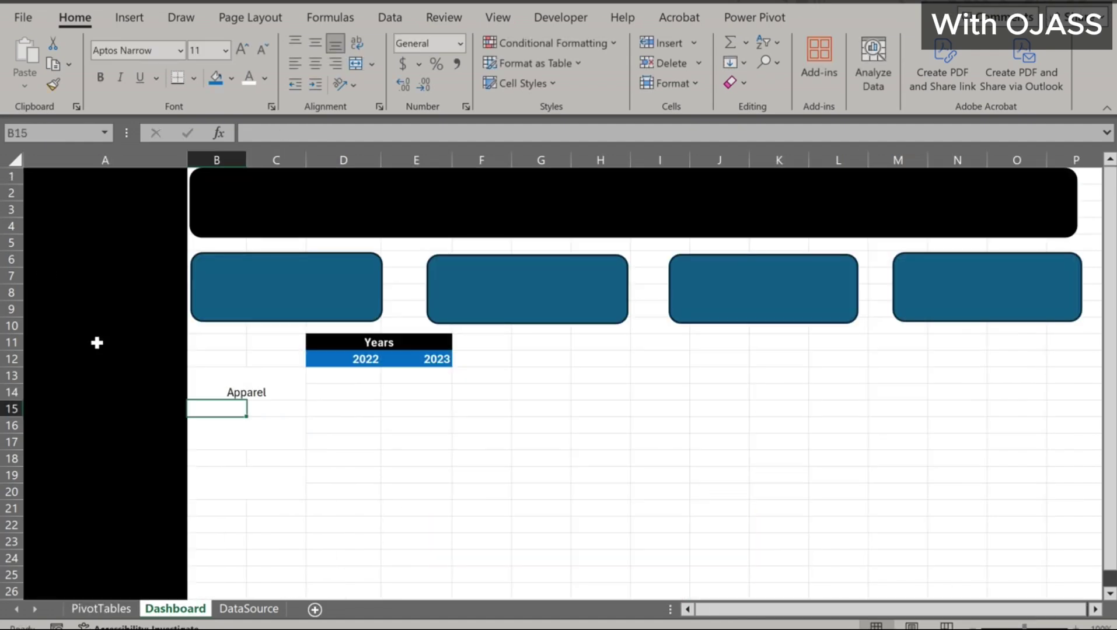
# Link the merged cell B16 to the Athletic Footwear label with =PivotTables!A9
pyautogui.click(245, 436)
pyautogui.click(257, 394)
pyautogui.click(269, 447)
pyautogui.write('=')
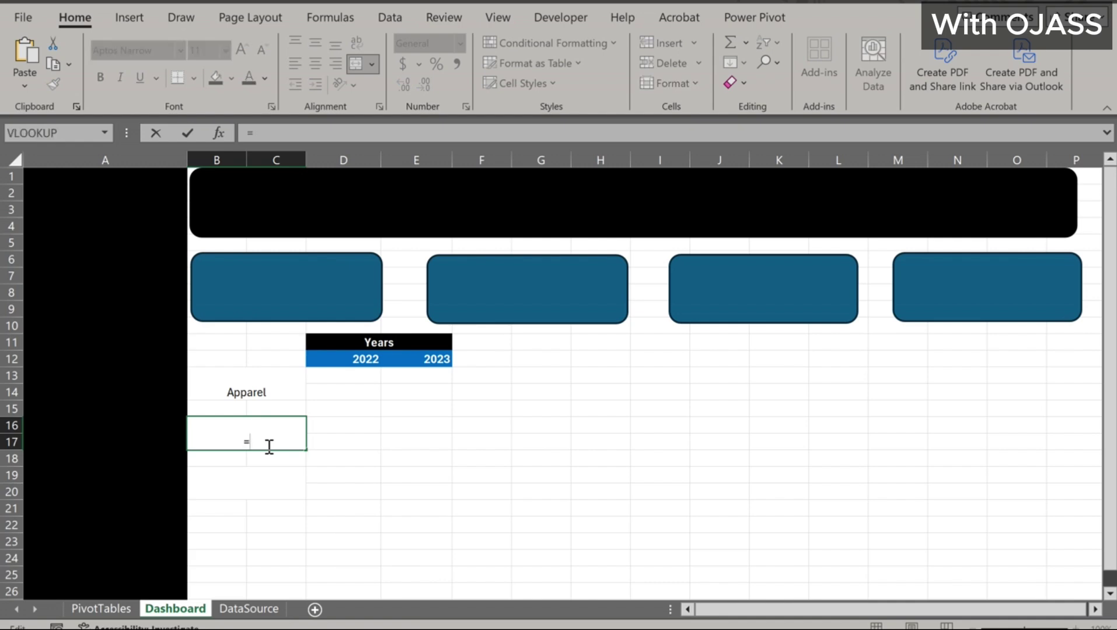
pyautogui.click(112, 609)
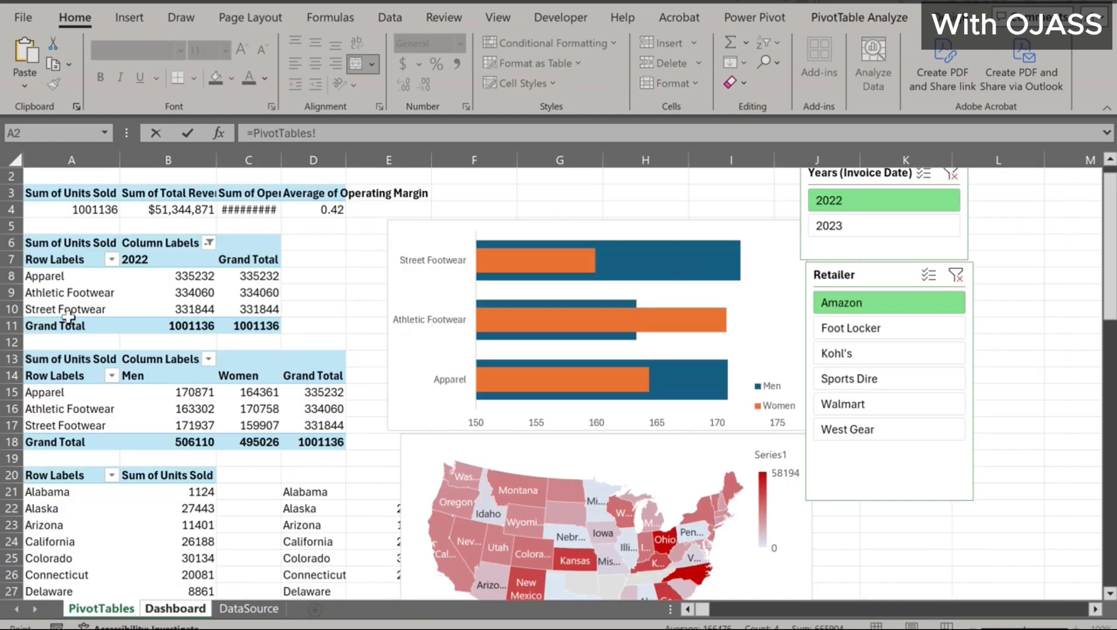
pyautogui.click(67, 294)
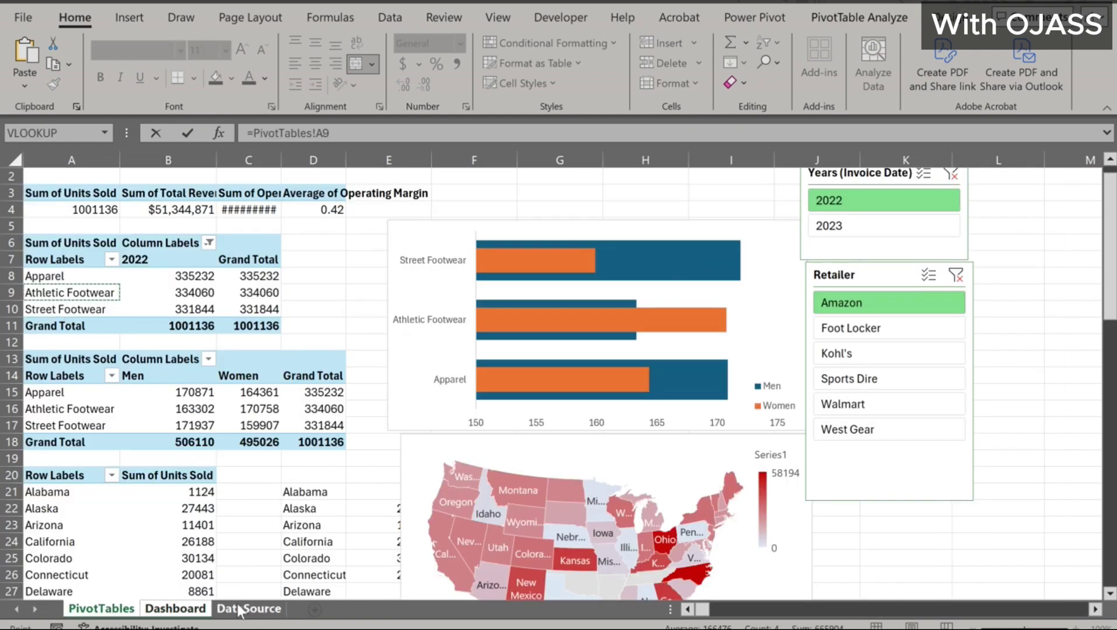
pyautogui.press('Return')
# Link the merged cell B19 to the Street Footwear label with =PivotTables!A10
pyautogui.click(260, 488)
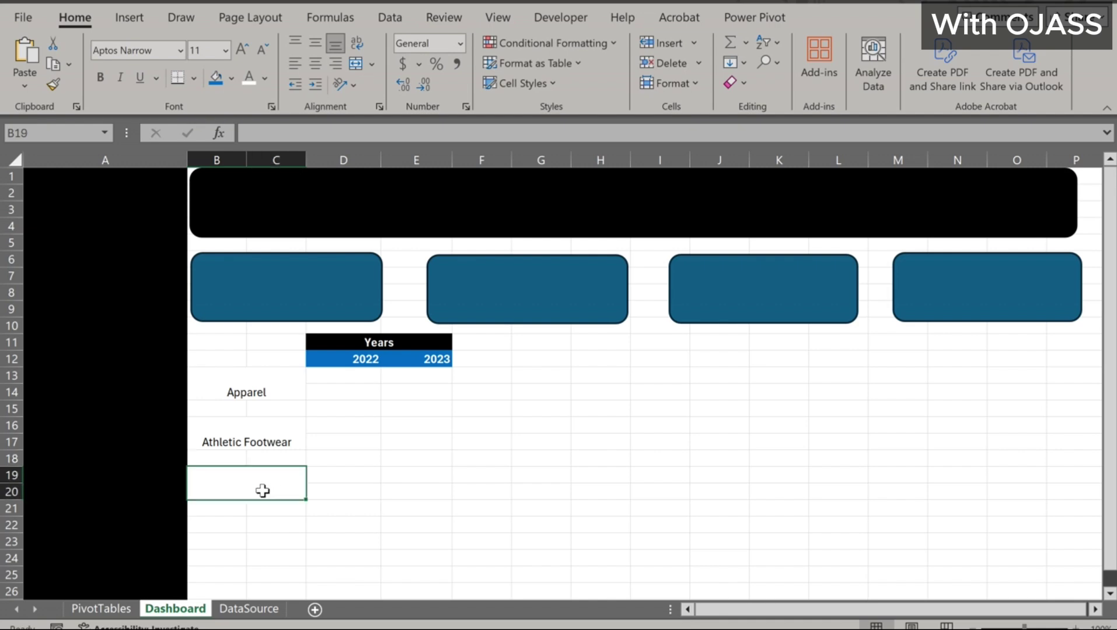
pyautogui.write('=')
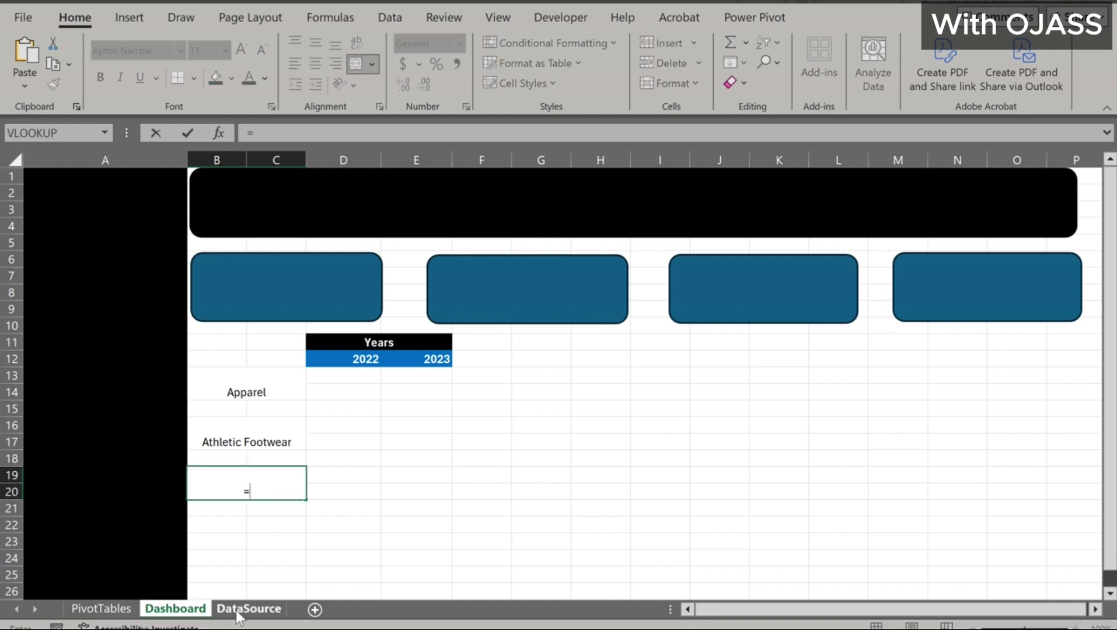
pyautogui.click(101, 608)
pyautogui.click(75, 309)
pyautogui.press('Return')
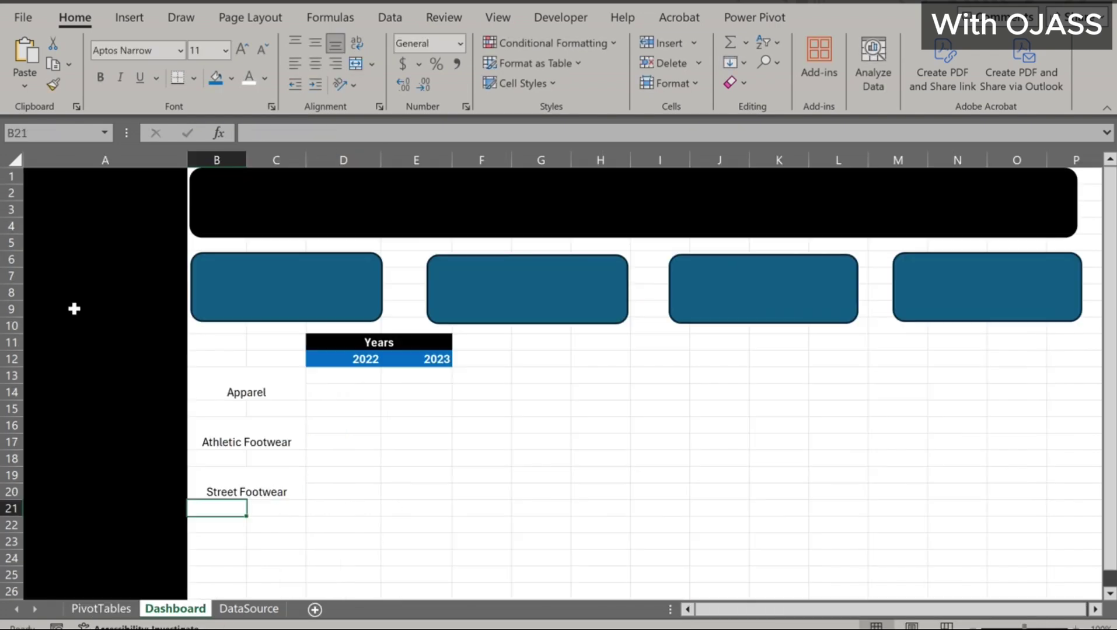
# Format the Apparel label as bold white size 14 text on a blue fill
pyautogui.click(238, 366)
pyautogui.click(100, 77)
pyautogui.click(225, 50)
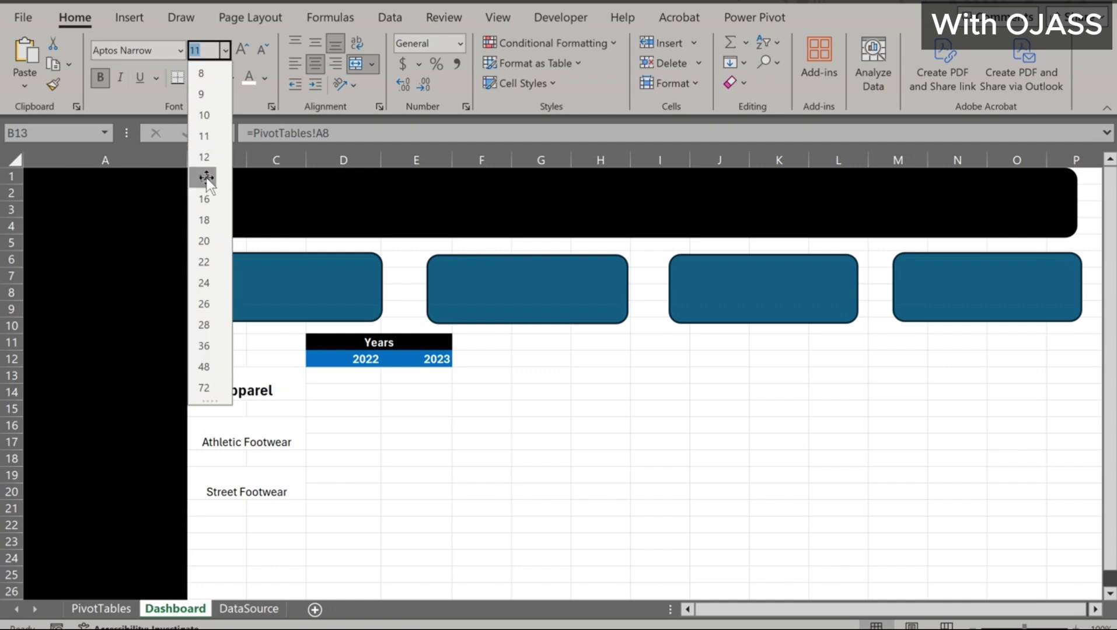
pyautogui.click(205, 177)
pyautogui.click(249, 78)
pyautogui.click(216, 78)
# Copy the Apparel label's formatting to the Athletic Footwear and Street Footwear labels
pyautogui.click(247, 441)
pyautogui.click(246, 383)
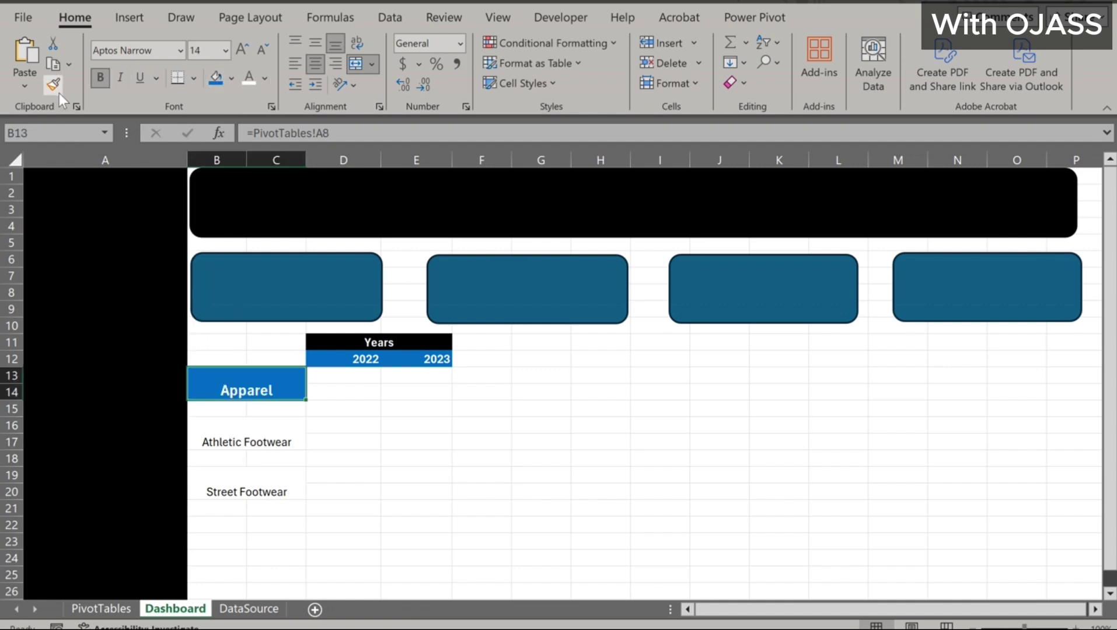
pyautogui.click(53, 84)
pyautogui.click(239, 445)
pyautogui.click(53, 85)
pyautogui.click(245, 490)
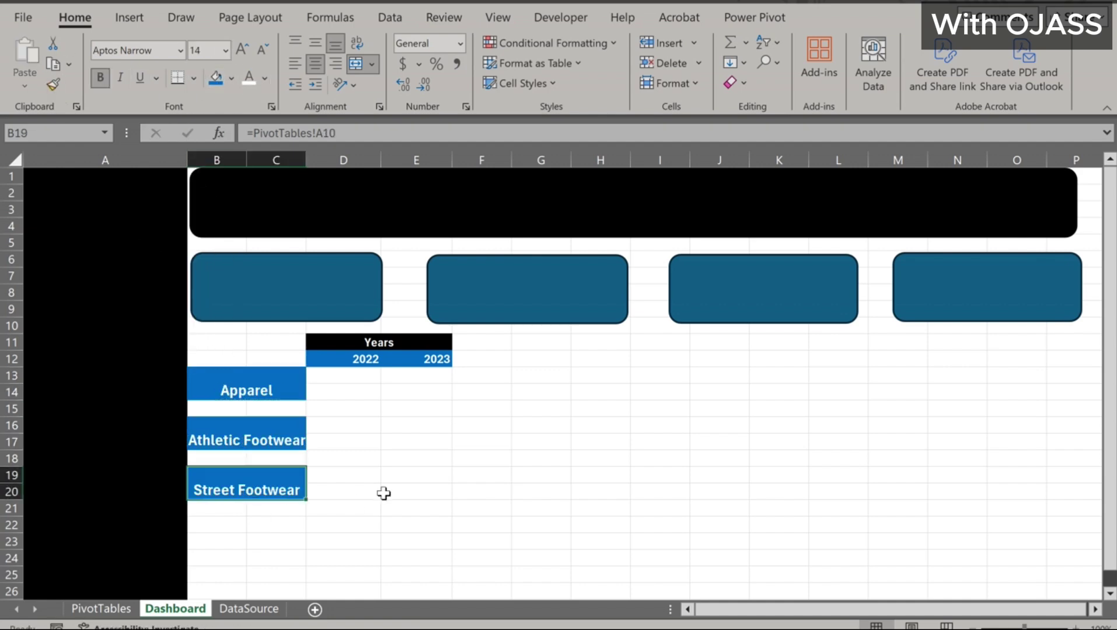
# Insert a new column D before the Years table on the Dashboard sheet and narrow it to a slim spacer
pyautogui.click(351, 379)
pyautogui.rightClick(330, 160)
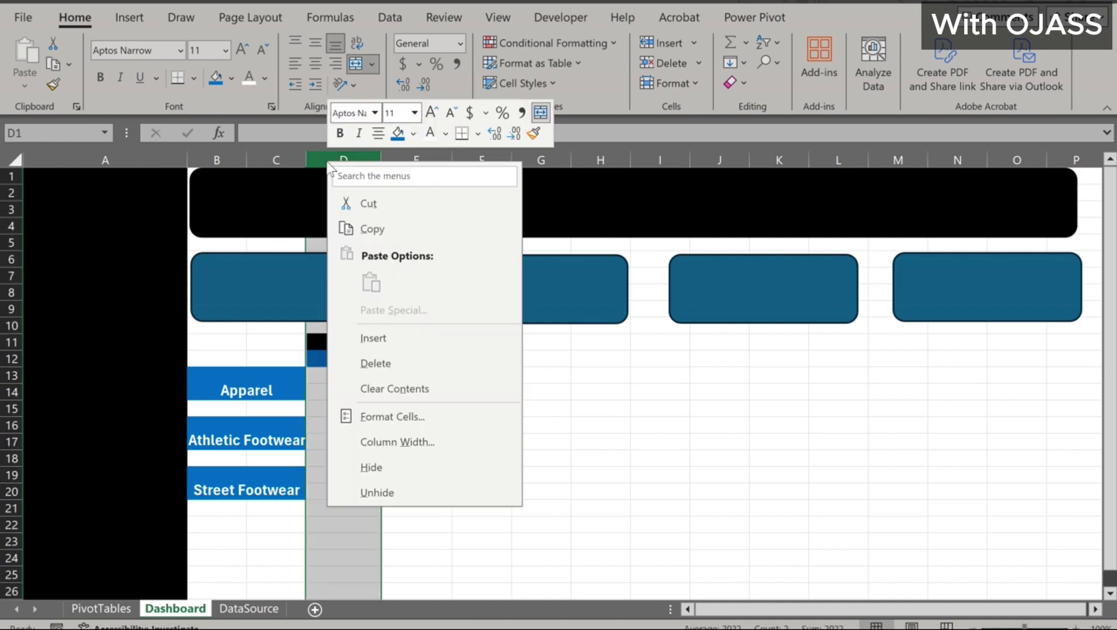
pyautogui.click(350, 331)
pyautogui.moveTo(367, 164); pyautogui.dragTo(327, 167)
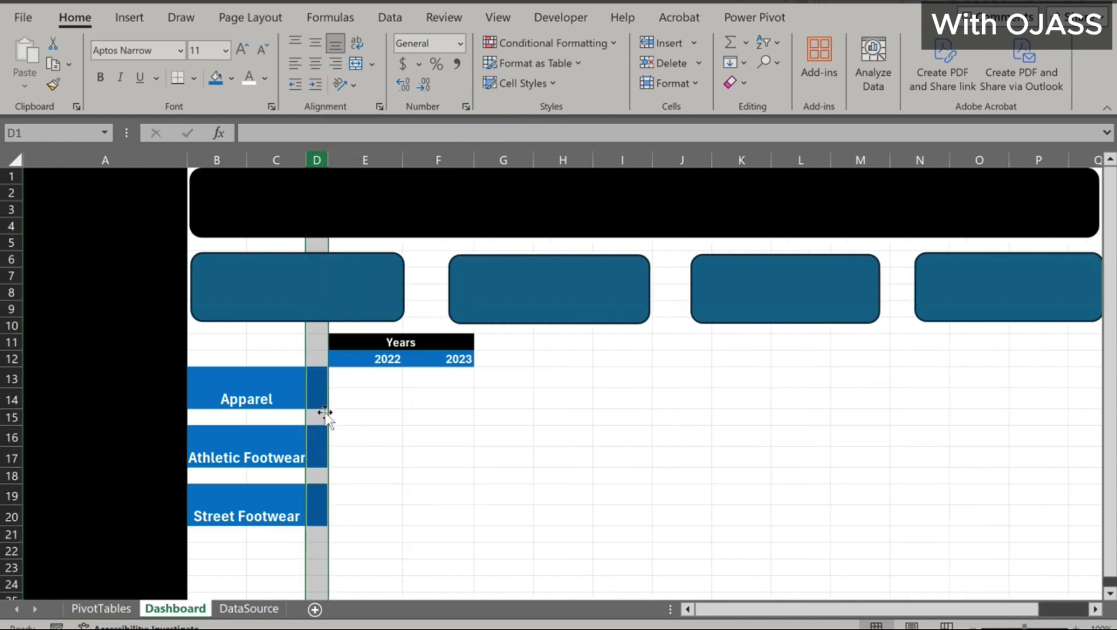
# Remove the fill color from the new spacer column cells beside the three product category labels
pyautogui.moveTo(317, 378); pyautogui.dragTo(315, 514)
pyautogui.click(230, 80)
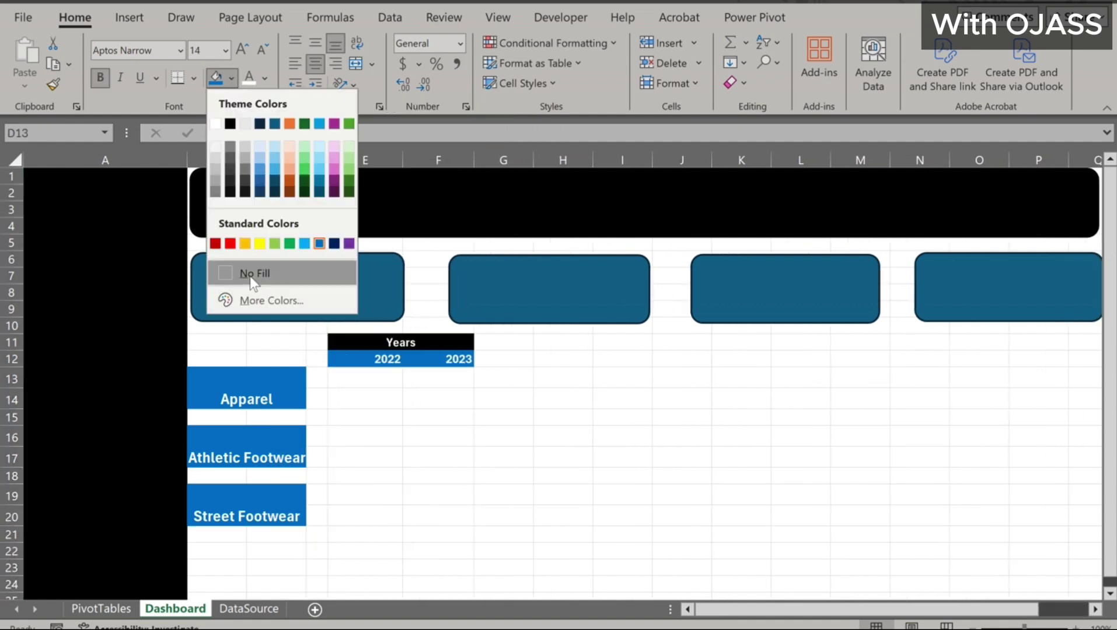
pyautogui.click(255, 269)
# Merge and center E13:E14 and F13:F14 as the Apparel value cells under 2022 and 2023
pyautogui.click(362, 378)
pyautogui.moveTo(362, 377); pyautogui.dragTo(364, 397)
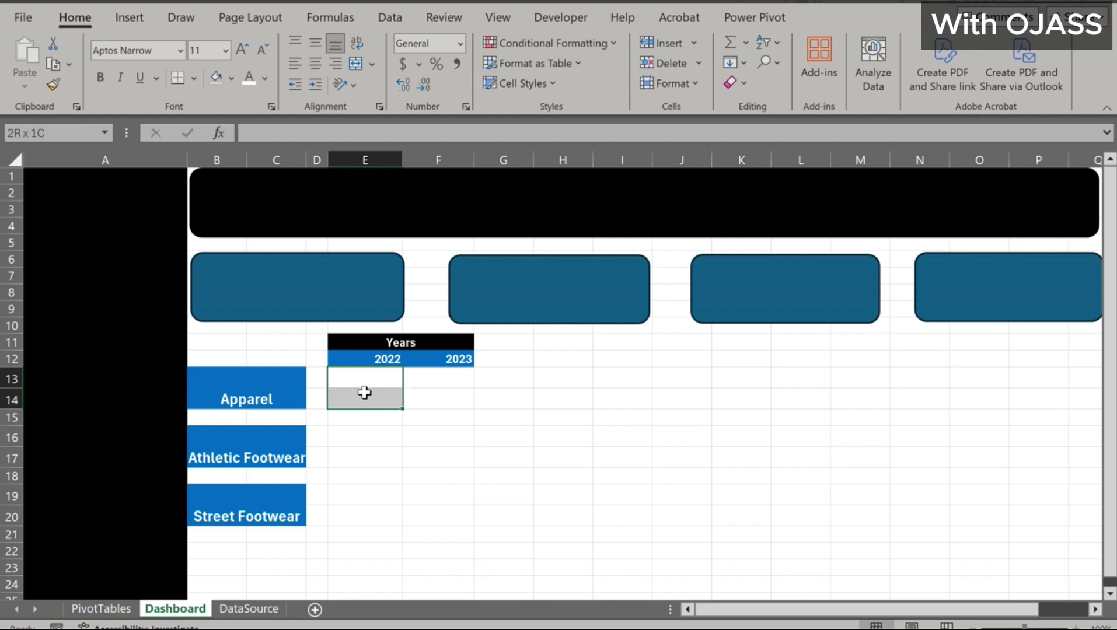
pyautogui.click(356, 64)
pyautogui.moveTo(444, 374); pyautogui.dragTo(435, 393)
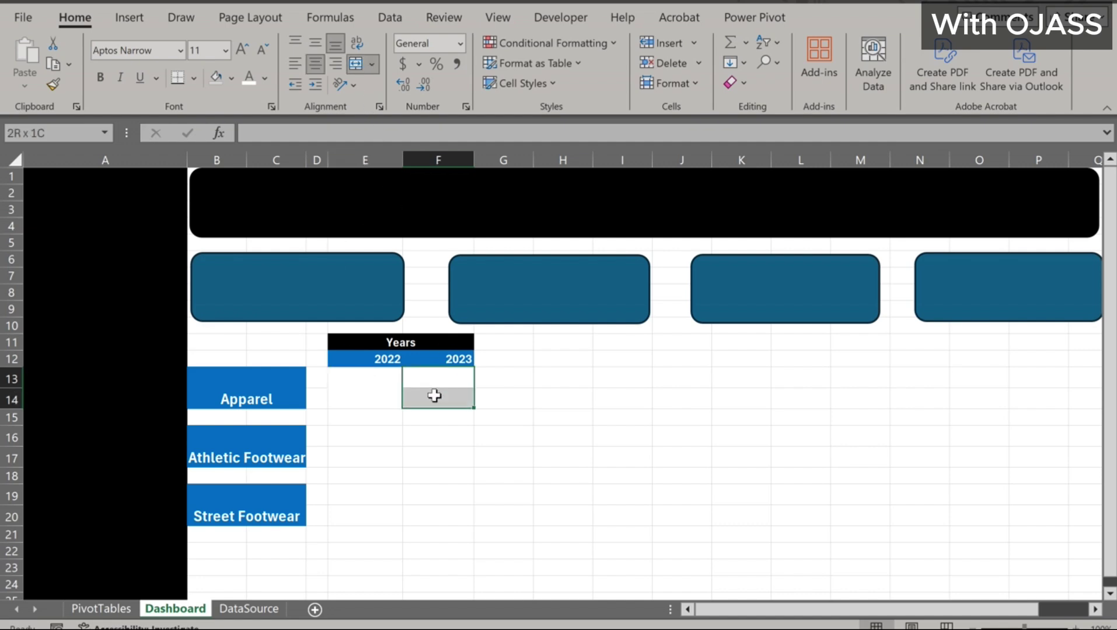
pyautogui.click(356, 65)
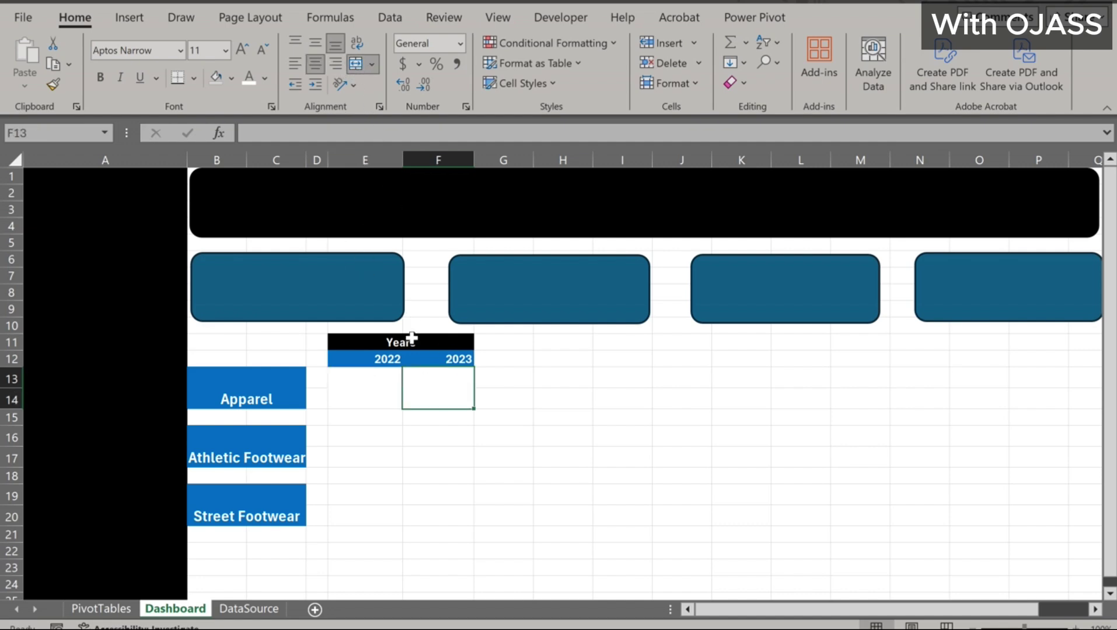
# Merge and center E16:E17 and F16:F17 in the Athletic Footwear row
pyautogui.moveTo(360, 440); pyautogui.dragTo(362, 452)
pyautogui.click(356, 65)
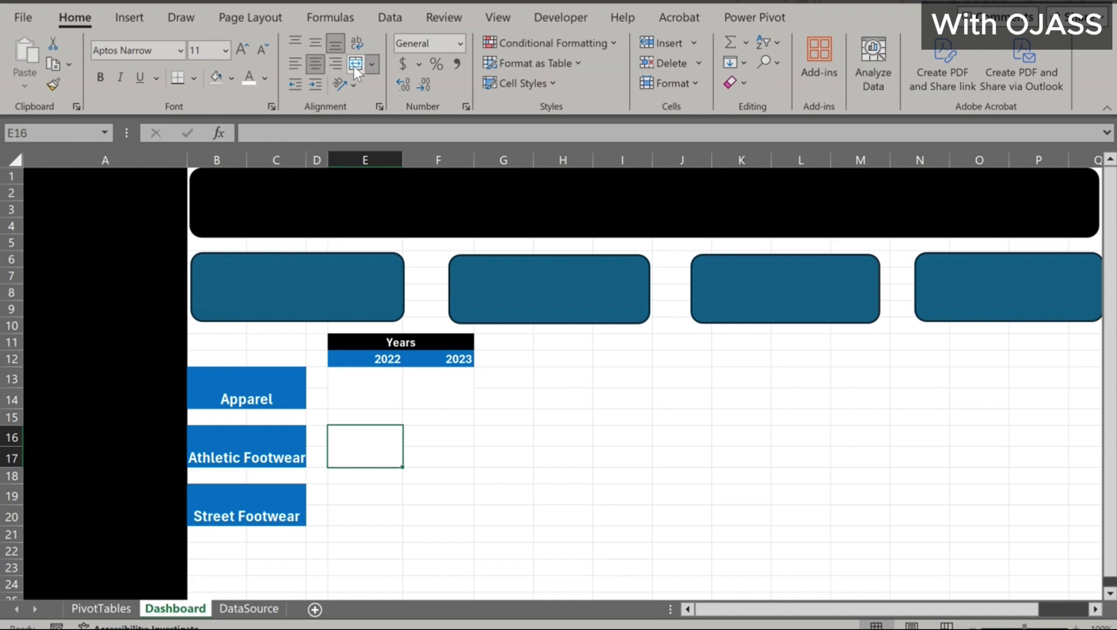
pyautogui.moveTo(454, 431); pyautogui.dragTo(451, 453)
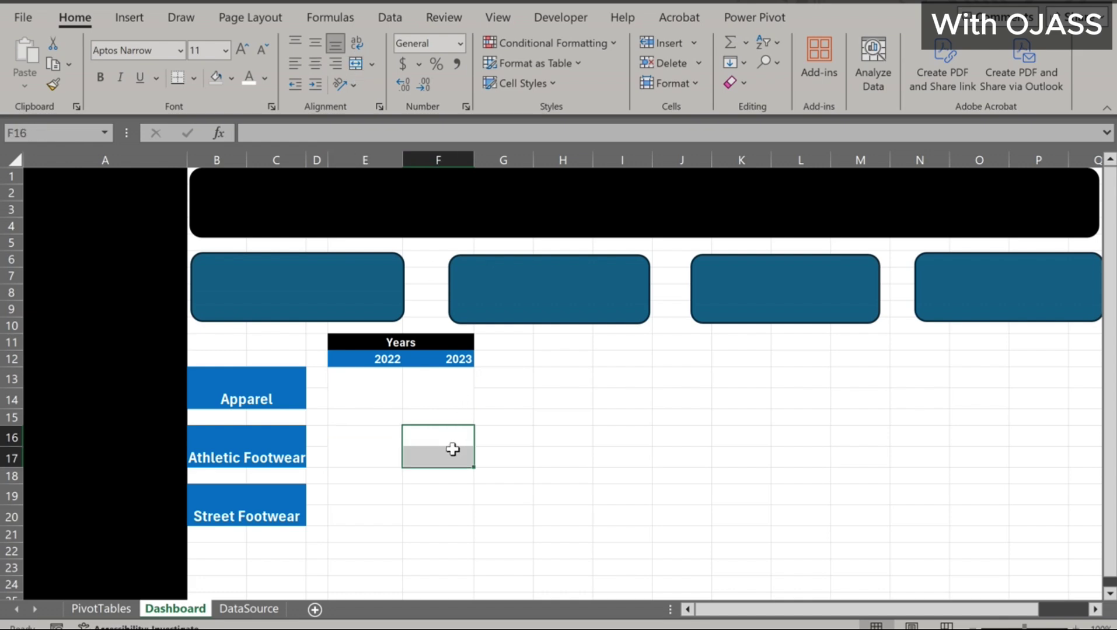
pyautogui.click(357, 66)
# Merge and center E19:E20 and F19:F20 in the Street Footwear row
pyautogui.click(368, 483)
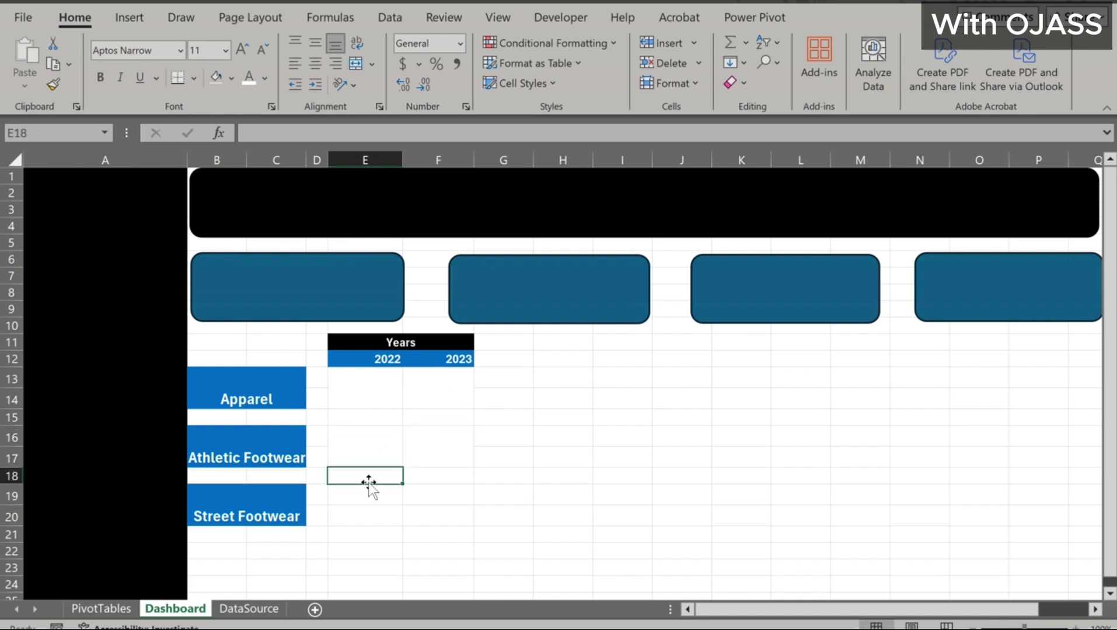
pyautogui.moveTo(363, 494); pyautogui.dragTo(361, 513)
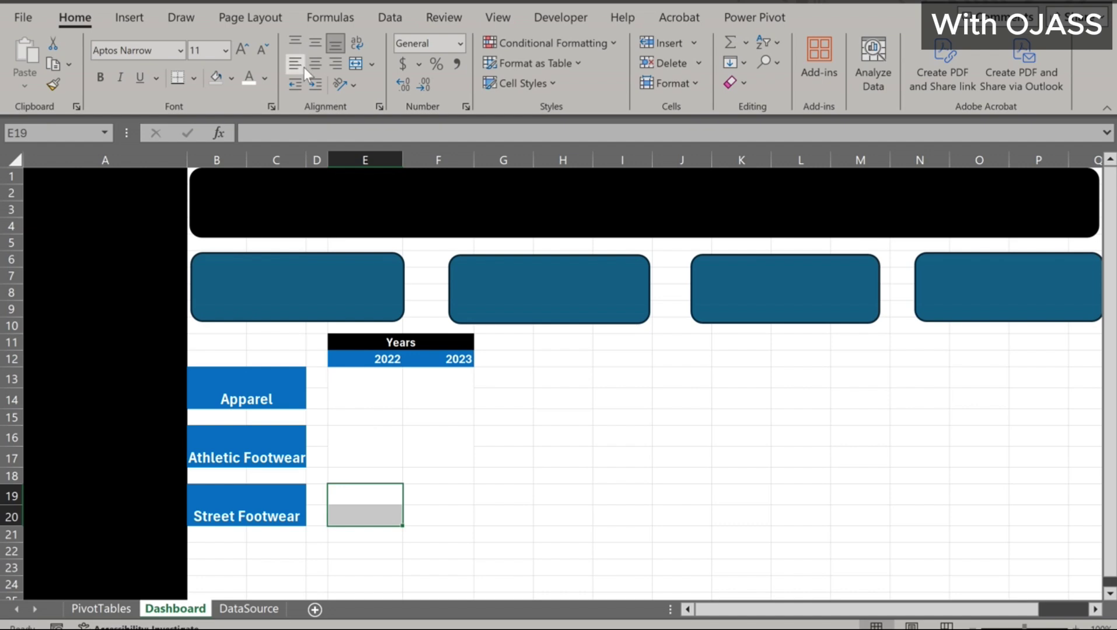
pyautogui.click(353, 65)
pyautogui.moveTo(423, 498); pyautogui.dragTo(428, 513)
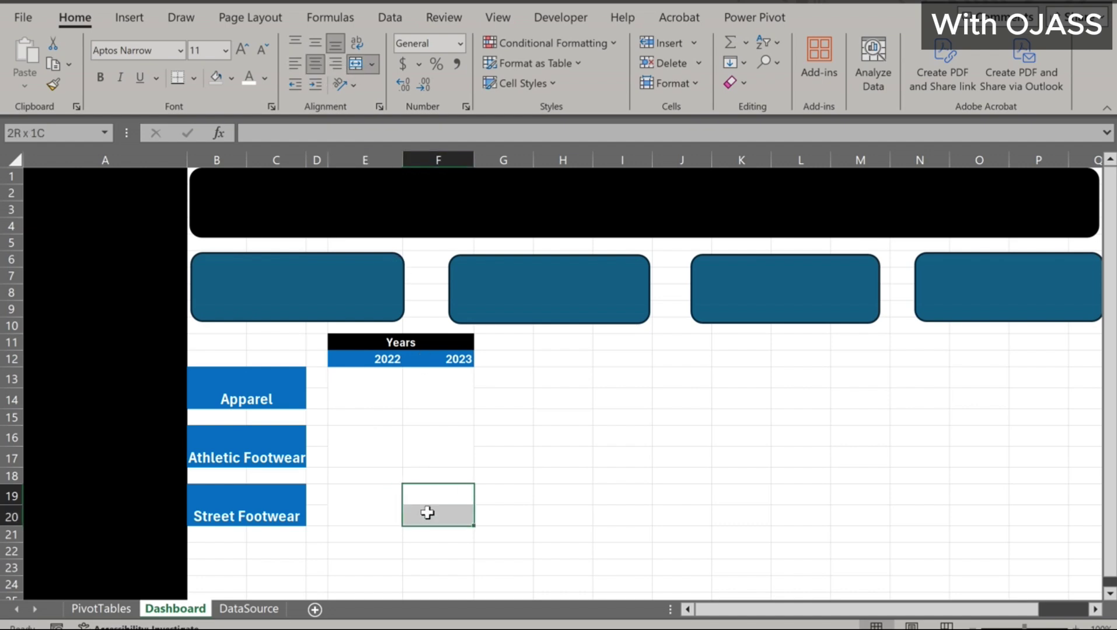
pyautogui.click(354, 64)
pyautogui.click(366, 396)
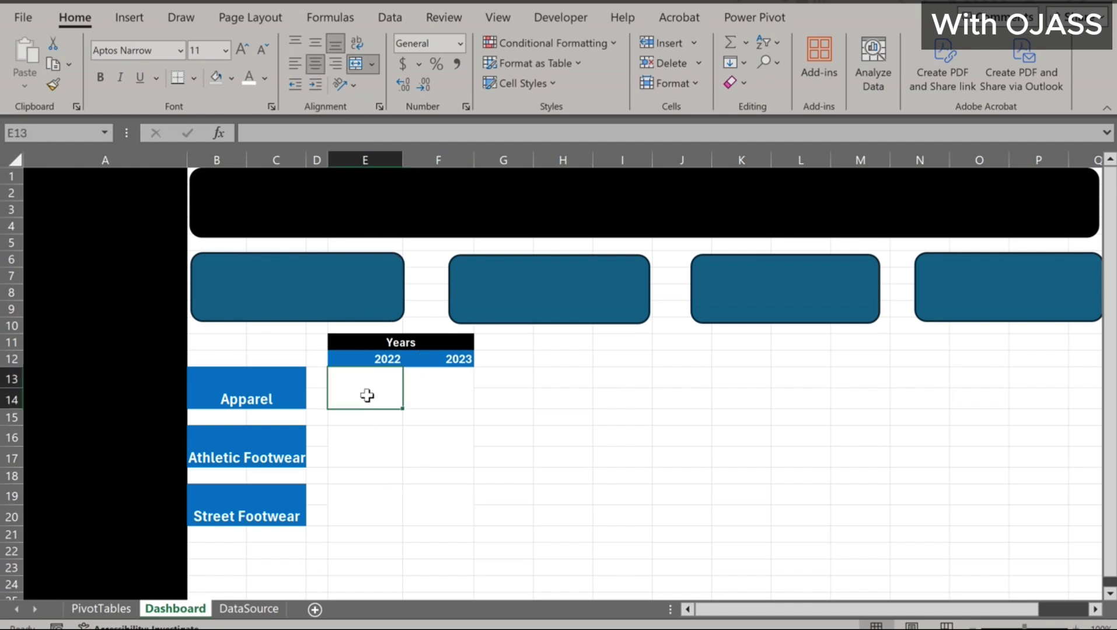
pyautogui.write('=')
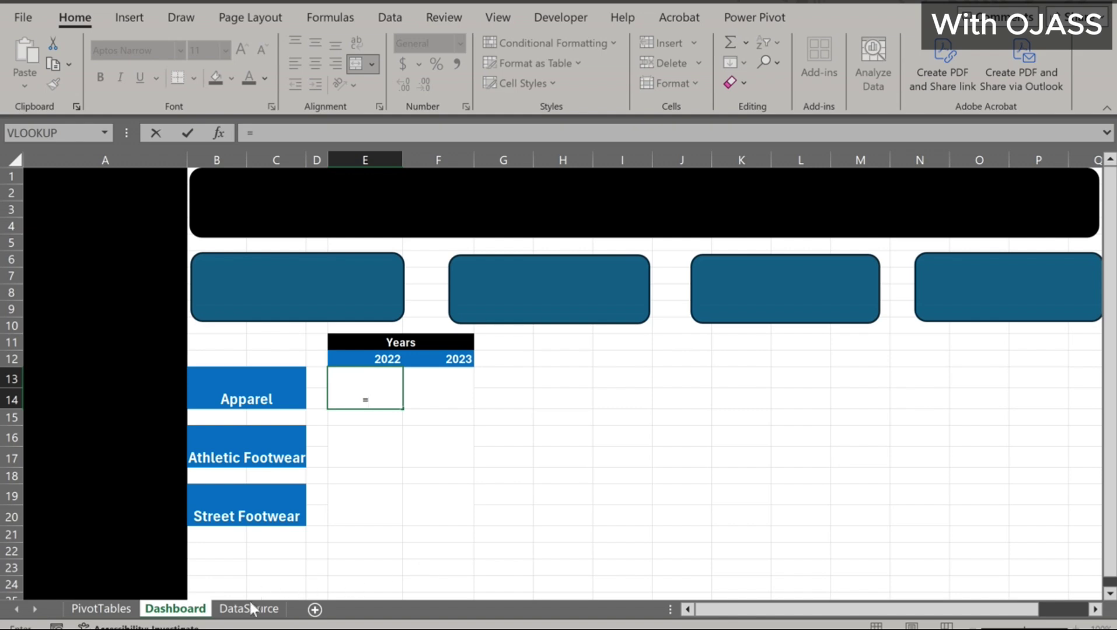
pyautogui.click(112, 610)
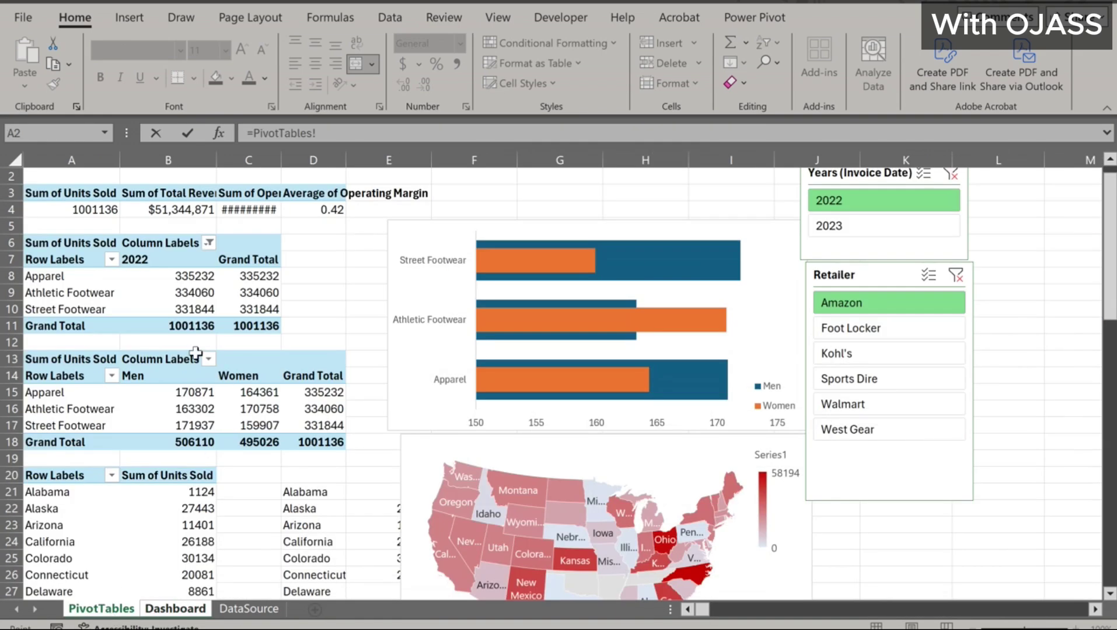
pyautogui.click(184, 273)
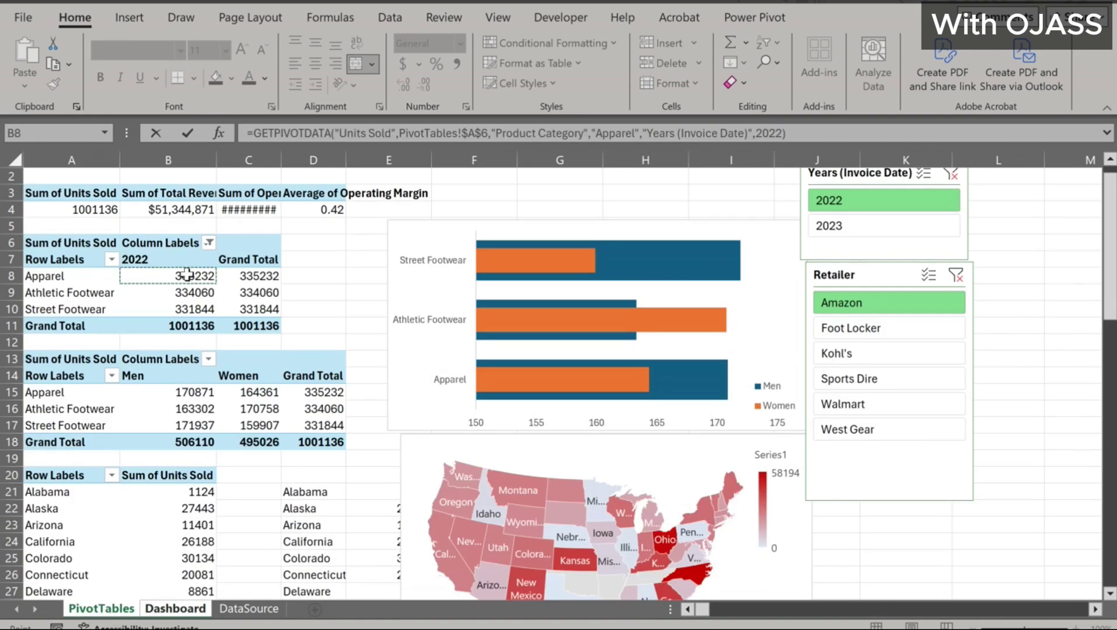
pyautogui.press('Escape')
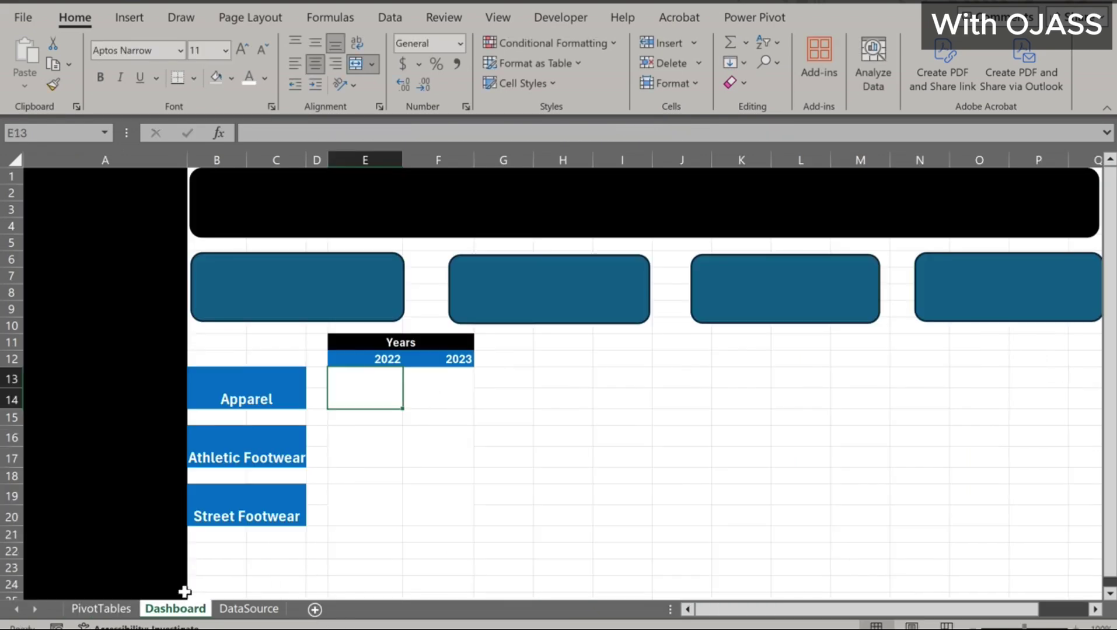
# Include 2023 alongside 2022 in the column filter of the units-sold-by-year pivot table on the PivotTables sheet
pyautogui.click(245, 609)
pyautogui.click(120, 610)
pyautogui.click(175, 259)
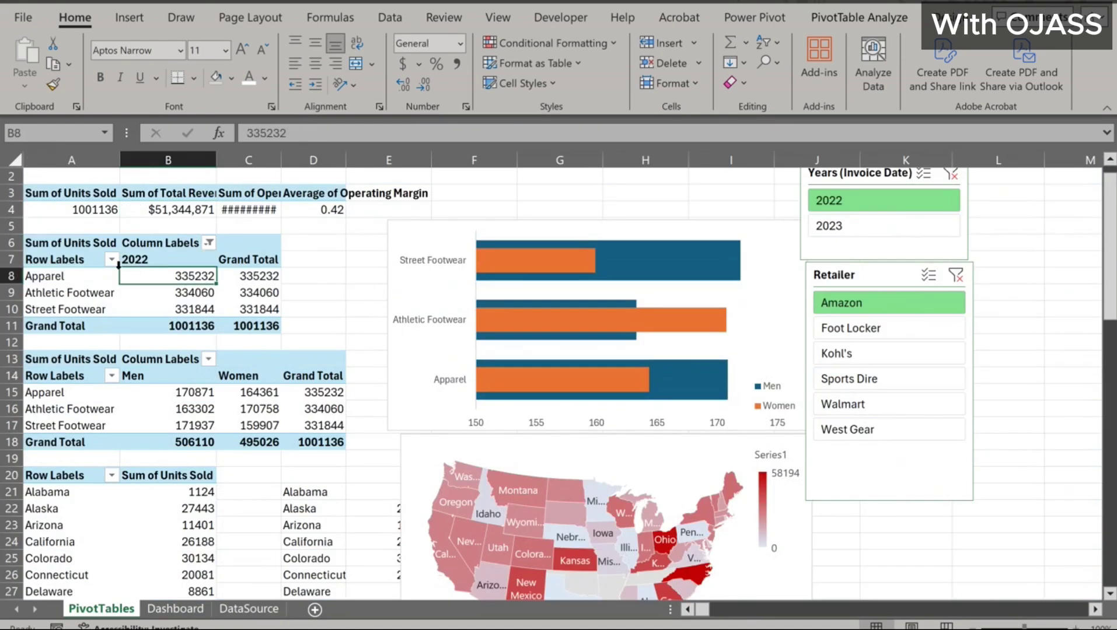
pyautogui.click(187, 255)
pyautogui.click(209, 242)
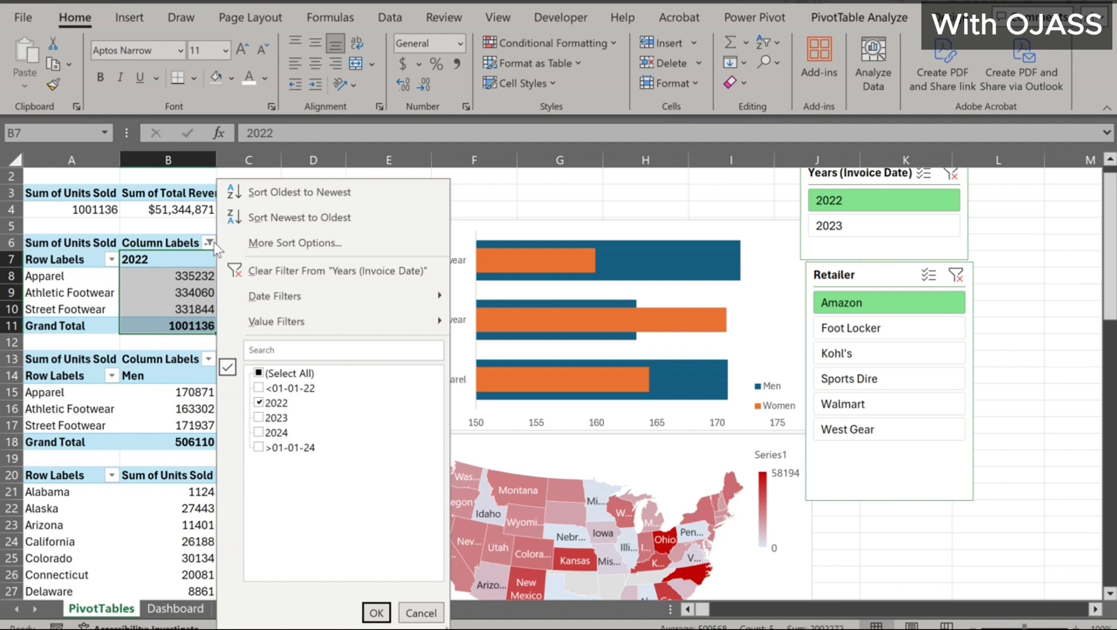
pyautogui.click(259, 417)
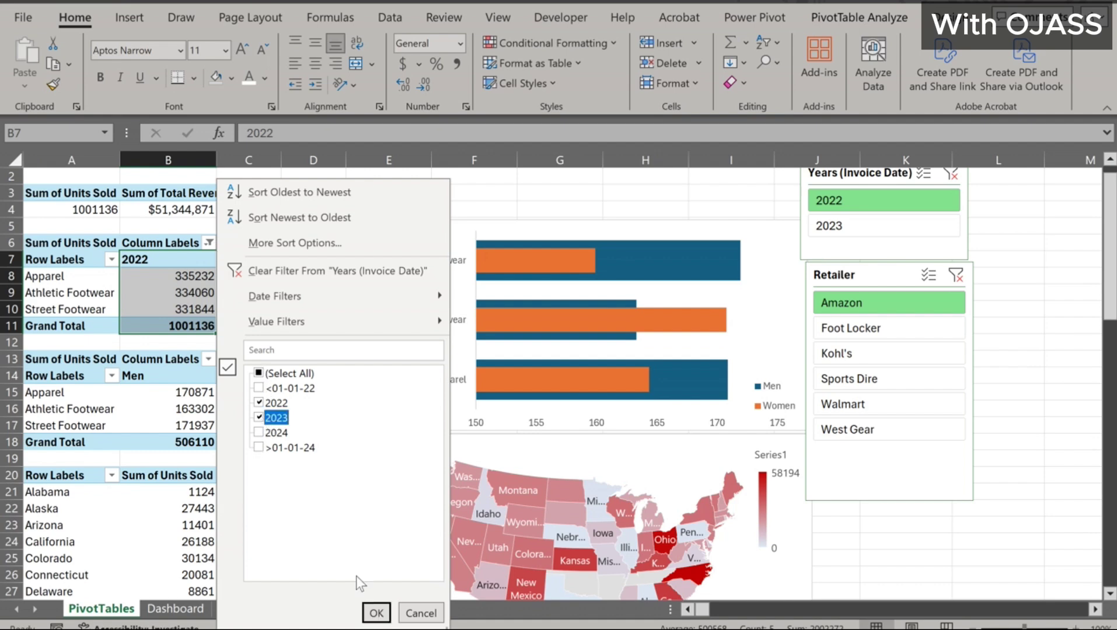
pyautogui.click(376, 613)
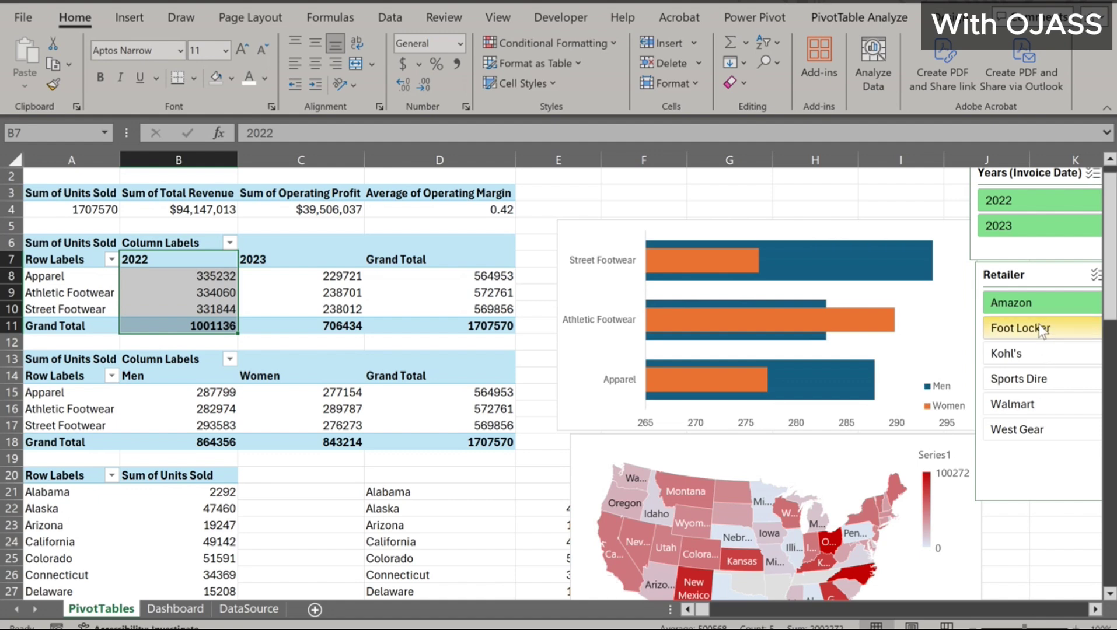
# Move the Years and Retailer slicers closer to the pivot tables and clear the Retailer filter
pyautogui.moveTo(1042, 172); pyautogui.dragTo(952, 172)
pyautogui.moveTo(1036, 269); pyautogui.dragTo(920, 274)
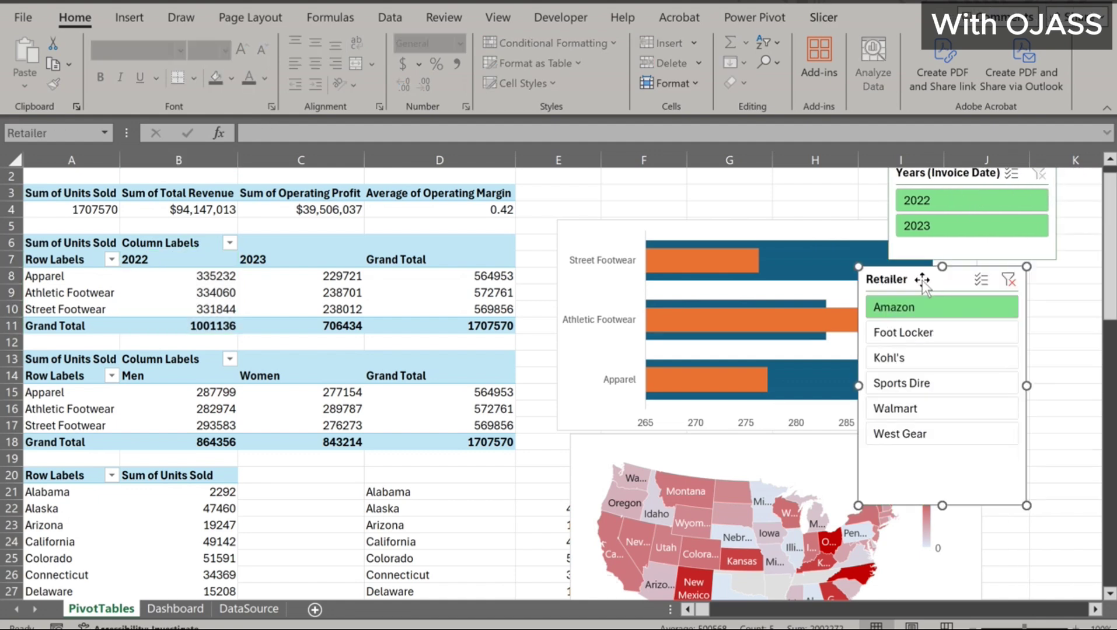
pyautogui.click(1008, 280)
pyautogui.moveTo(286, 350); pyautogui.dragTo(409, 358)
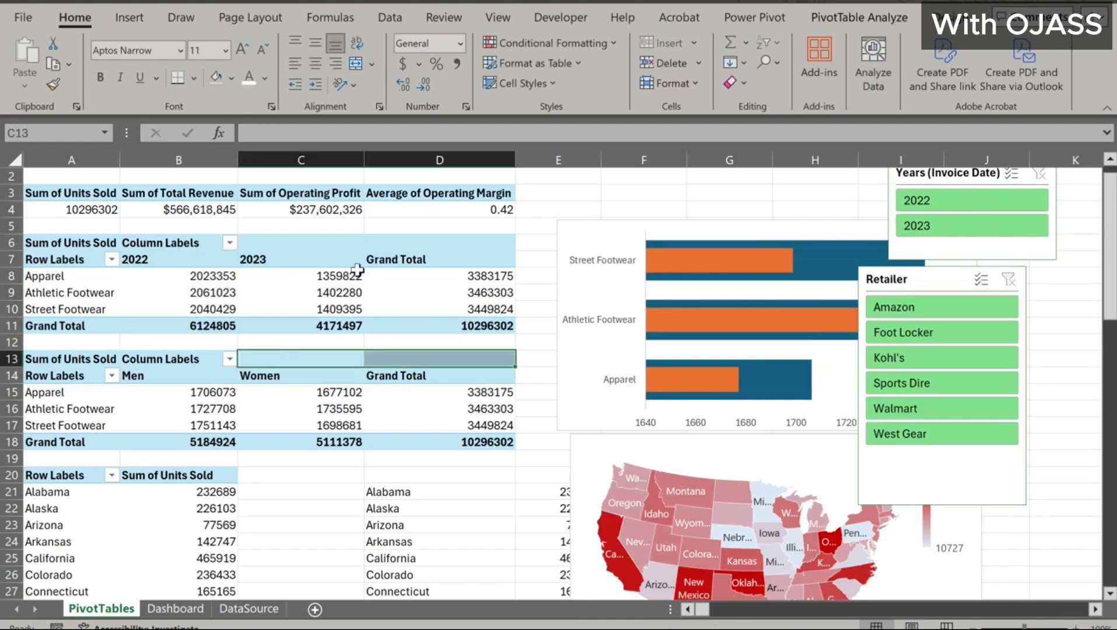
# Link the Dashboard's Apparel cells E13 and F13 to the 2022 and 2023 units sold in PivotTables B8 and C8
pyautogui.click(175, 608)
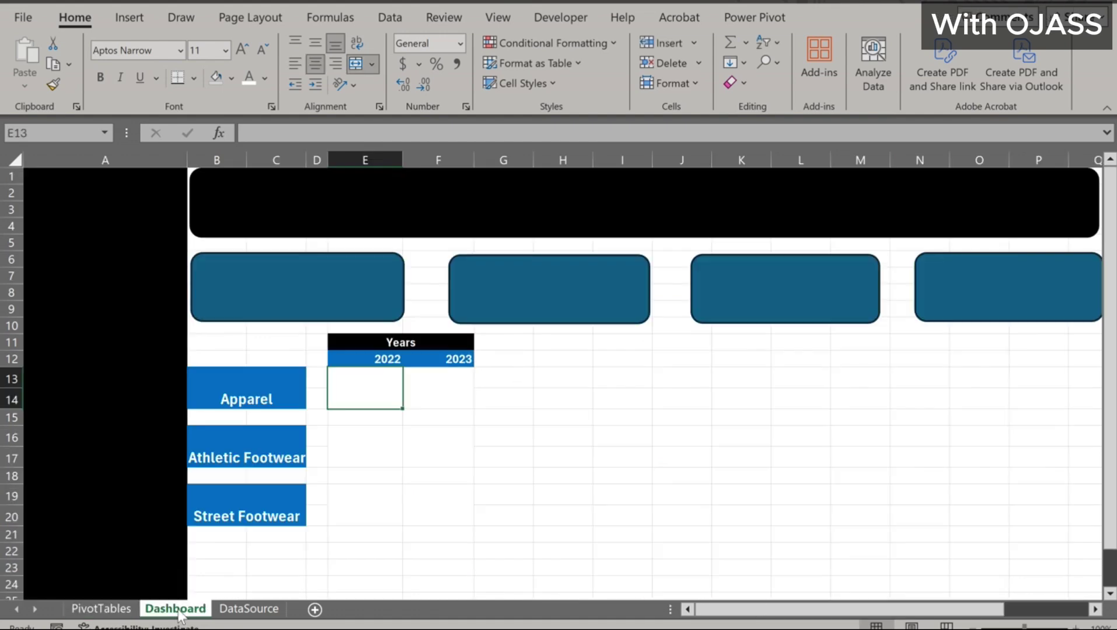
pyautogui.write('=')
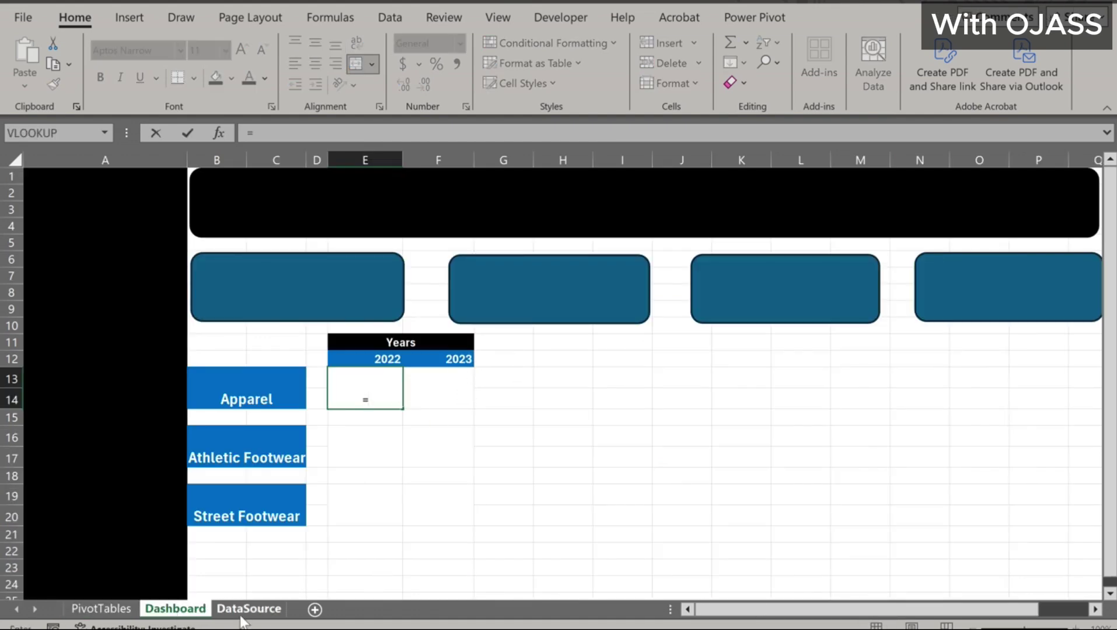
pyautogui.click(101, 609)
pyautogui.click(207, 275)
pyautogui.press('Return')
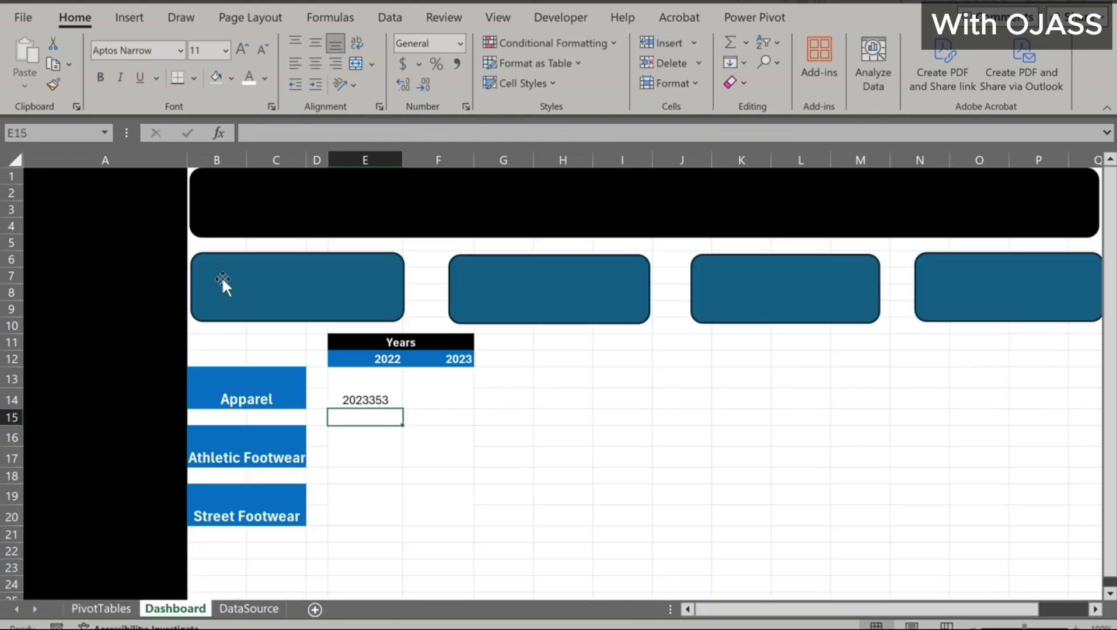
pyautogui.click(432, 396)
pyautogui.write('=')
pyautogui.click(101, 609)
pyautogui.click(315, 276)
pyautogui.press('Return')
# Link the Athletic Footwear cells E16 and F16 to the 2022 and 2023 units sold in PivotTables B9 and C9
pyautogui.click(361, 451)
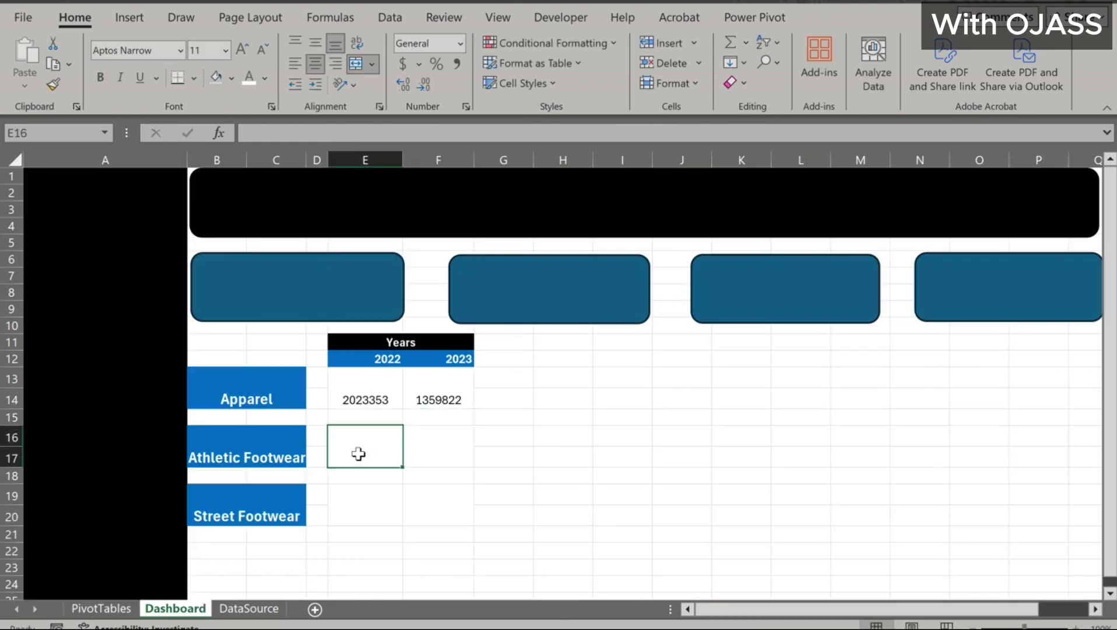
pyautogui.write('=')
pyautogui.click(101, 609)
pyautogui.click(207, 292)
pyautogui.press('Return')
pyautogui.click(432, 446)
pyautogui.write('=')
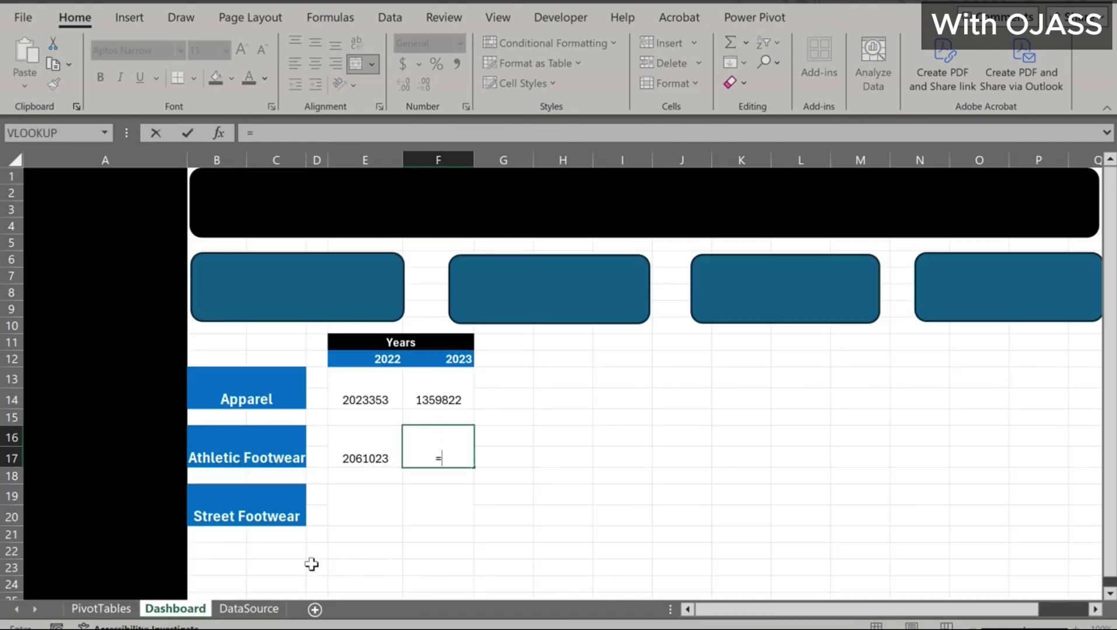
pyautogui.click(101, 608)
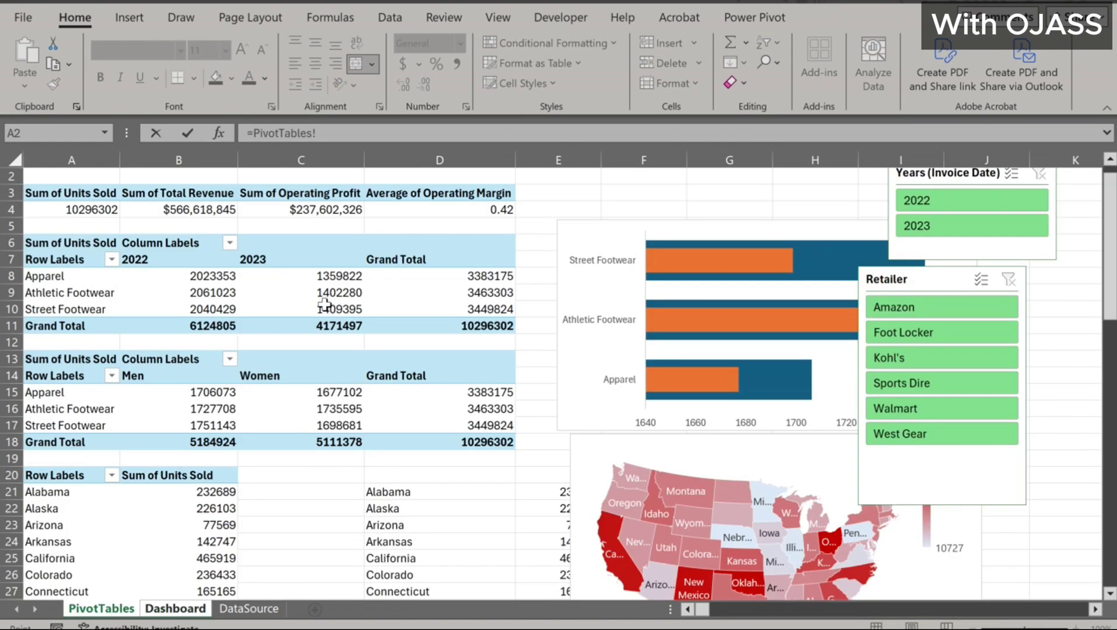
pyautogui.click(339, 292)
pyautogui.press('Return')
# Link the Street Footwear cells E19 and F19 to the 2022 and 2023 units sold in PivotTables B10 and C10
pyautogui.click(356, 505)
pyautogui.write('=')
pyautogui.click(101, 609)
pyautogui.click(207, 309)
pyautogui.press('Return')
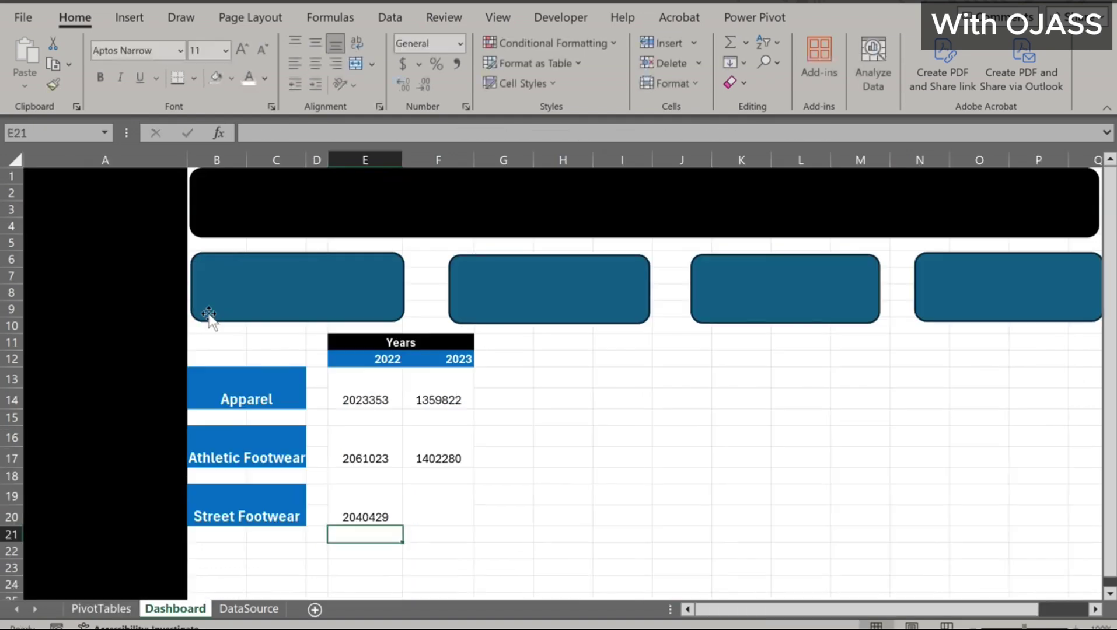
pyautogui.click(423, 504)
pyautogui.write('=')
pyautogui.click(101, 609)
pyautogui.click(339, 309)
pyautogui.press('Return')
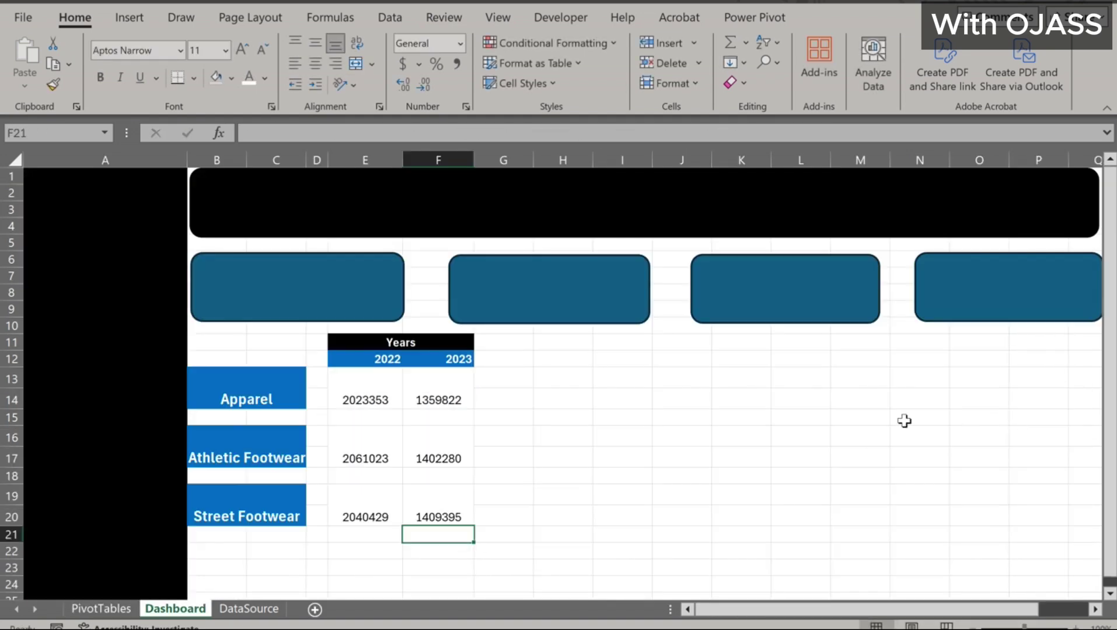
# Middle-align the units-sold values in E13:F20 vertically and set their font size to 12
pyautogui.moveTo(374, 395); pyautogui.dragTo(429, 491)
pyautogui.click(316, 40)
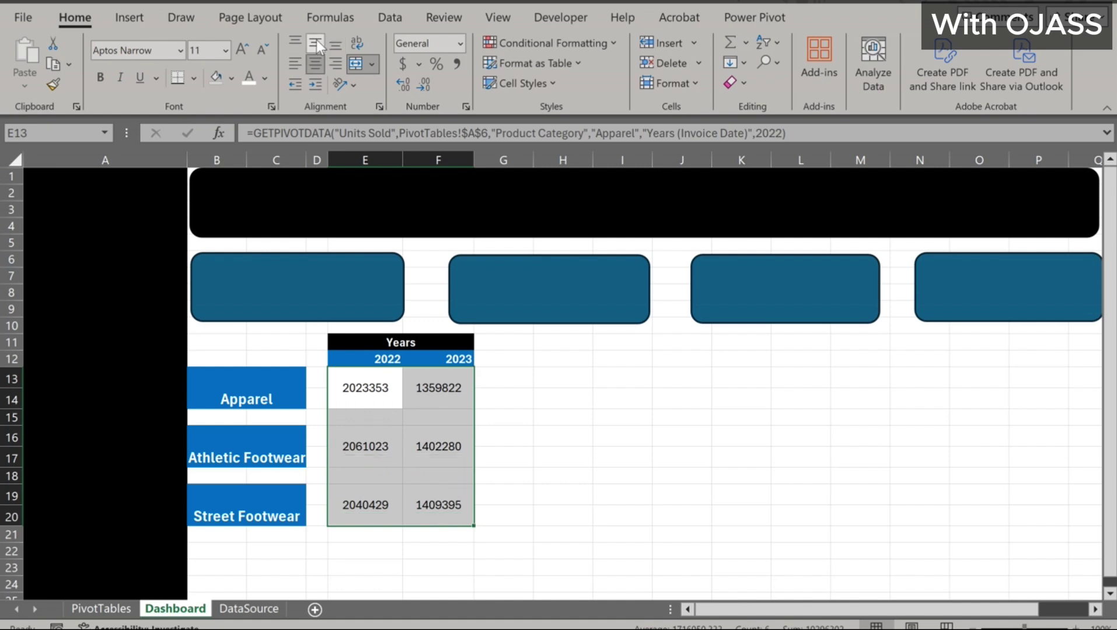
pyautogui.click(224, 50)
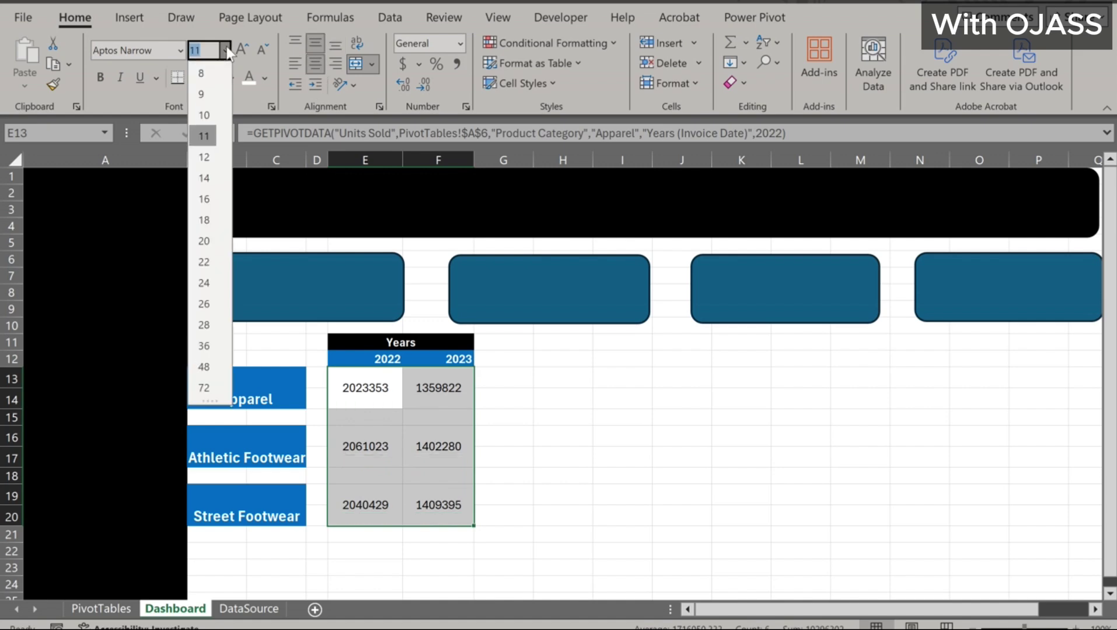
pyautogui.click(210, 158)
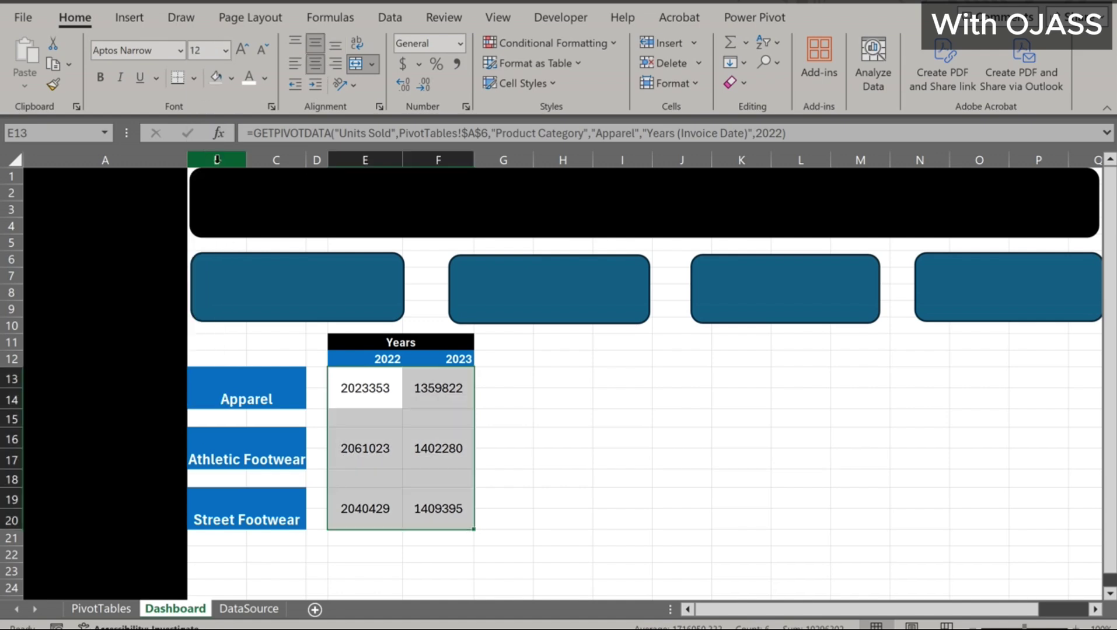
# Make the units-sold values in E13:F20 bold and color their text dark blue
pyautogui.click(101, 75)
pyautogui.click(264, 78)
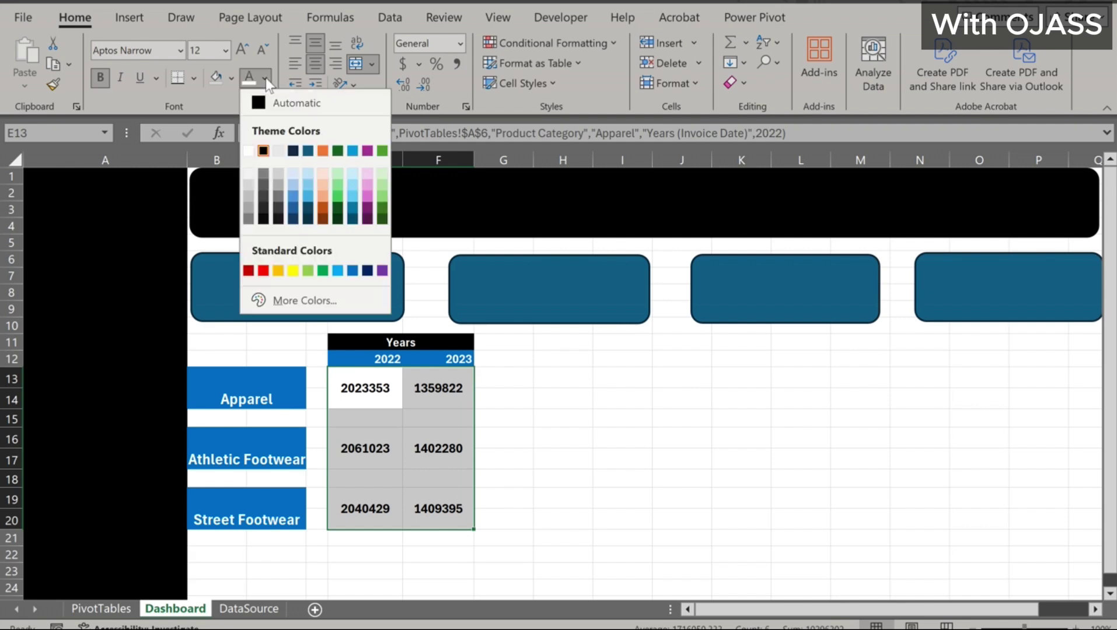
pyautogui.click(367, 271)
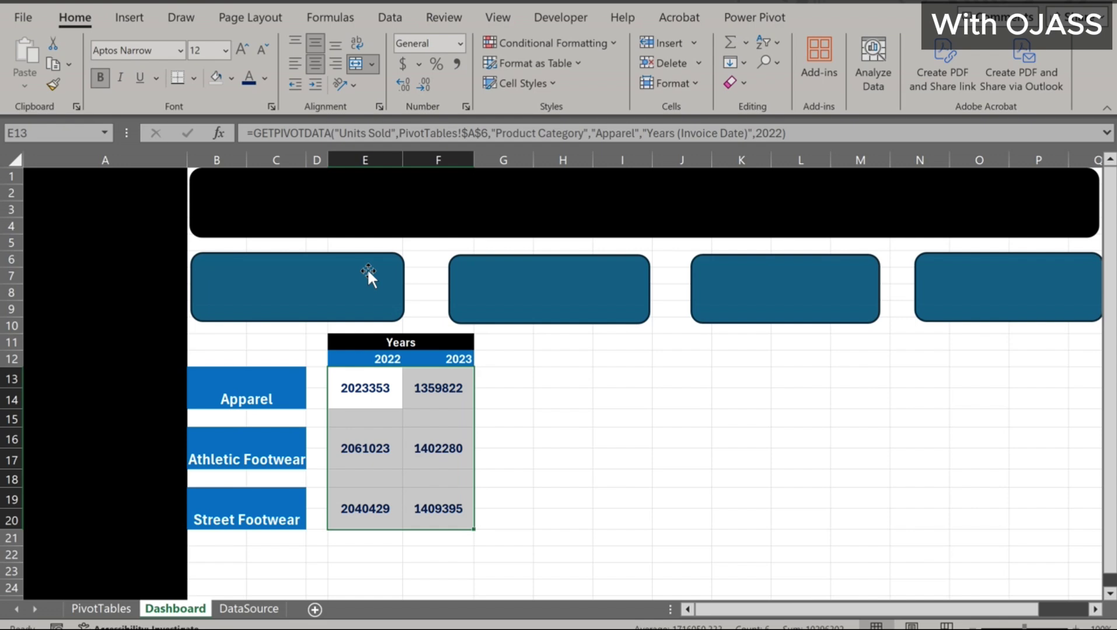
# Copy the men and women units-sold bar chart from the PivotTables sheet and paste it onto the Dashboard at H13
pyautogui.click(524, 498)
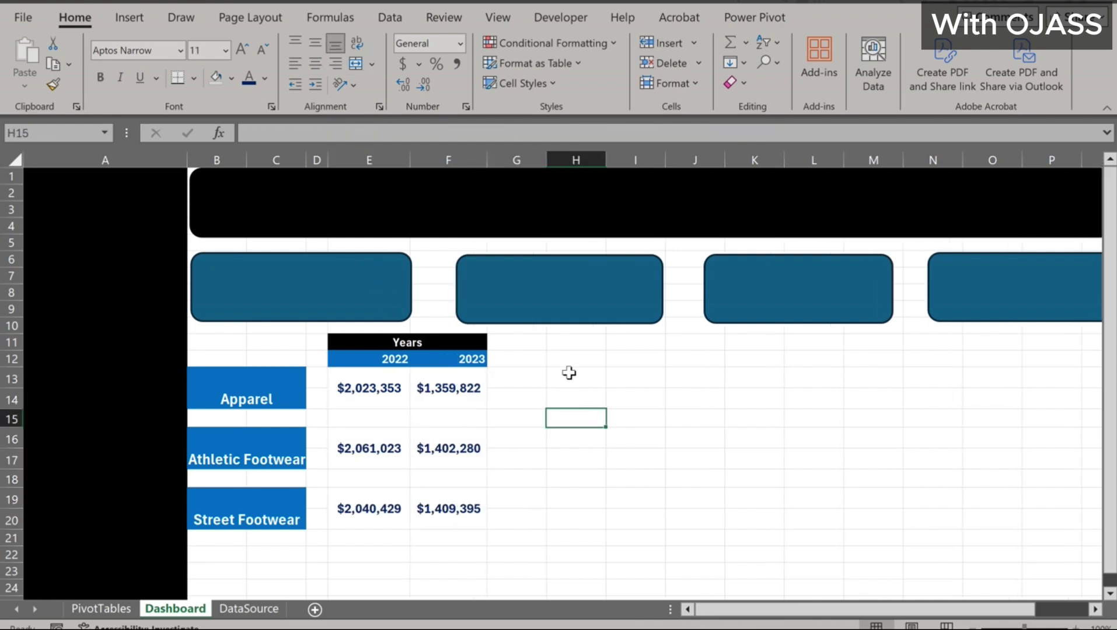
pyautogui.click(569, 376)
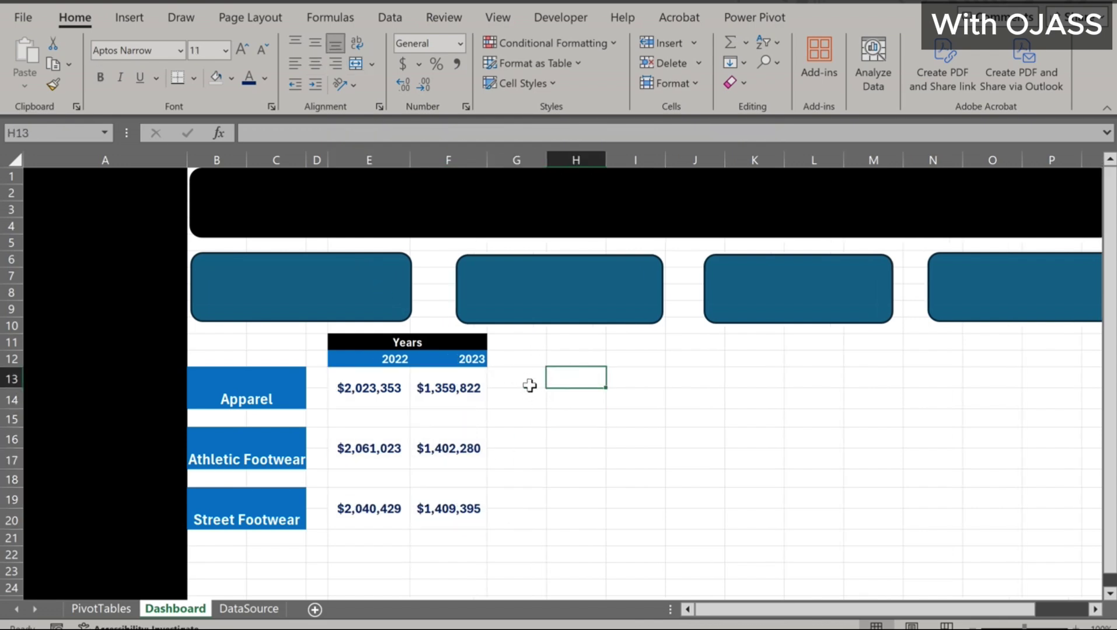
pyautogui.click(105, 610)
pyautogui.rightClick(613, 240)
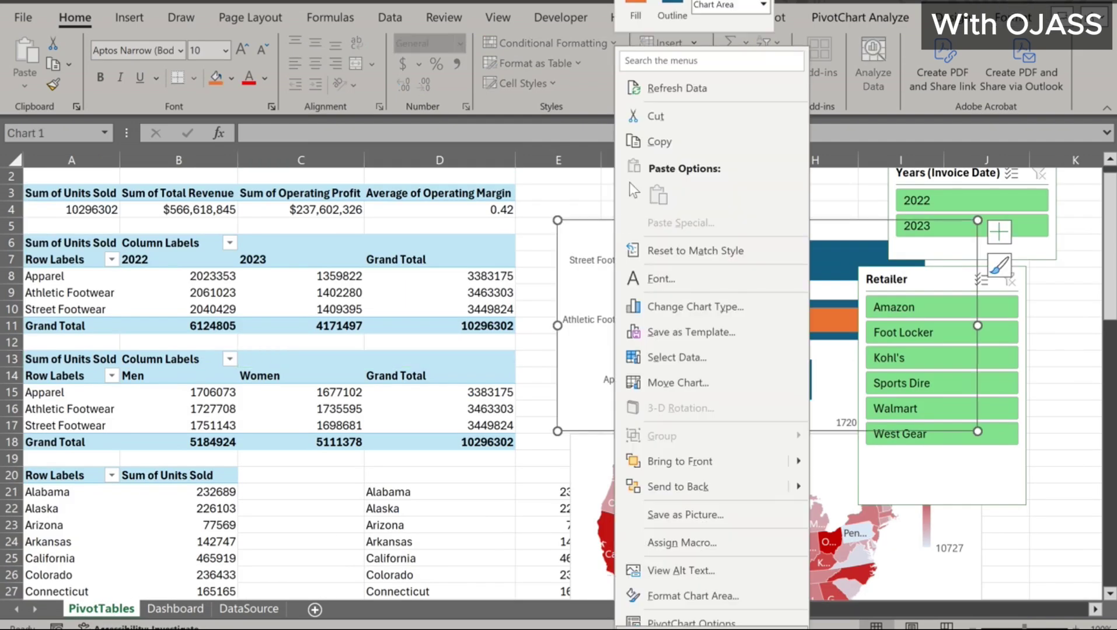
pyautogui.click(661, 141)
pyautogui.click(175, 609)
pyautogui.rightClick(556, 379)
pyautogui.click(595, 161)
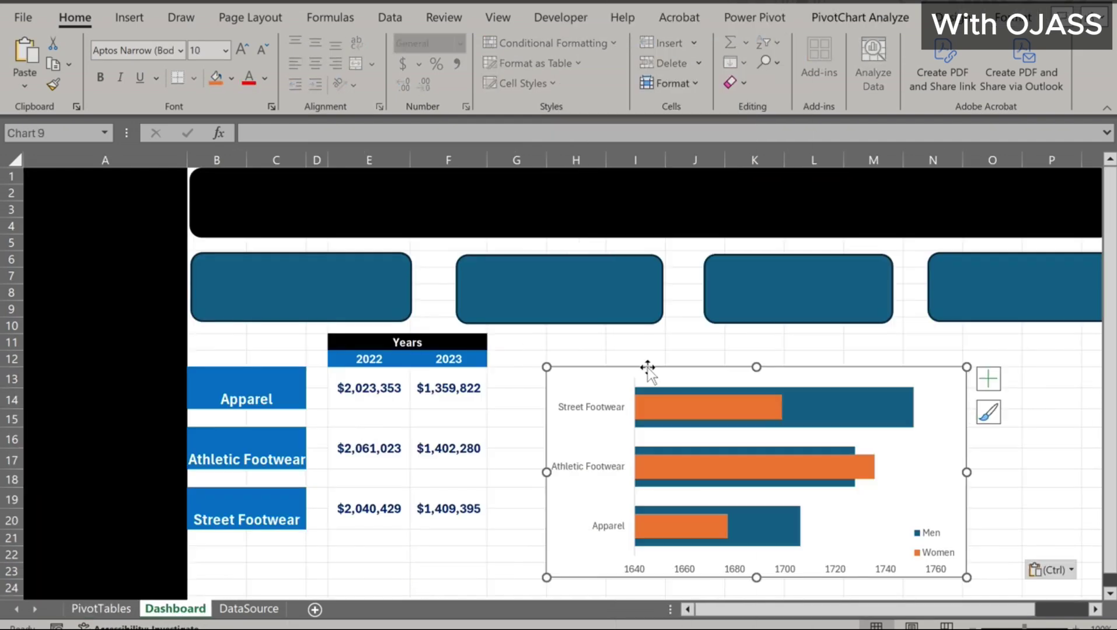
# Move the bar chart beside the units-sold table, narrow it to columns G to K, and leave out its category labels
pyautogui.moveTo(647, 367); pyautogui.dragTo(593, 349)
pyautogui.moveTo(912, 455); pyautogui.dragTo(789, 455)
pyautogui.click(898, 435)
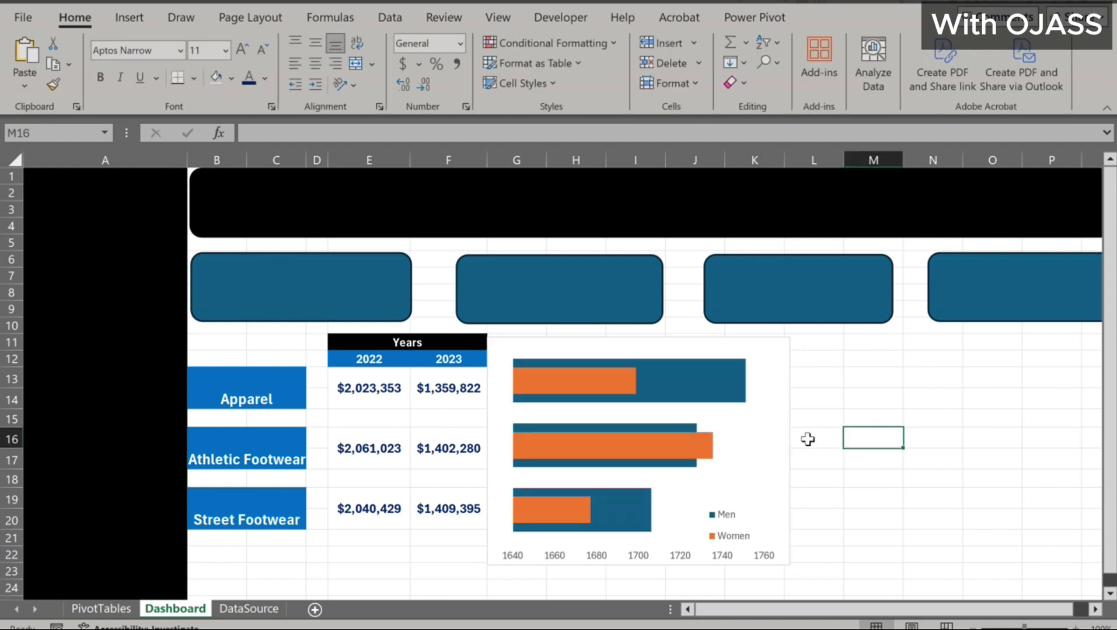
# Format the bar chart's area with no fill and no border line
pyautogui.click(782, 439)
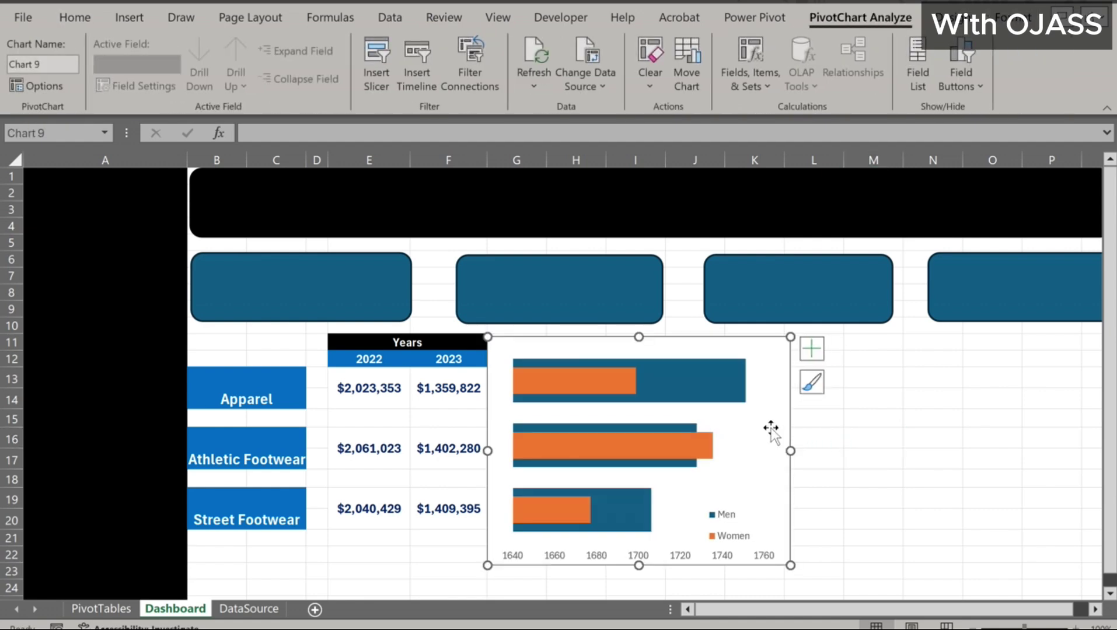
pyautogui.doubleClick(782, 339)
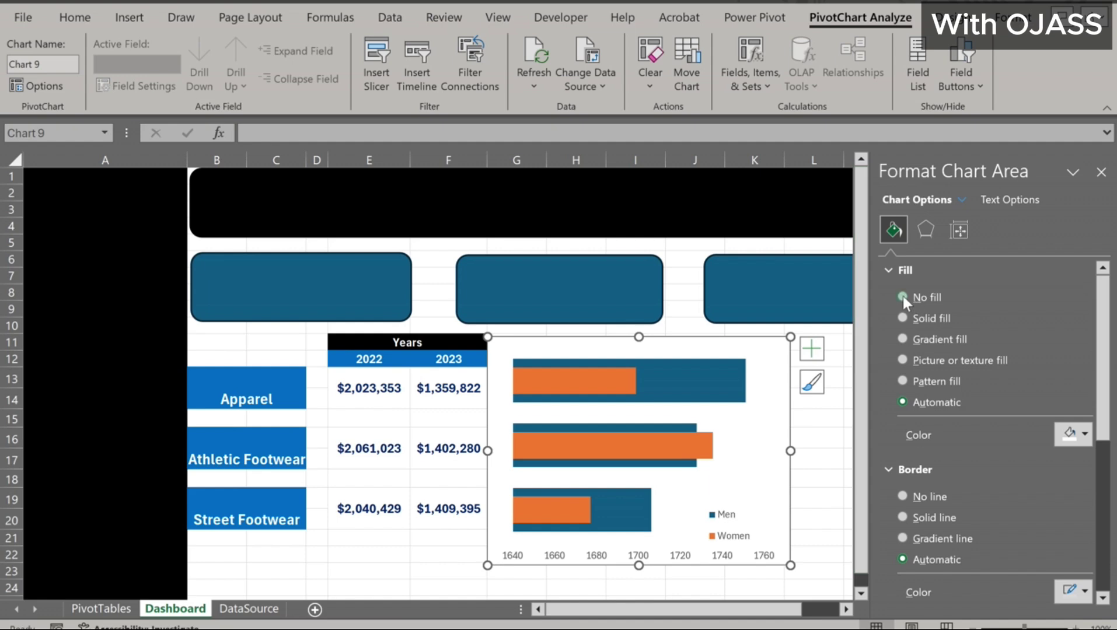
pyautogui.click(903, 296)
pyautogui.click(902, 455)
pyautogui.click(820, 459)
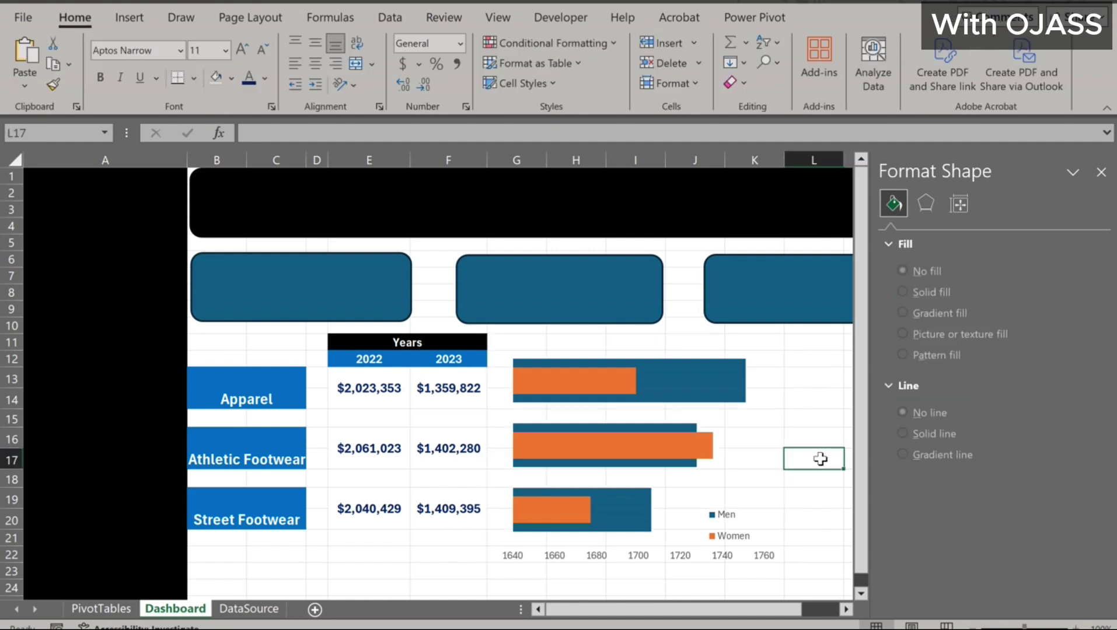
pyautogui.click(812, 384)
pyautogui.click(1099, 173)
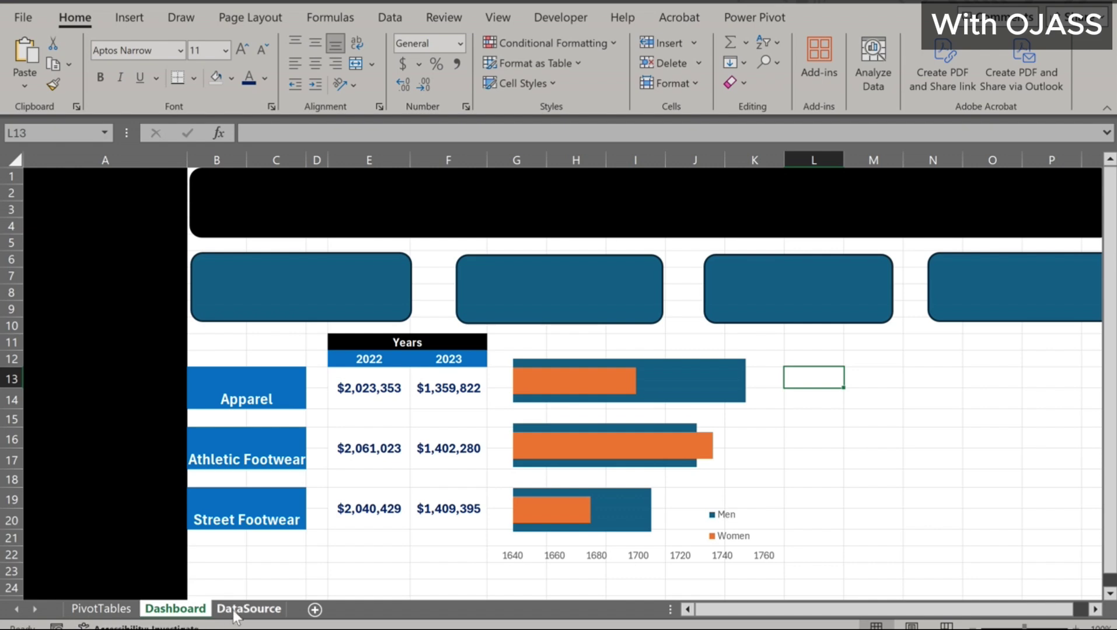
# Copy the US states map chart from the PivotTables sheet and paste it onto the Dashboard at L12
pyautogui.click(111, 608)
pyautogui.click(656, 519)
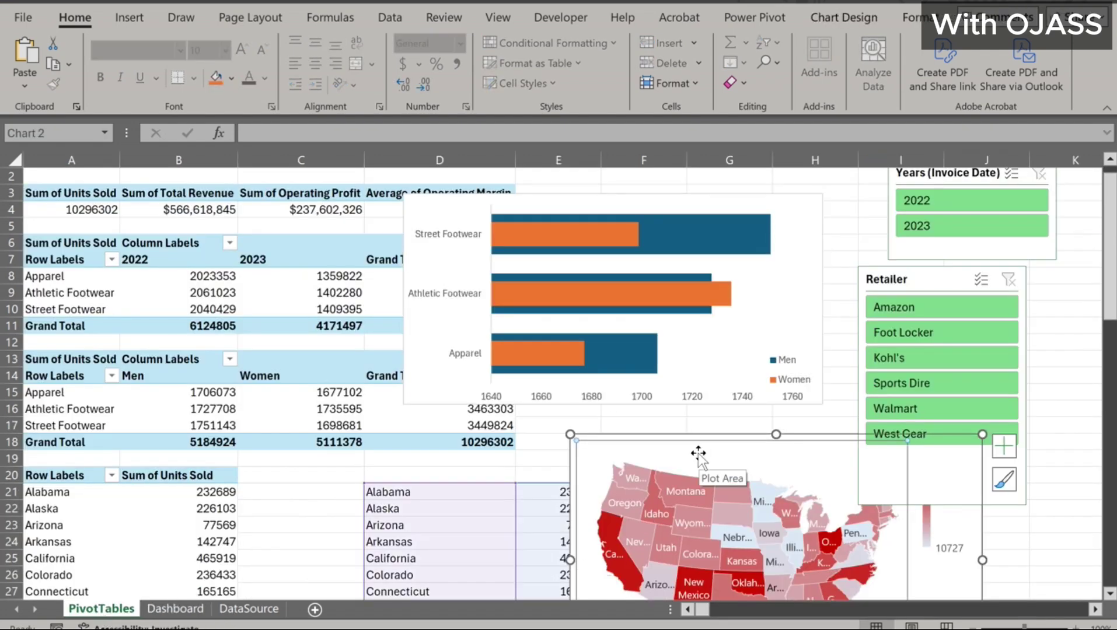
pyautogui.click(946, 563)
pyautogui.rightClick(944, 588)
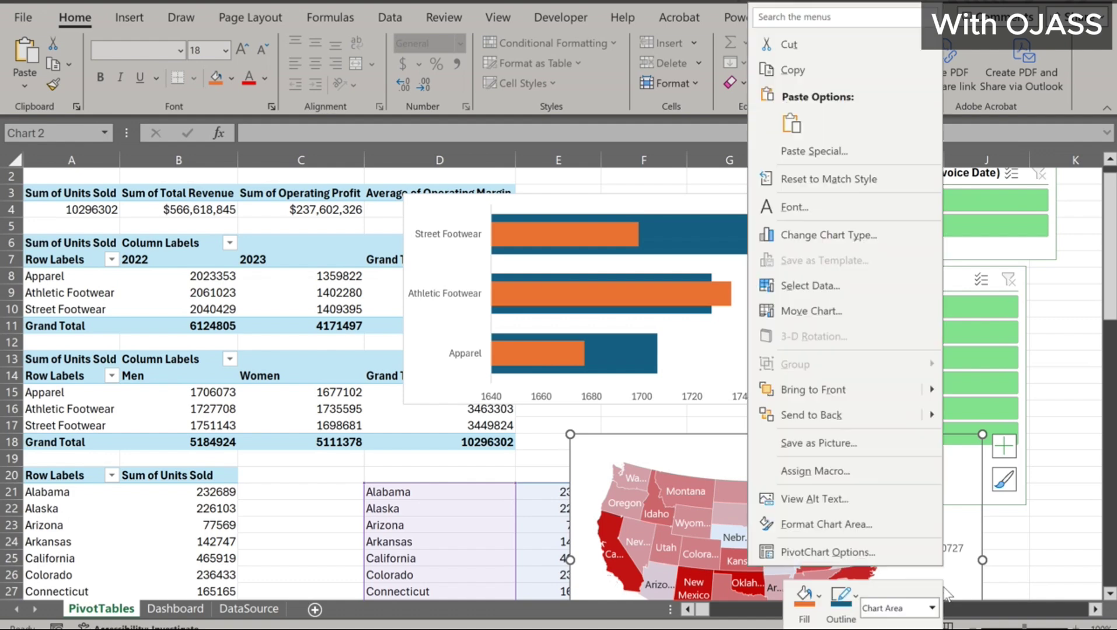
pyautogui.click(828, 70)
pyautogui.click(178, 611)
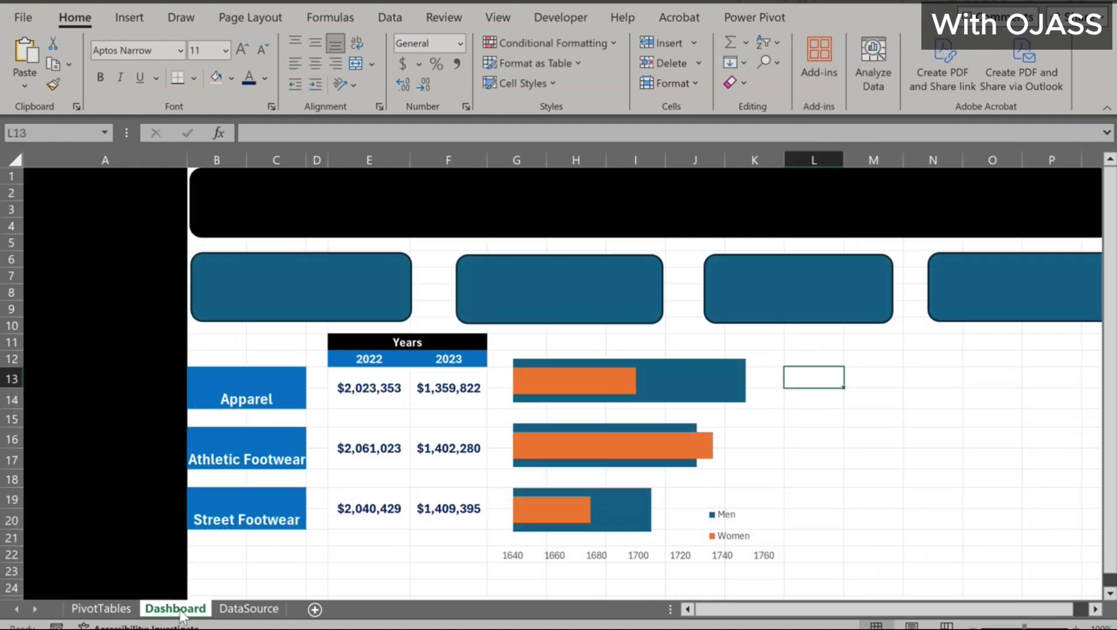
pyautogui.click(789, 360)
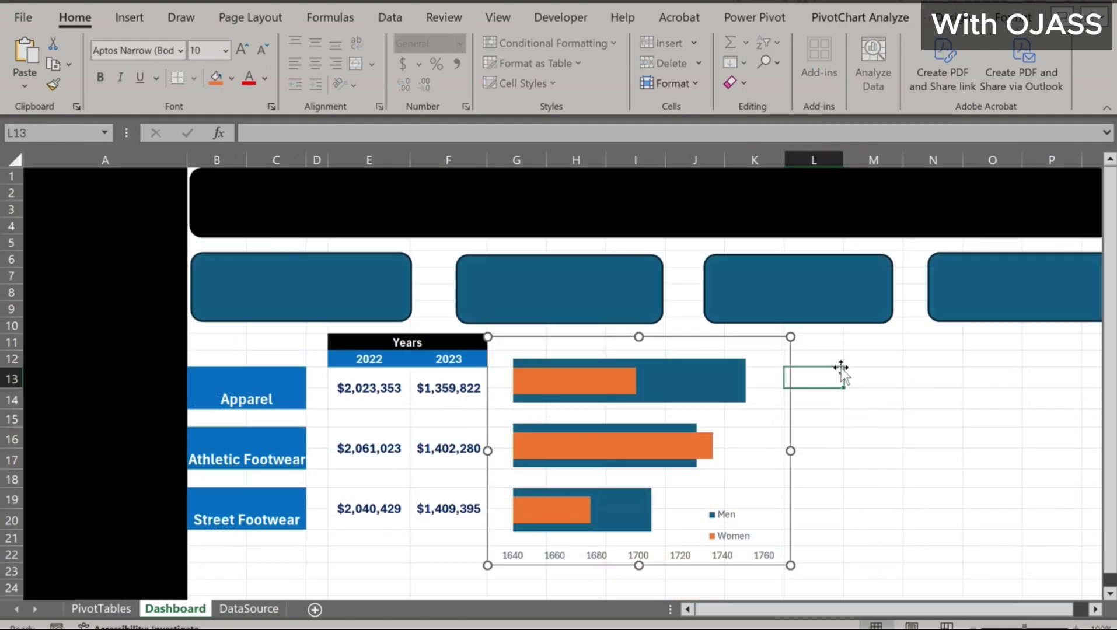
pyautogui.click(820, 361)
pyautogui.rightClick(820, 361)
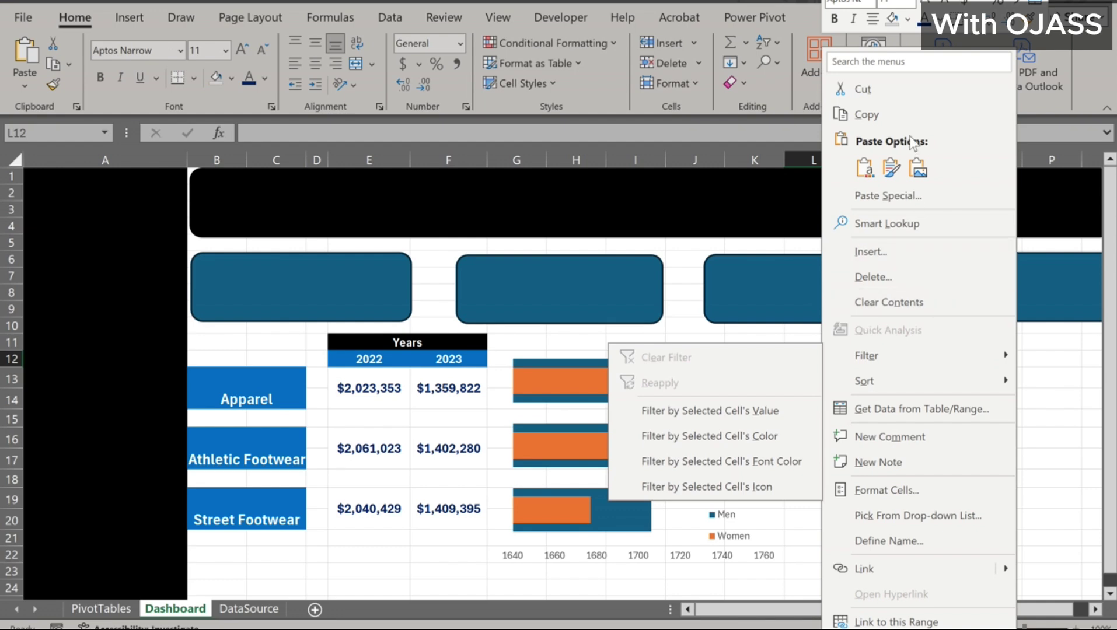
pyautogui.click(864, 169)
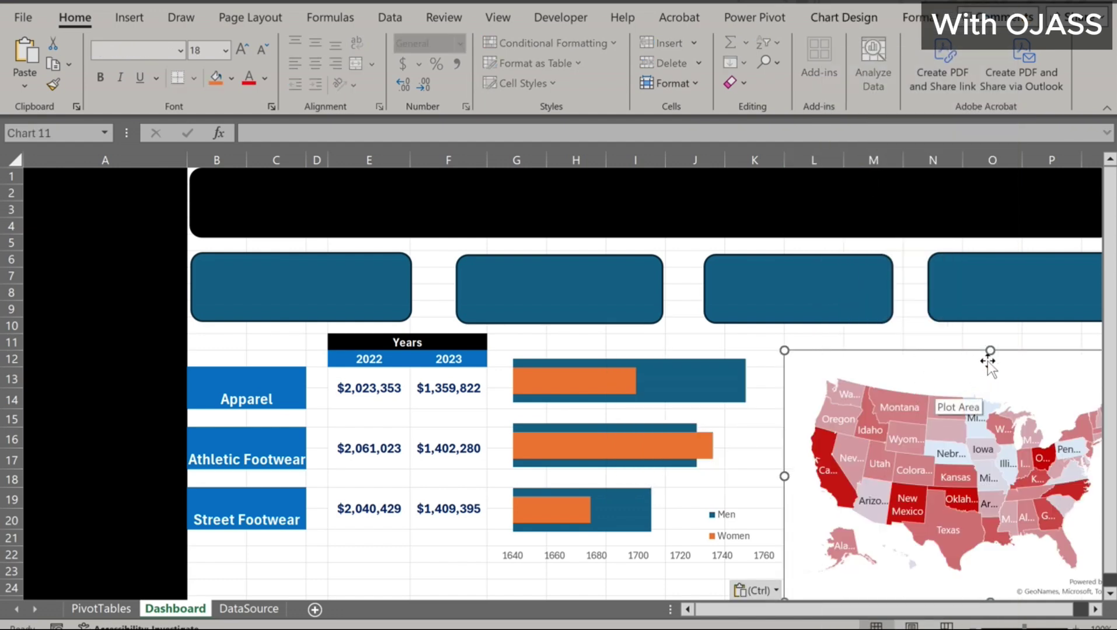
# Shrink the map chart and place it beside the bar chart from row 11, shifting the bar chart slightly down
pyautogui.click(975, 376)
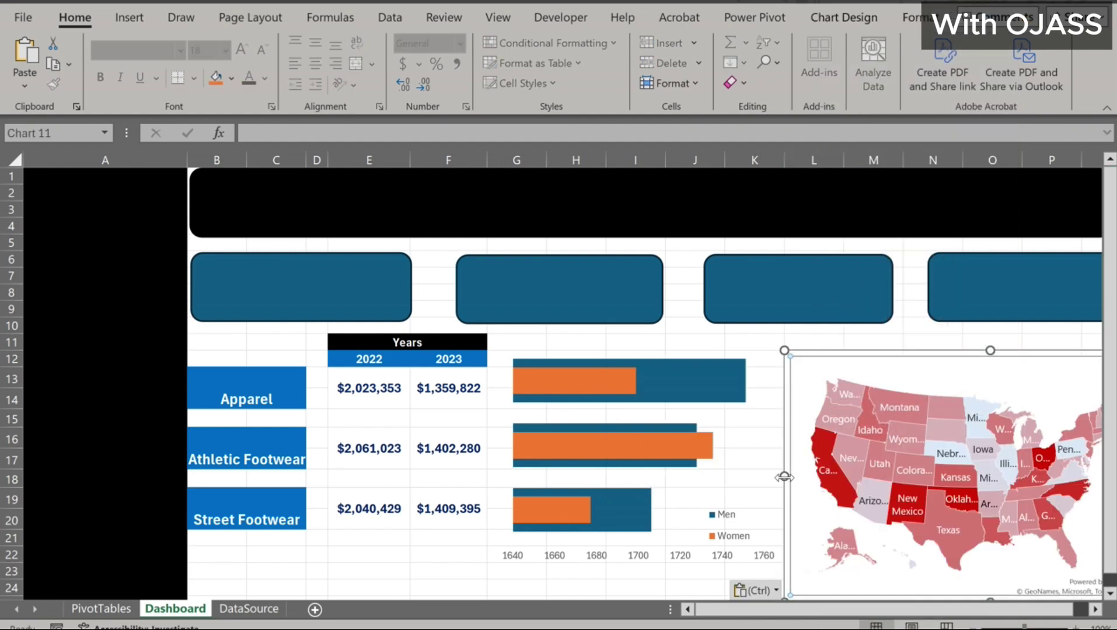
pyautogui.moveTo(785, 350); pyautogui.dragTo(761, 353)
pyautogui.moveTo(849, 356); pyautogui.dragTo(850, 351)
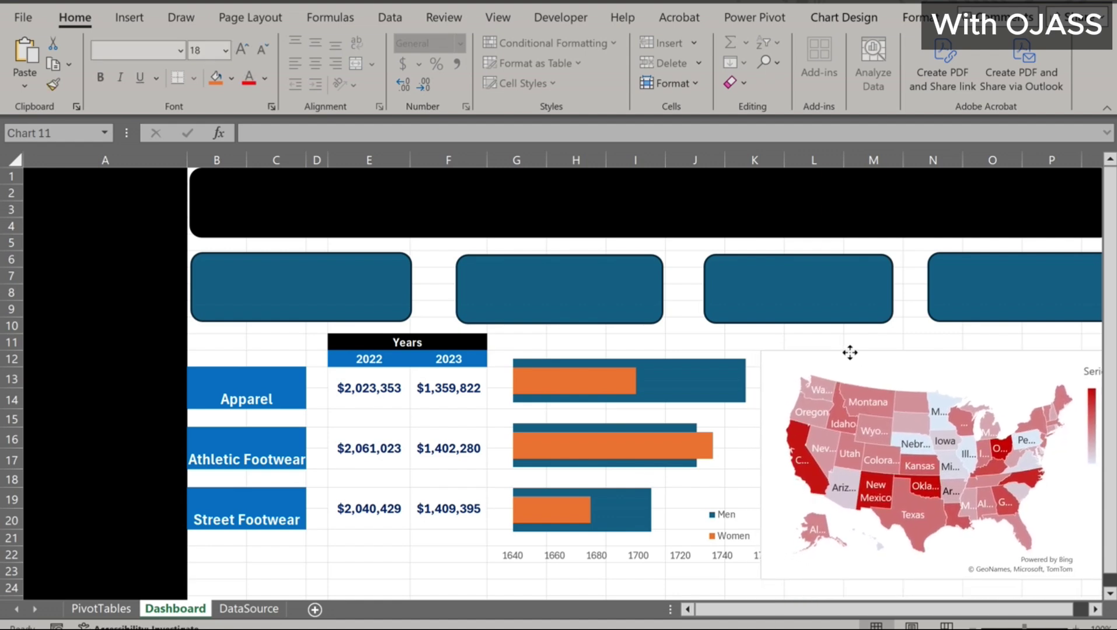
pyautogui.click(598, 345)
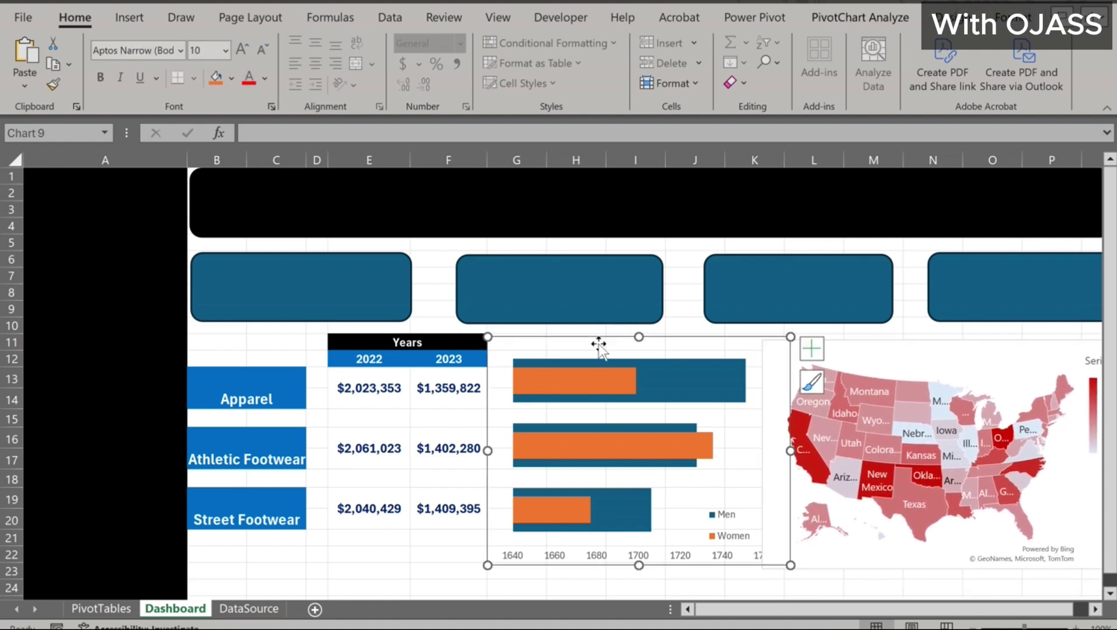
pyautogui.moveTo(626, 343); pyautogui.dragTo(625, 346)
pyautogui.click(959, 344)
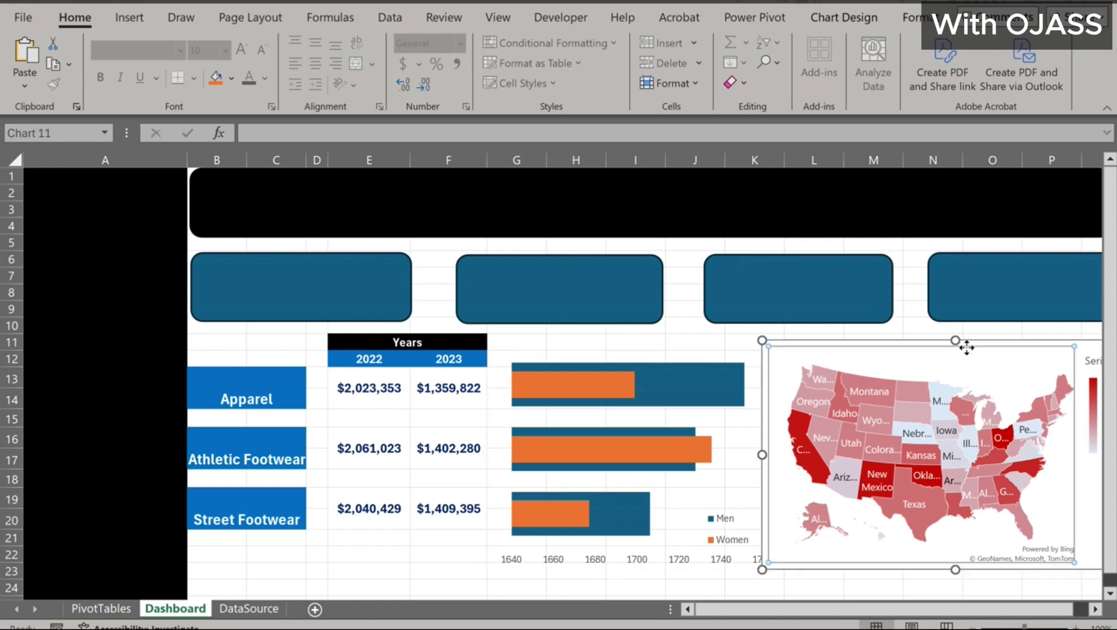
pyautogui.moveTo(958, 573); pyautogui.dragTo(955, 567)
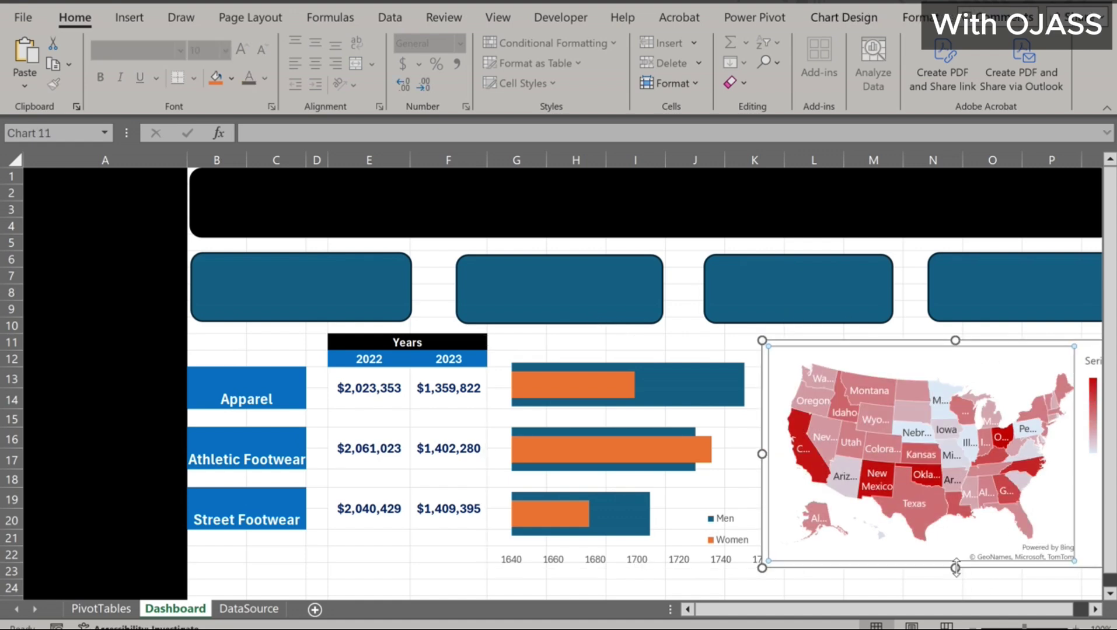
pyautogui.press('Tab')
# Copy the Years (Invoice Date) slicer from the PivotTables sheet and place it at the top of Dashboard column A
pyautogui.click(101, 609)
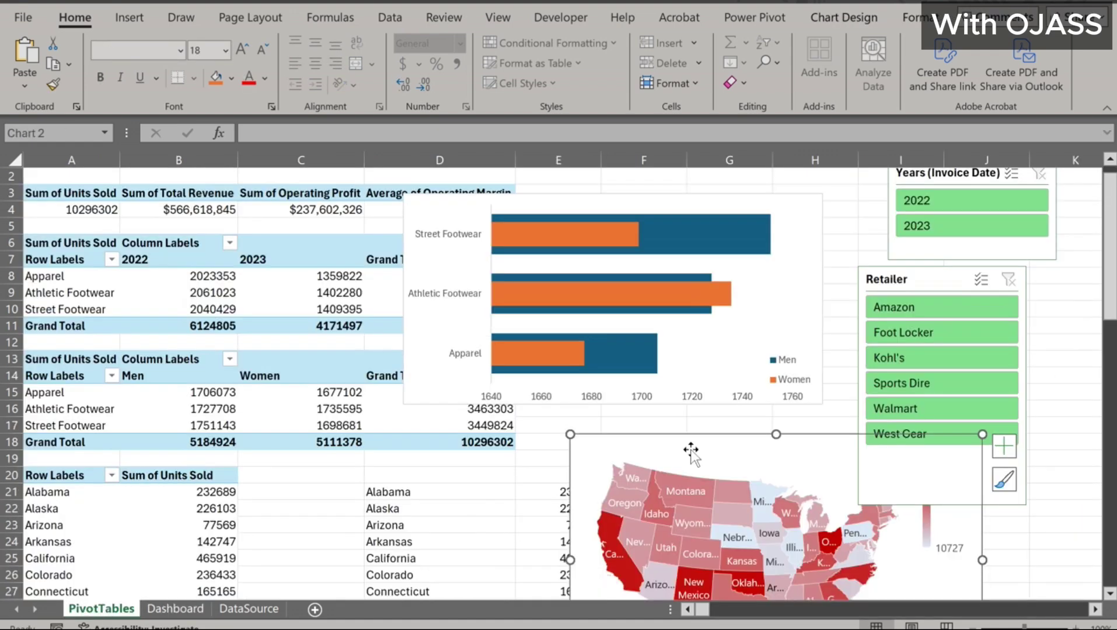
pyautogui.rightClick(923, 285)
pyautogui.press('Escape')
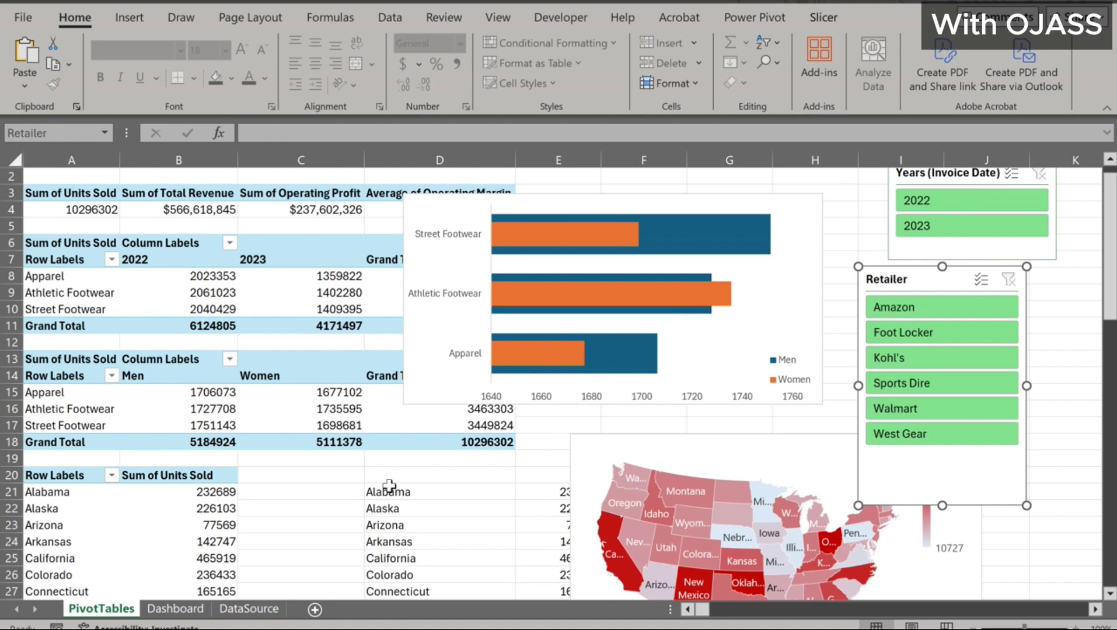
pyautogui.press('Tab')
pyautogui.hotkey('ctrl', 'c')
pyautogui.click(175, 609)
pyautogui.rightClick(58, 204)
pyautogui.click(91, 91)
pyautogui.moveTo(88, 251); pyautogui.dragTo(88, 185)
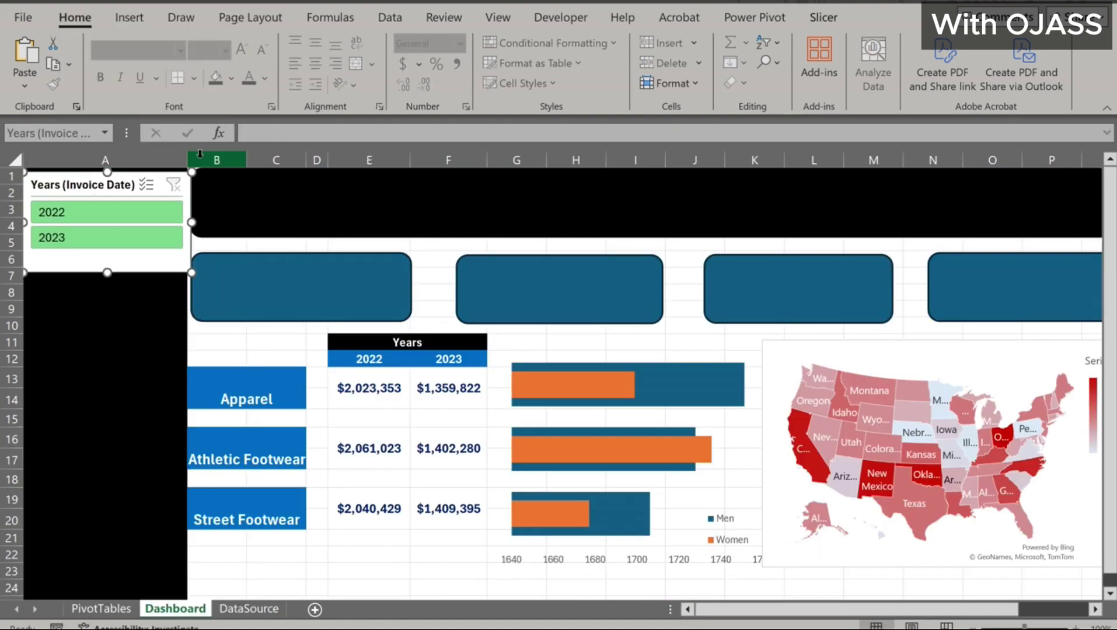
pyautogui.press('Escape')
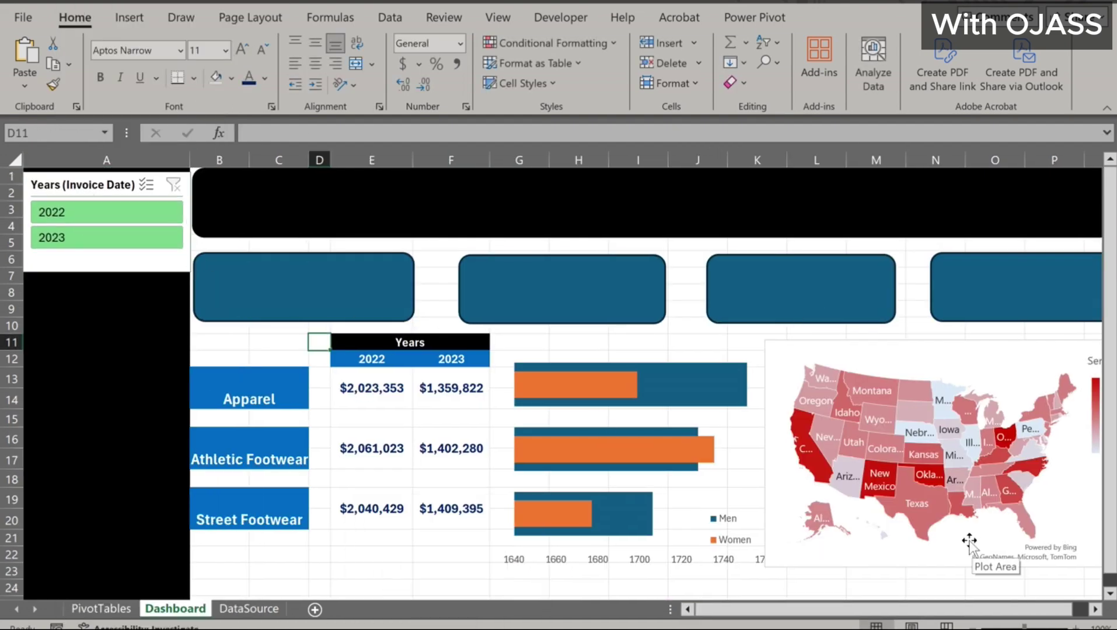
# Copy the Retailer slicer from the PivotTables sheet and place it directly below the Years slicer in Dashboard column A
pyautogui.click(100, 608)
pyautogui.rightClick(910, 314)
pyautogui.click(946, 185)
pyautogui.click(175, 608)
pyautogui.hotkey('ctrl', 'v')
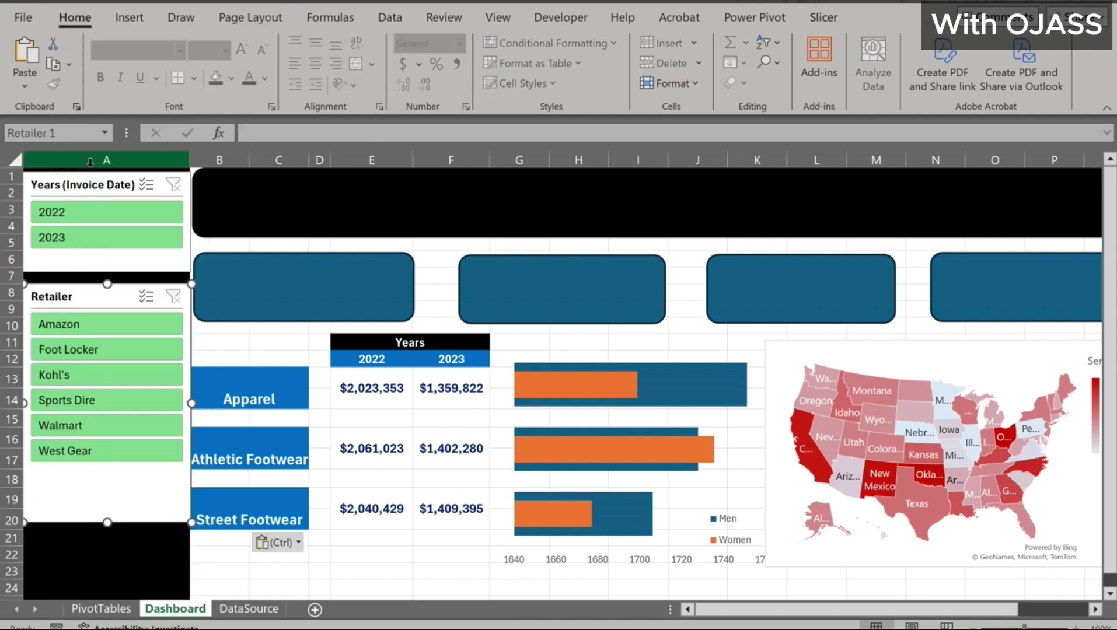
pyautogui.moveTo(140, 380); pyautogui.dragTo(139, 371)
# Test the slicers with Sports Dire and 2022, and end with the dashboard filtered to 2023 and Foot Locker
pyautogui.click(139, 371)
pyautogui.click(142, 402)
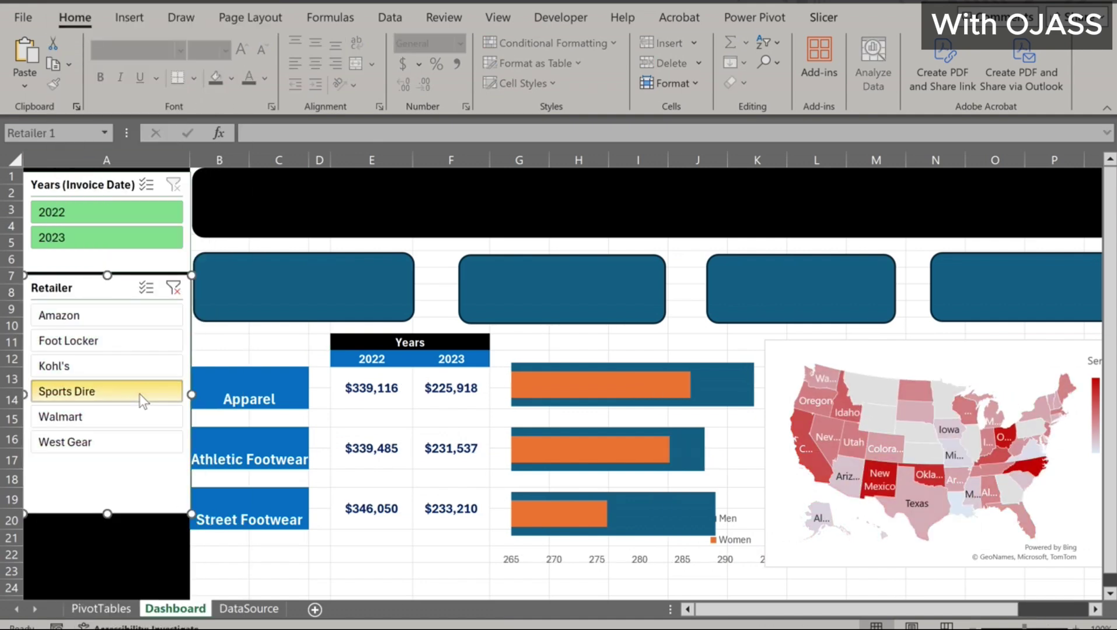
pyautogui.click(94, 223)
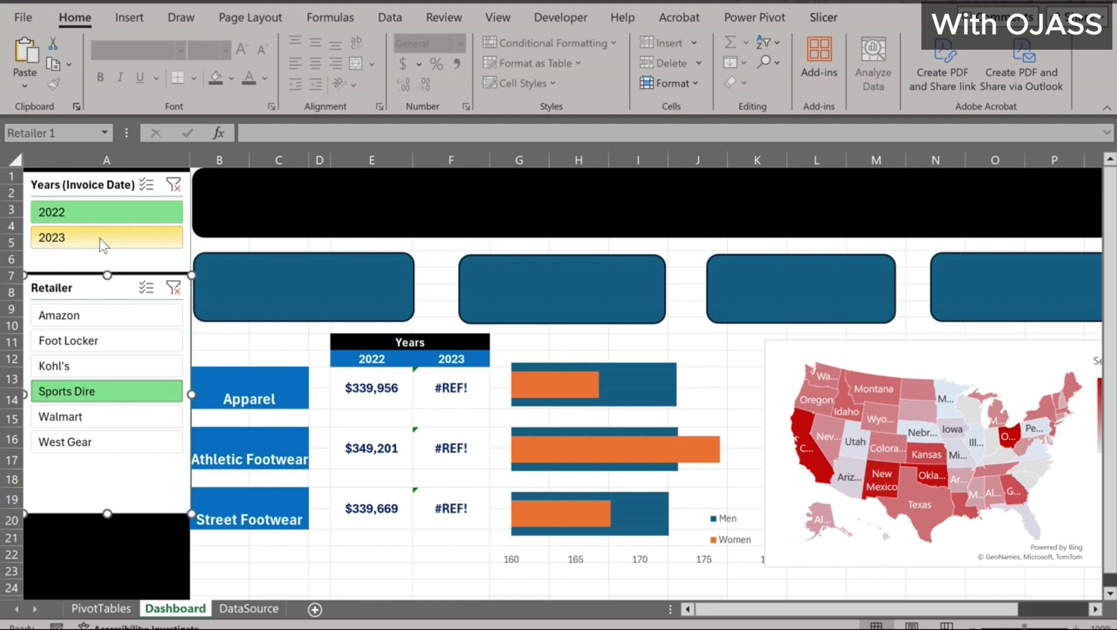
pyautogui.click(102, 240)
pyautogui.click(102, 340)
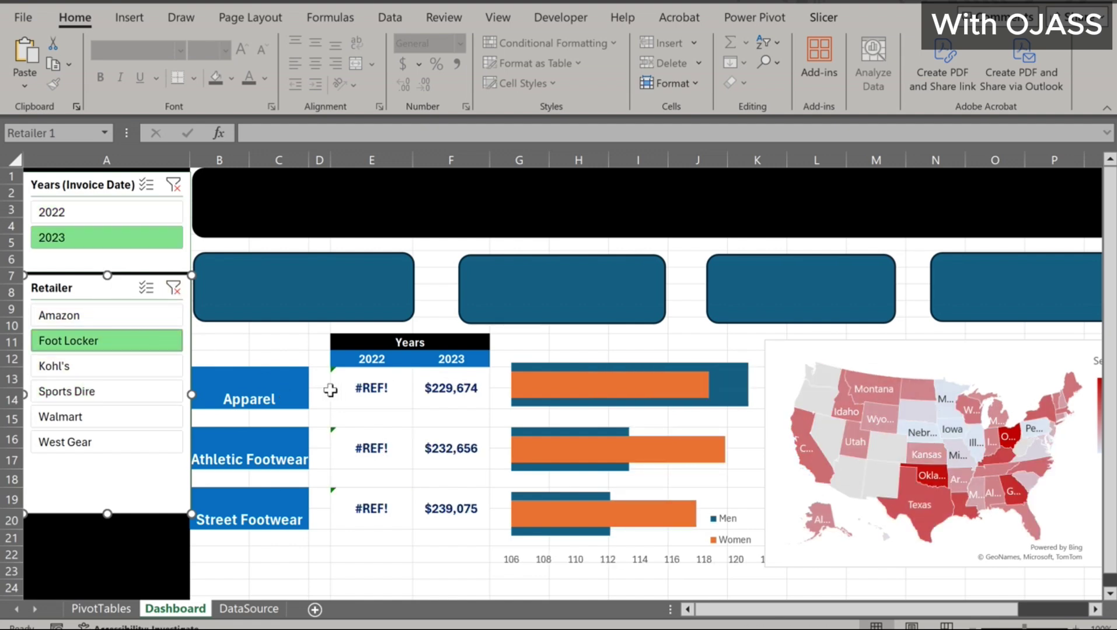
# Wrap the 2022 Apparel formula in E13 in IFERROR so that it returns "-" on an error
pyautogui.click(359, 391)
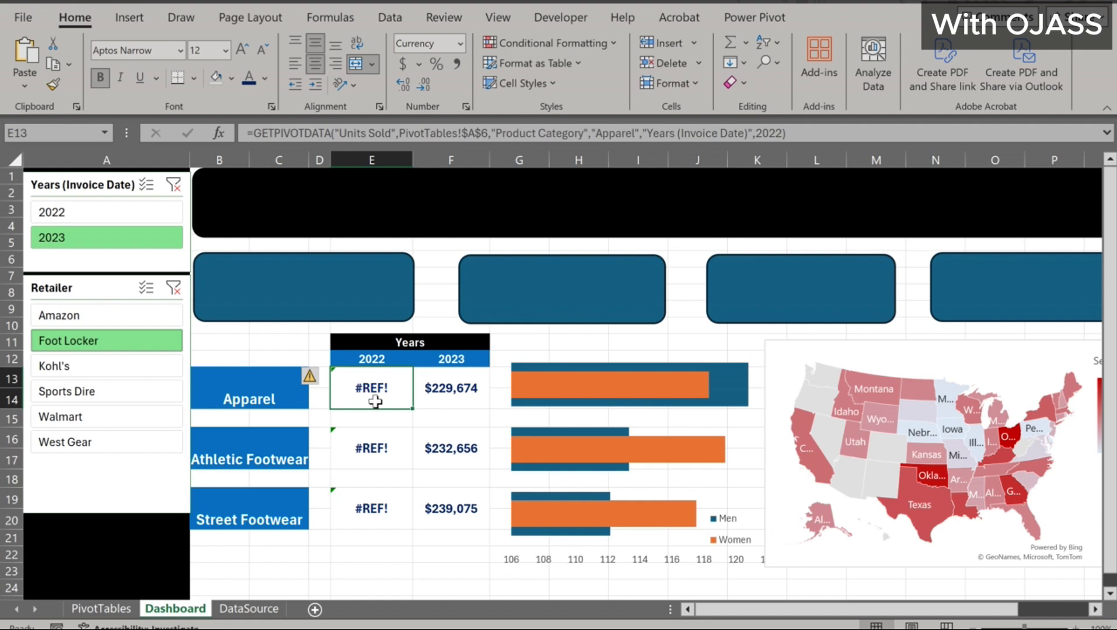
pyautogui.click(255, 131)
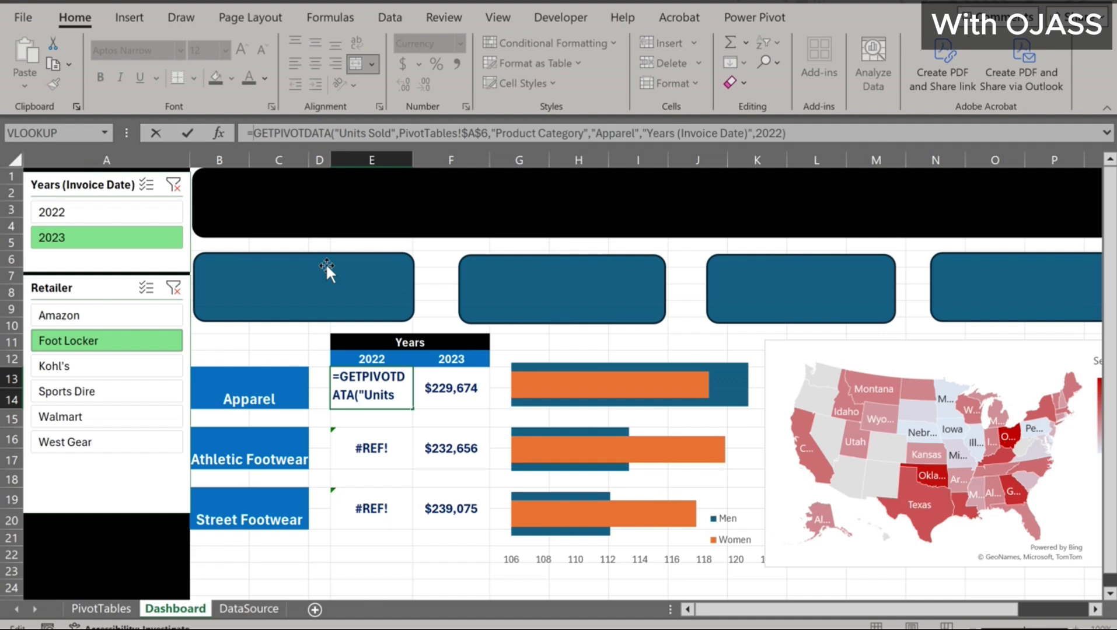
pyautogui.write('if')
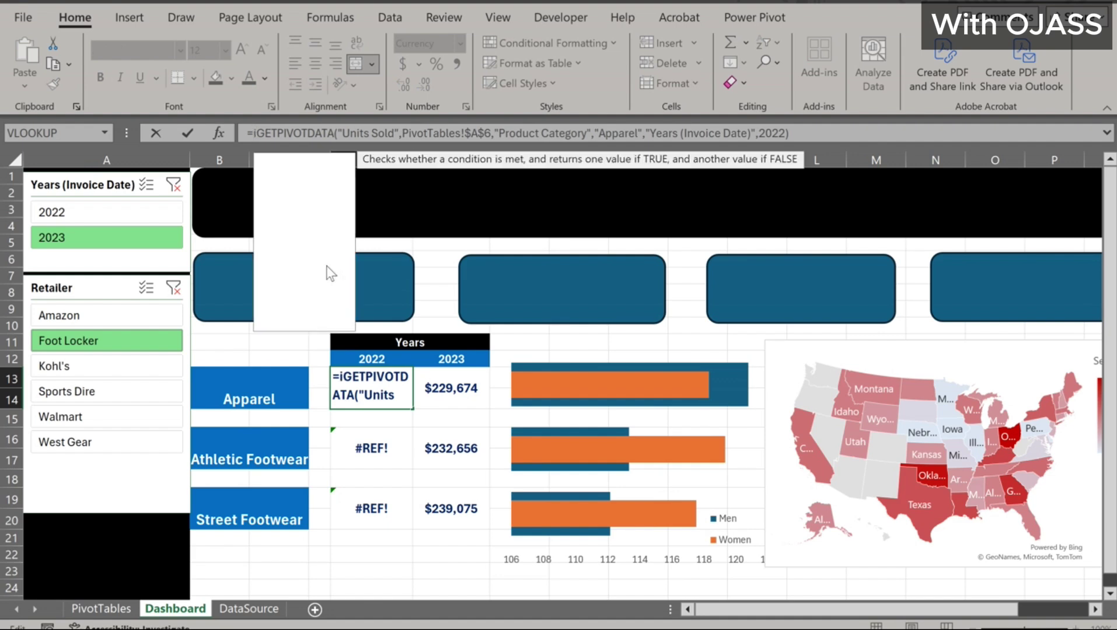
pyautogui.press('Down')
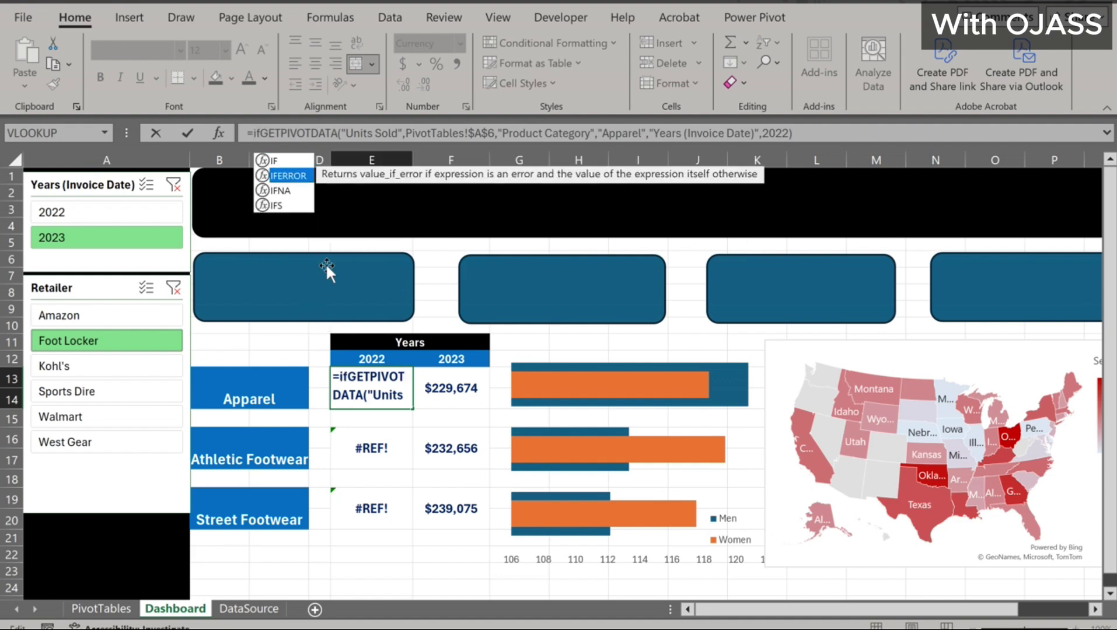
pyautogui.press('Tab')
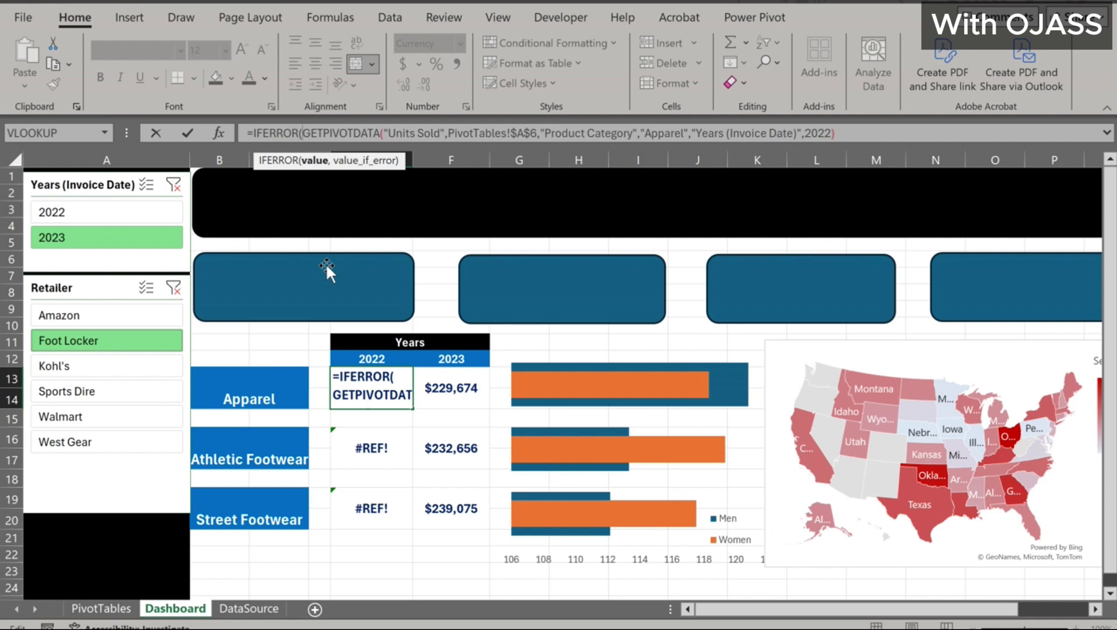
pyautogui.click(842, 133)
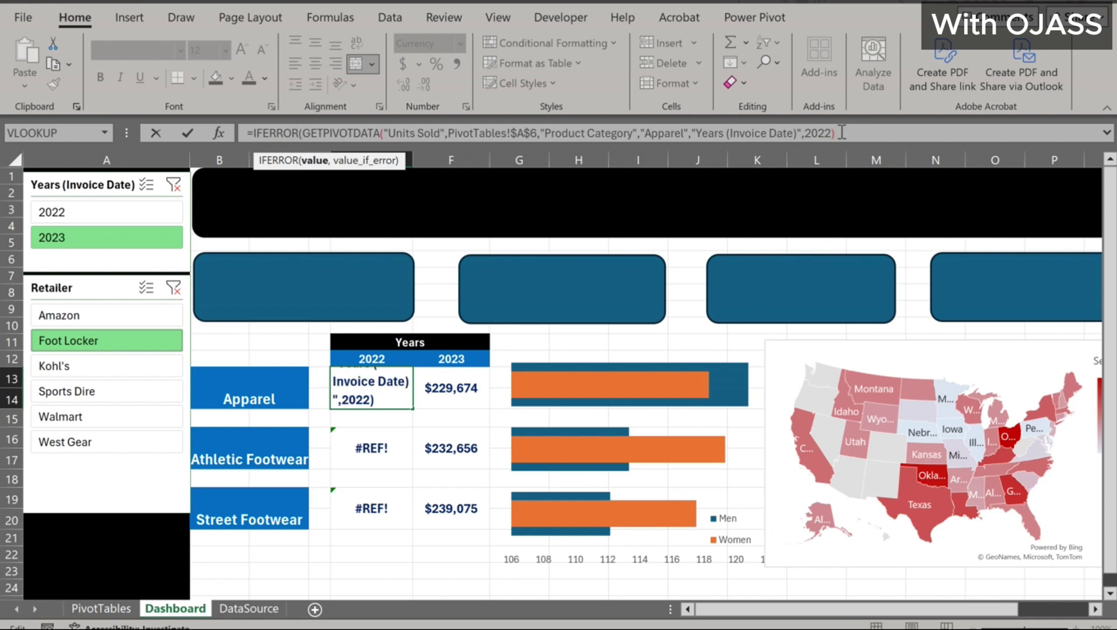
pyautogui.write(',"-')
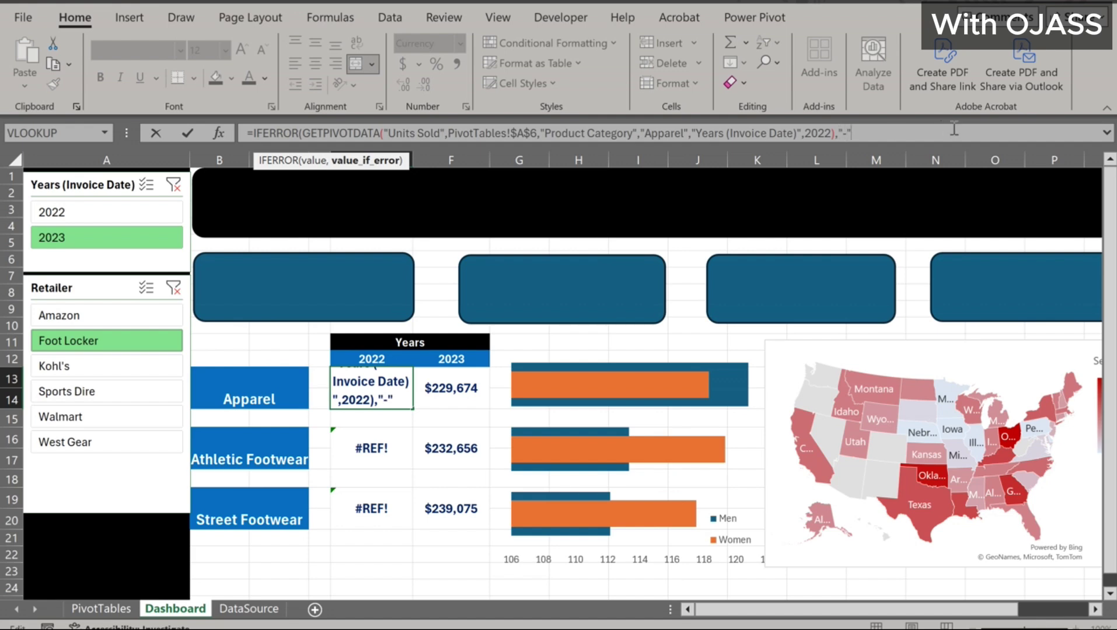
pyautogui.write('")')
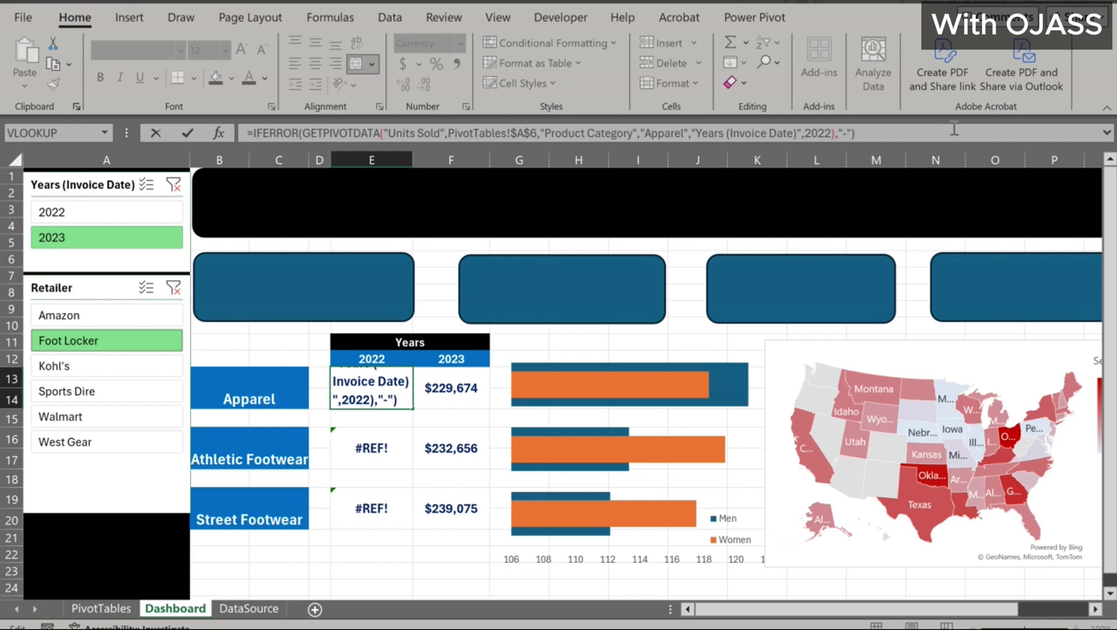
pyautogui.press('Return')
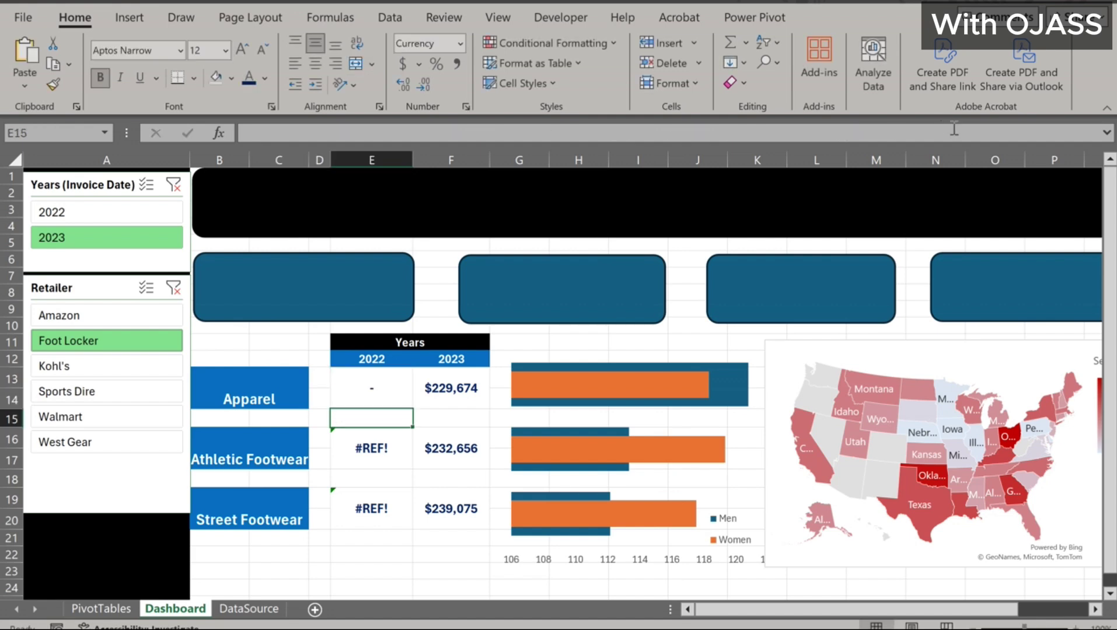
# Wrap the 2022 Athletic Footwear formula in E16 in IFERROR with "-" as the error value
pyautogui.click(383, 452)
pyautogui.click(256, 135)
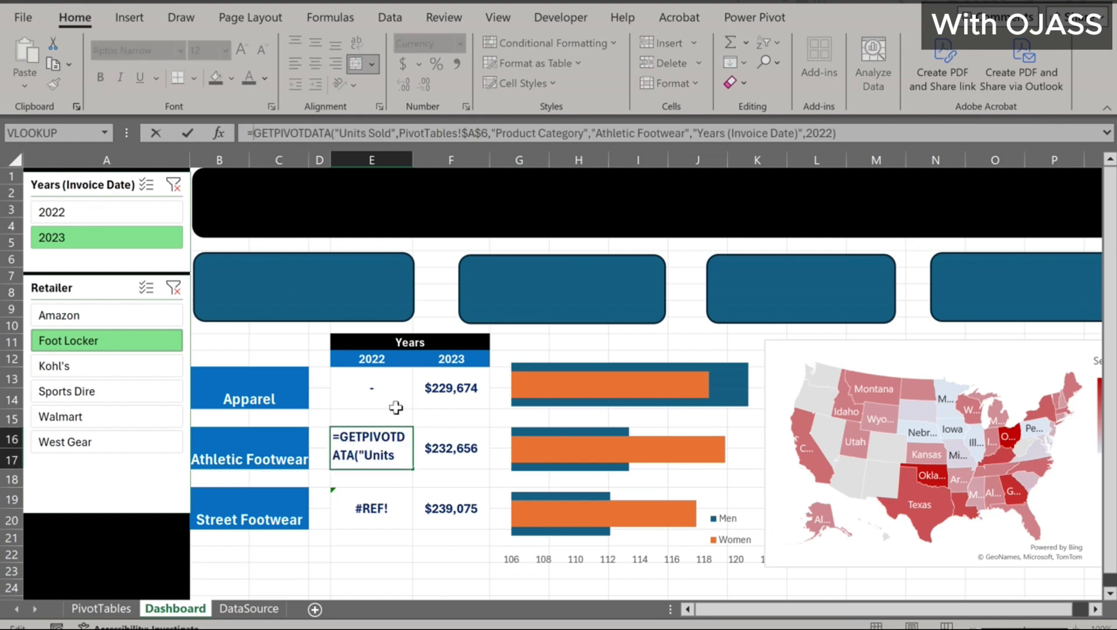
pyautogui.write('ifer')
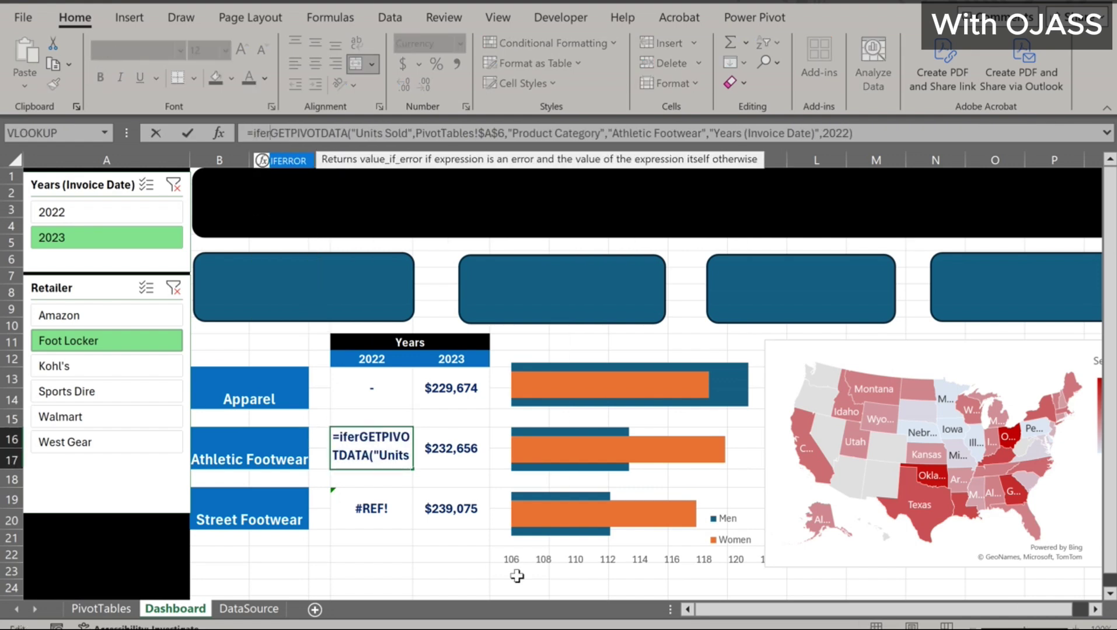
pyautogui.press('Tab')
pyautogui.click(886, 135)
pyautogui.write(',"-')
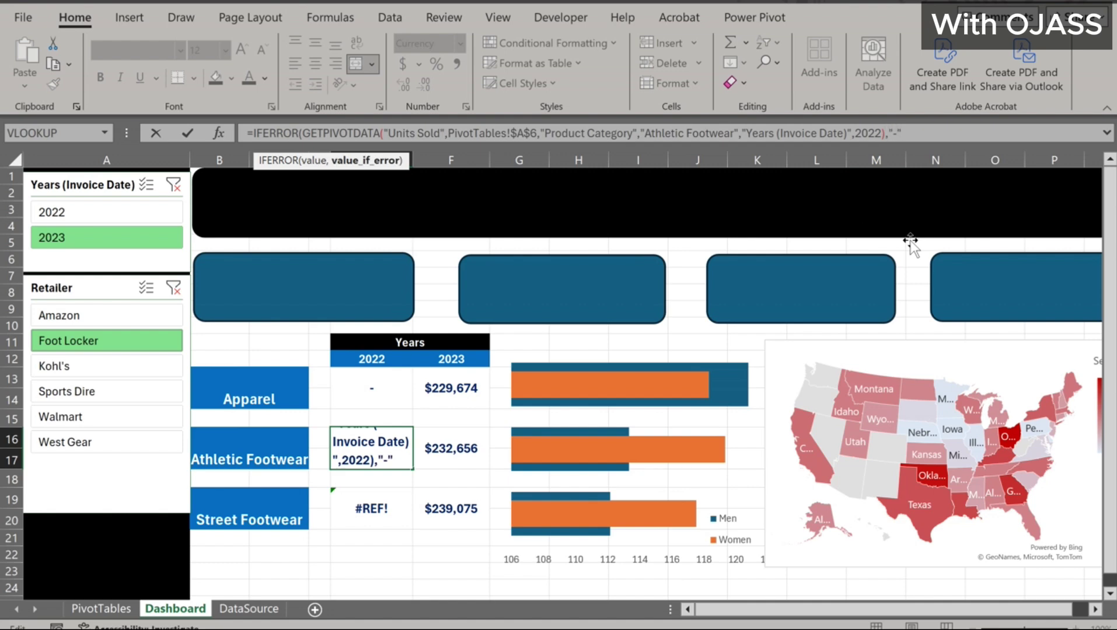
pyautogui.press('Return')
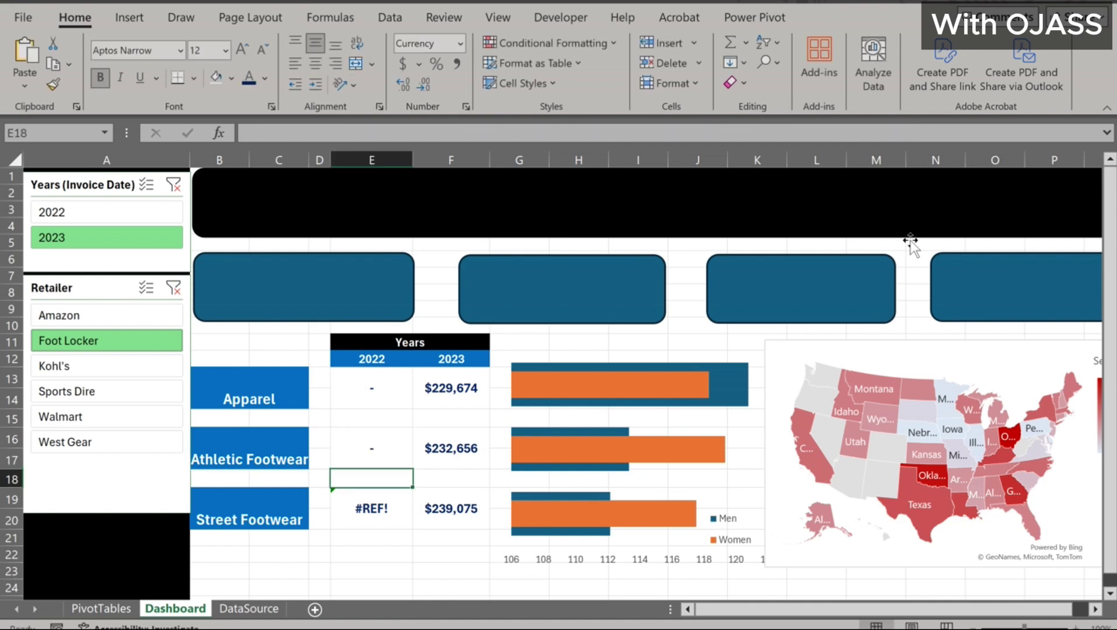
# Wrap the 2022 Street Footwear formula in E19 in IFERROR with "-" as the error value
pyautogui.click(366, 509)
pyautogui.click(254, 133)
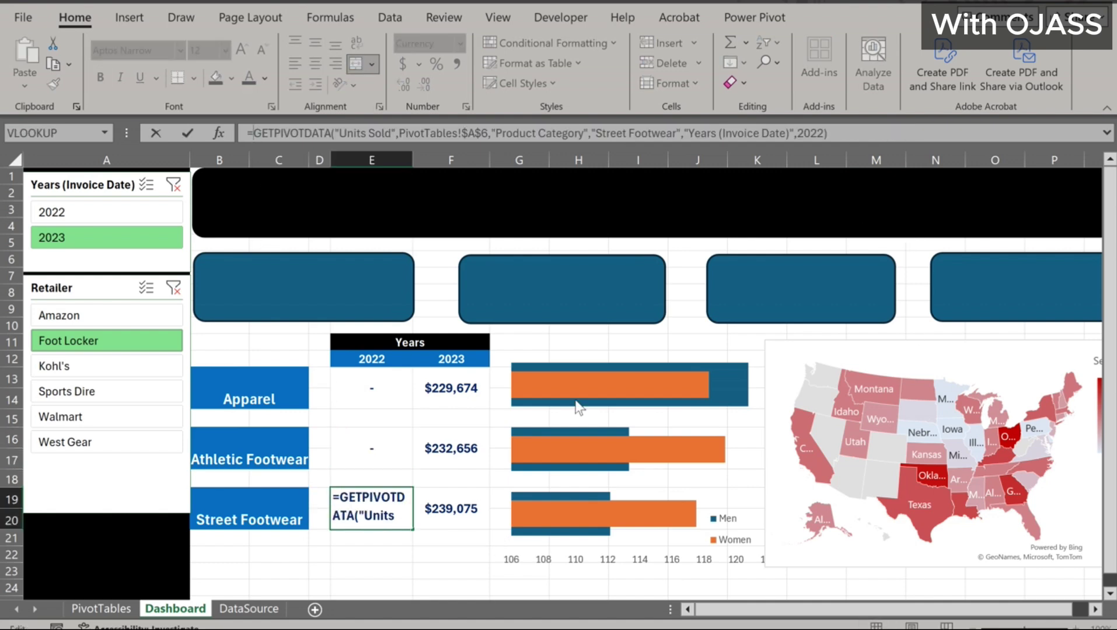
pyautogui.write('if')
pyautogui.press('Down')
pyautogui.press('Tab')
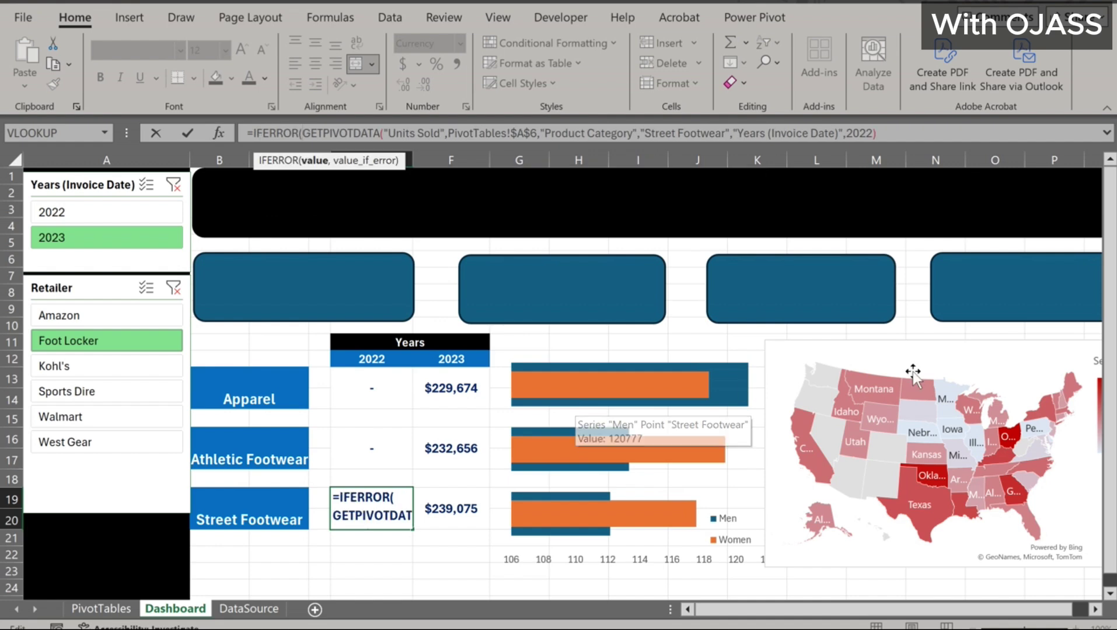
pyautogui.click(881, 133)
pyautogui.write(',')
pyautogui.press('Return')
# Wrap the 2023 Street Footwear formula in F19 in IFERROR with "-" as the error value
pyautogui.click(459, 515)
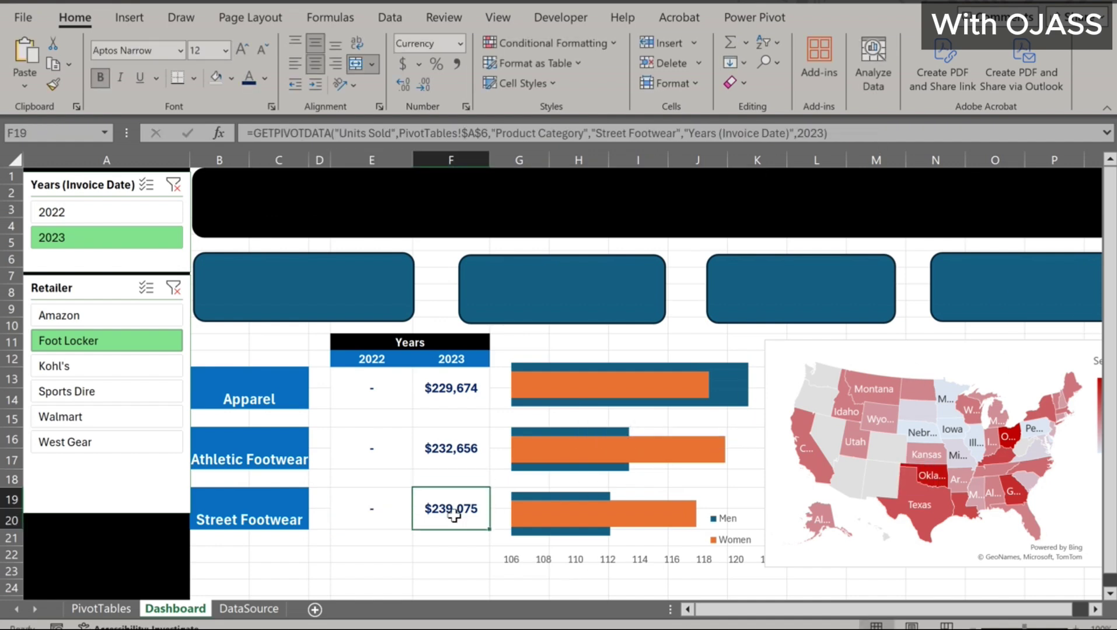
pyautogui.click(254, 134)
pyautogui.write('if')
pyautogui.press('Down')
pyautogui.press('Tab')
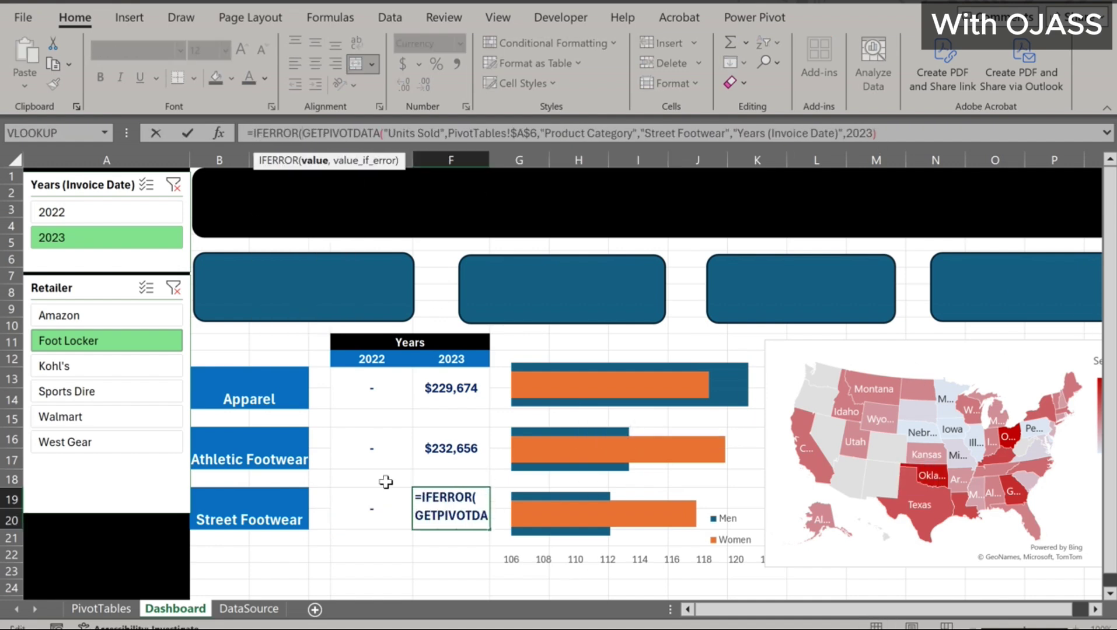
pyautogui.click(891, 133)
pyautogui.write(',')
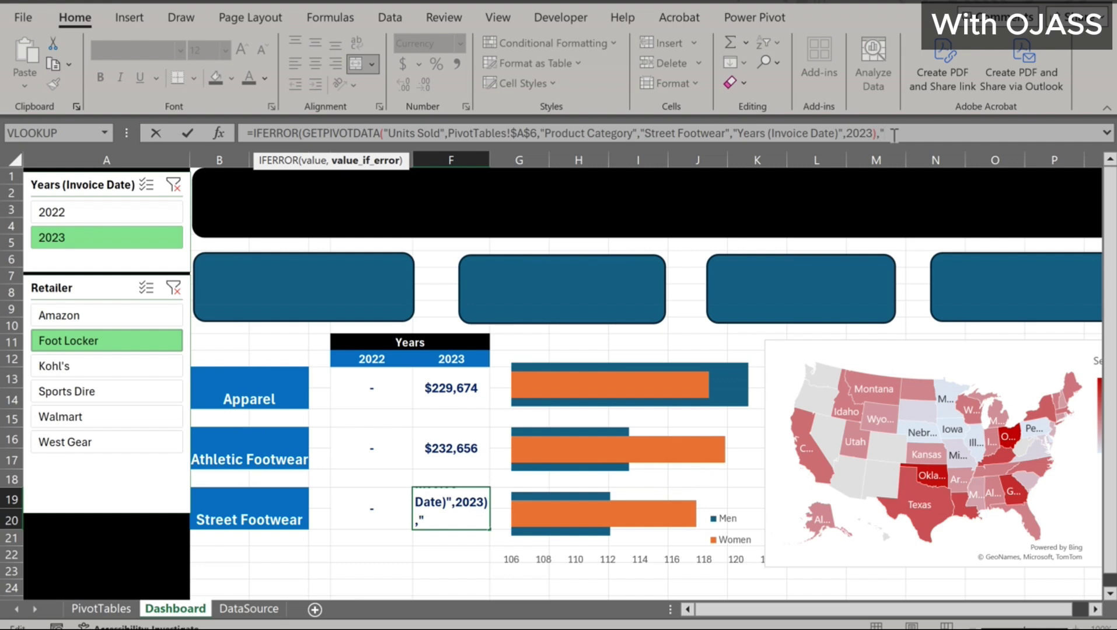
pyautogui.write('"-")')
pyautogui.press('Return')
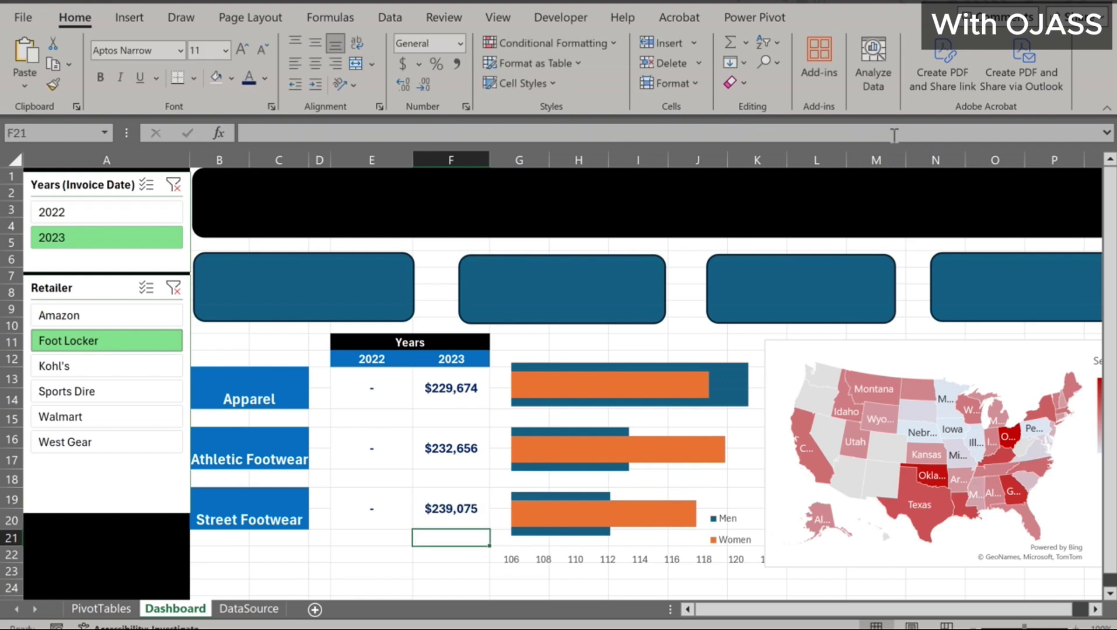
# Test the slicers with Sports Dire, 2022, Walmart and West Gear, and end with the dashboard filtered to 2022 and Amazon
pyautogui.click(105, 389)
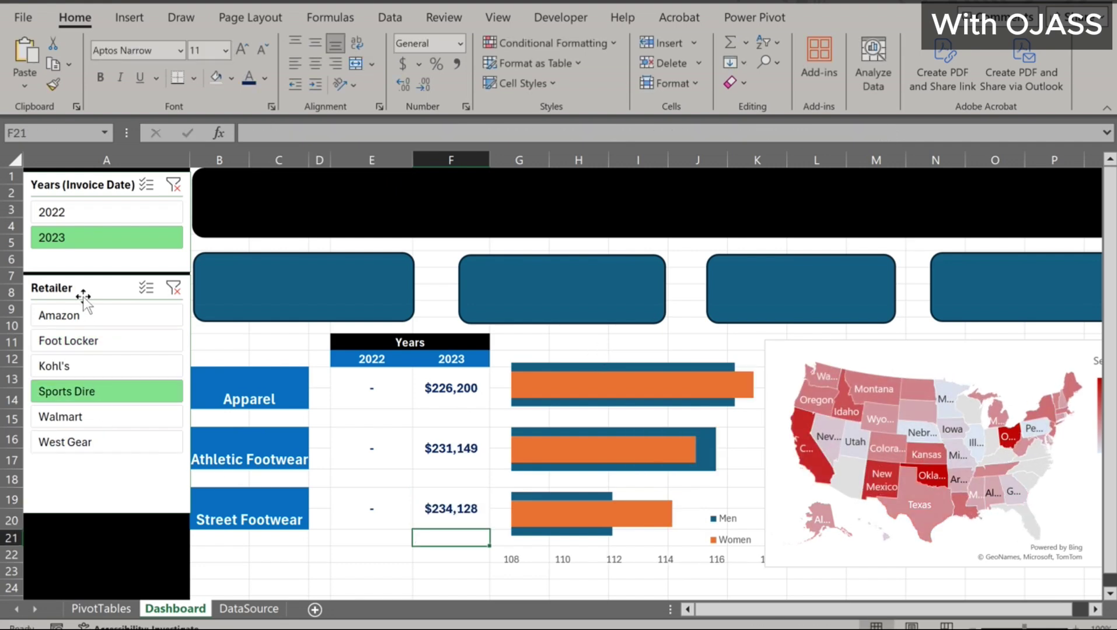
pyautogui.click(82, 211)
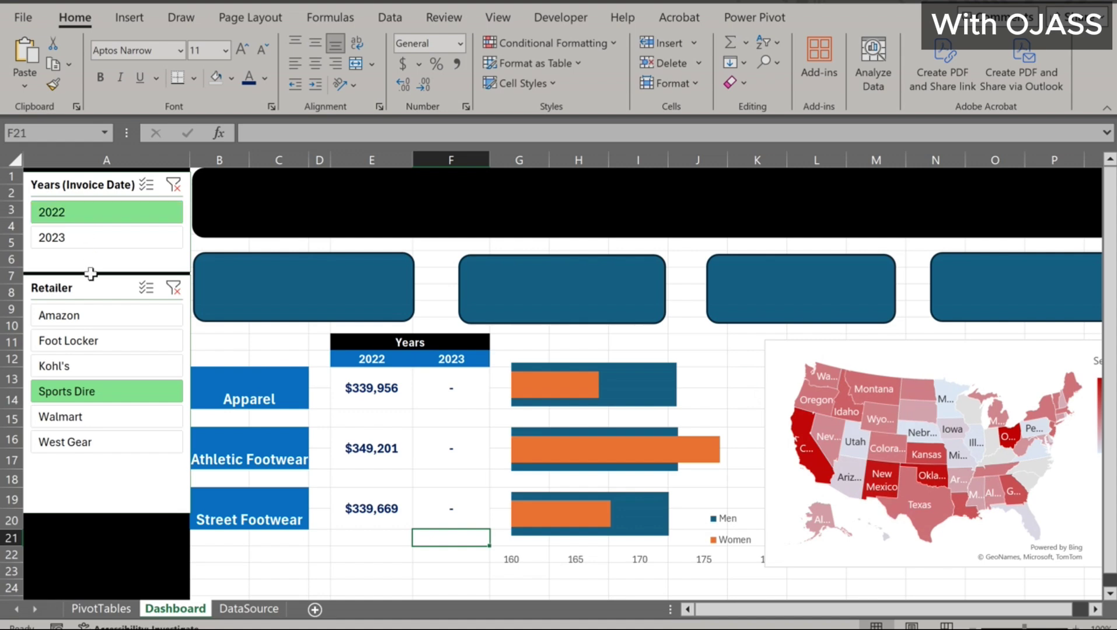
pyautogui.click(97, 416)
pyautogui.click(95, 436)
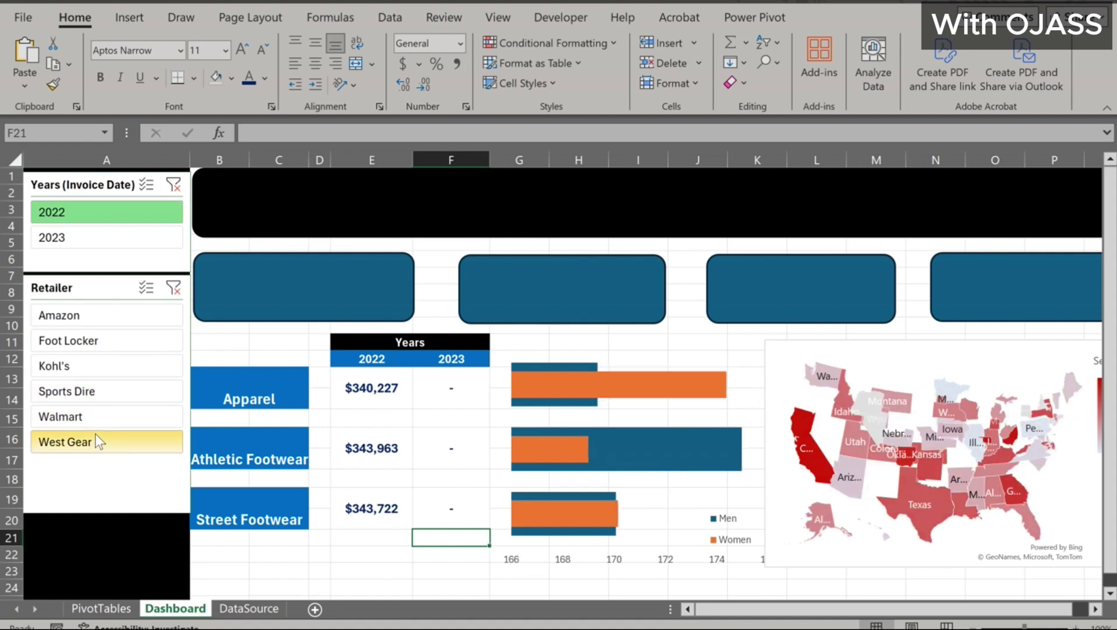
pyautogui.click(65, 316)
# Add the heading Gender Type in merged cells H11:I11 above the bar chart, in bold, size 12 and dark blue
pyautogui.click(579, 325)
pyautogui.moveTo(577, 343); pyautogui.dragTo(642, 339)
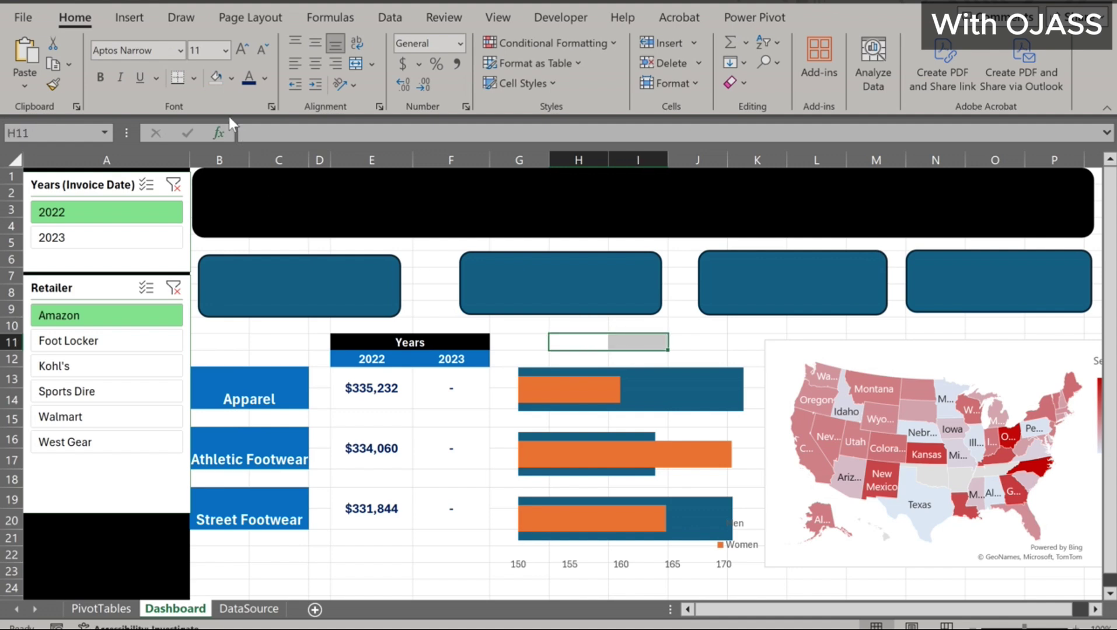
pyautogui.write('Gender Type')
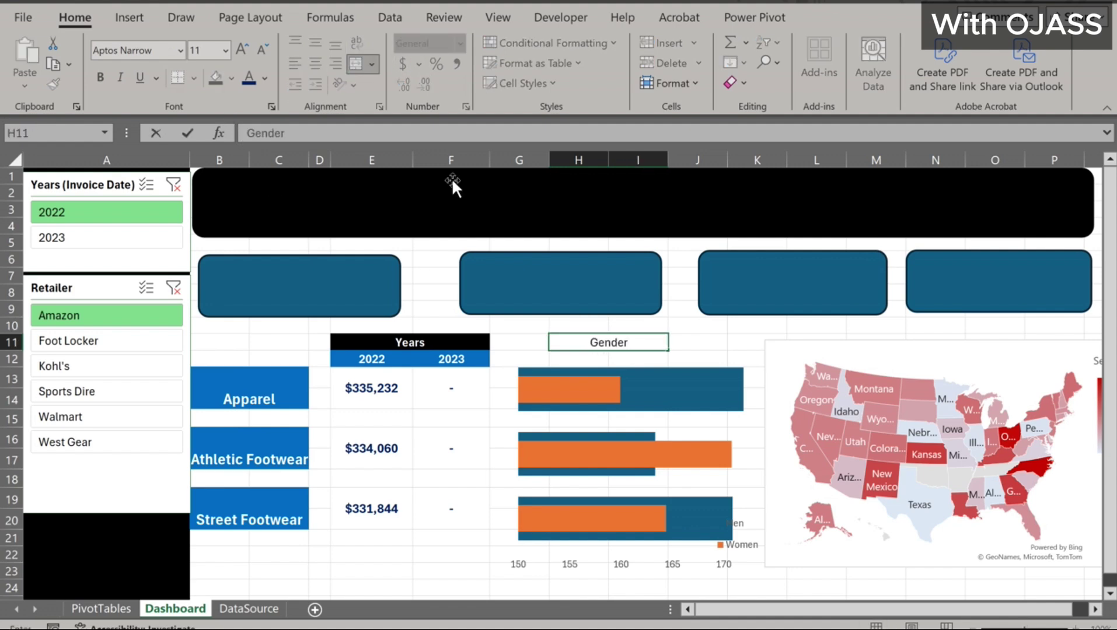
pyautogui.click(100, 78)
pyautogui.click(225, 51)
pyautogui.click(206, 156)
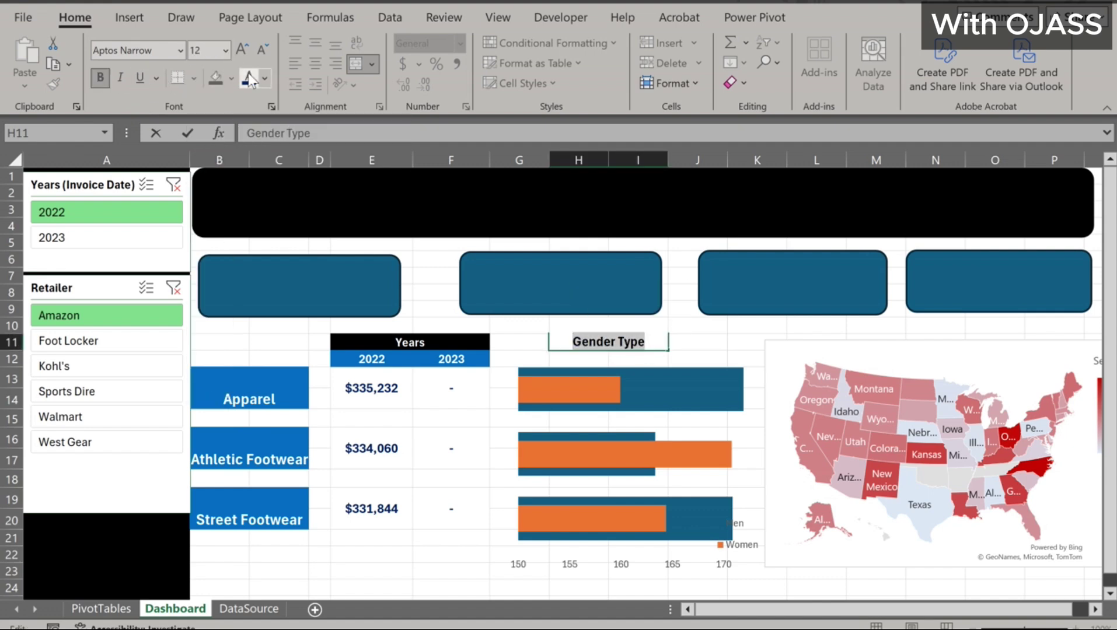
pyautogui.click(660, 339)
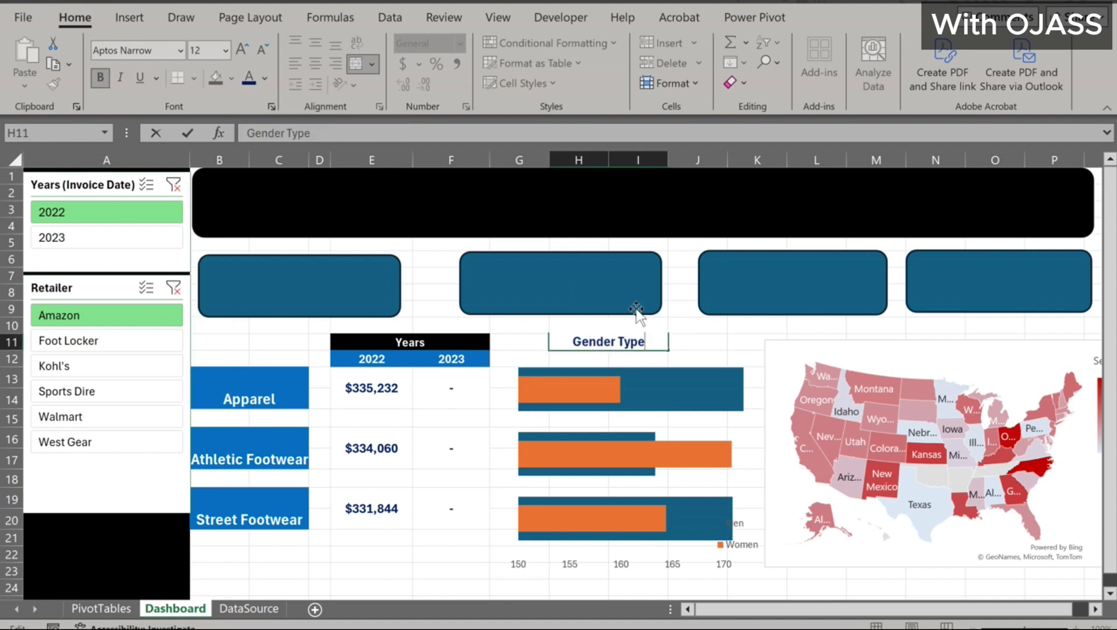
pyautogui.click(616, 325)
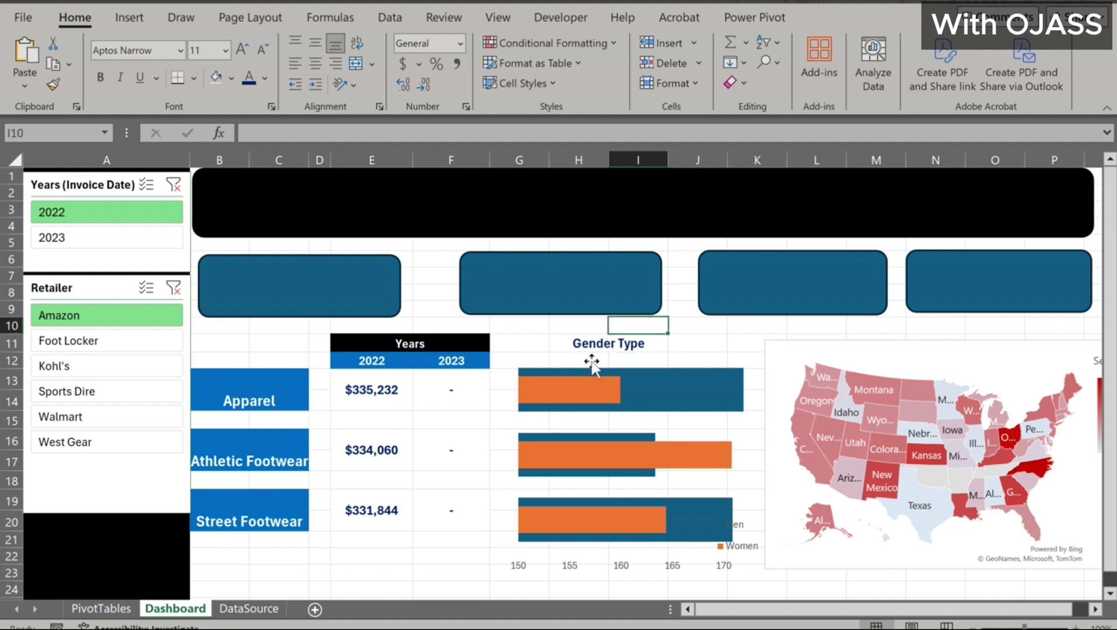
# Give the Gender Type heading cell a black fill and white font colour
pyautogui.click(595, 345)
pyautogui.click(231, 78)
pyautogui.click(226, 119)
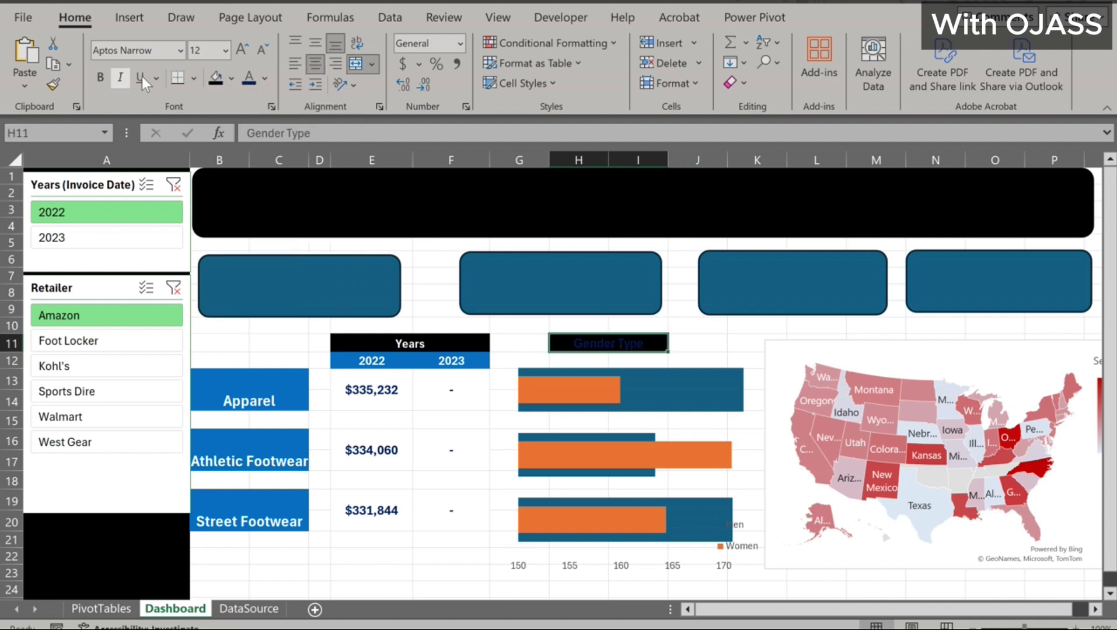
pyautogui.click(265, 78)
pyautogui.click(253, 149)
# Move the map chart slightly down to start at row 12, leaving row 11 free above it
pyautogui.click(856, 350)
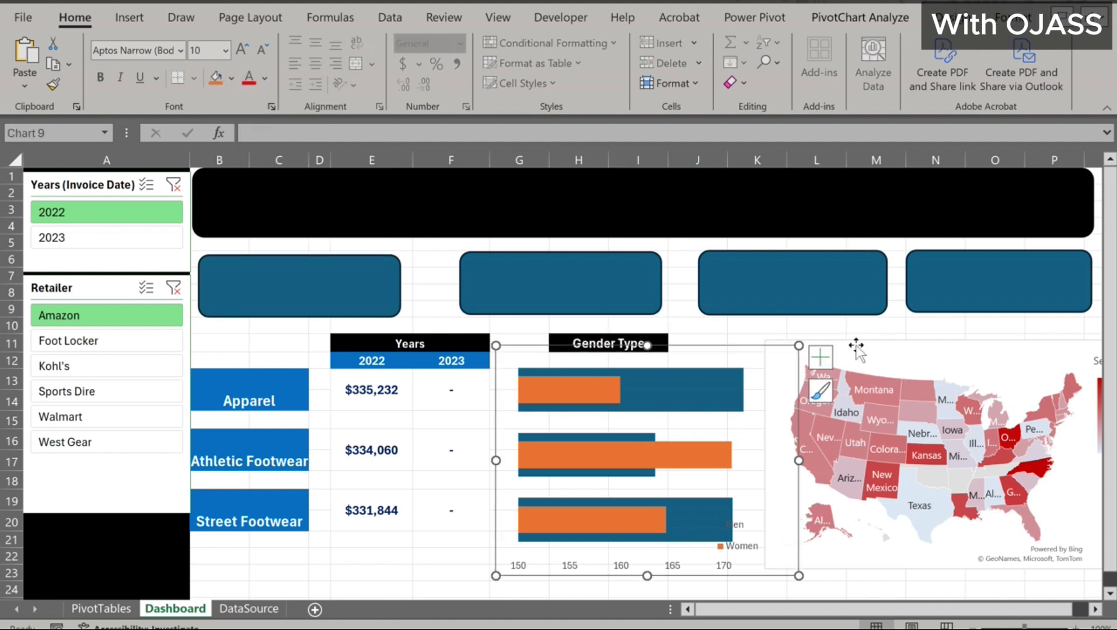
pyautogui.click(774, 336)
pyautogui.click(776, 347)
pyautogui.moveTo(776, 348); pyautogui.dragTo(776, 365)
# Merge cells L11:O11 above the map chart and add the heading STATE MAP with a black fill
pyautogui.click(849, 342)
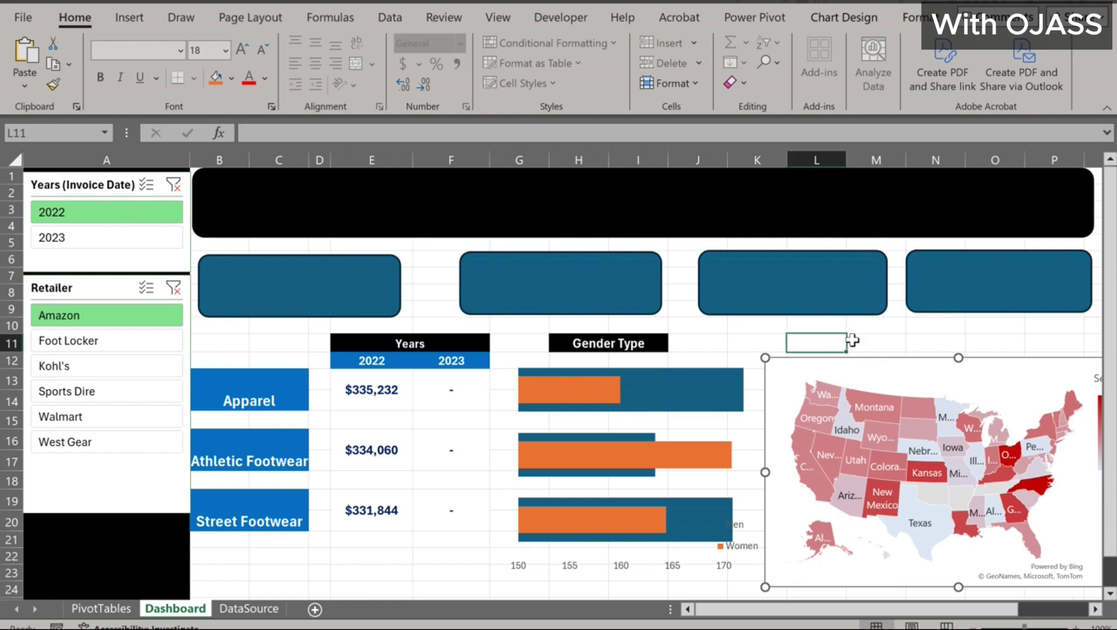
pyautogui.moveTo(852, 340); pyautogui.dragTo(992, 342)
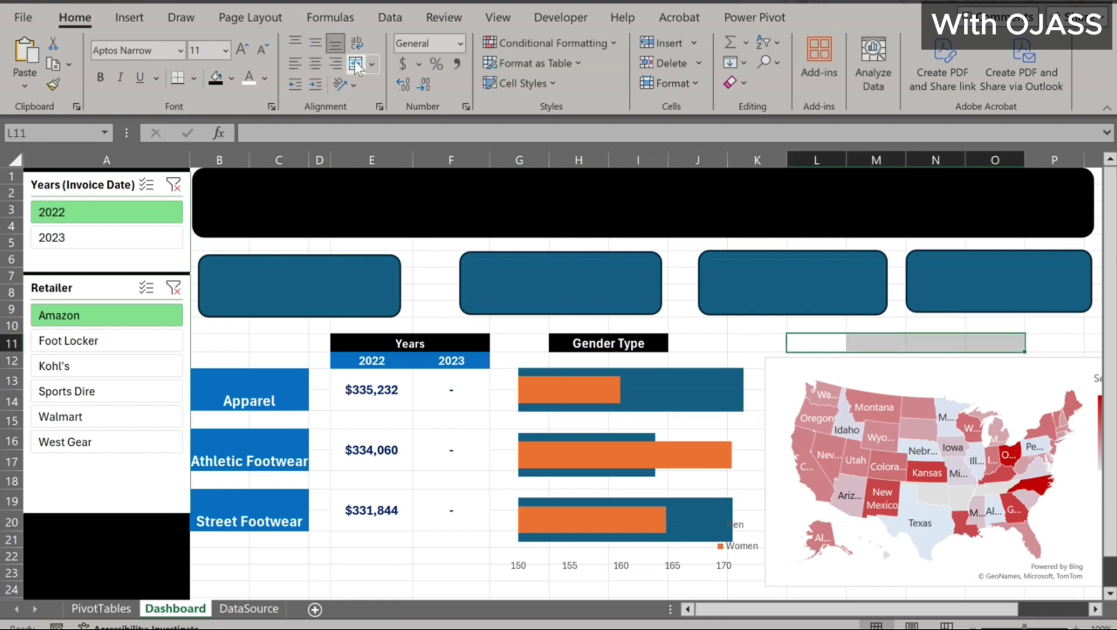
pyautogui.click(355, 62)
pyautogui.write('STATE MAP')
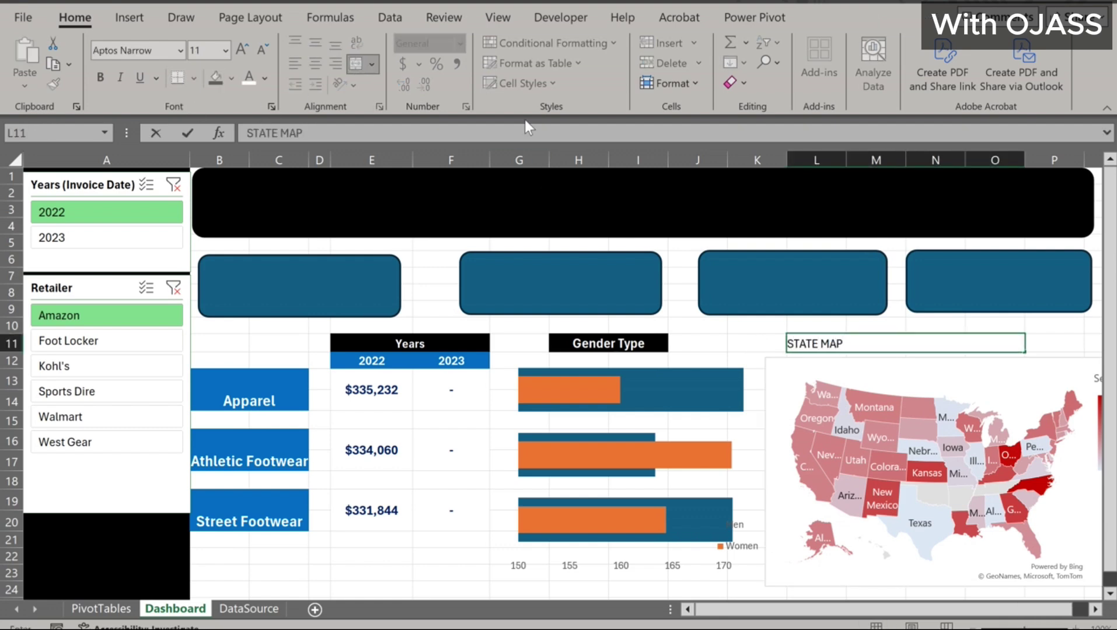
pyautogui.click(930, 374)
pyautogui.click(904, 344)
pyautogui.click(219, 80)
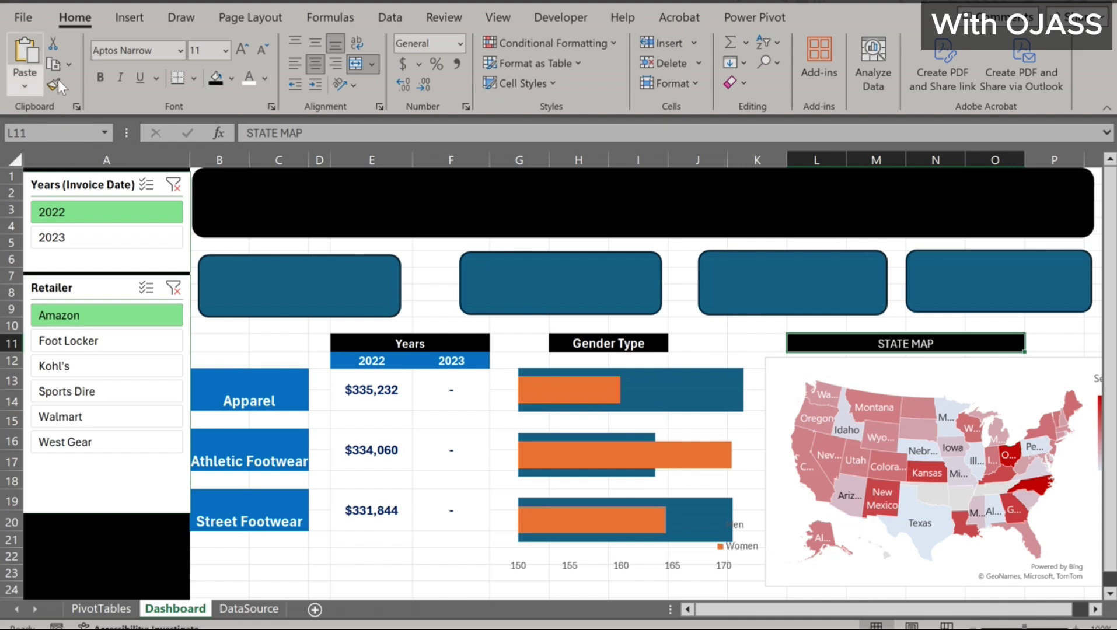
# Nudge the map chart slightly up toward its heading and set its chart area to No fill
pyautogui.moveTo(1079, 357); pyautogui.dragTo(1079, 350)
pyautogui.doubleClick(1079, 350)
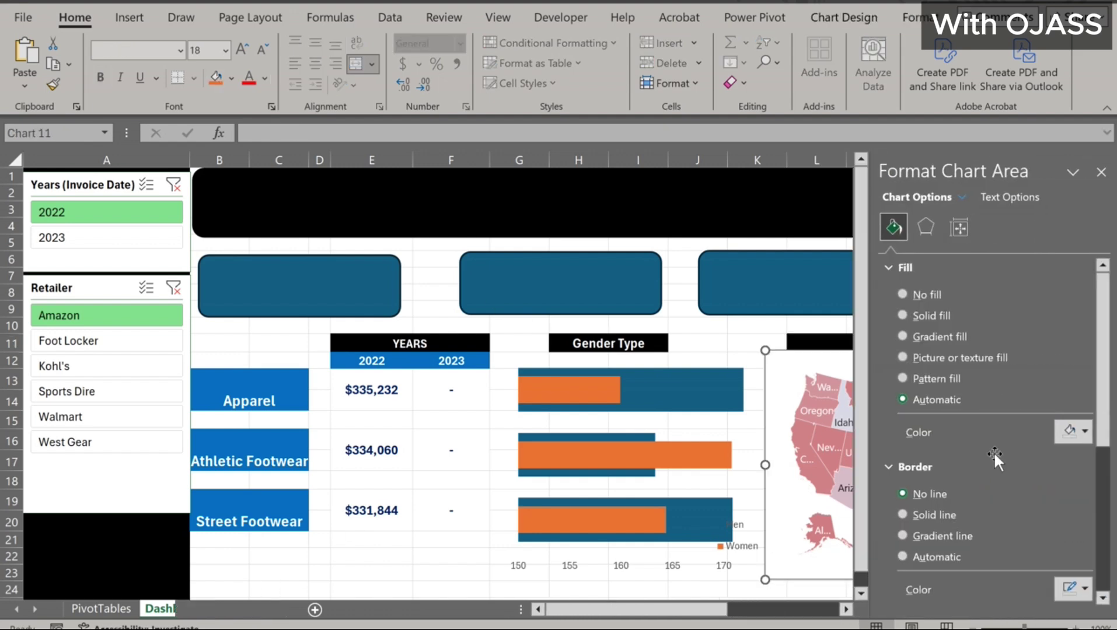
pyautogui.click(903, 294)
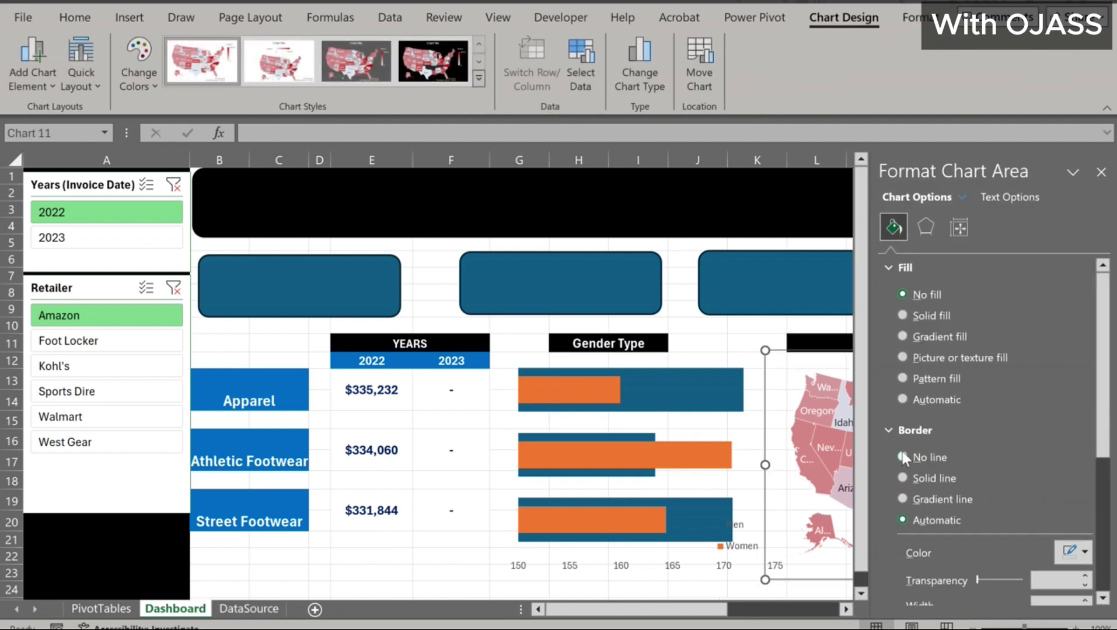
# Set the map chart's plot area to No fill with a No line border
pyautogui.click(790, 496)
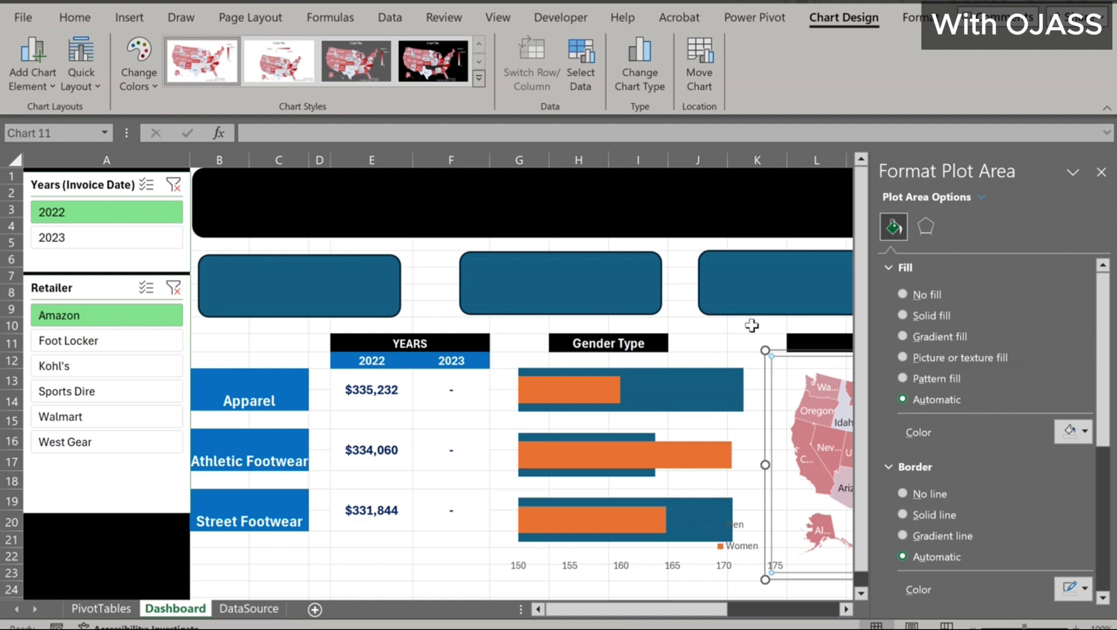
pyautogui.click(903, 490)
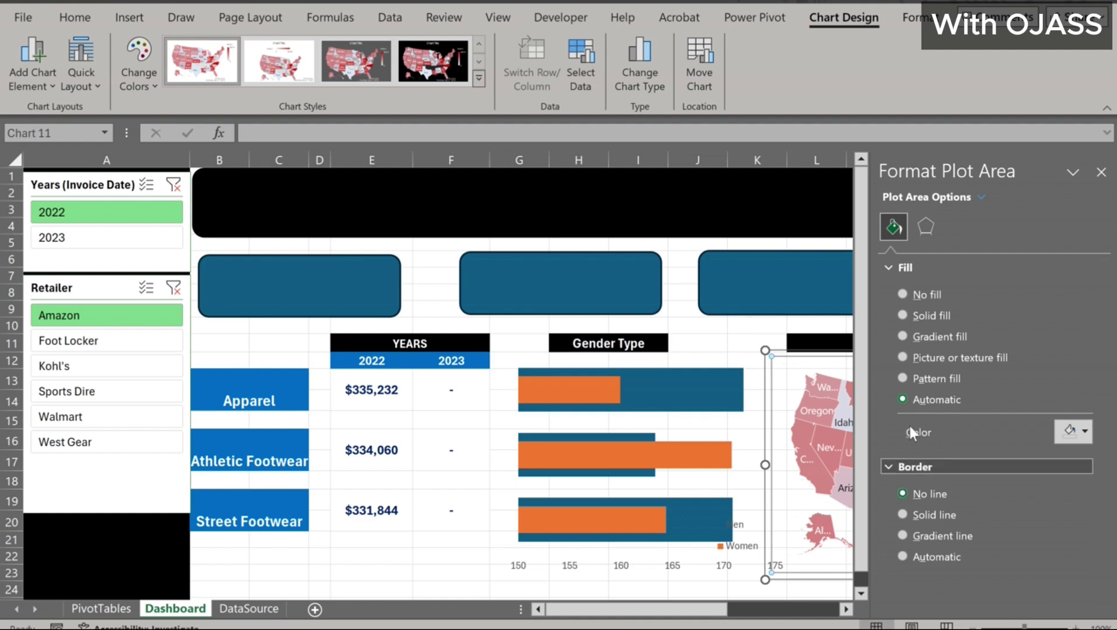
pyautogui.click(902, 294)
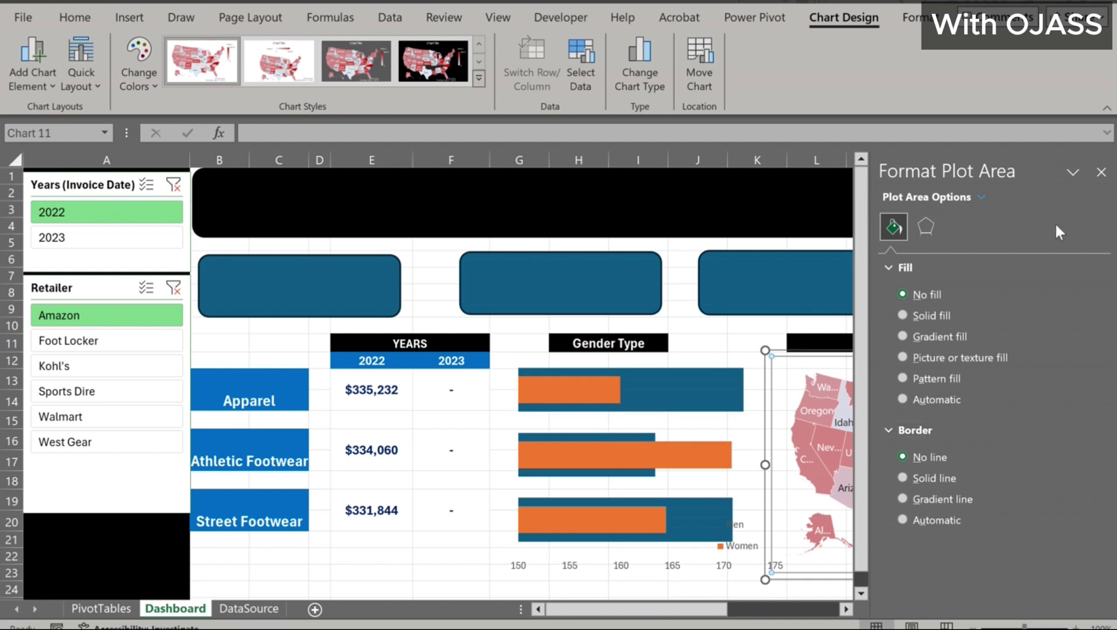
pyautogui.click(1100, 170)
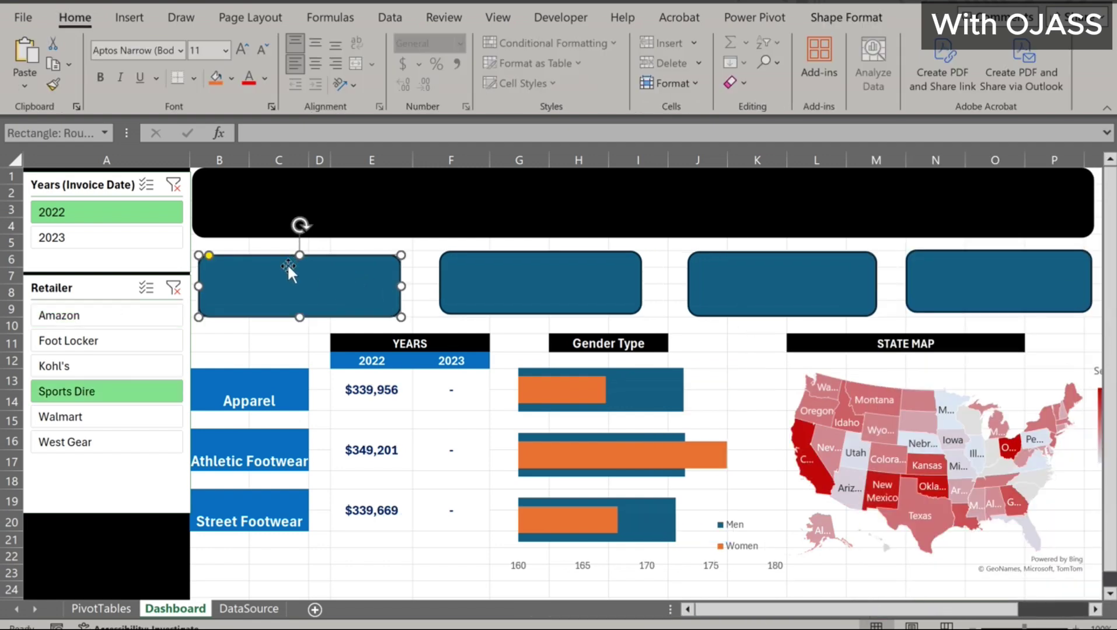
# Add the label Total Sales to the first blue card and nudge the card slightly up
pyautogui.write('Total Sales')
pyautogui.press('Escape')
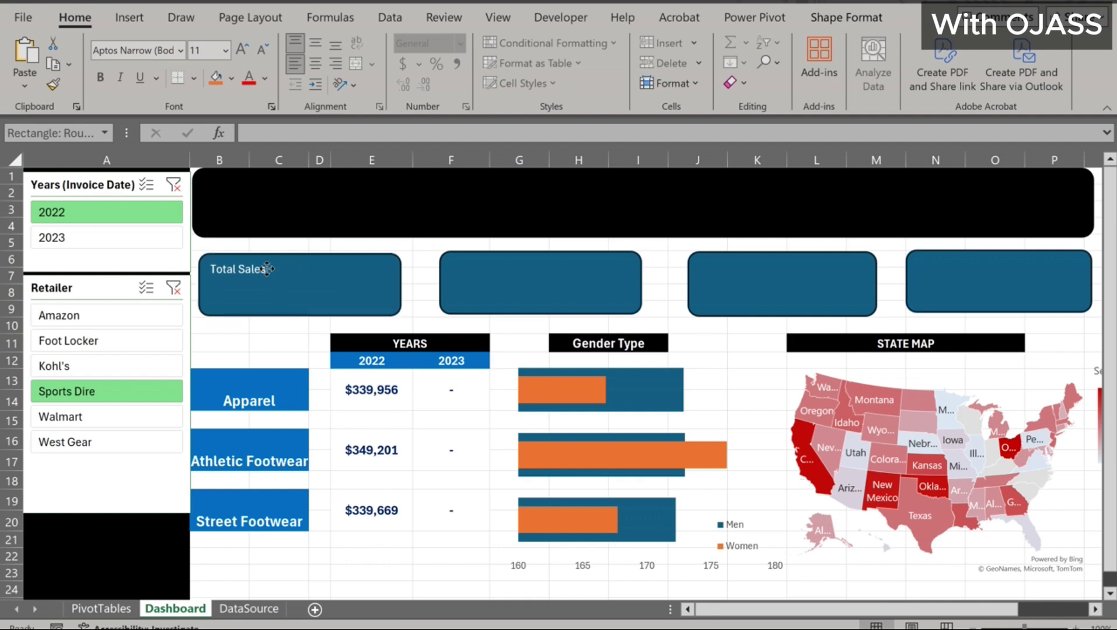
pyautogui.moveTo(267, 269); pyautogui.dragTo(269, 264)
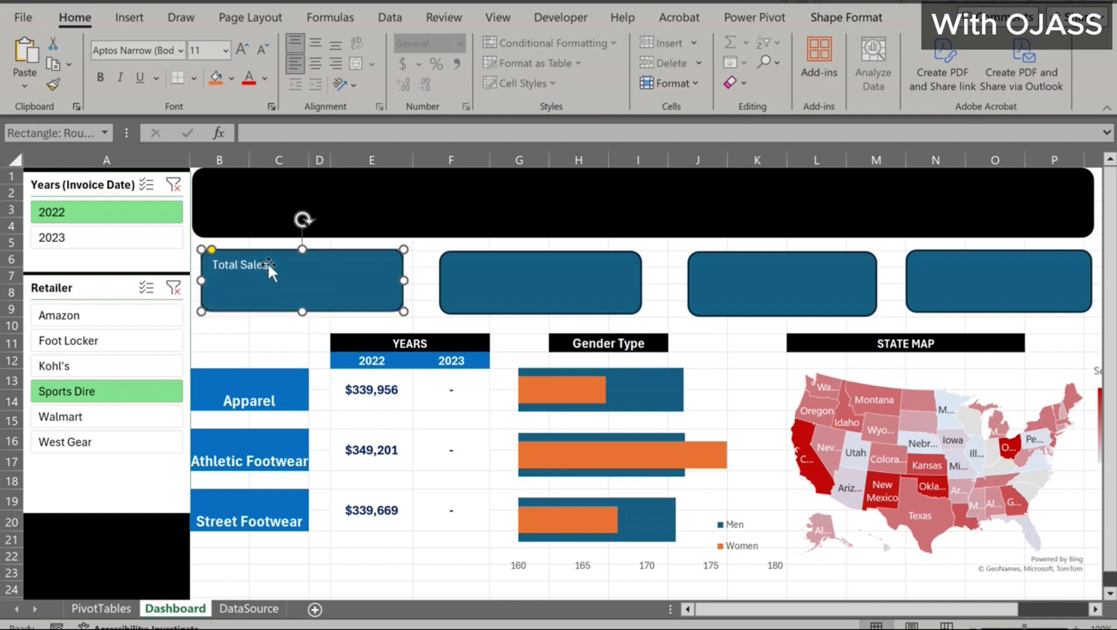
# Format the Total Sales label as 14 pt bold and centre it horizontally in its card
pyautogui.click(256, 265)
pyautogui.moveTo(215, 264); pyautogui.dragTo(282, 260)
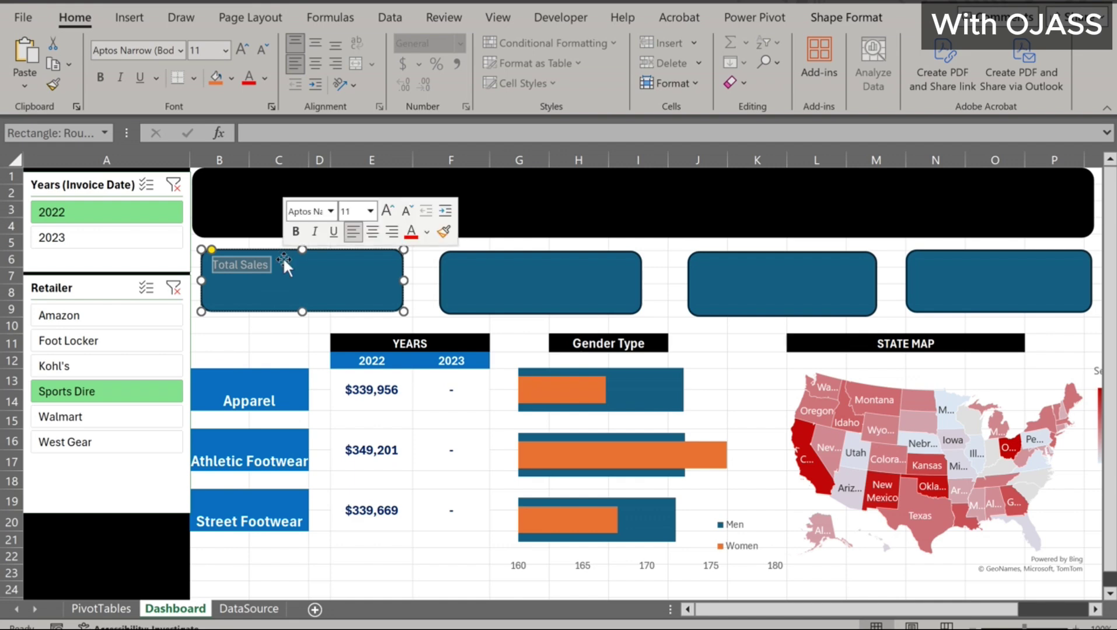
pyautogui.click(225, 50)
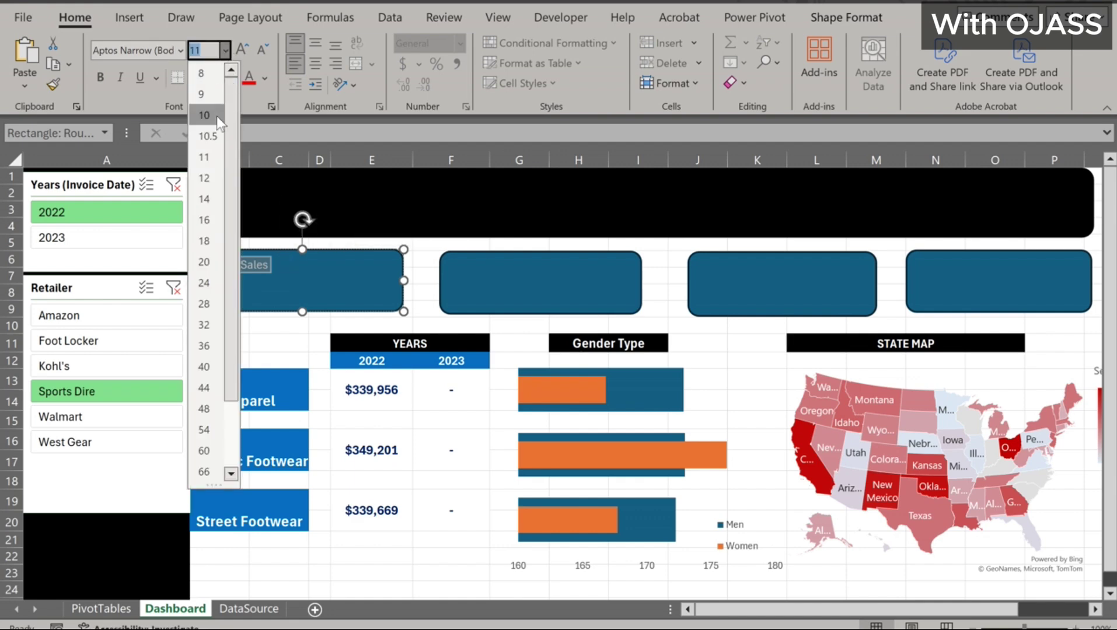
pyautogui.click(208, 200)
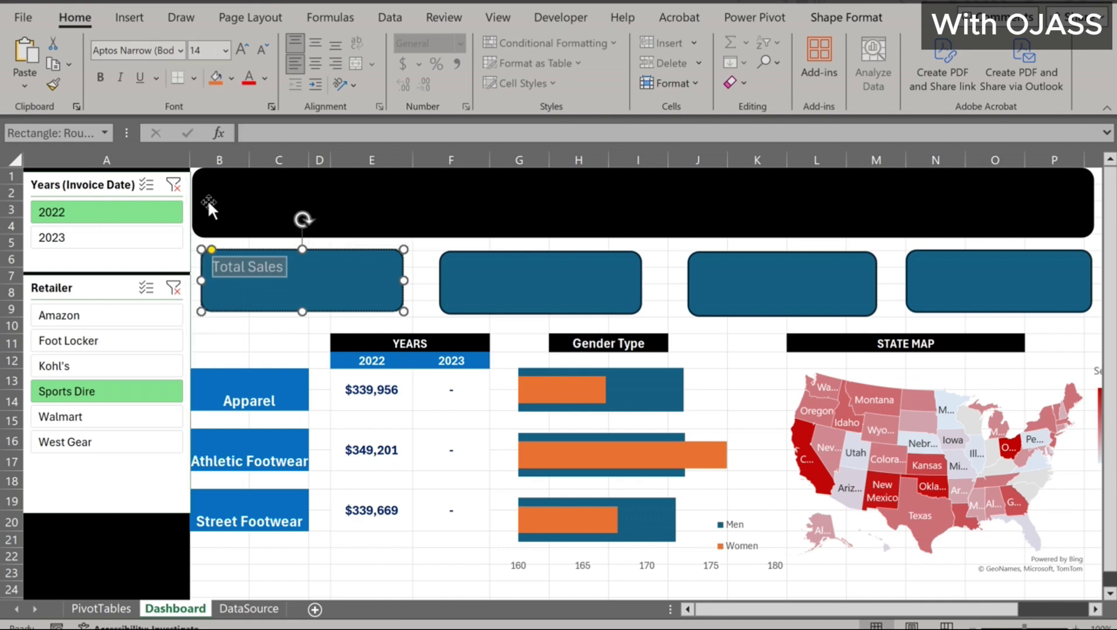
pyautogui.click(100, 78)
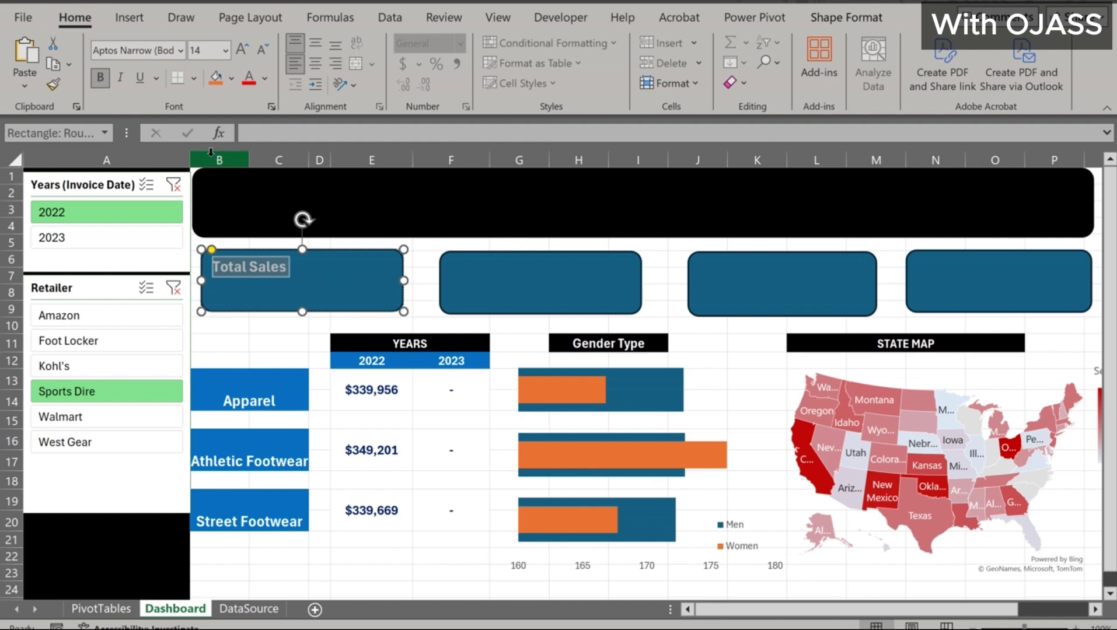
pyautogui.click(315, 65)
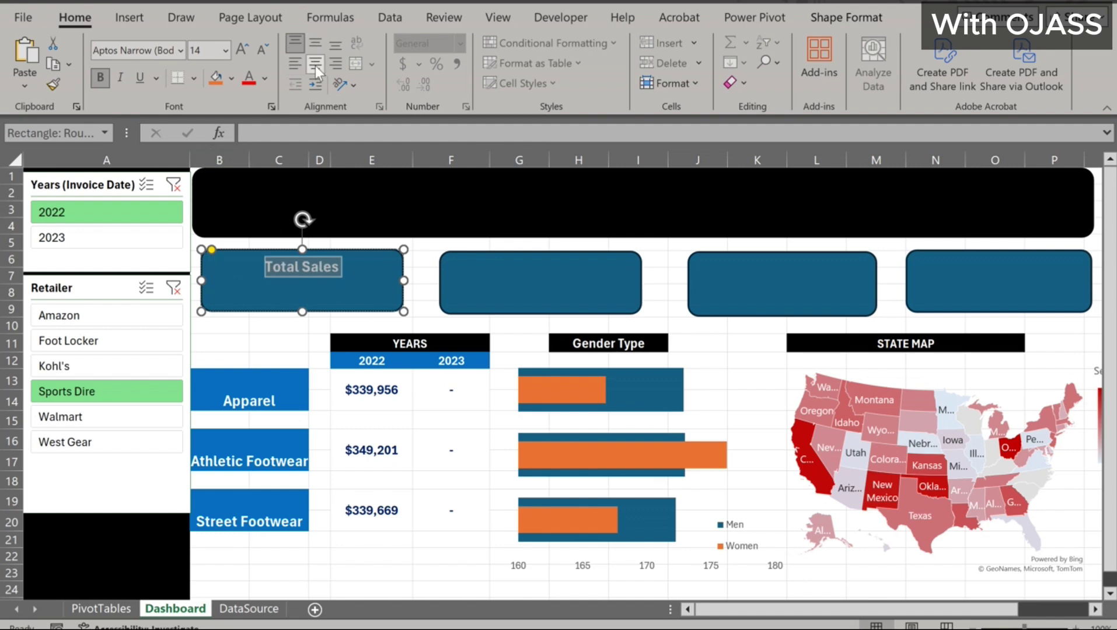
# Label the remaining three cards Total Revenue, Operating Profit and Operating Margin, with the text format copied from the Total Sales card
pyautogui.click(508, 267)
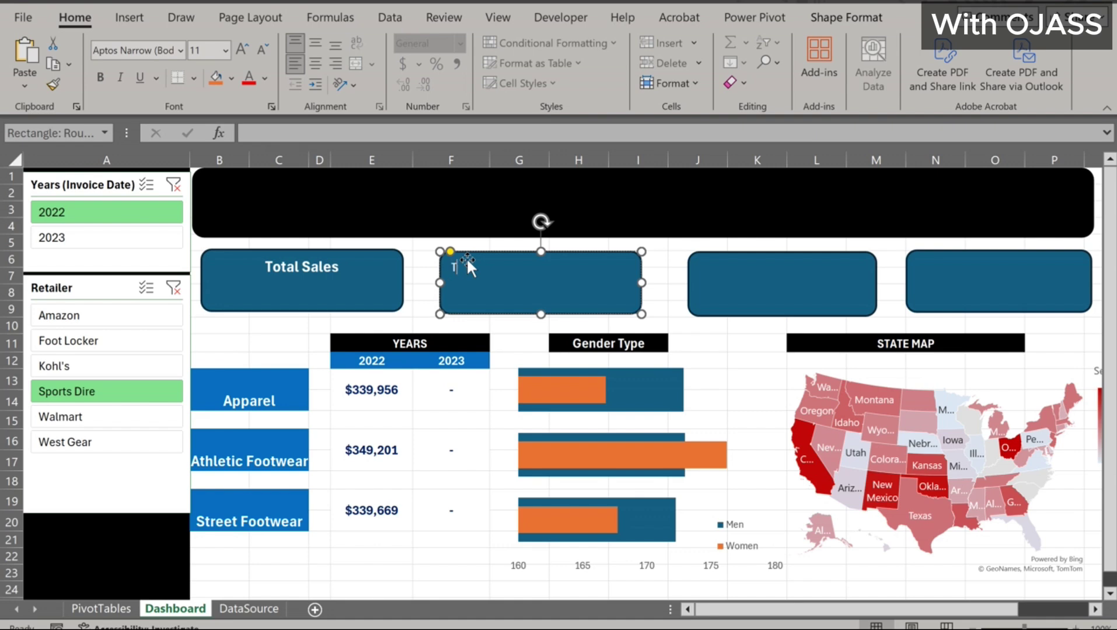
pyautogui.write('Total Revenue')
pyautogui.click(323, 269)
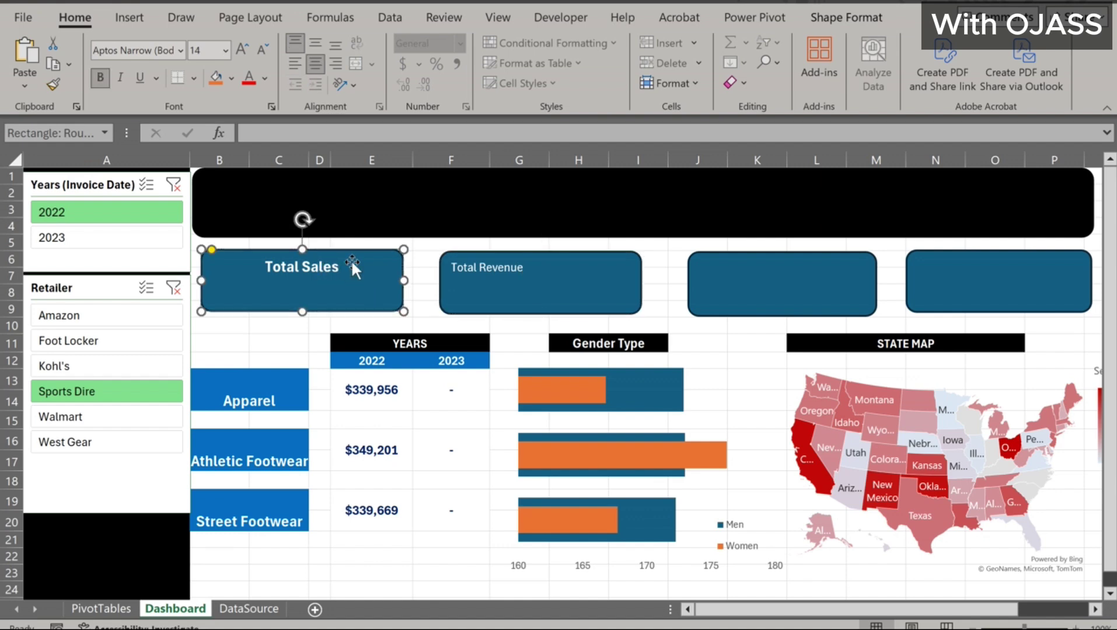
pyautogui.click(55, 82)
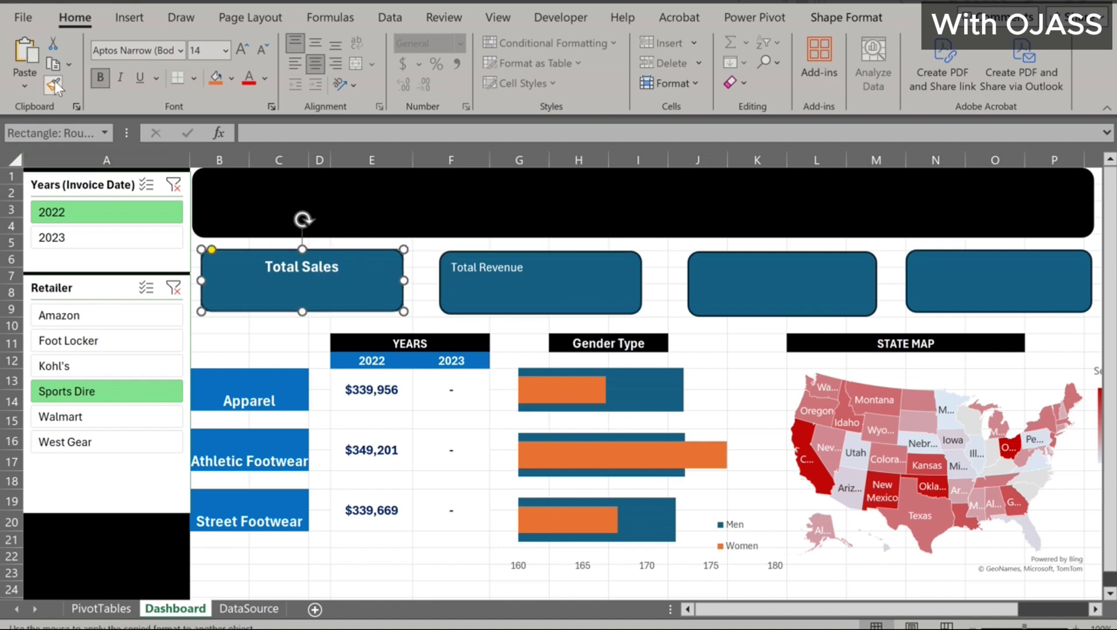
pyautogui.click(506, 269)
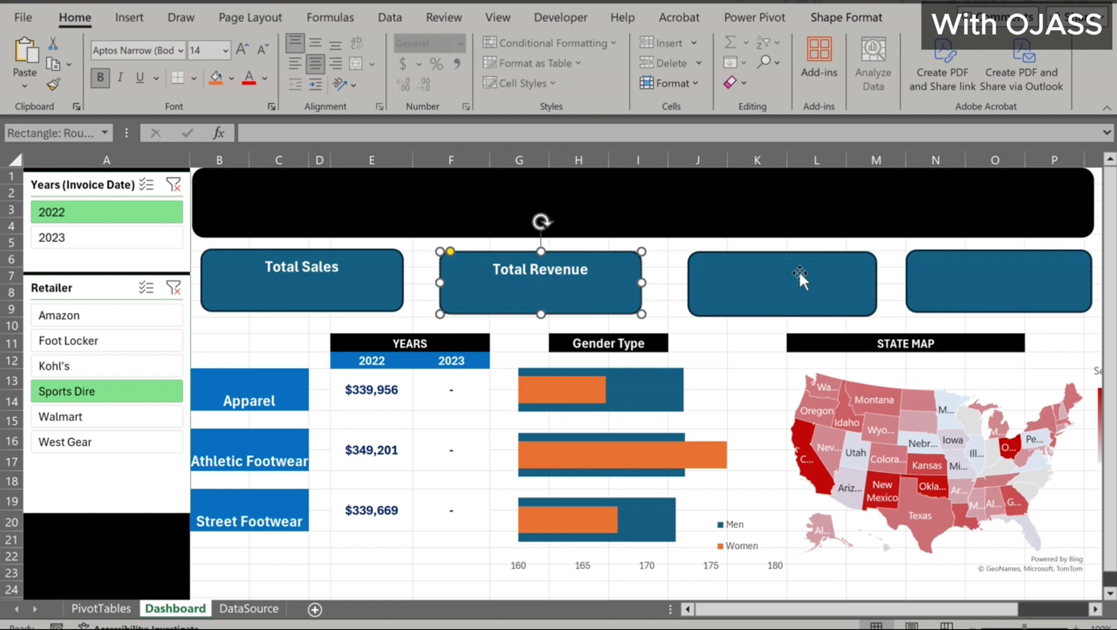
pyautogui.click(775, 271)
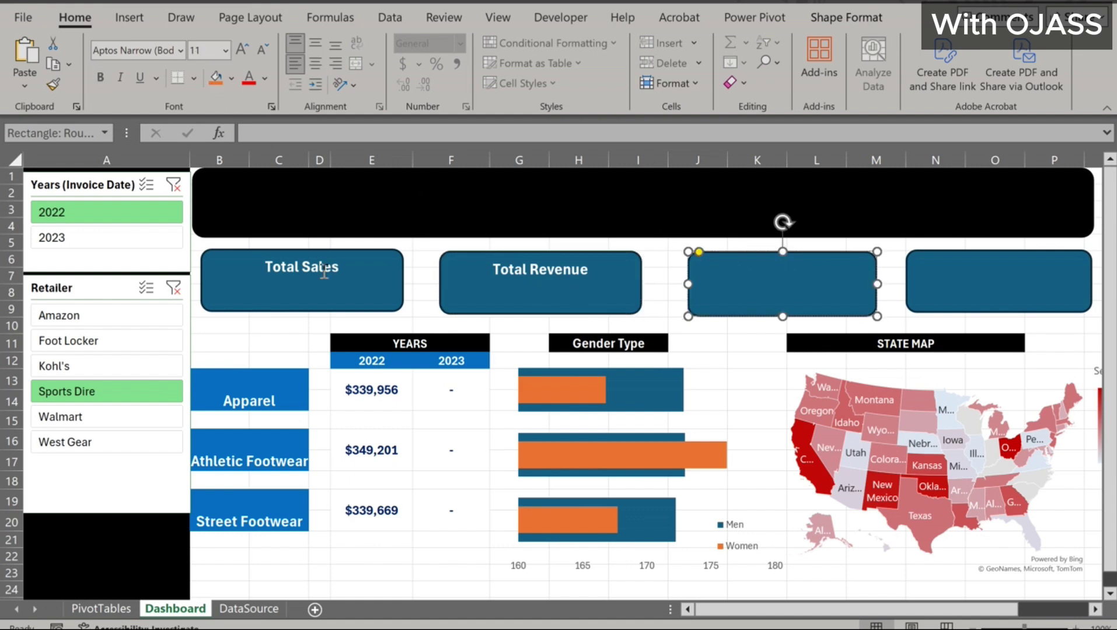
pyautogui.write('Operating Profit')
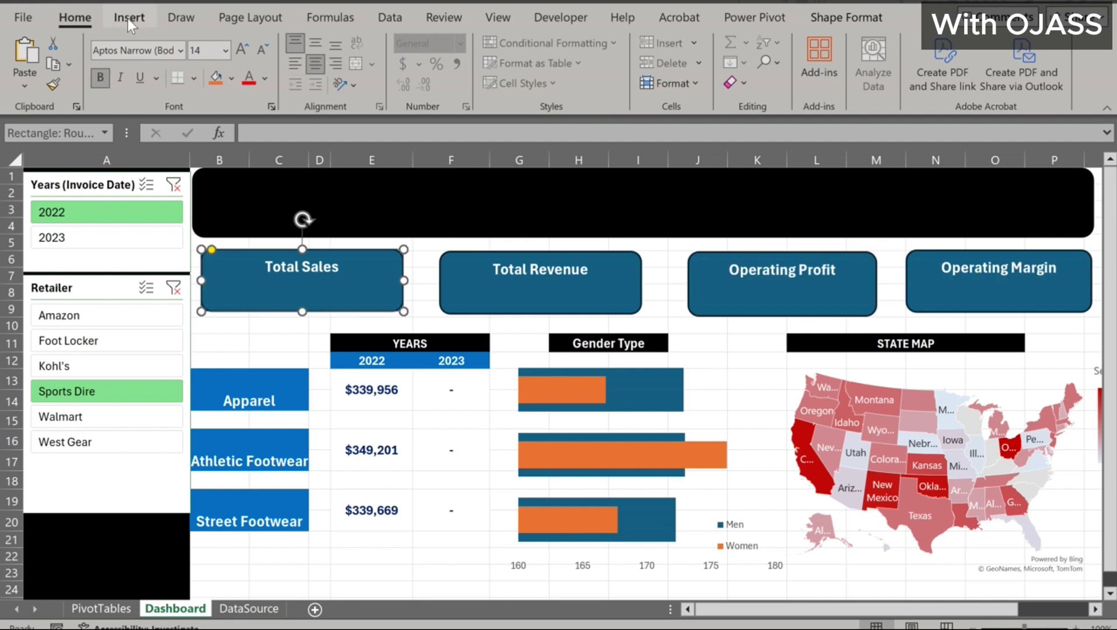
# Draw a text box about 0.33" high and 1.79" wide inside the Total Sales card, below its label
pyautogui.click(128, 17)
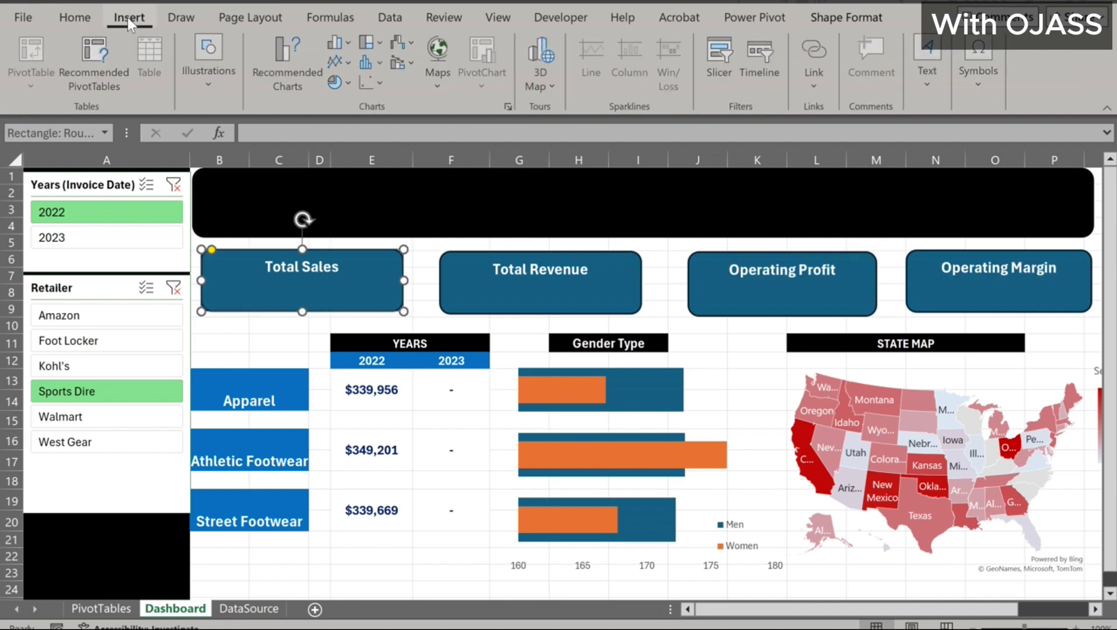
pyautogui.click(206, 88)
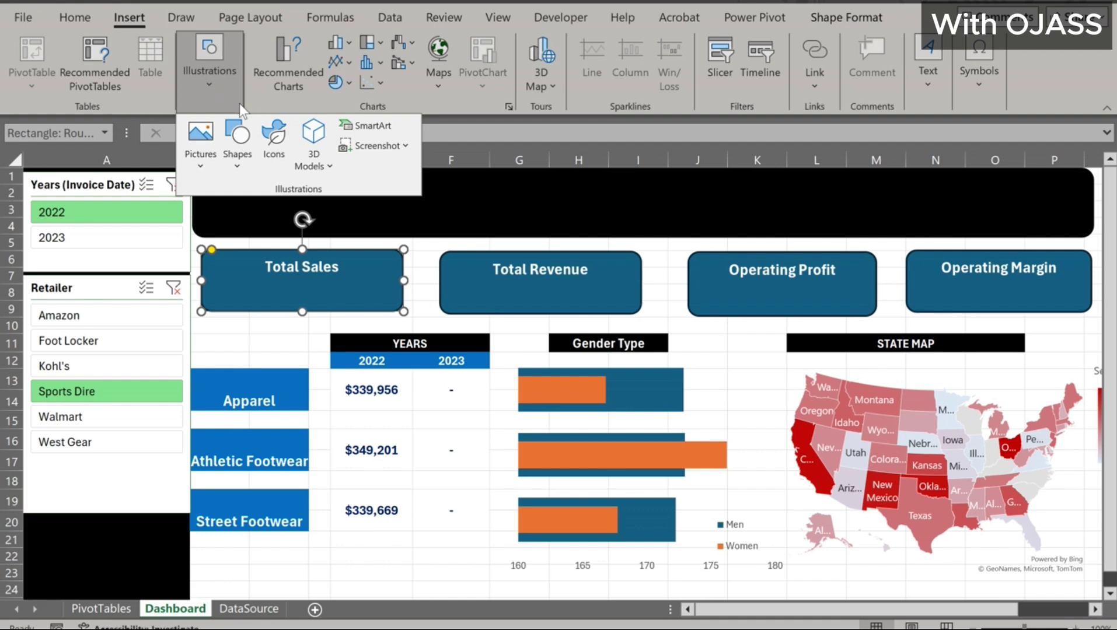
pyautogui.click(240, 162)
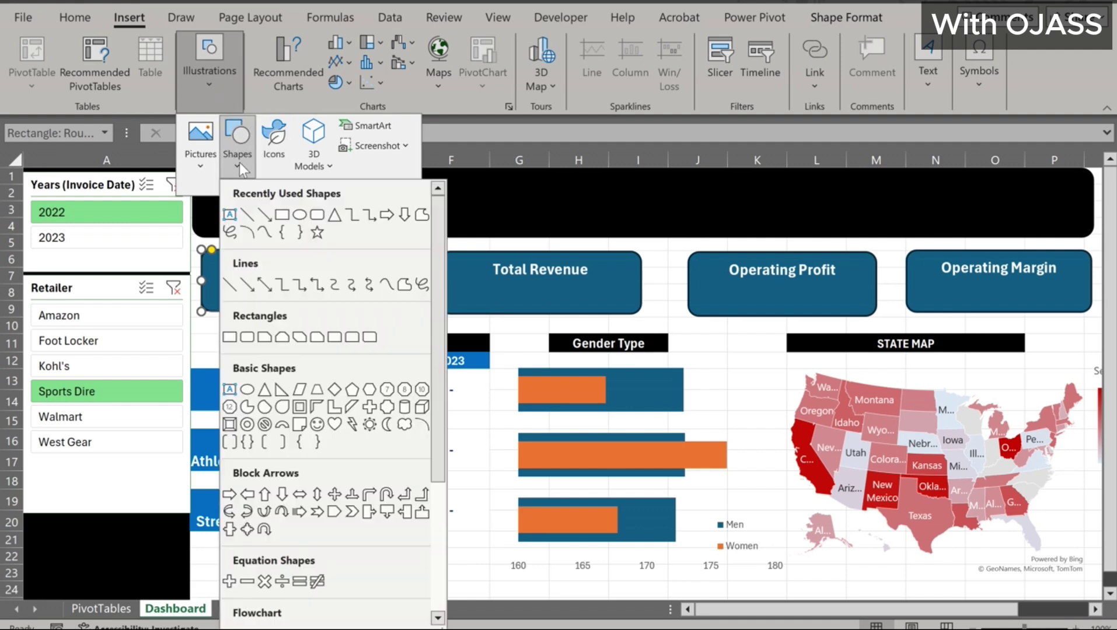
pyautogui.click(231, 215)
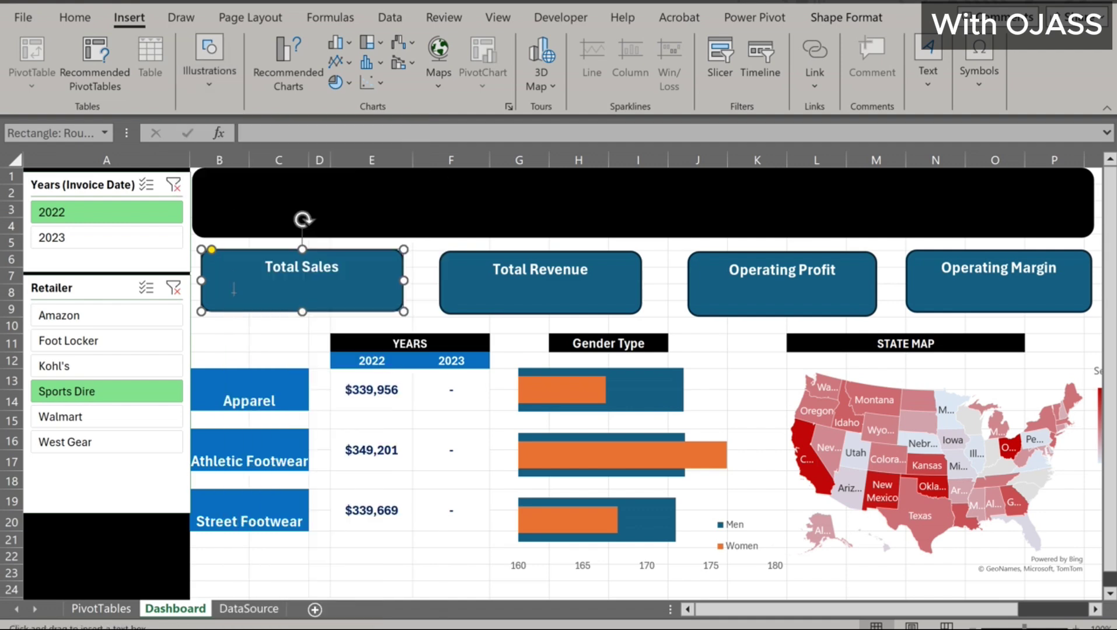
pyautogui.moveTo(222, 286); pyautogui.dragTo(382, 308)
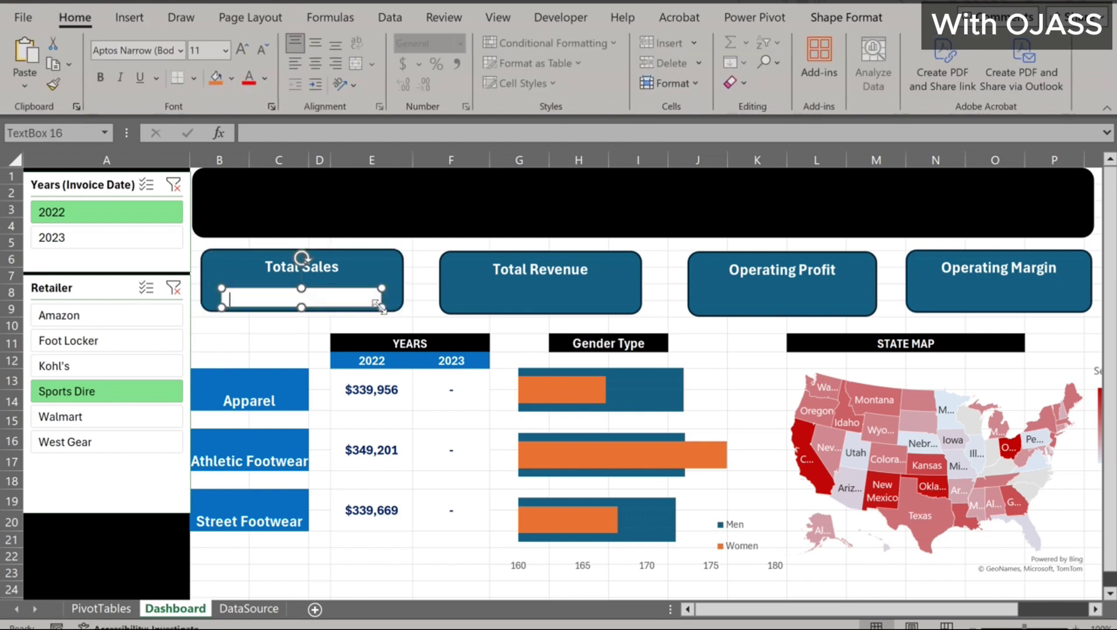
pyautogui.moveTo(301, 288); pyautogui.dragTo(299, 279)
pyautogui.moveTo(381, 287); pyautogui.dragTo(372, 279)
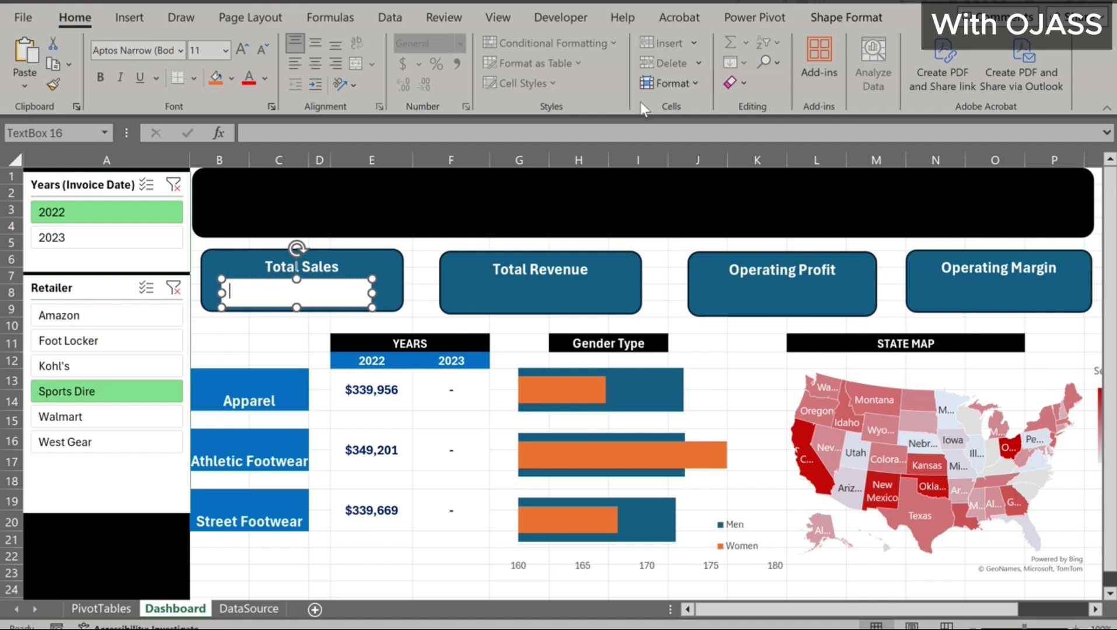
# Set the text box in the Total Sales card to No Fill and No Outline
pyautogui.click(857, 19)
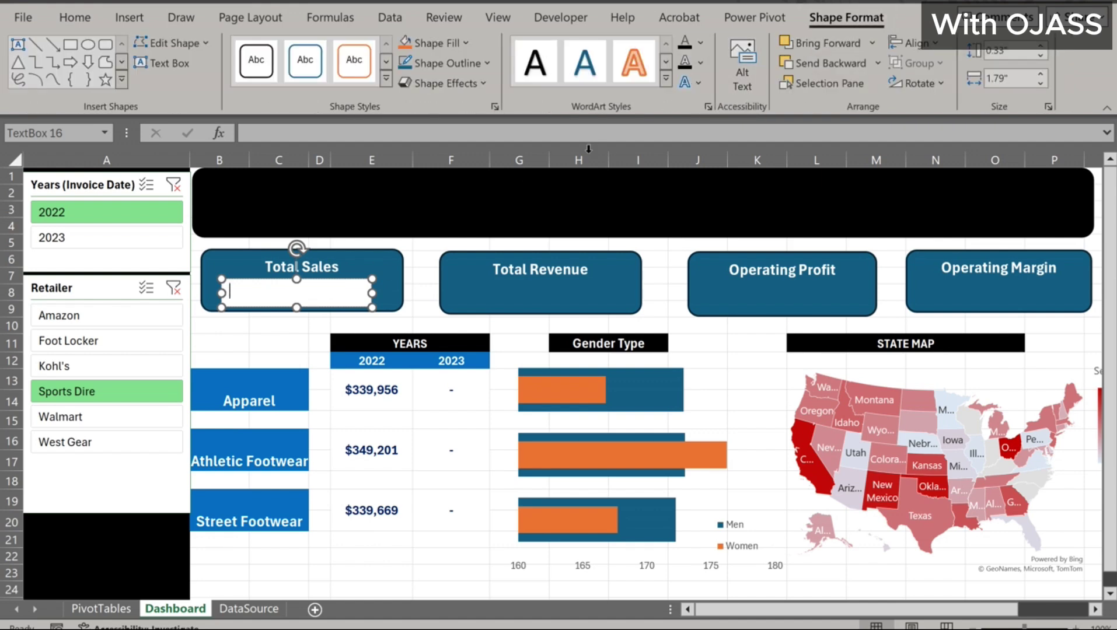
pyautogui.click(466, 42)
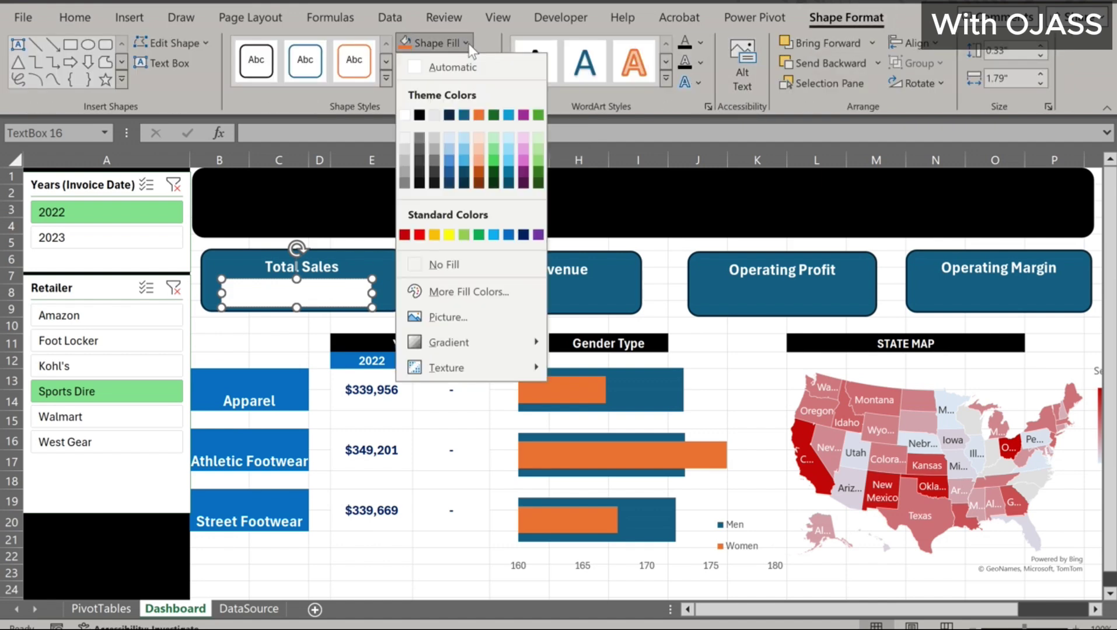
pyautogui.click(437, 264)
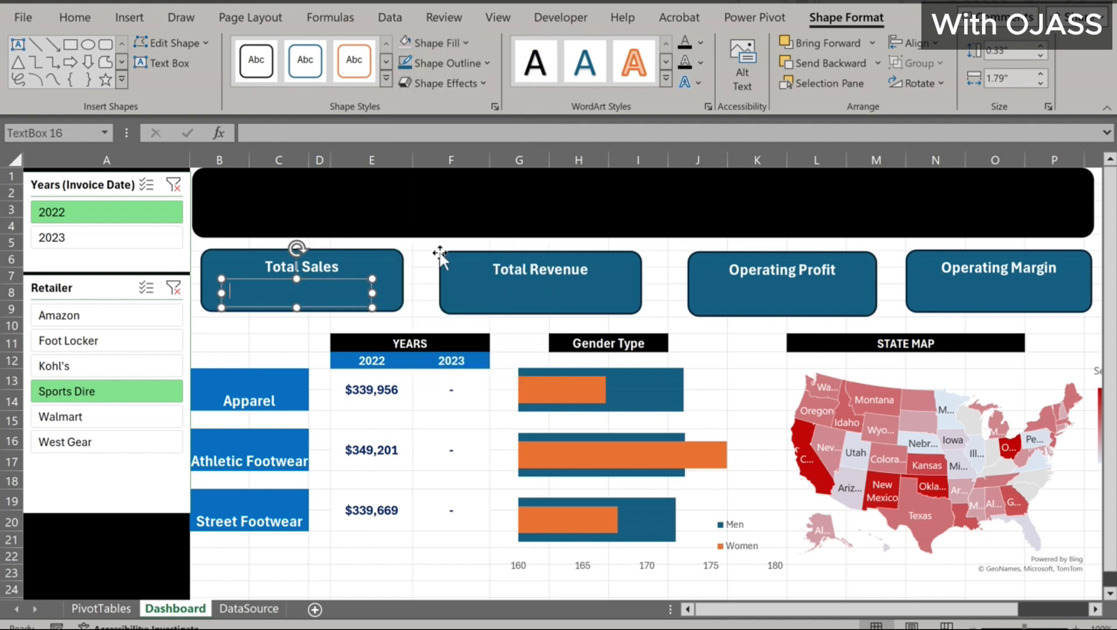
pyautogui.click(487, 63)
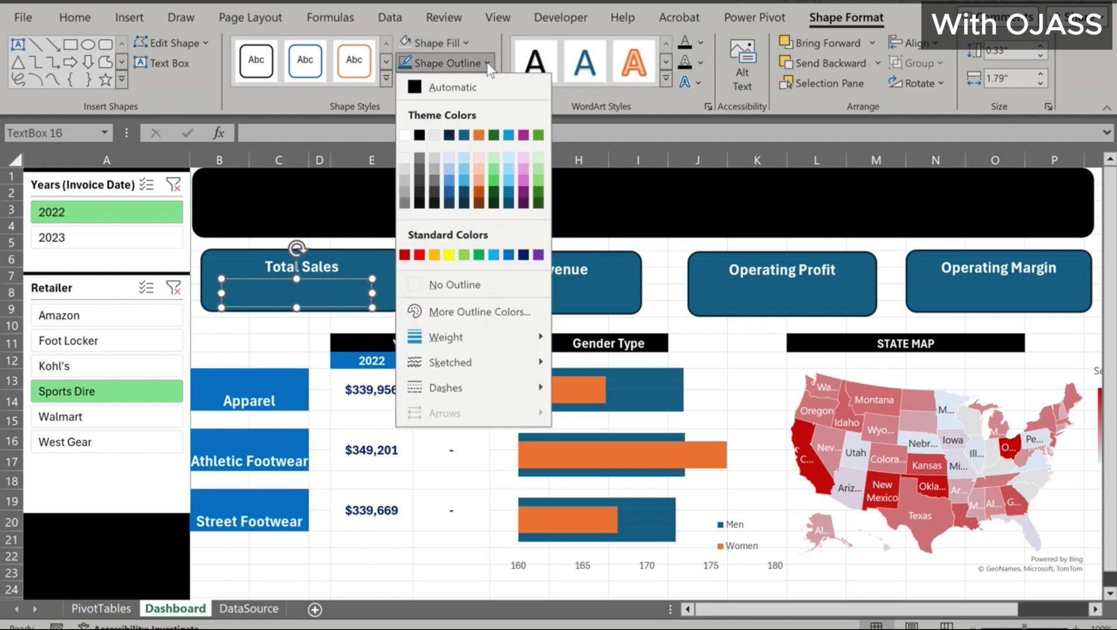
pyautogui.click(443, 284)
# Try to link the Total Sales text box to the Sum of Units Sold value in cell A4 of the PivotTables sheet
pyautogui.click(247, 292)
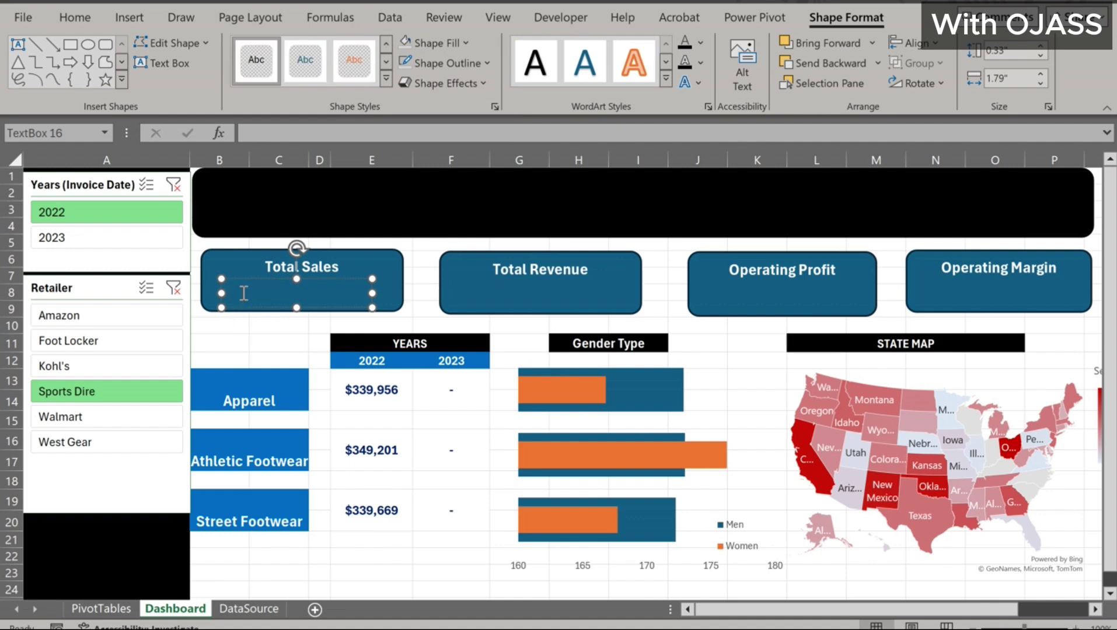
pyautogui.click(284, 132)
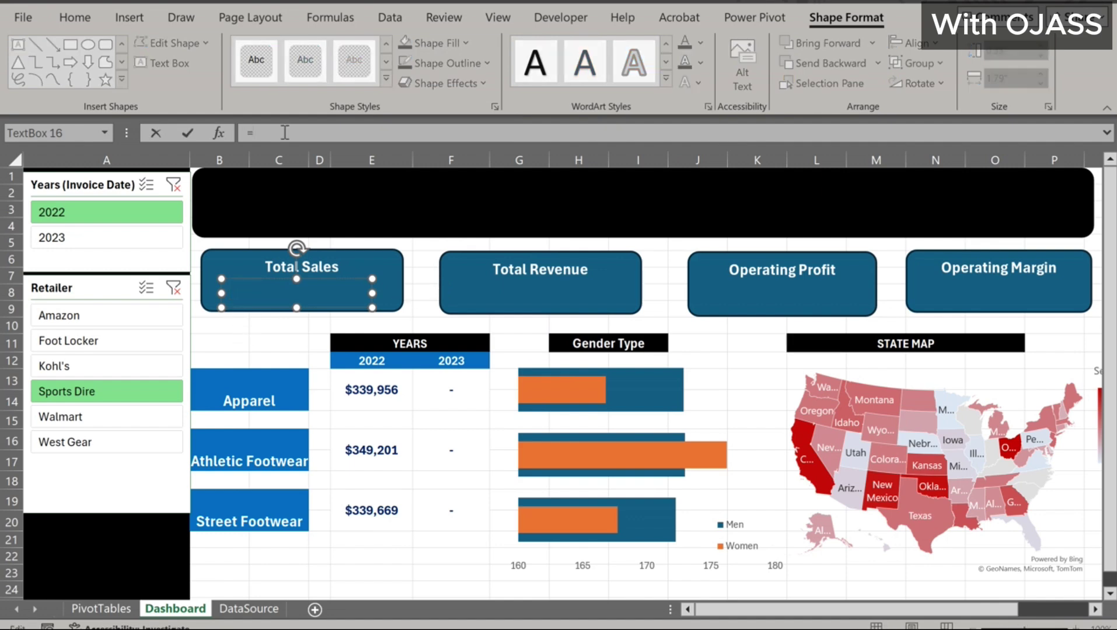
pyautogui.click(111, 609)
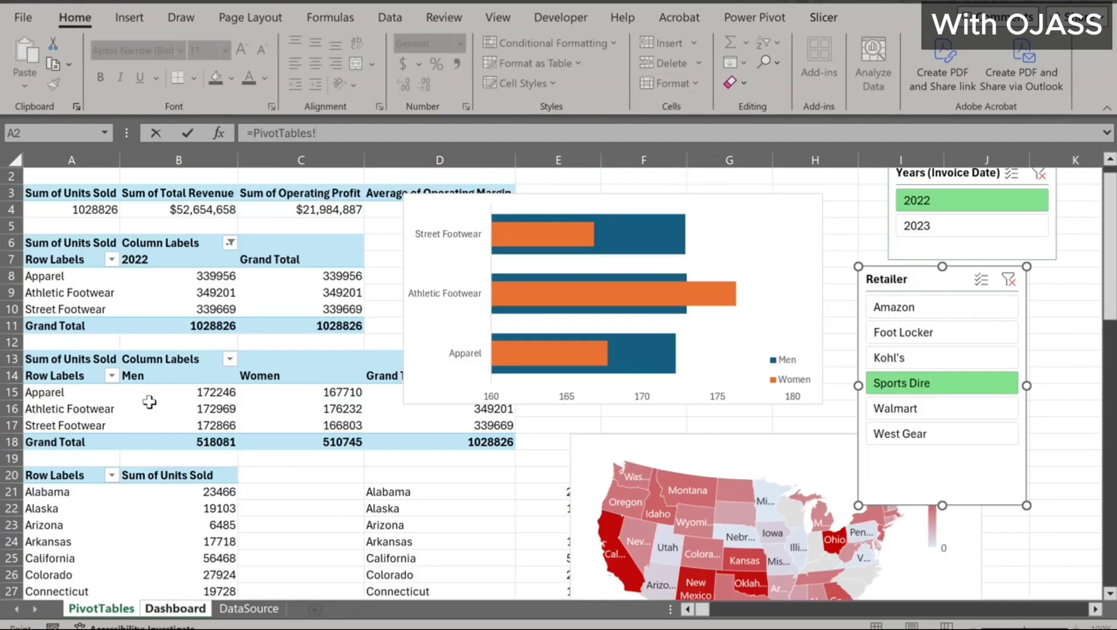
pyautogui.click(84, 210)
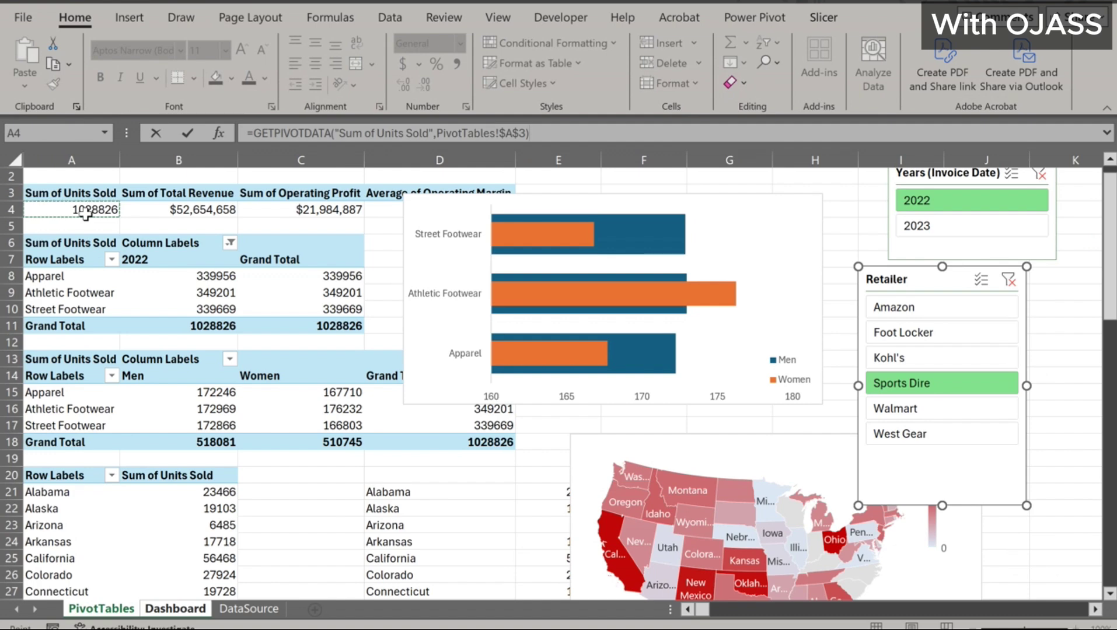
pyautogui.press('Return')
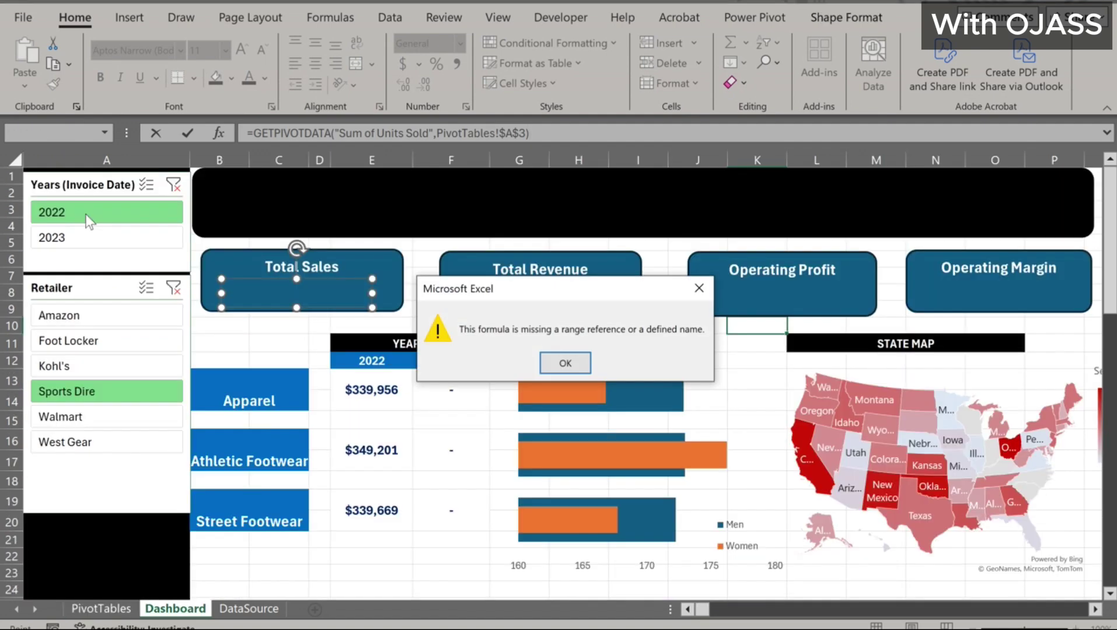
pyautogui.click(559, 362)
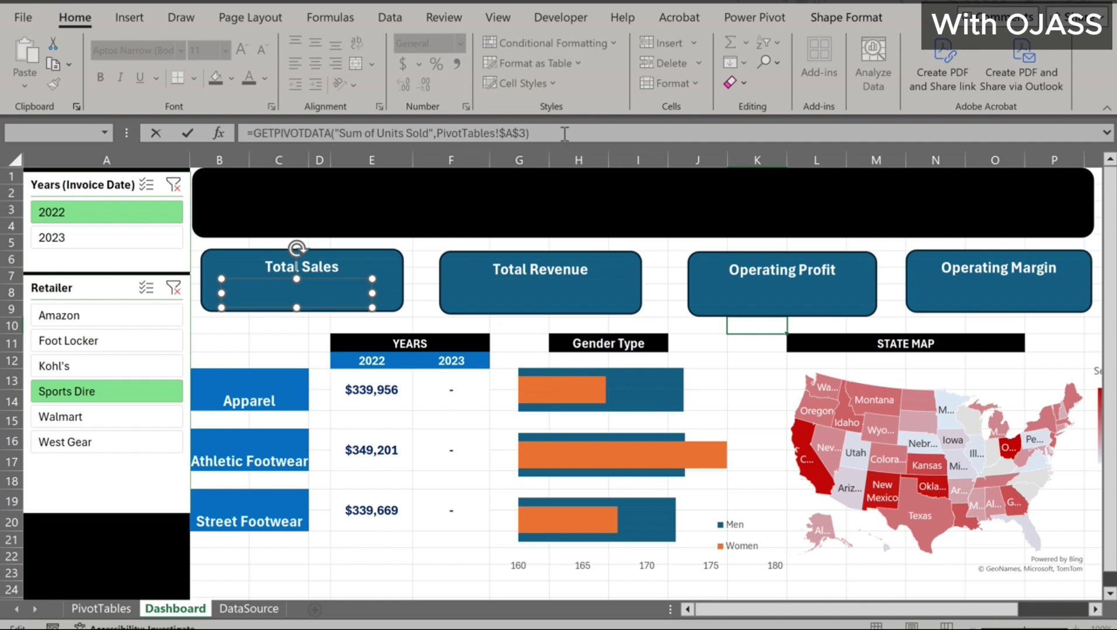
pyautogui.moveTo(564, 133); pyautogui.dragTo(245, 133)
pyautogui.press('BackSpace')
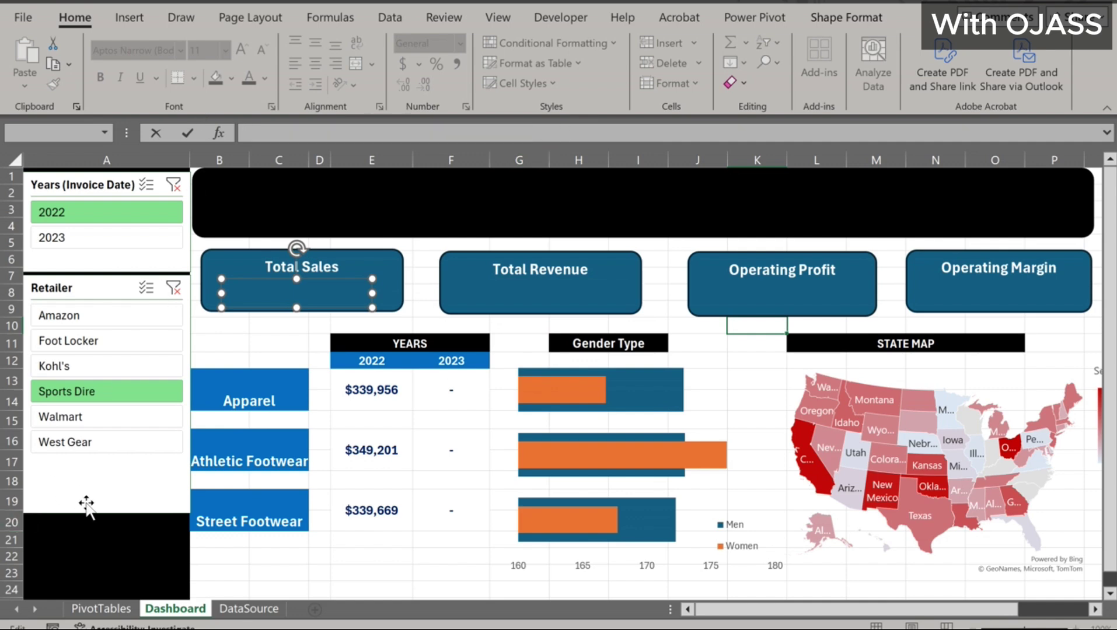
# On the PivotTables sheet, move the Men/Women bar chart down behind the map so the cells beside the first pivot table are free
pyautogui.click(108, 609)
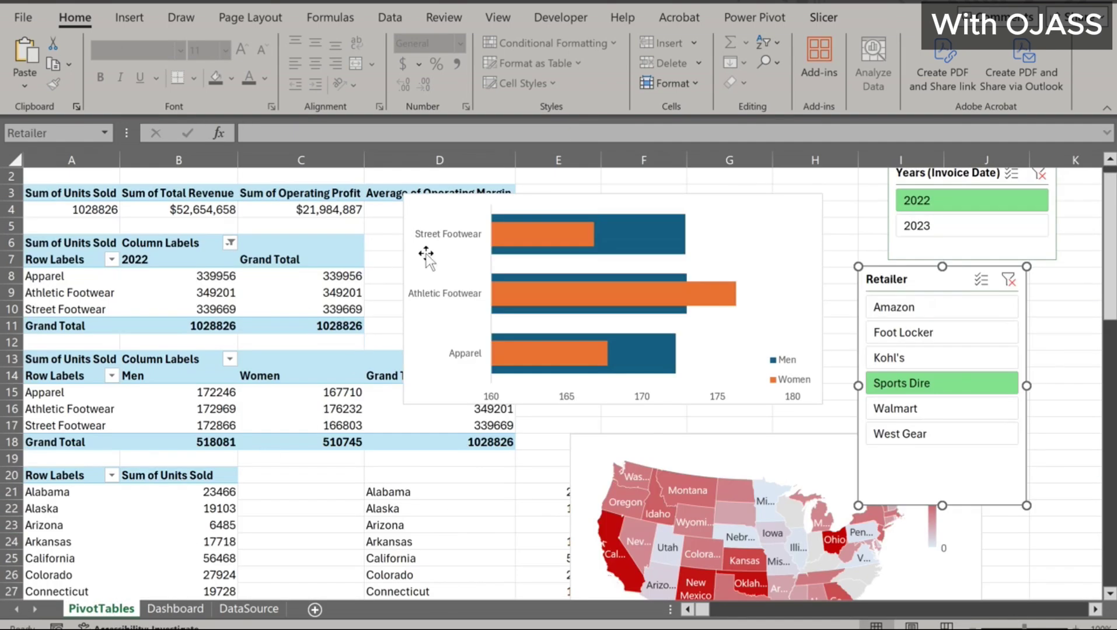
pyautogui.click(464, 204)
pyautogui.press('Delete')
pyautogui.click(616, 443)
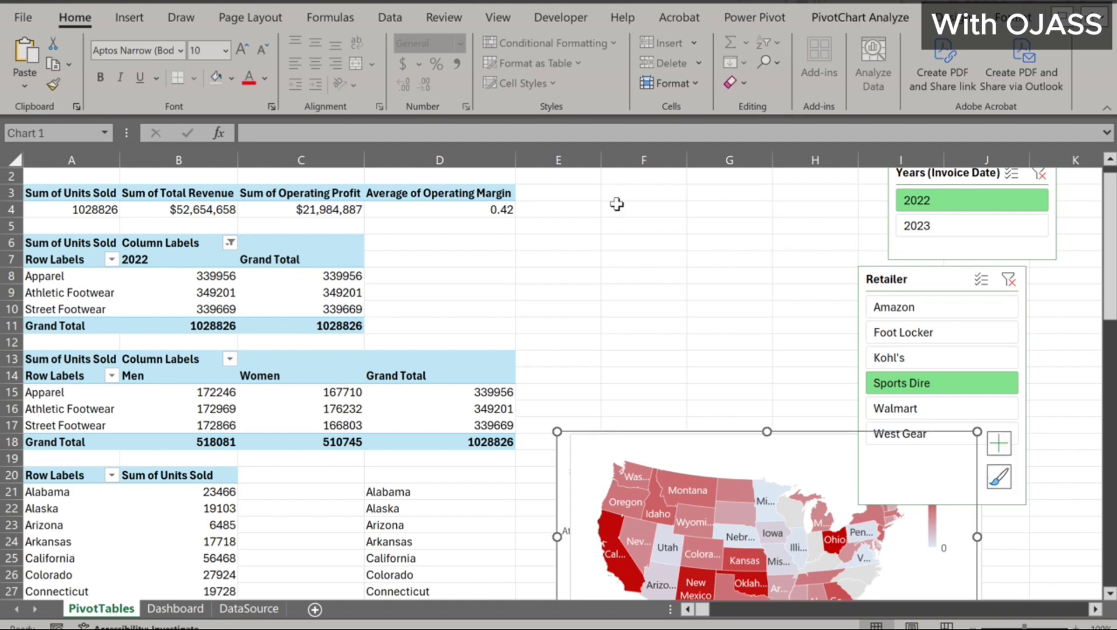
# Reference the pivot header A3 in cell E3 and fill the formula across to H3
pyautogui.click(583, 194)
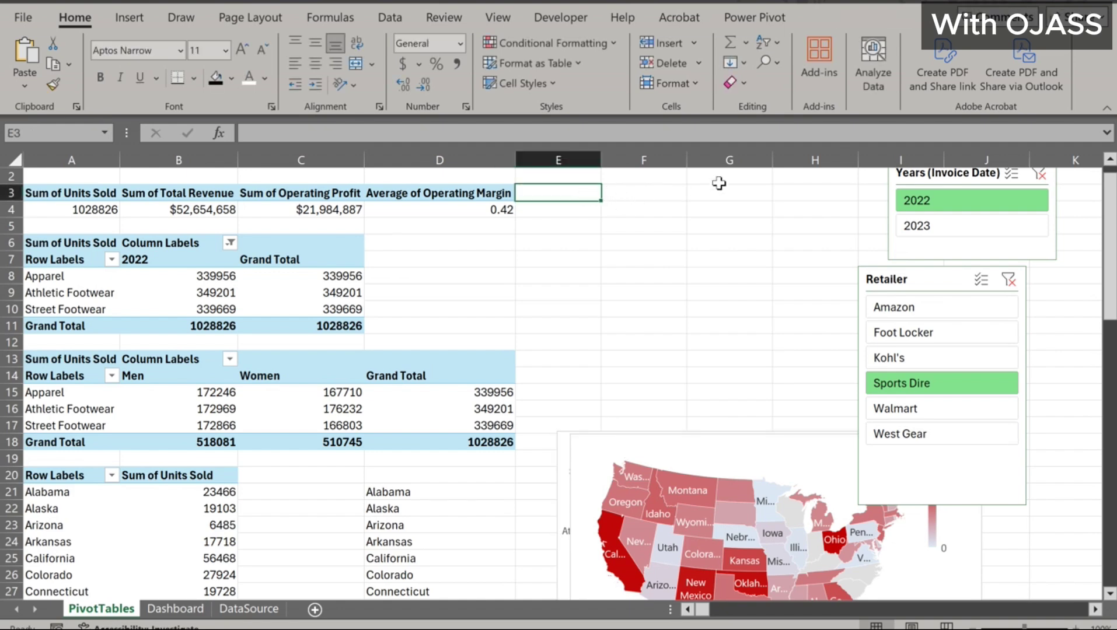
pyautogui.write('=')
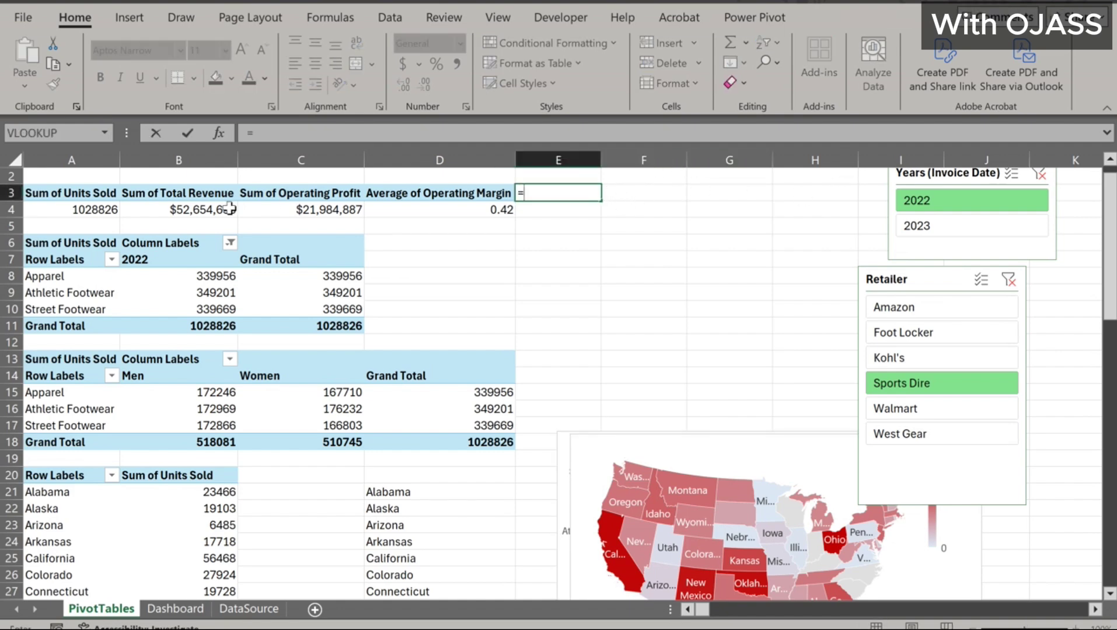
pyautogui.click(92, 193)
pyautogui.press('Return')
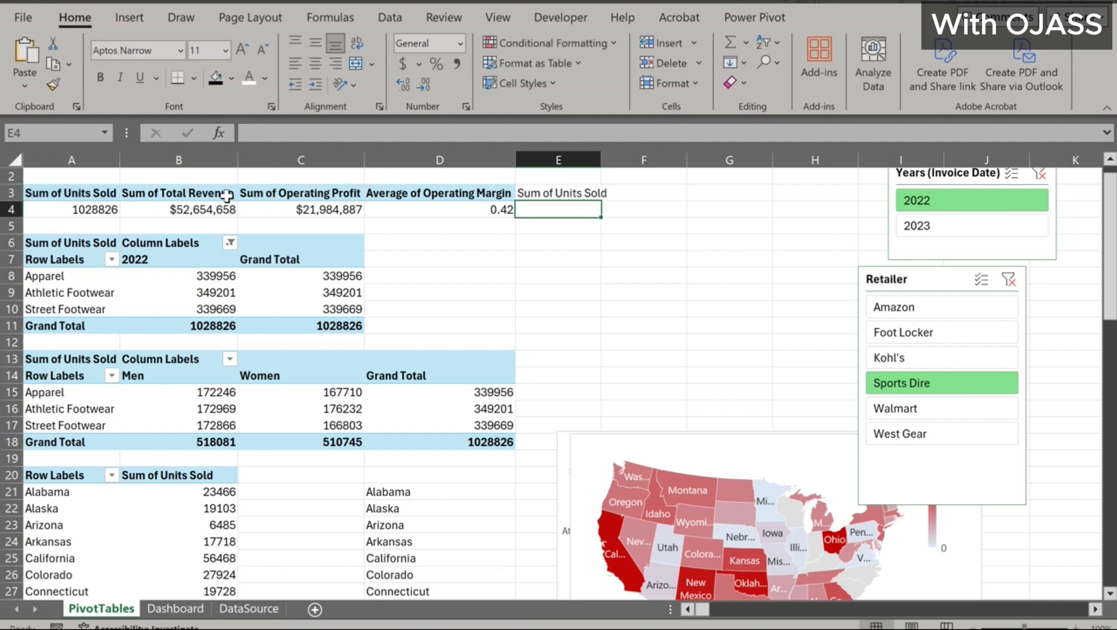
pyautogui.click(552, 197)
pyautogui.moveTo(606, 199); pyautogui.dragTo(836, 204)
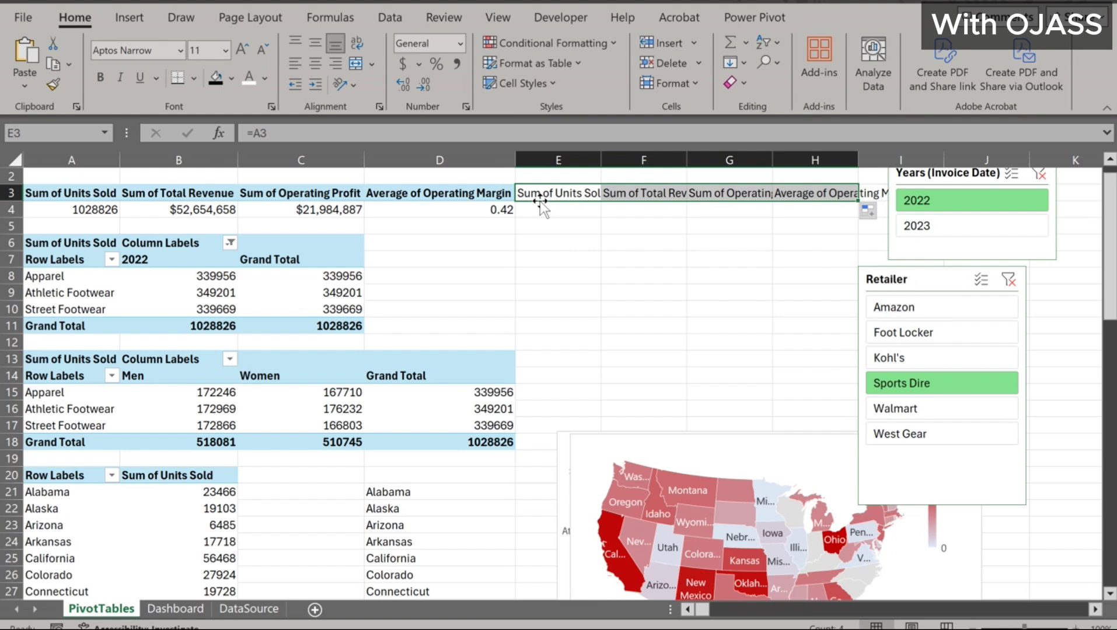
# Fill the E3:H3 formulas down one row so E4:H4 reference the pivot values in A4:D4
pyautogui.hotkey('shift', 'Down')
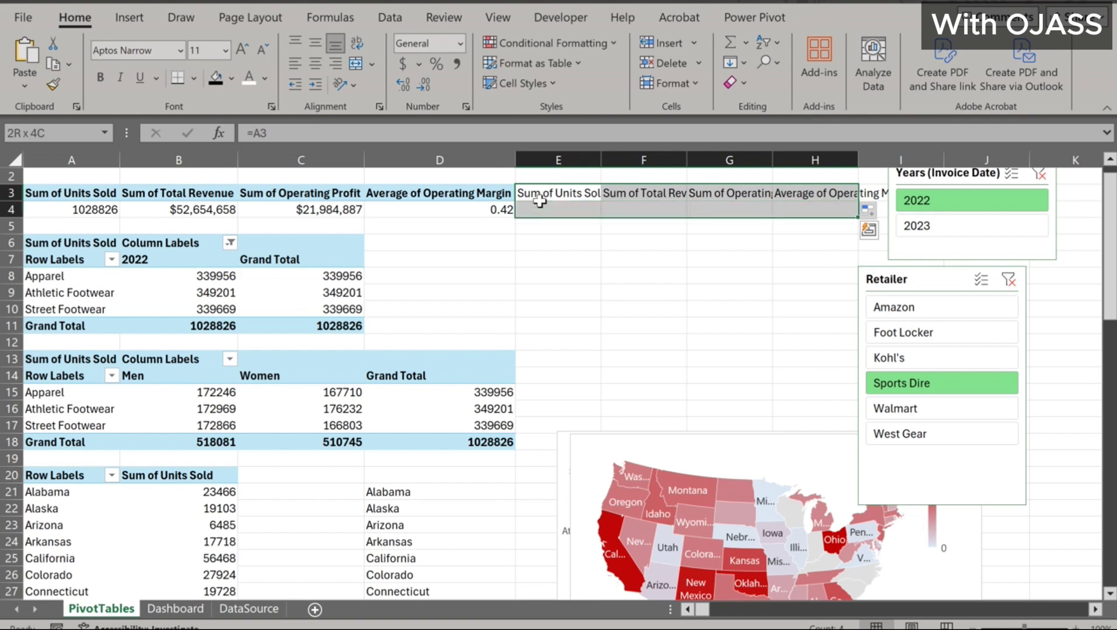
pyautogui.hotkey('ctrl', 'd')
pyautogui.click(634, 245)
pyautogui.click(587, 212)
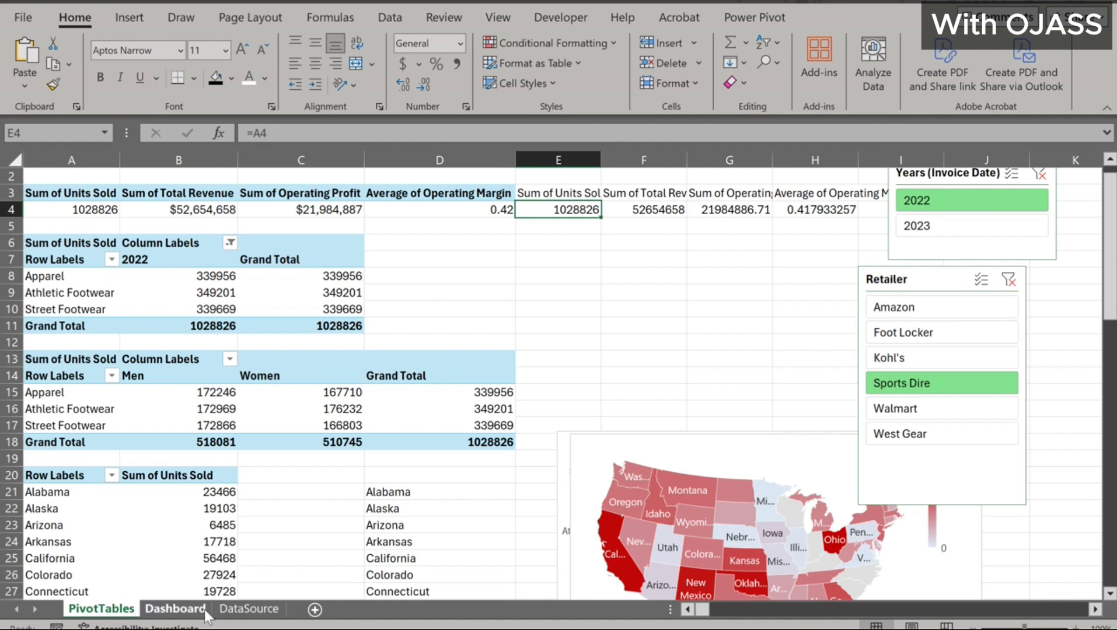
# Link the Total Sales text box on the Dashboard sheet to =PivotTables!E4 and nudge it slightly down
pyautogui.click(175, 609)
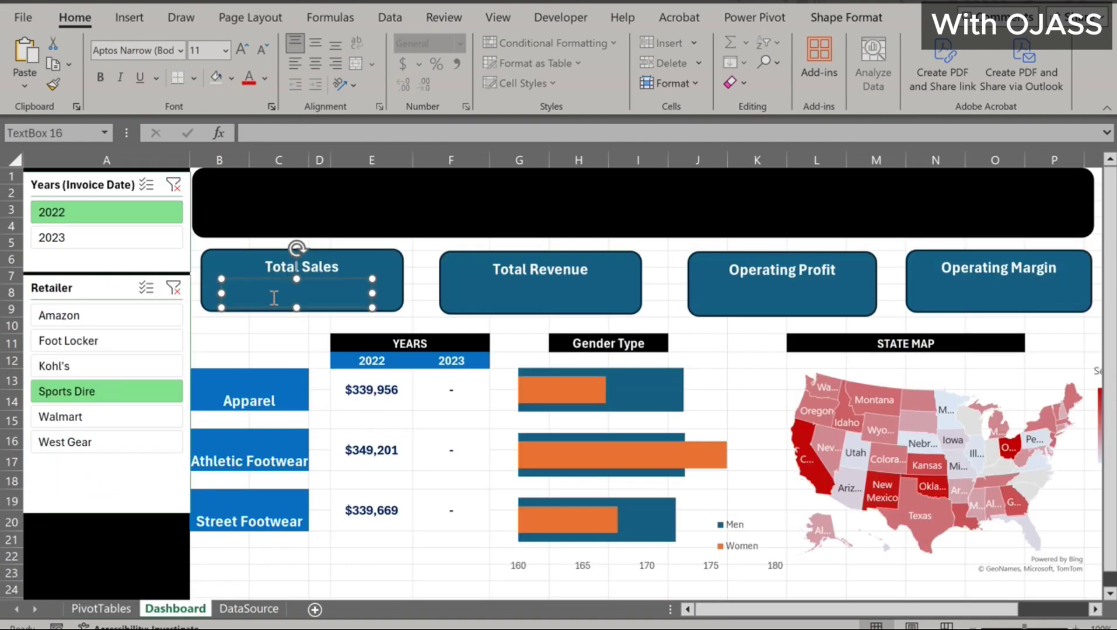
pyautogui.click(254, 131)
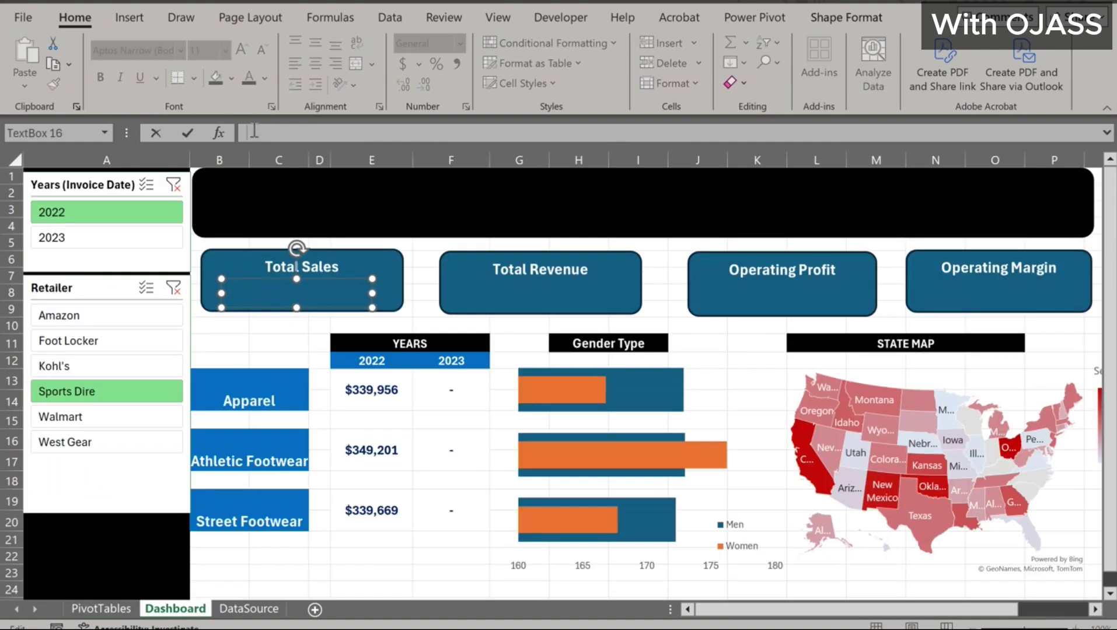
pyautogui.write('=')
pyautogui.click(120, 610)
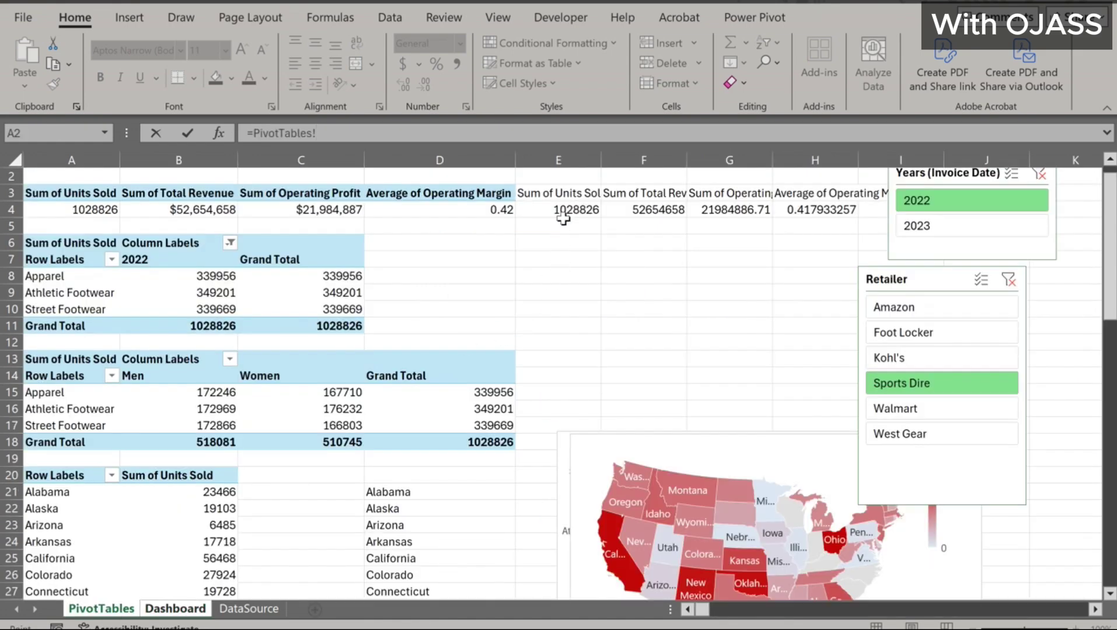
pyautogui.click(565, 213)
pyautogui.press('Return')
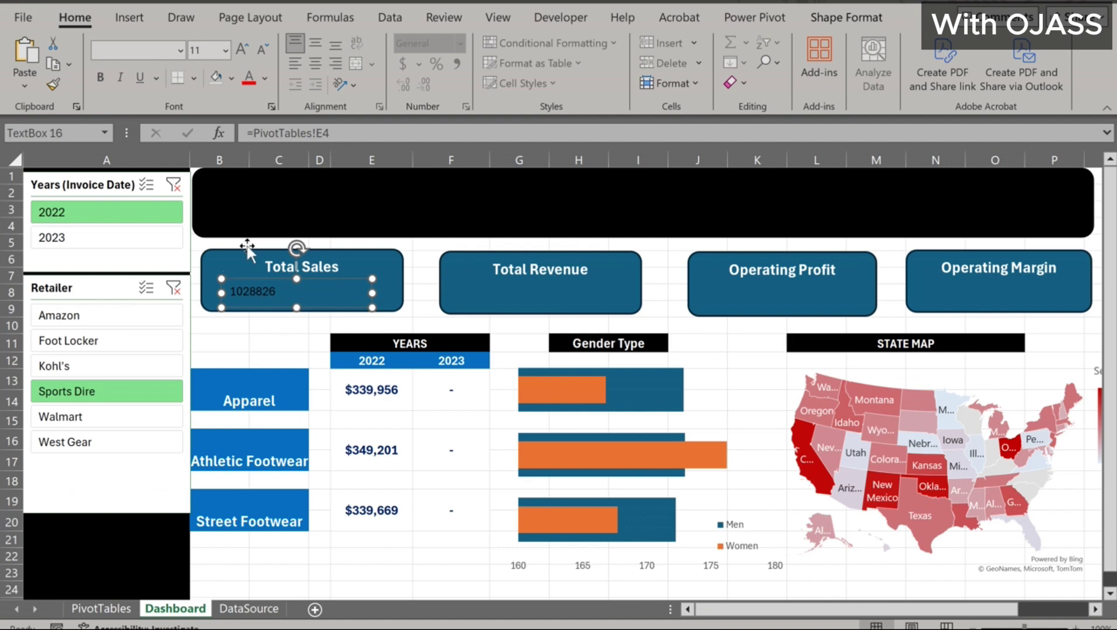
pyautogui.moveTo(272, 288); pyautogui.dragTo(273, 290)
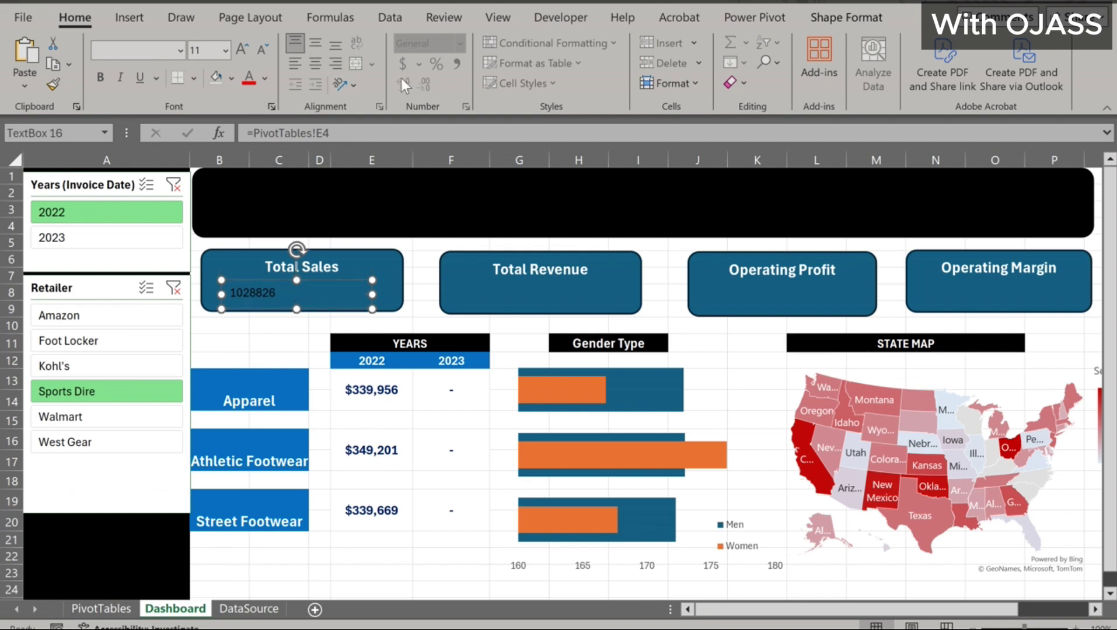
# Format cells E4:H4 on the PivotTables sheet as bold, size 14, with white font color
pyautogui.click(224, 51)
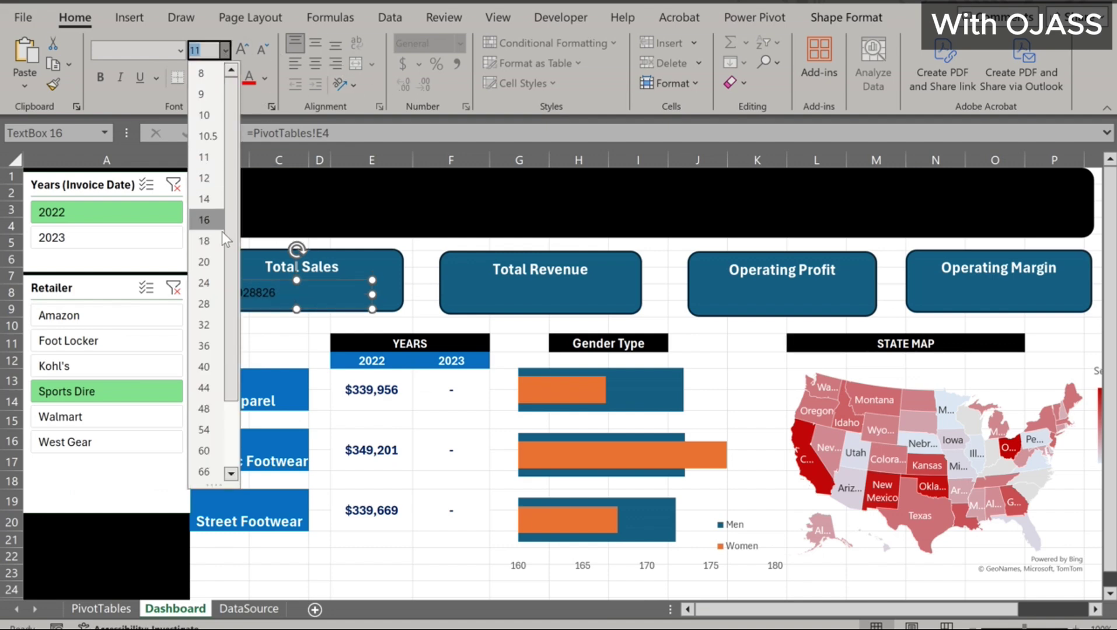
pyautogui.press('Escape')
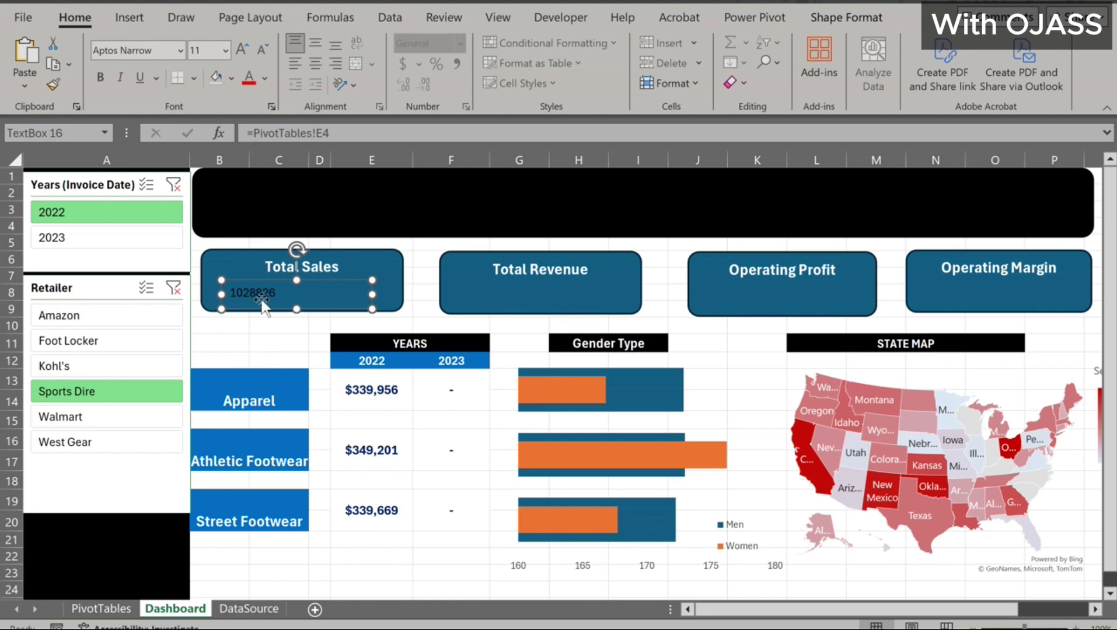
pyautogui.click(101, 608)
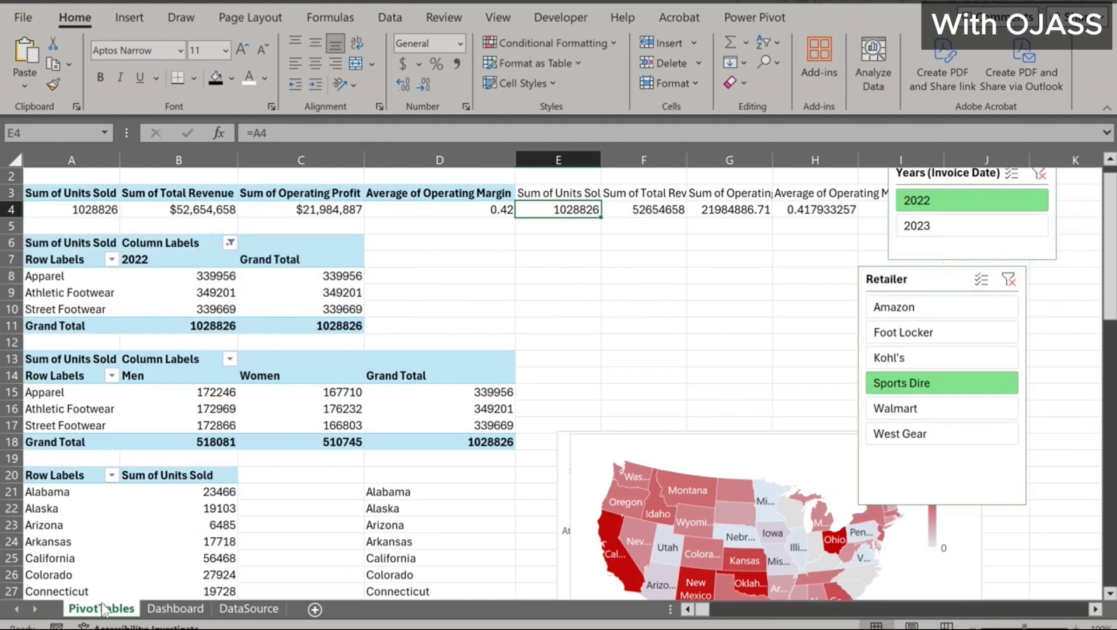
pyautogui.moveTo(549, 211); pyautogui.dragTo(811, 210)
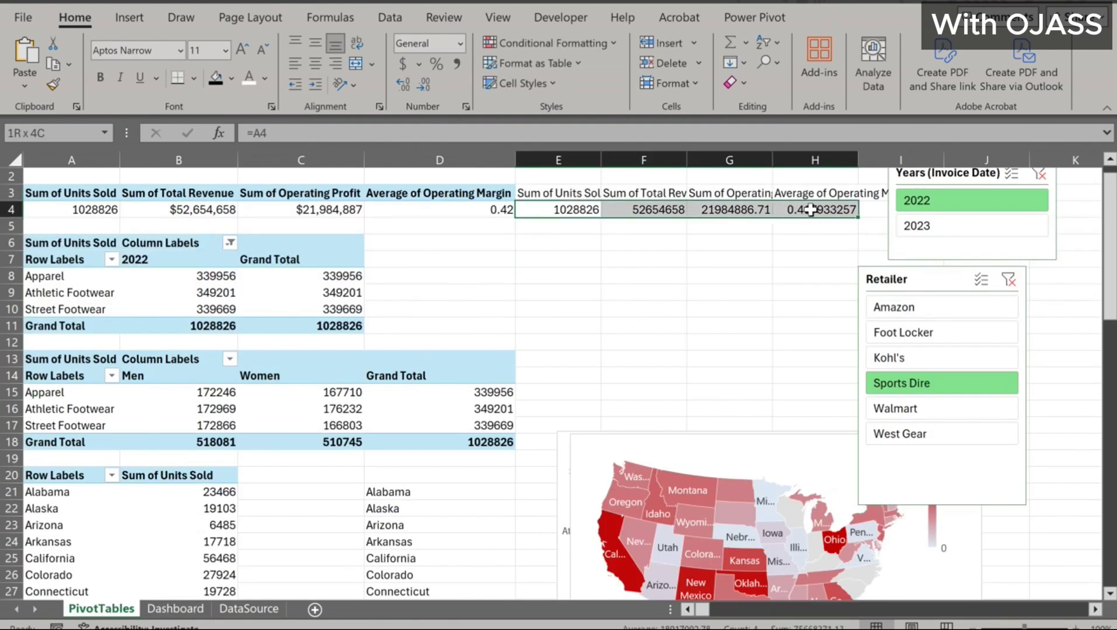
pyautogui.click(99, 79)
pyautogui.click(225, 50)
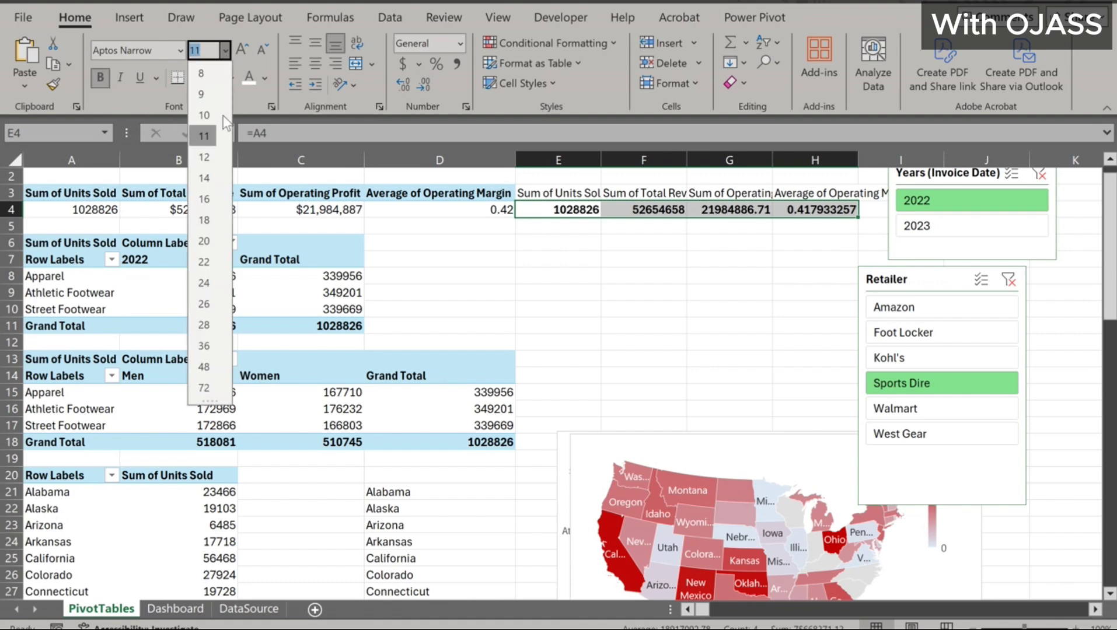
pyautogui.click(203, 178)
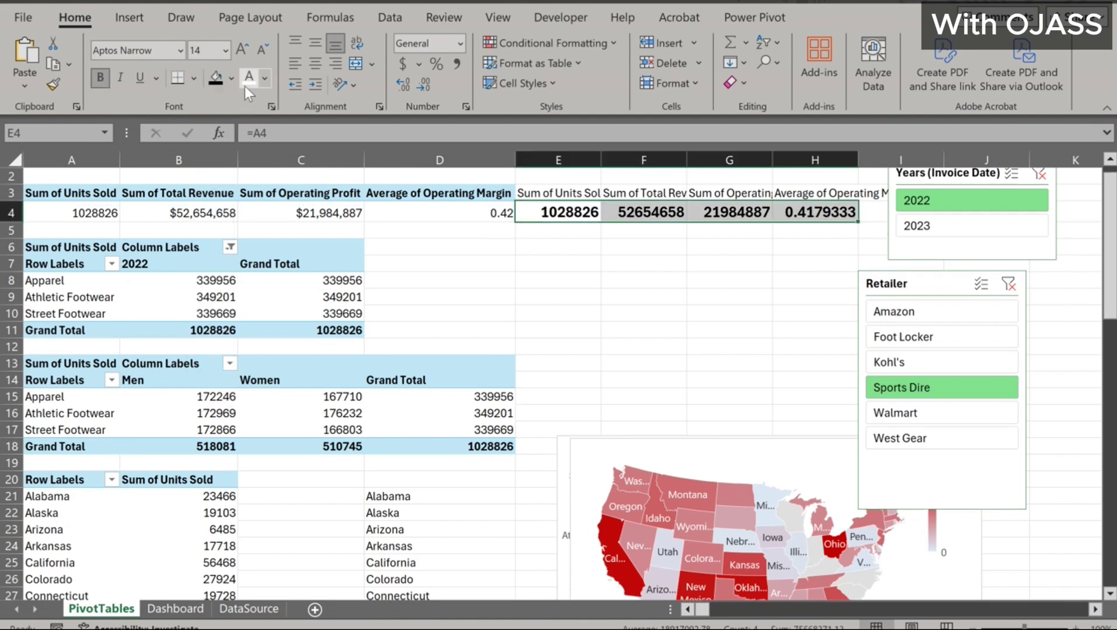
pyautogui.press('Delete')
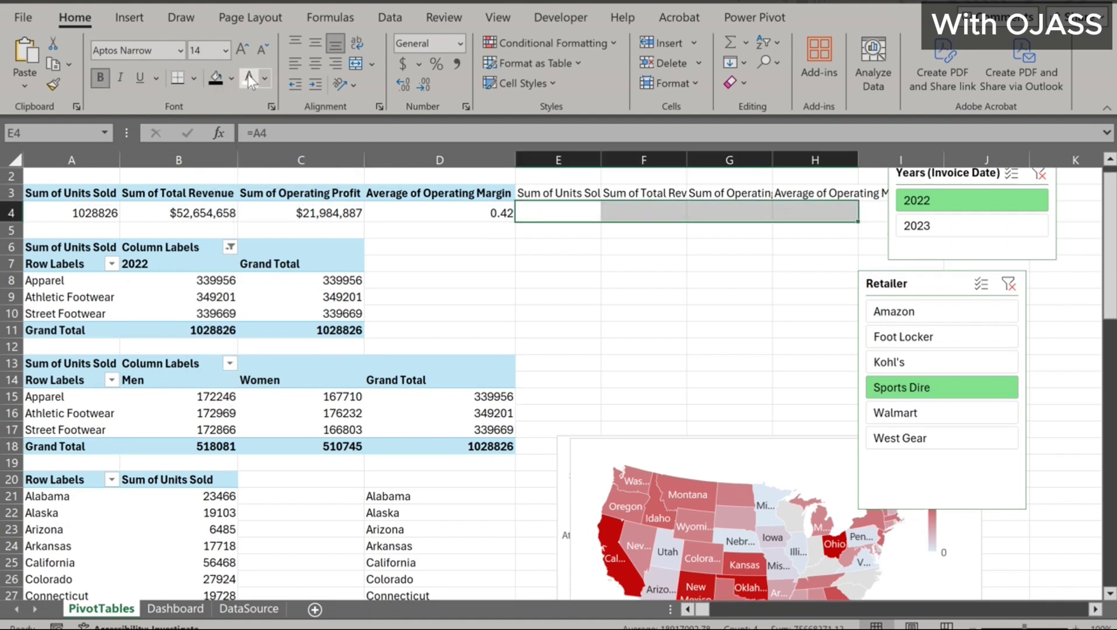
pyautogui.click(399, 279)
# Center the linked value horizontally in the Total Sales text box on the Dashboard sheet
pyautogui.click(175, 609)
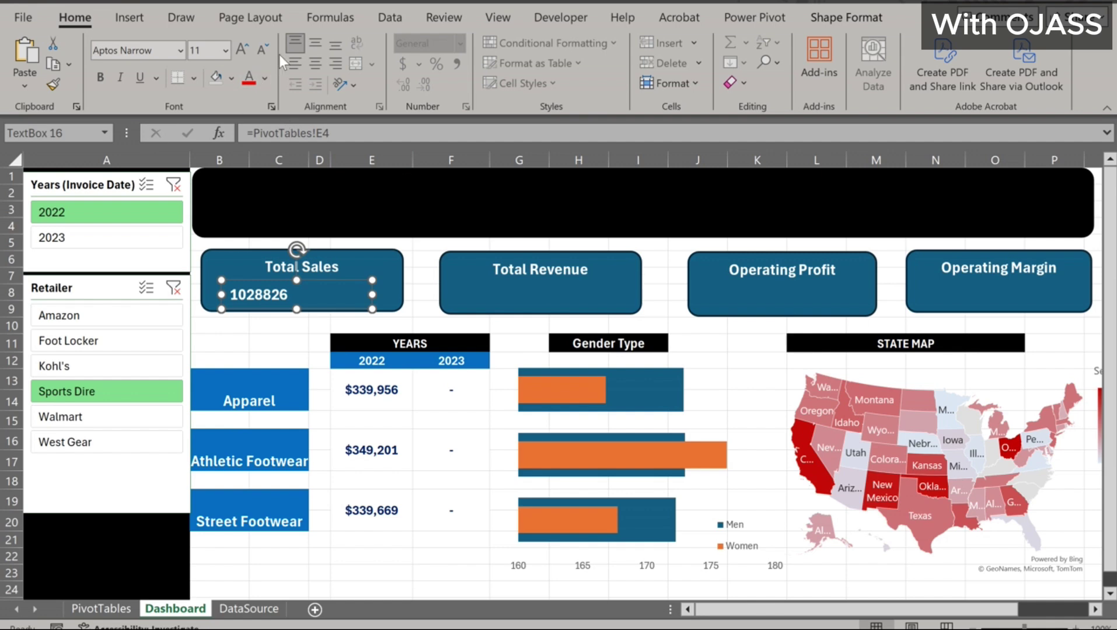
pyautogui.click(314, 63)
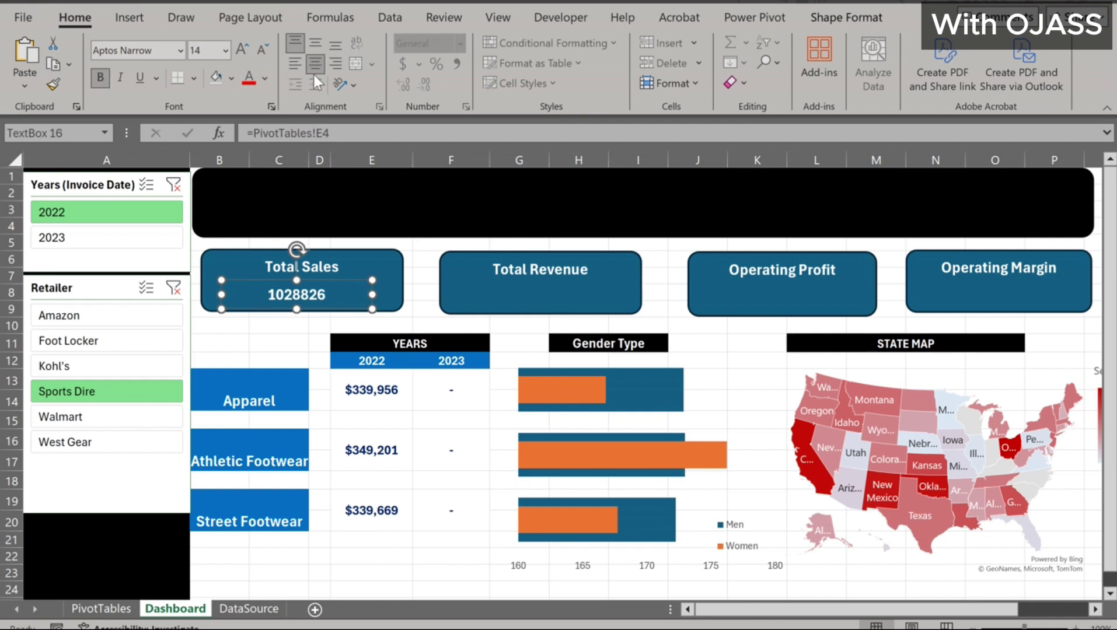
pyautogui.click(444, 420)
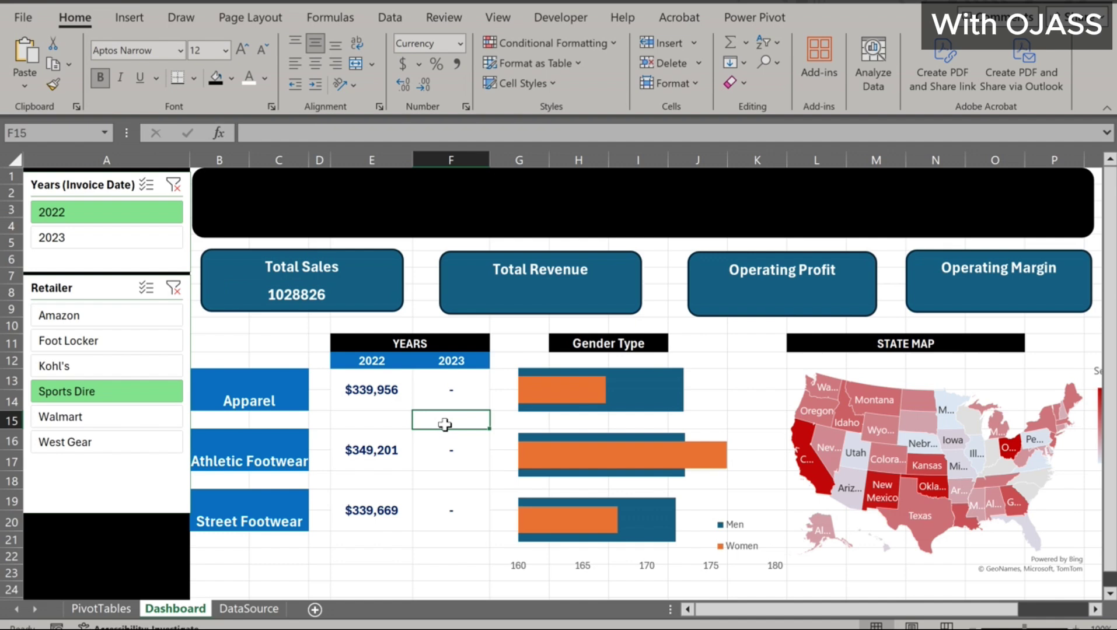
# Draw a text box below the label in each of the Total Revenue, Operating Profit and Operating Margin cards
pyautogui.click(499, 295)
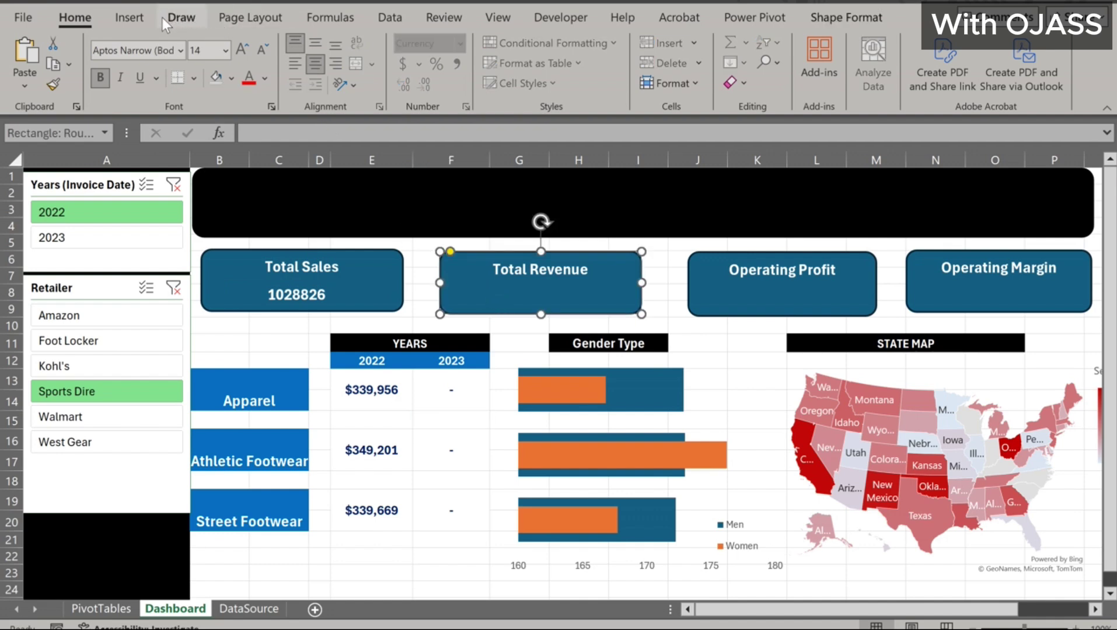
pyautogui.click(131, 15)
pyautogui.click(208, 83)
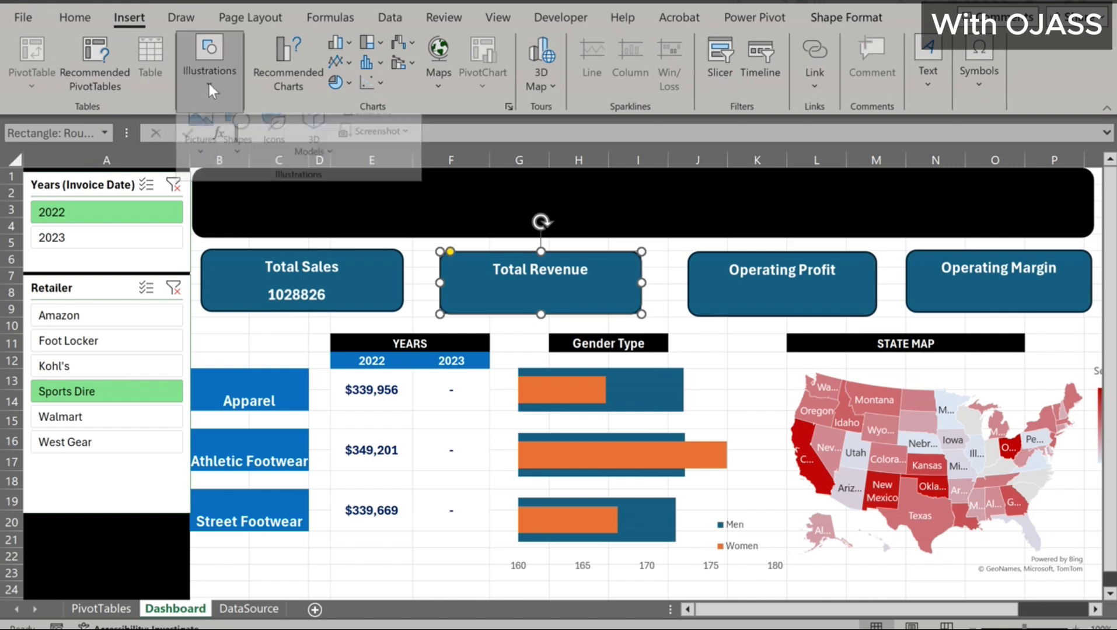
pyautogui.click(236, 163)
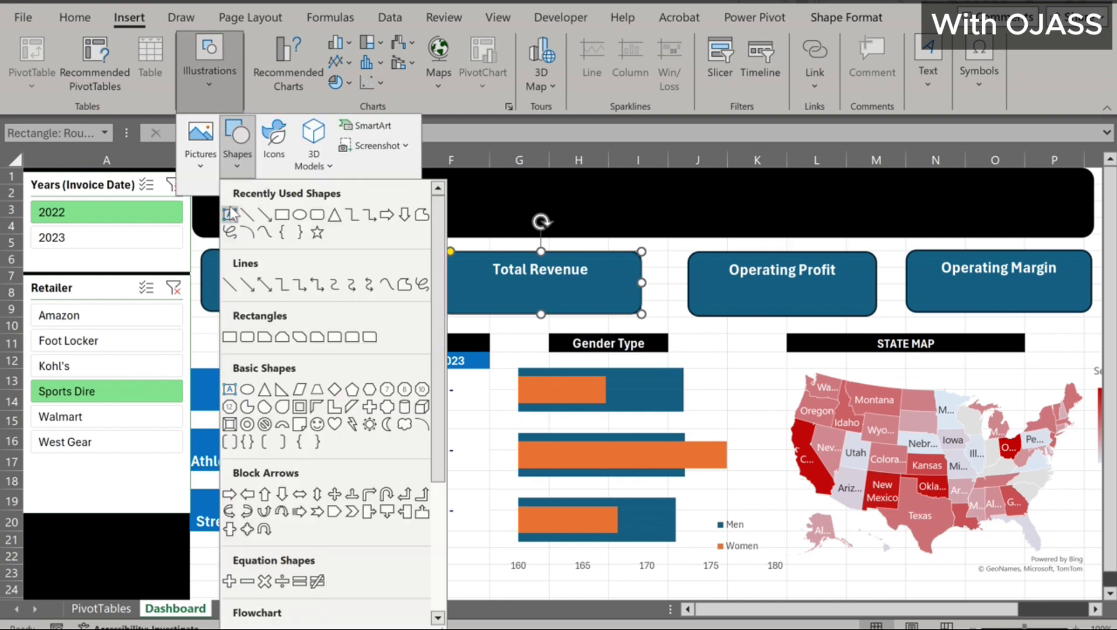
pyautogui.click(230, 214)
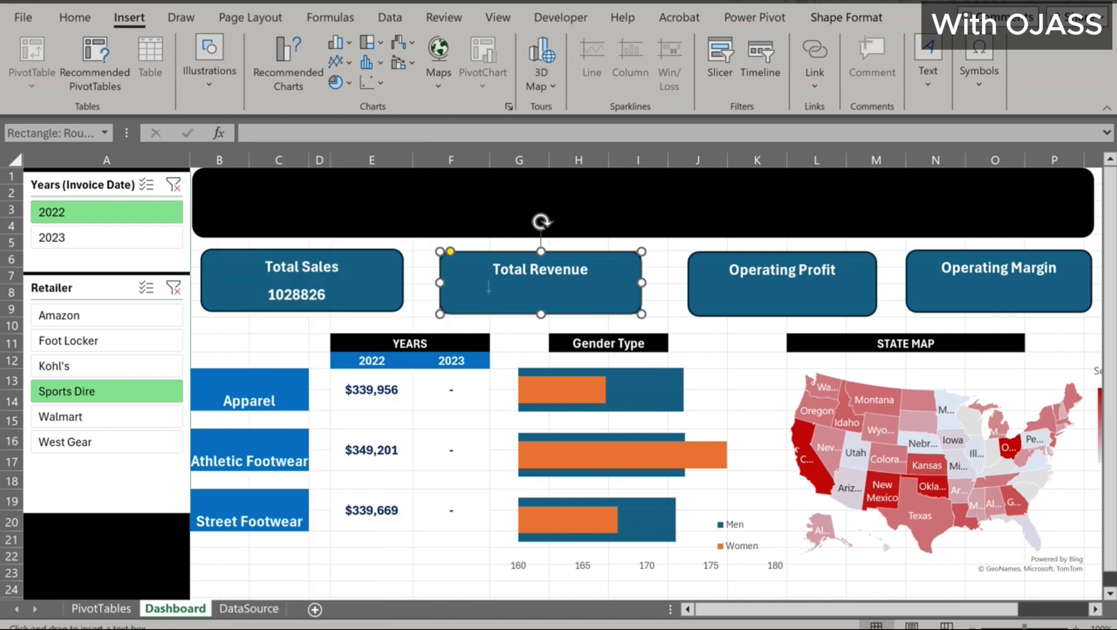
pyautogui.moveTo(487, 291); pyautogui.dragTo(618, 308)
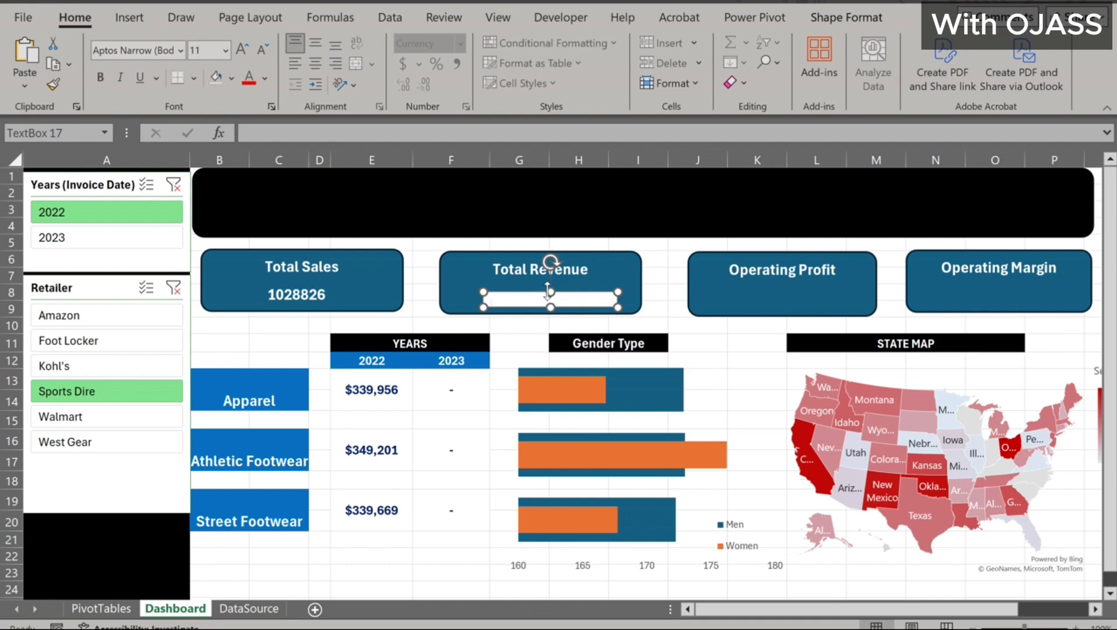
pyautogui.moveTo(548, 292); pyautogui.dragTo(549, 284)
pyautogui.click(739, 294)
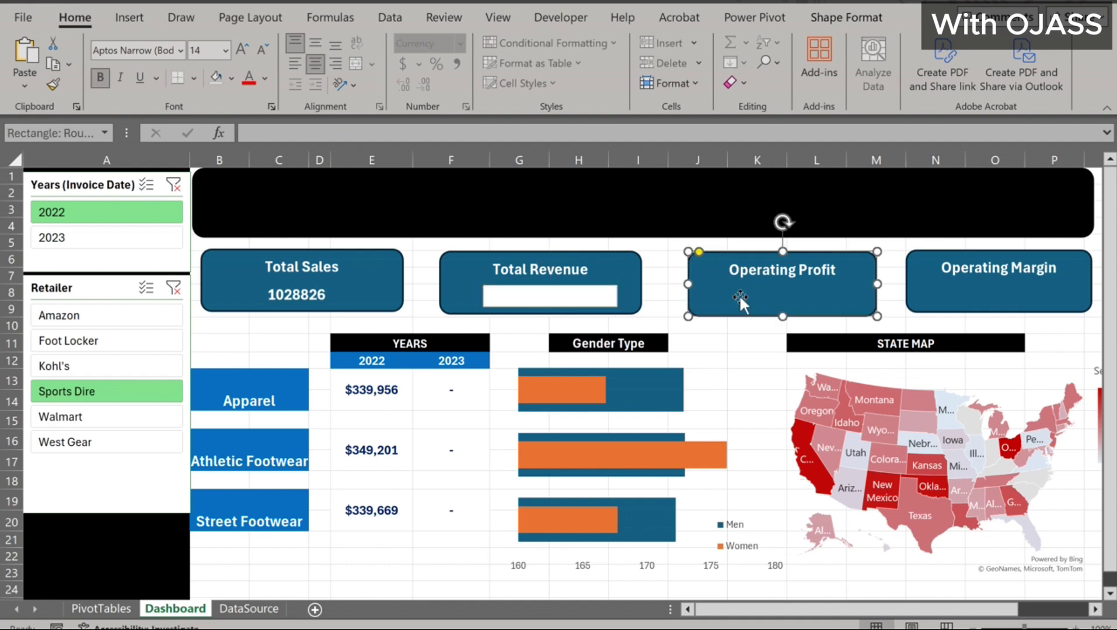
pyautogui.click(127, 18)
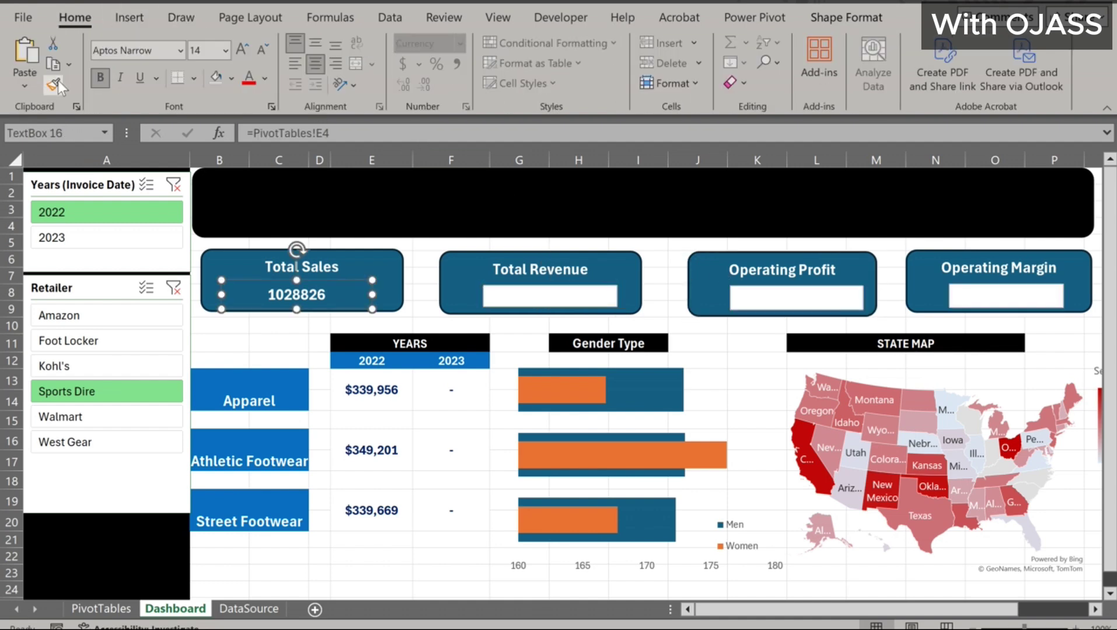
# Copy the Total Sales text box formatting to the text boxes in the Total Revenue and Operating Profit cards
pyautogui.click(53, 84)
pyautogui.click(521, 295)
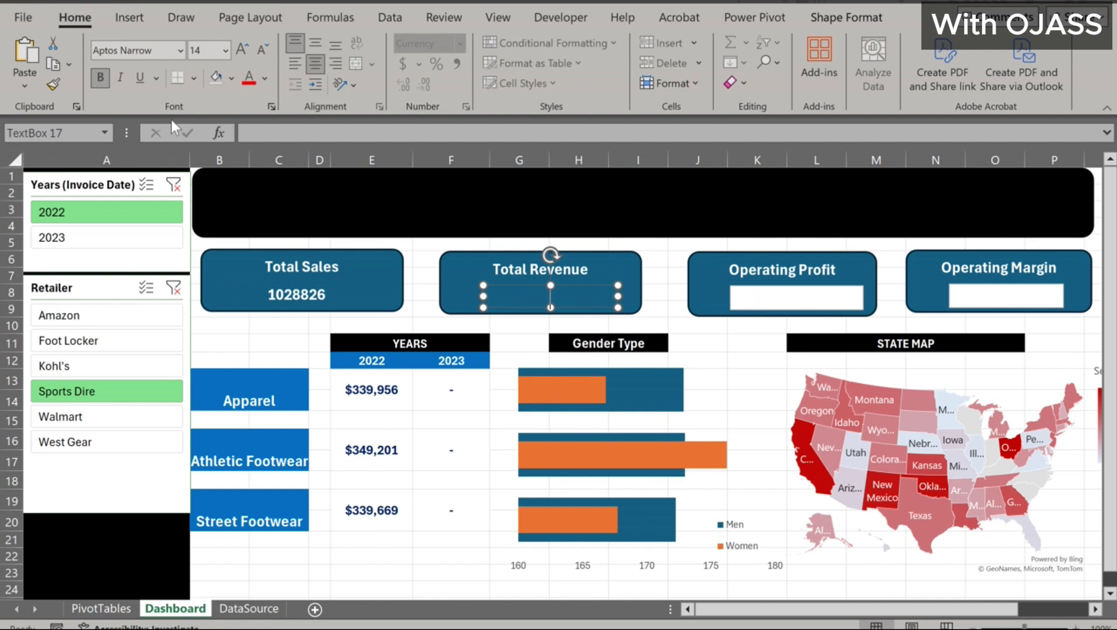
pyautogui.click(54, 83)
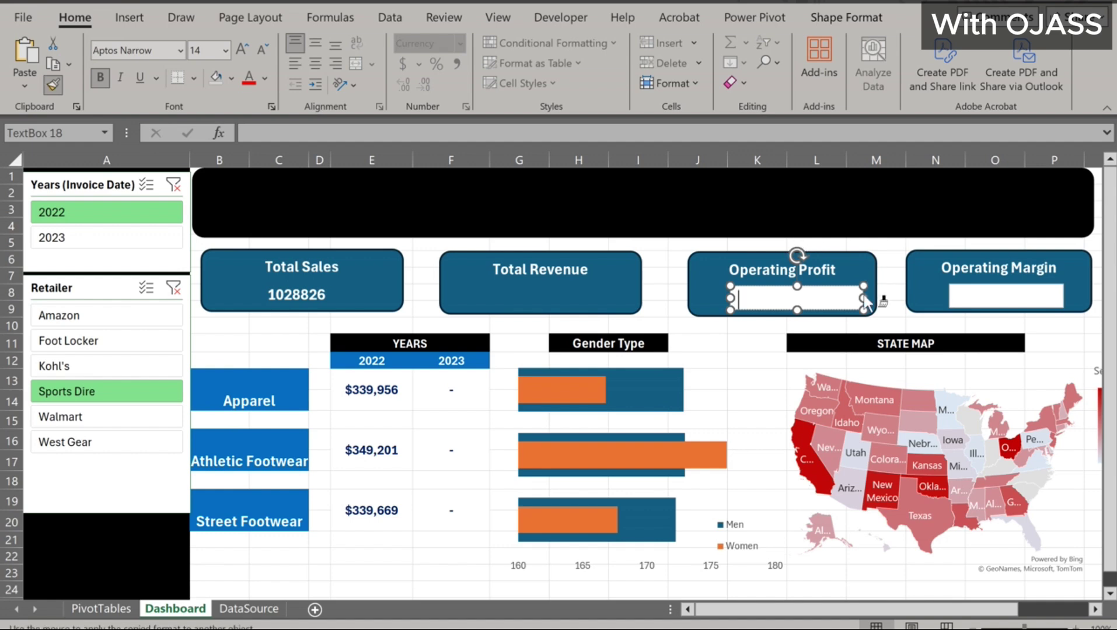
pyautogui.click(806, 280)
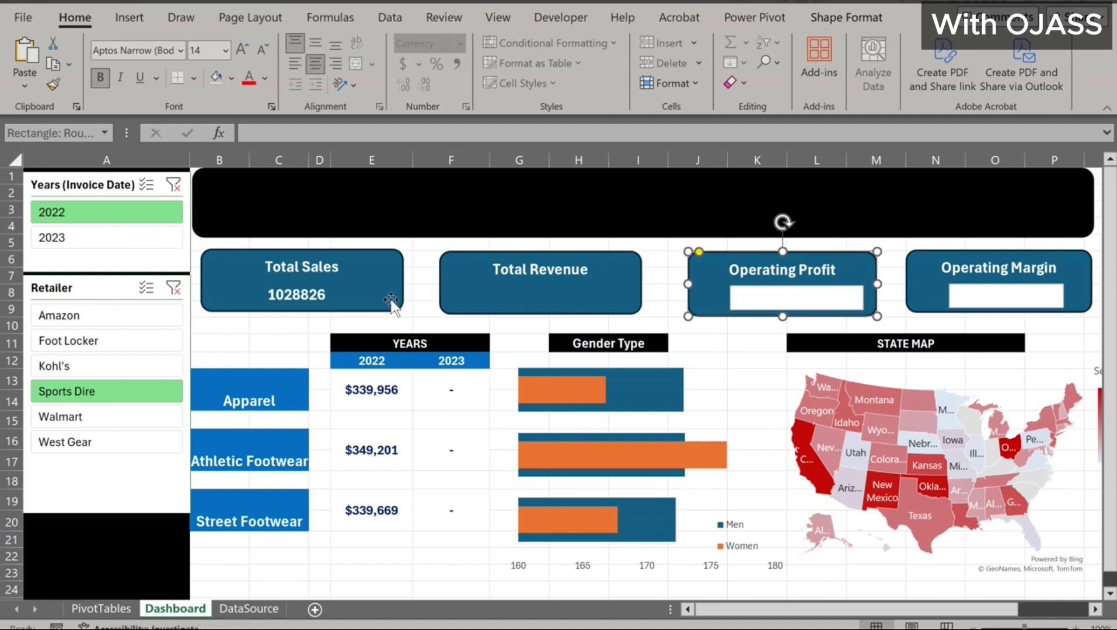
pyautogui.click(335, 291)
pyautogui.click(53, 85)
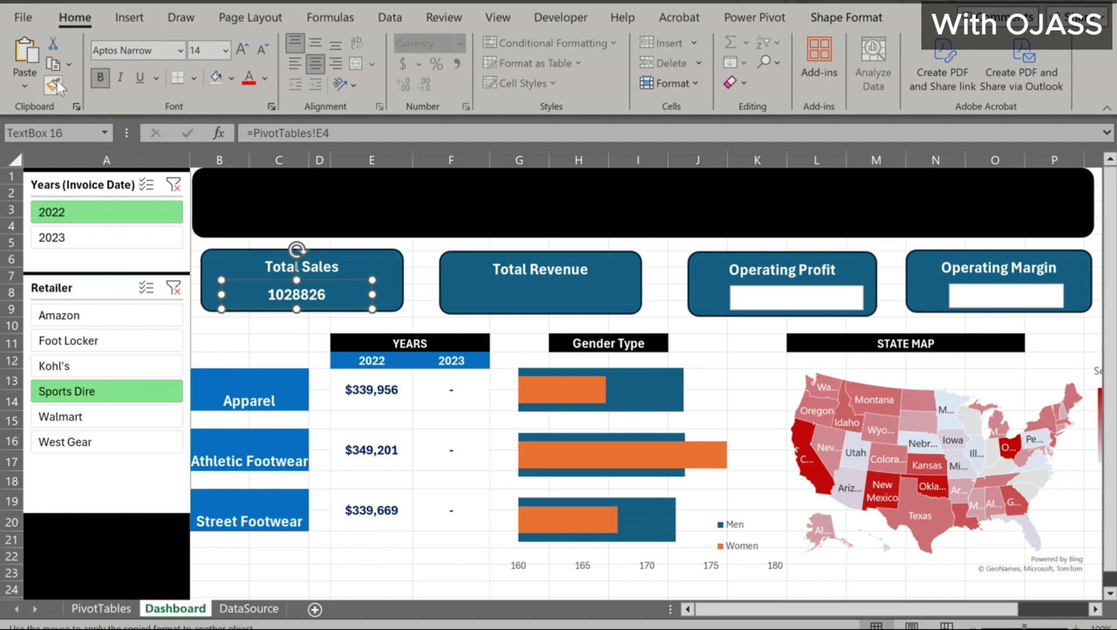
pyautogui.click(750, 293)
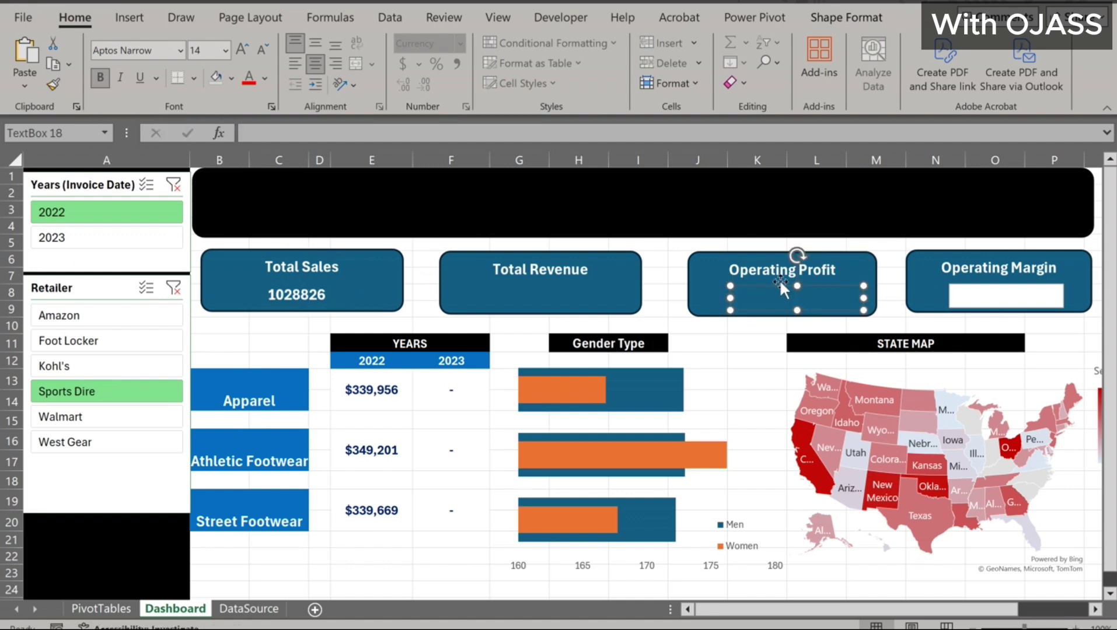
# Try to copy the Operating Profit text box formatting to the text box in the Operating Margin card
pyautogui.click(53, 84)
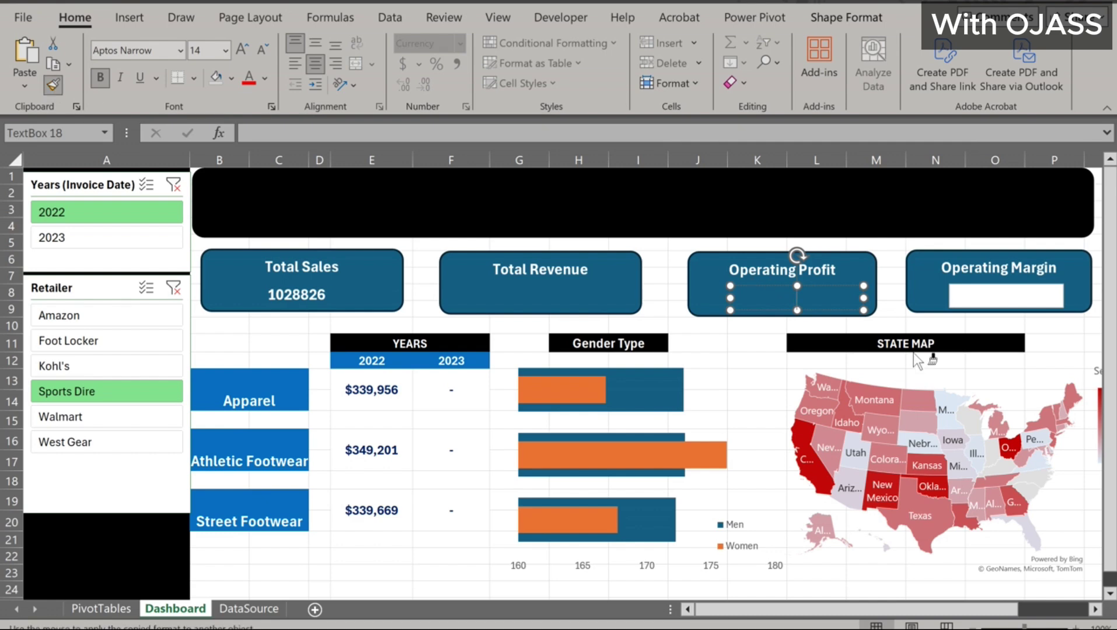
pyautogui.click(979, 291)
pyautogui.click(835, 291)
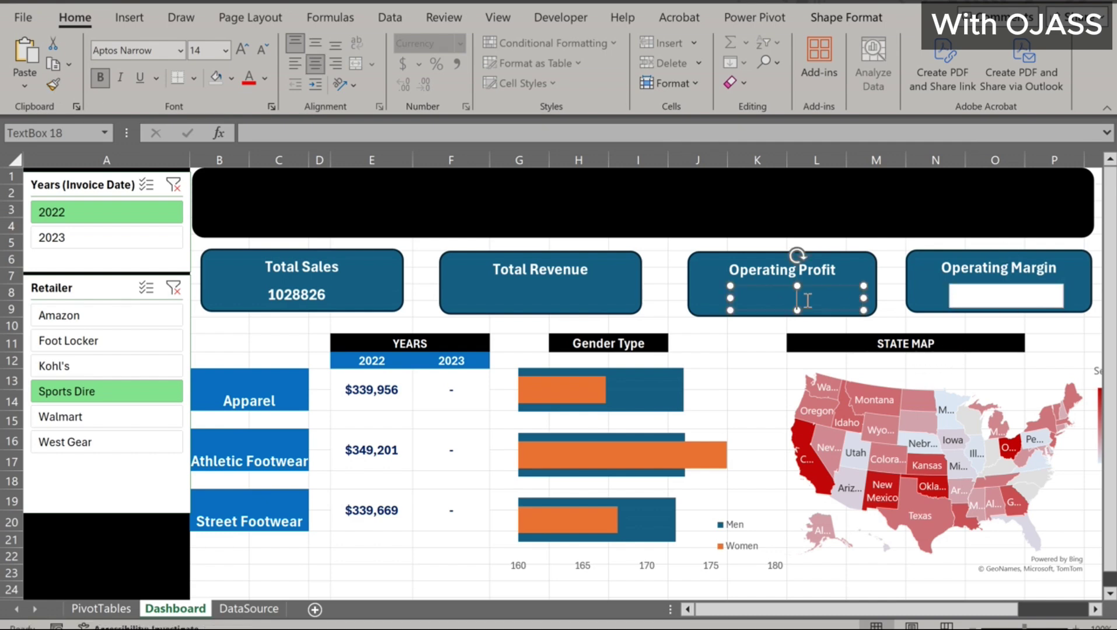
pyautogui.click(53, 85)
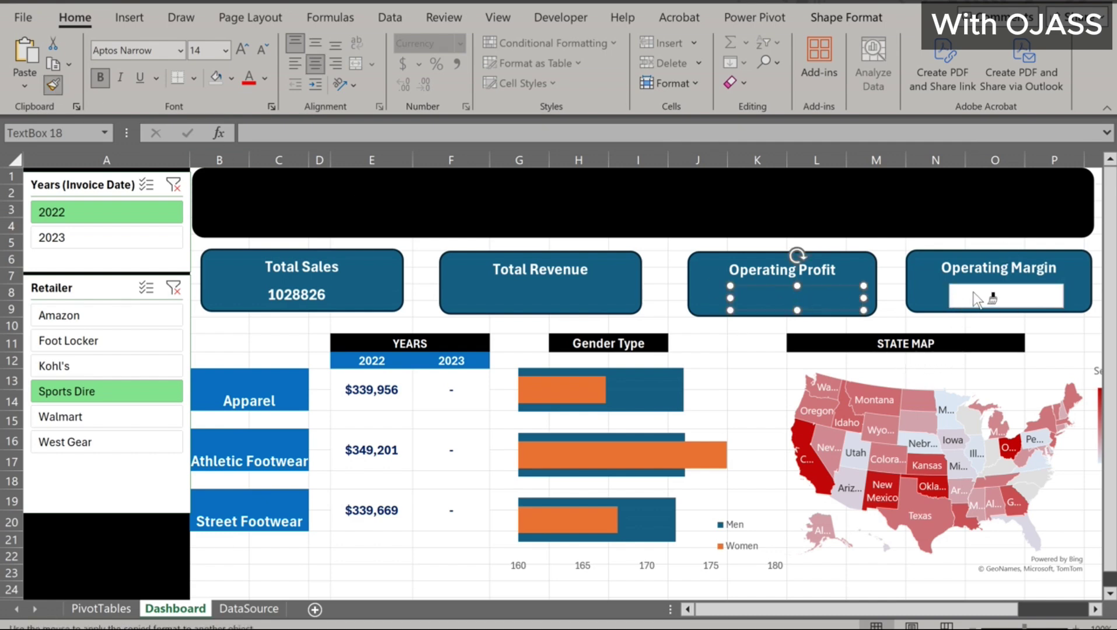
pyautogui.click(991, 294)
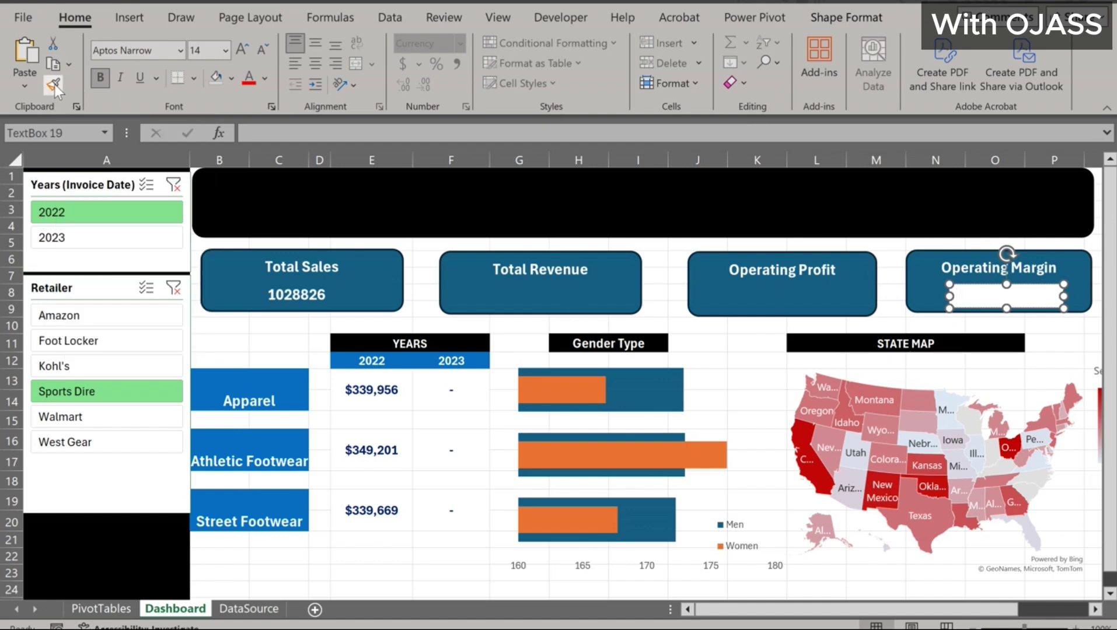
pyautogui.click(53, 84)
pyautogui.click(1000, 287)
pyautogui.click(781, 295)
pyautogui.click(53, 84)
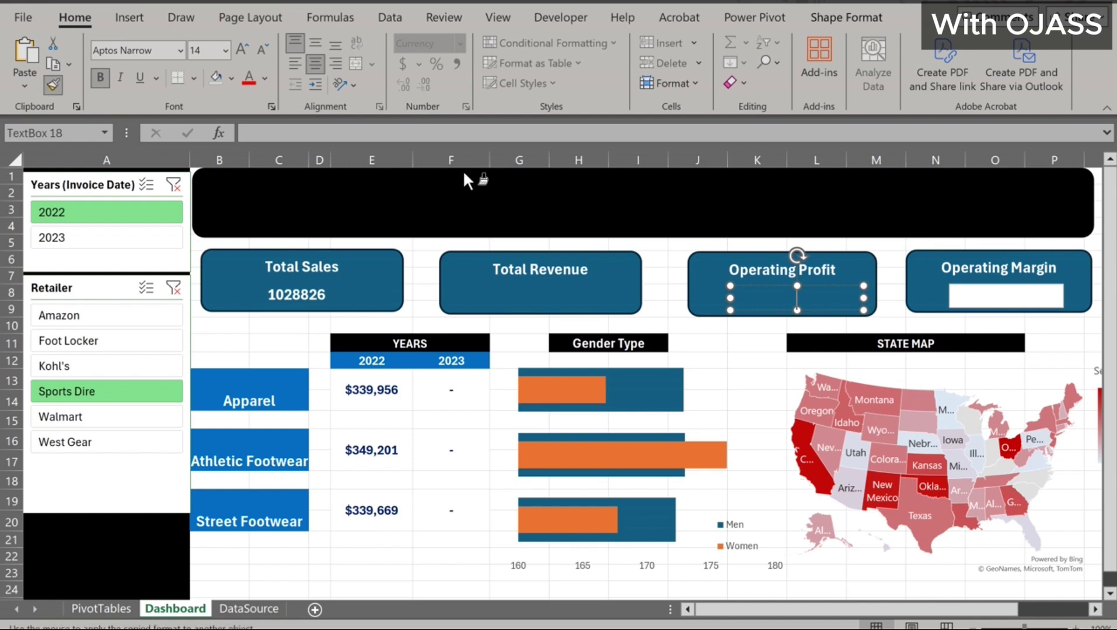
# Set the Operating Margin card's text box to no fill and no outline
pyautogui.click(979, 287)
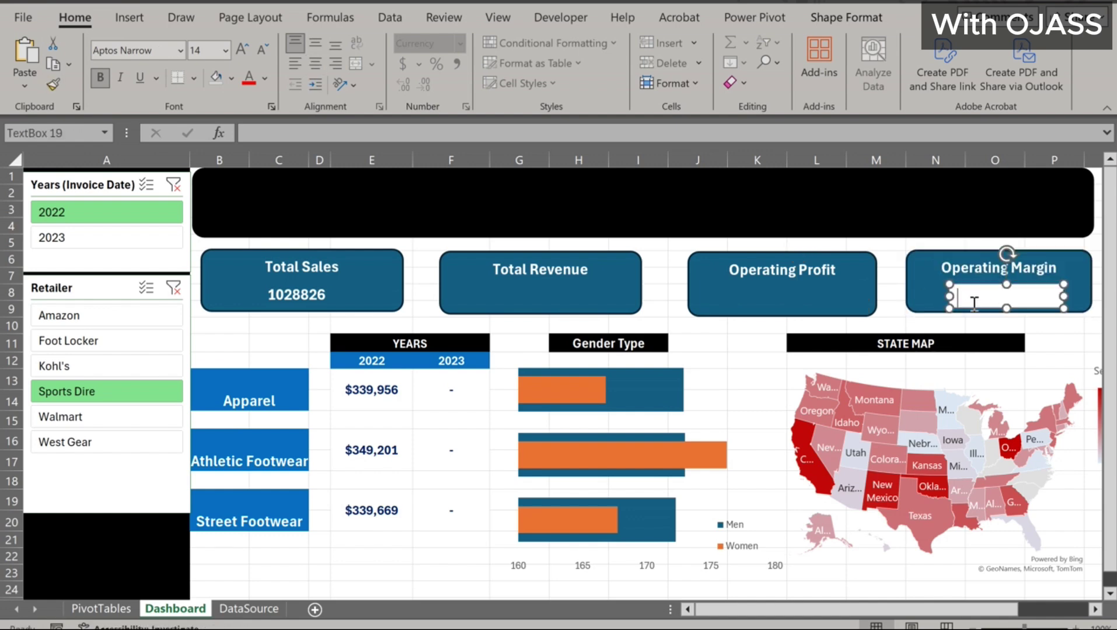
pyautogui.click(846, 17)
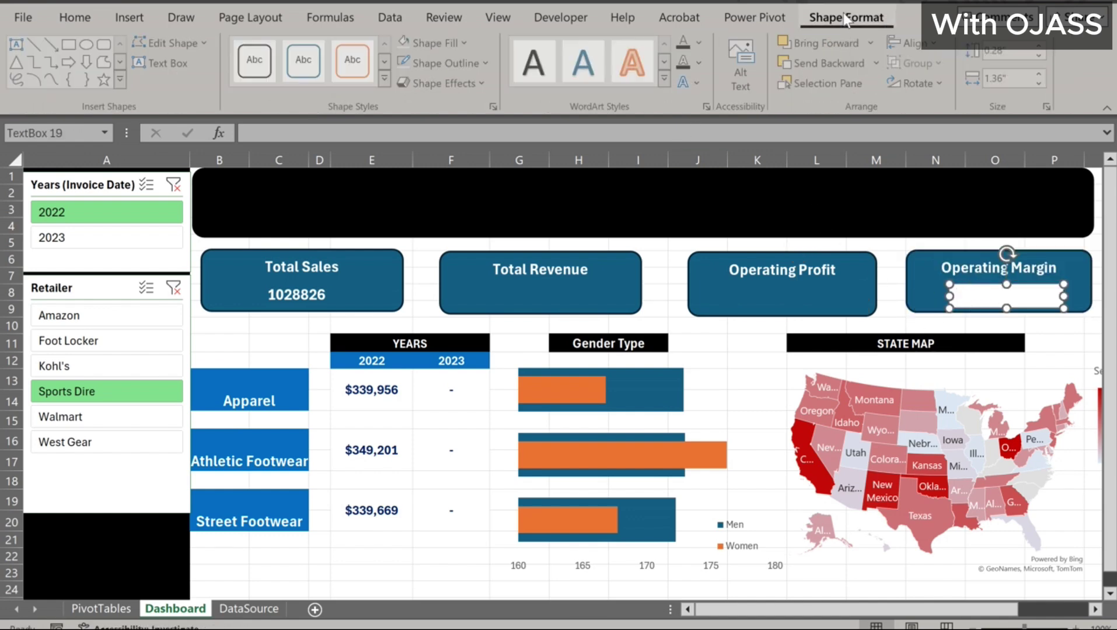
pyautogui.click(467, 42)
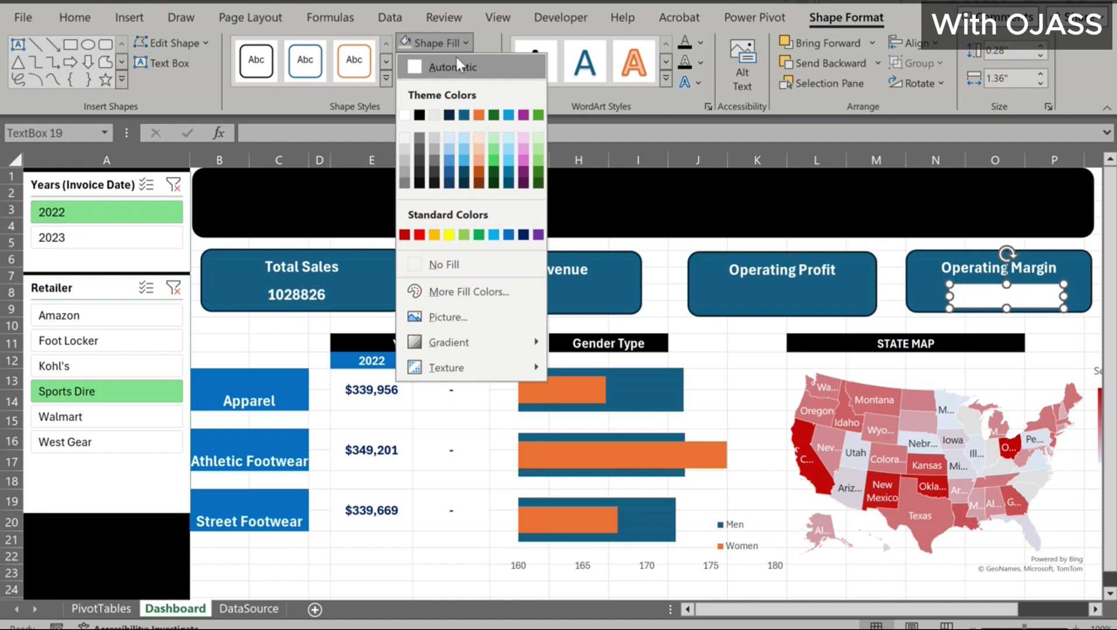
pyautogui.click(454, 259)
pyautogui.click(489, 63)
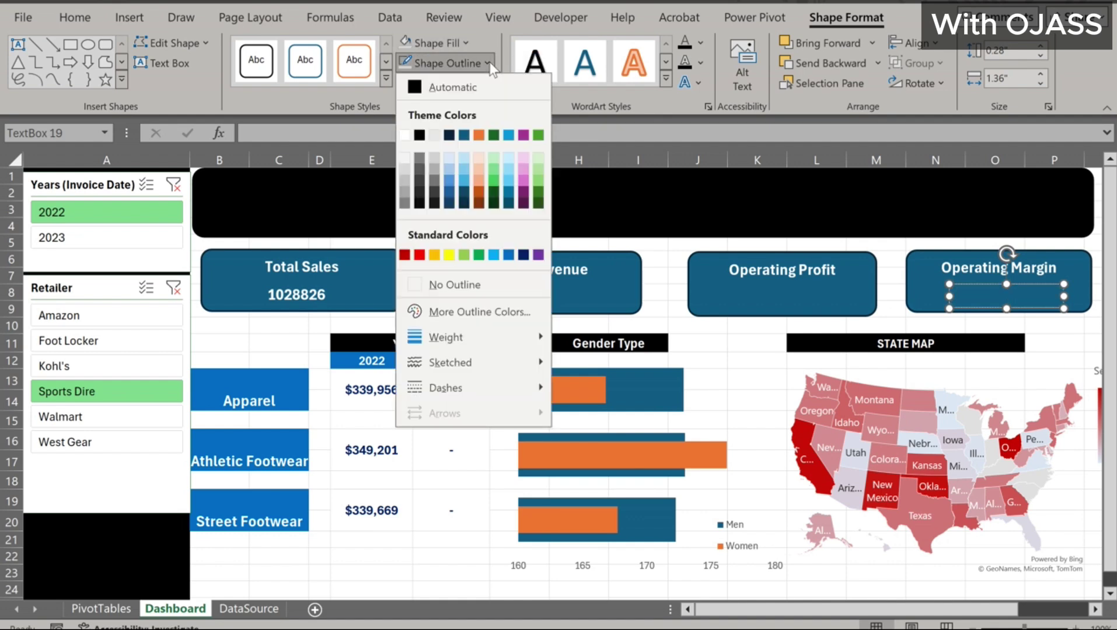
pyautogui.click(443, 284)
# Link the text box in the Total Revenue card to cell F4 of the PivotTables sheet
pyautogui.click(499, 296)
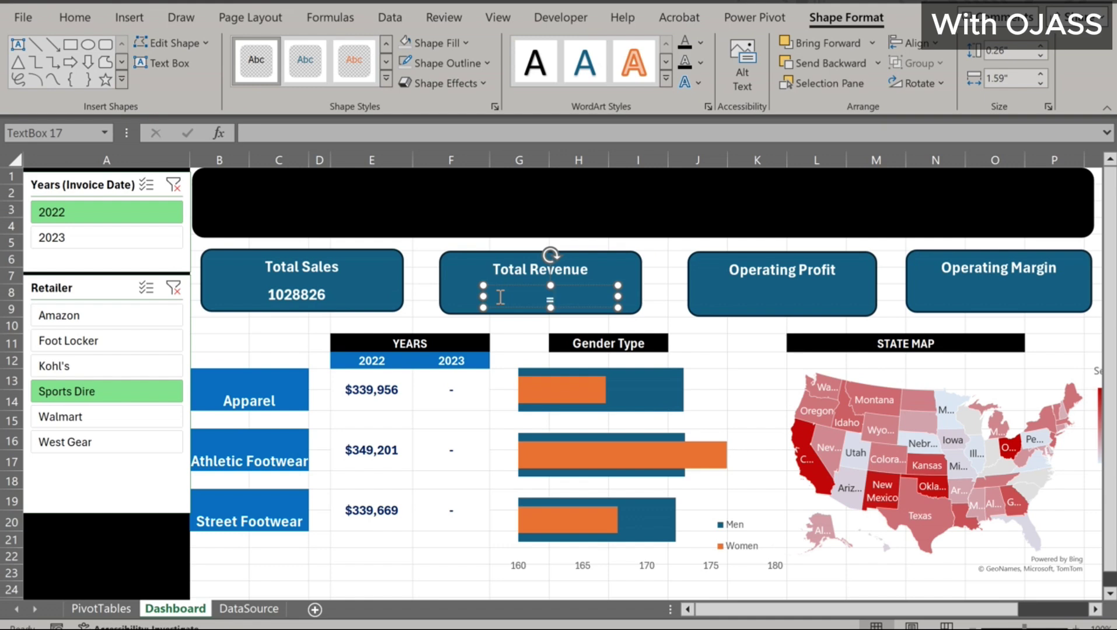
pyautogui.click(310, 134)
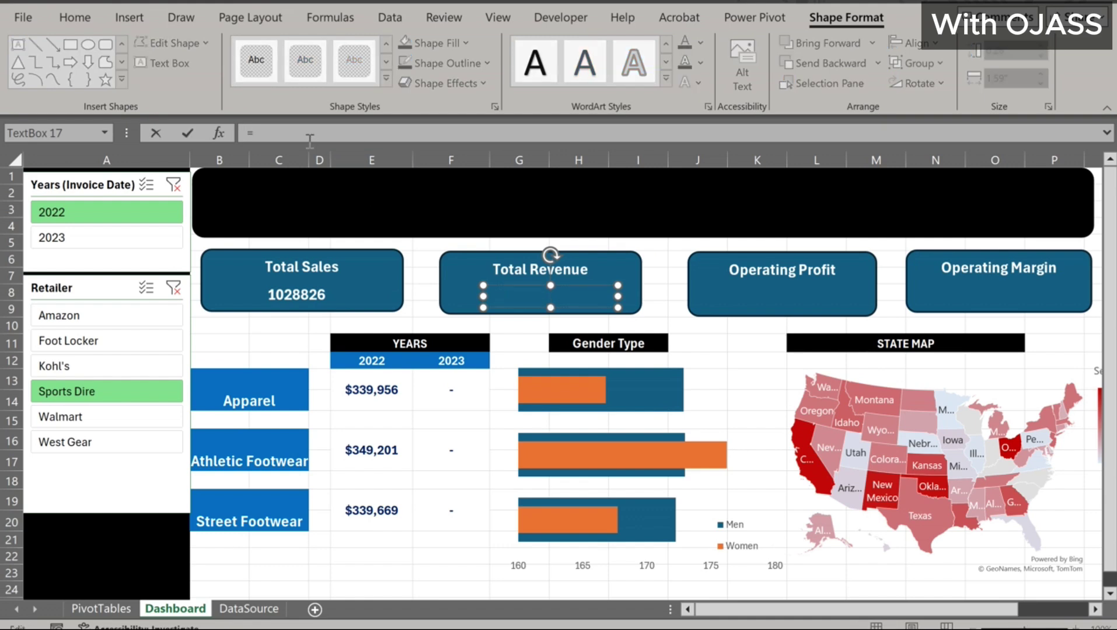
pyautogui.click(101, 608)
pyautogui.click(632, 212)
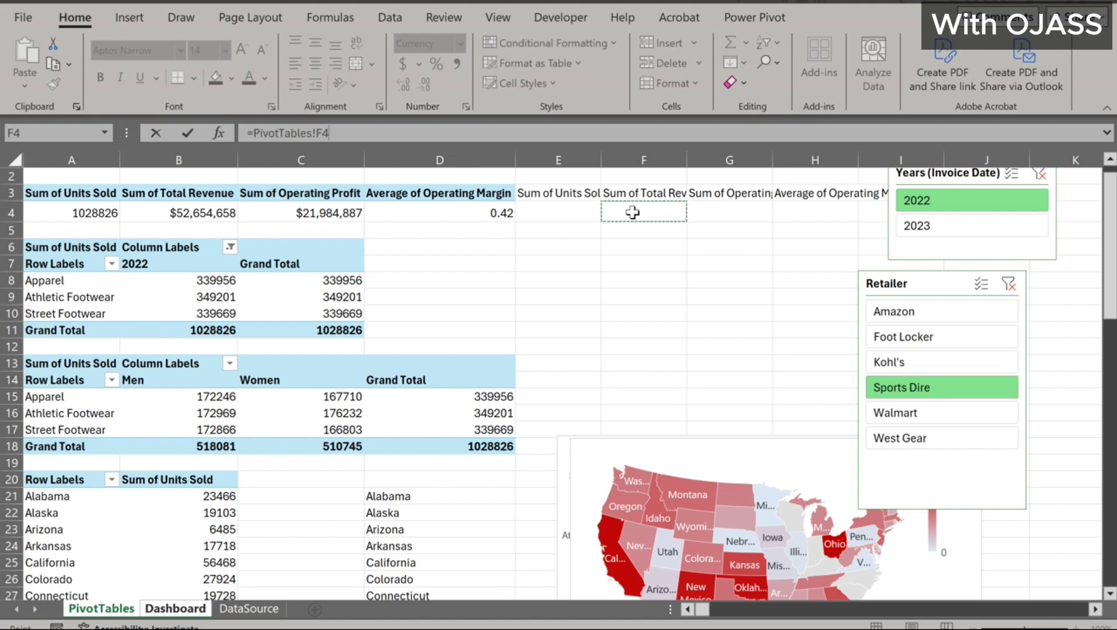
pyautogui.press('Return')
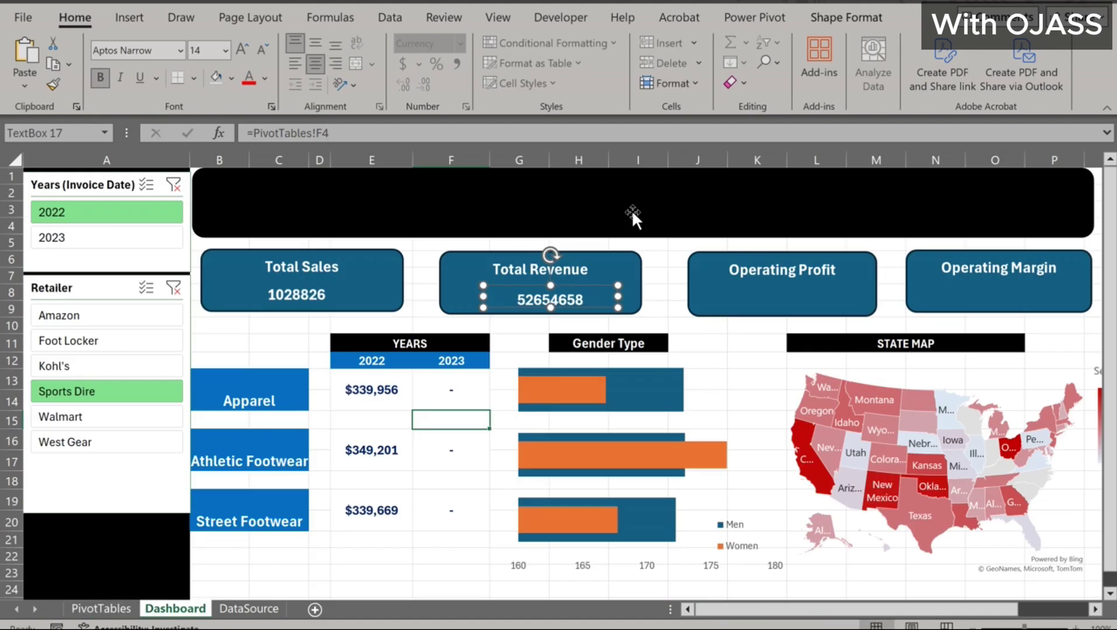
# Link the text box in the Operating Profit card to cell G4 of the PivotTables sheet
pyautogui.click(756, 301)
pyautogui.click(272, 134)
pyautogui.write('=')
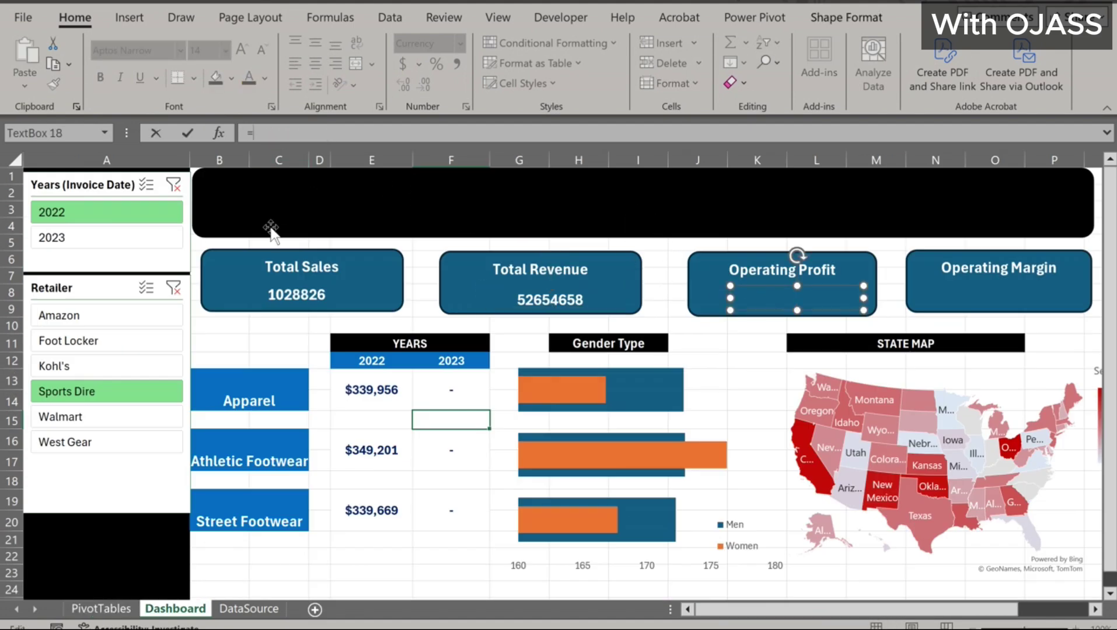
pyautogui.click(101, 609)
pyautogui.click(740, 212)
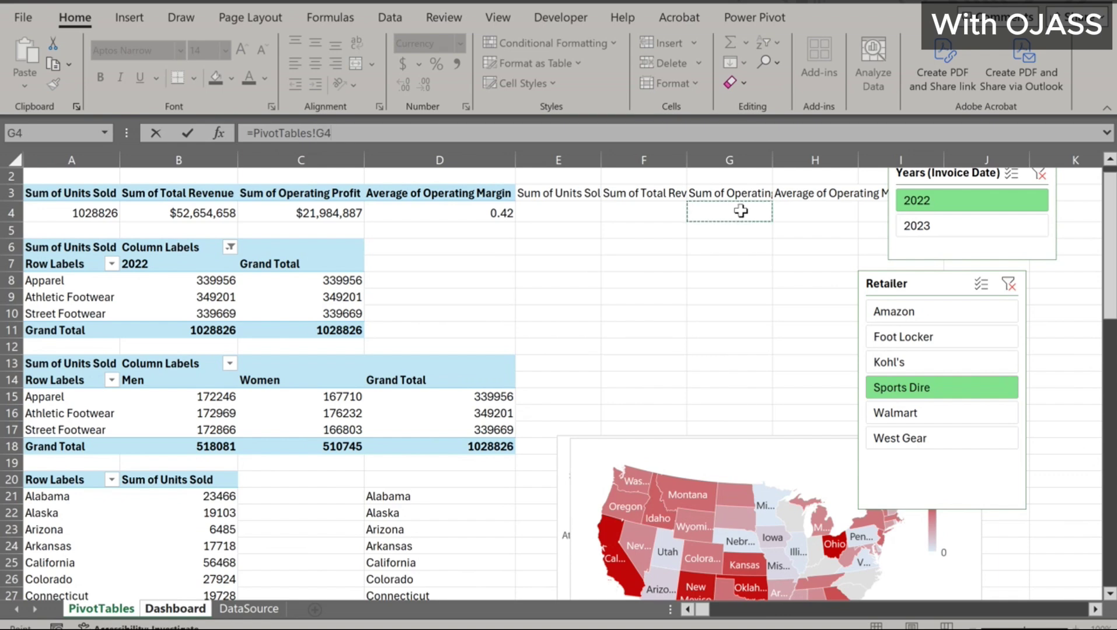
pyautogui.press('Return')
# Link the text box in the Operating Margin card to cell H4 of the PivotTables sheet
pyautogui.click(982, 293)
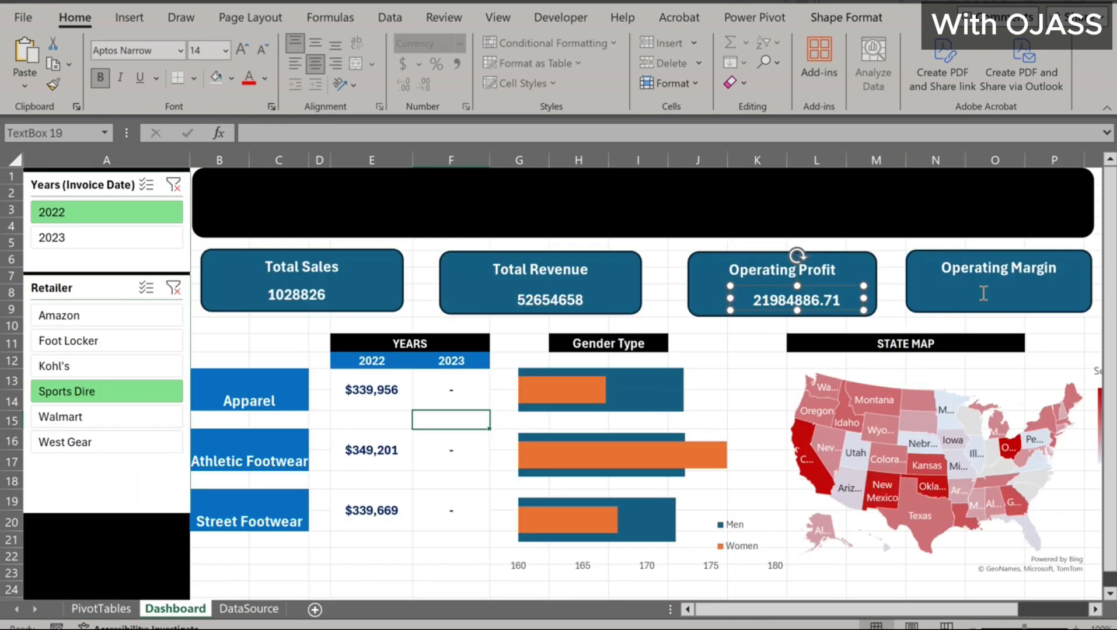
pyautogui.click(297, 134)
pyautogui.write('=')
pyautogui.click(107, 610)
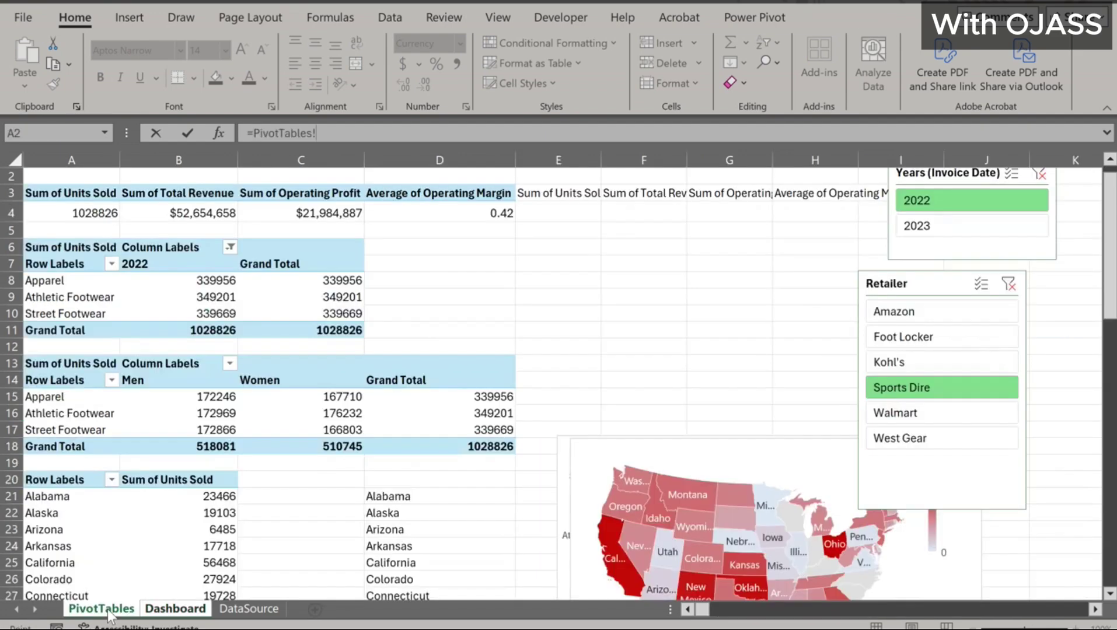
pyautogui.click(836, 209)
pyautogui.press('Return')
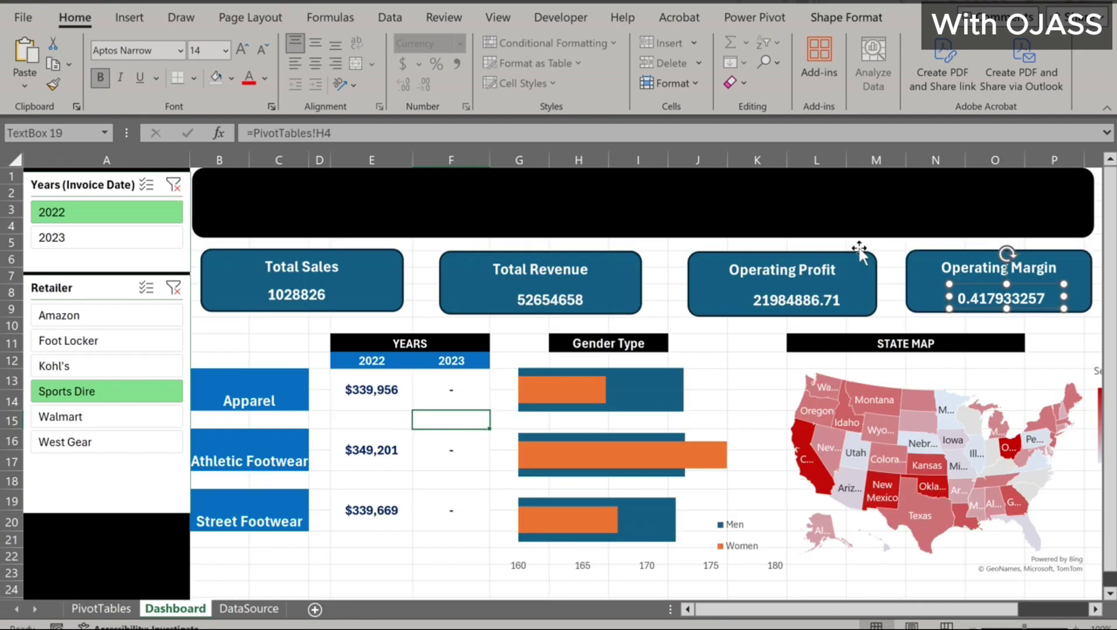
# Set the font color of cells E4:H4 on the PivotTables sheet to red
pyautogui.click(101, 609)
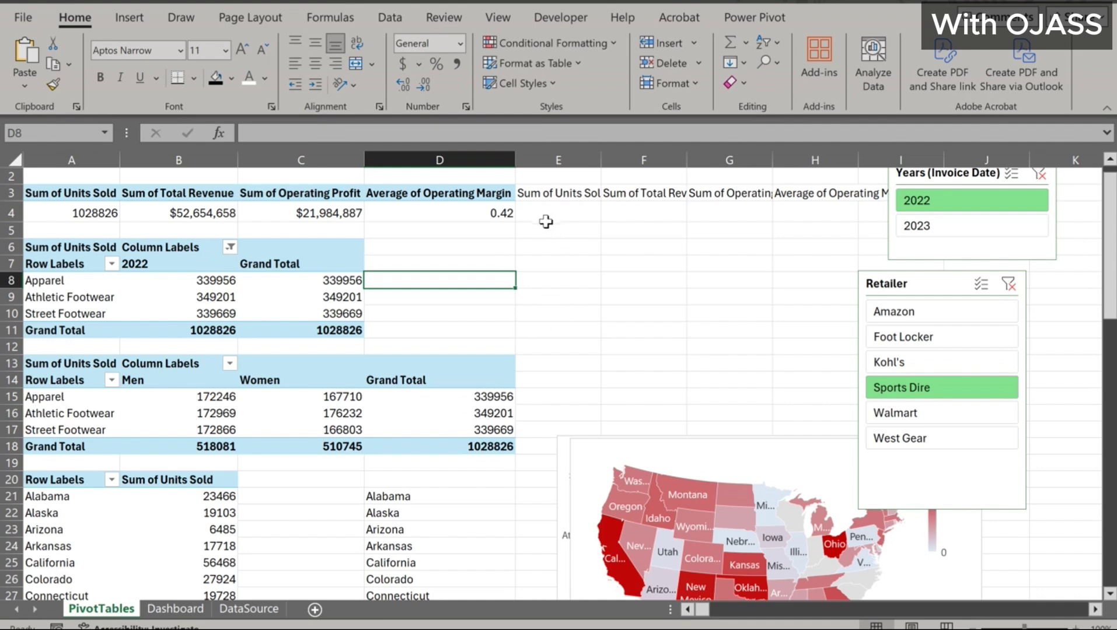
pyautogui.moveTo(545, 221); pyautogui.dragTo(849, 215)
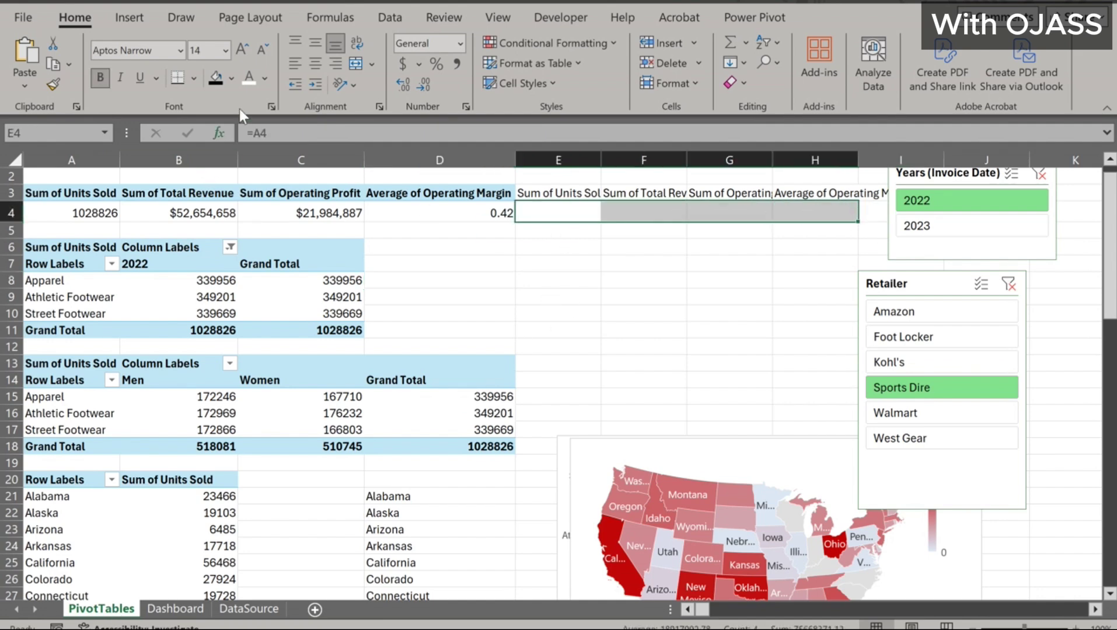
pyautogui.click(267, 78)
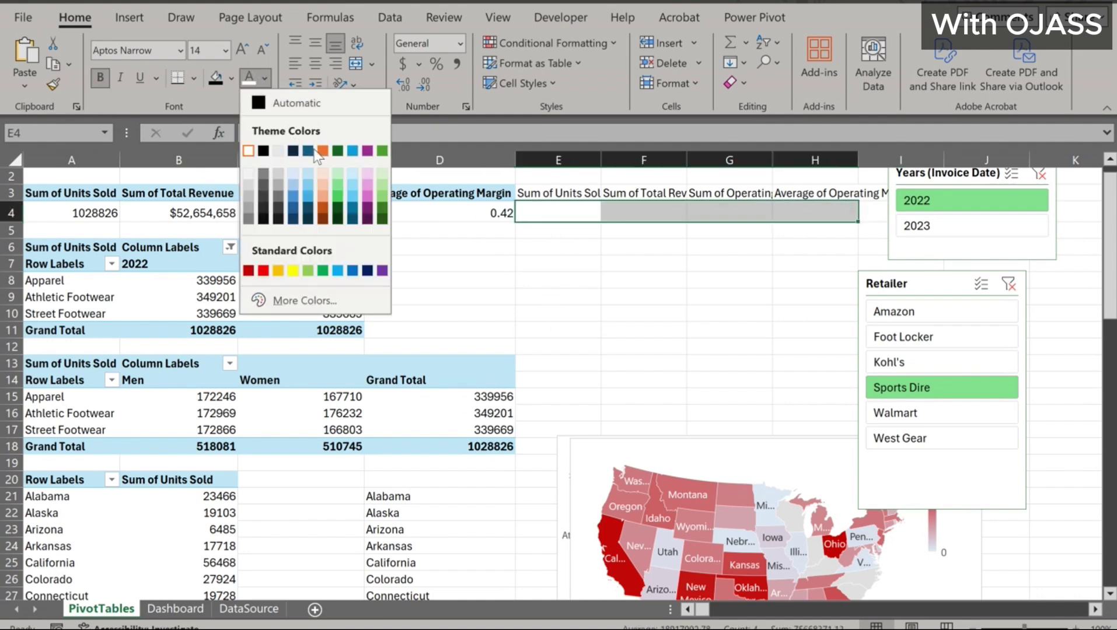
pyautogui.click(263, 270)
# Format cells F4:G4 as Currency with the $ symbol and 0 decimal places
pyautogui.moveTo(651, 214); pyautogui.dragTo(723, 213)
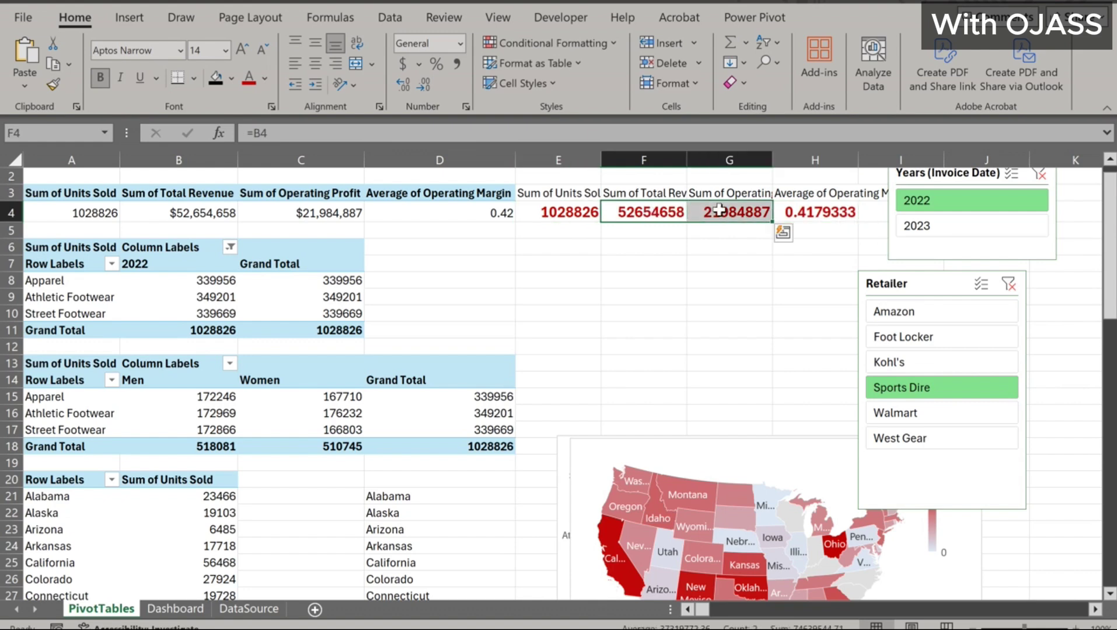
pyautogui.click(467, 104)
pyautogui.click(549, 126)
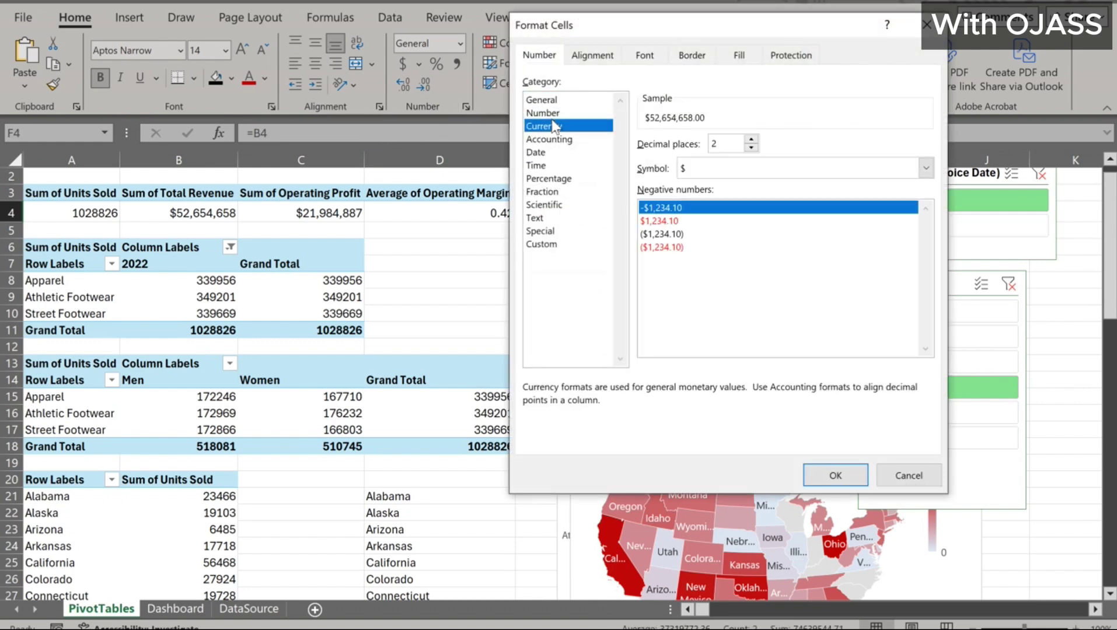
pyautogui.click(751, 148)
pyautogui.click(750, 148)
pyautogui.click(835, 474)
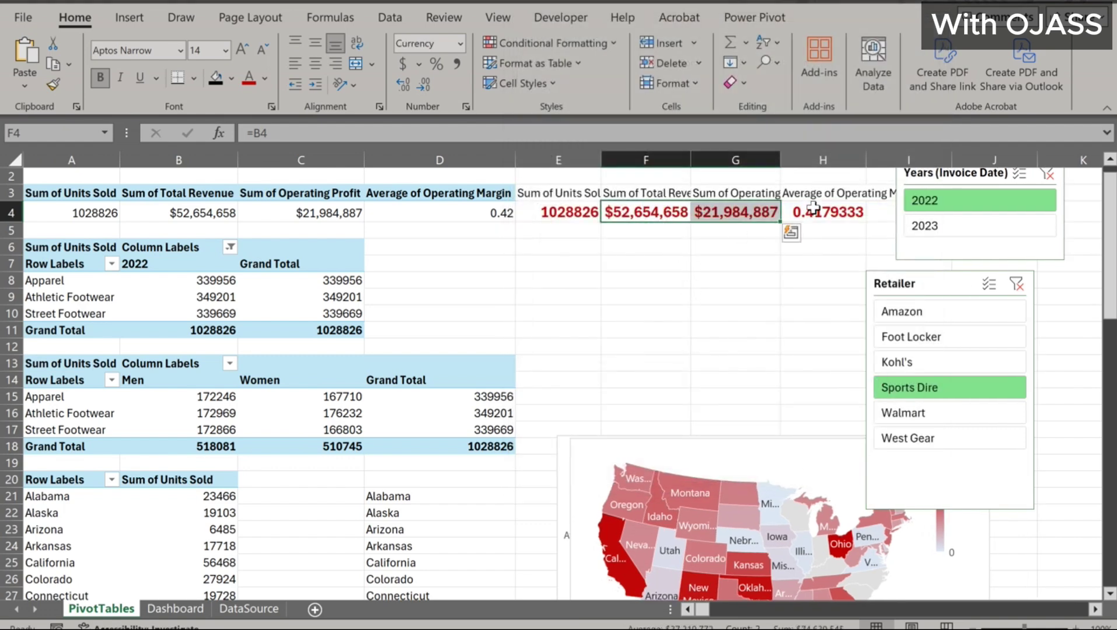
# Reduce the average operating margin in cell H4 to two decimal places
pyautogui.click(813, 208)
pyautogui.click(428, 88)
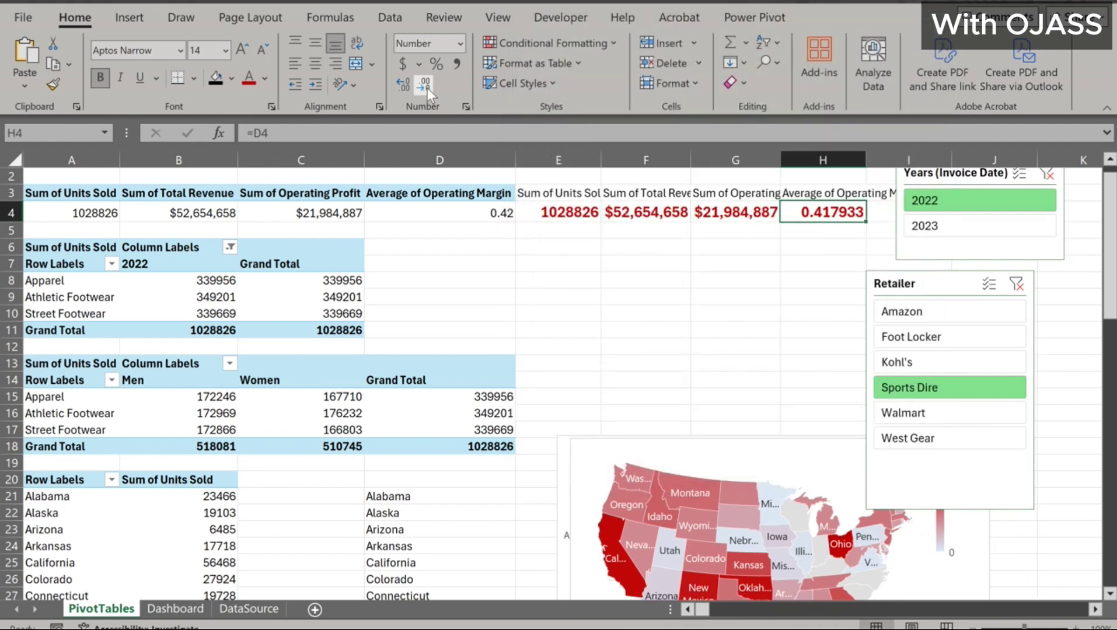
pyautogui.click(428, 88)
pyautogui.click(427, 88)
pyautogui.click(427, 88)
pyautogui.click(428, 88)
# Set cells E4:H4 on the PivotTables sheet to font size 16 with white font color
pyautogui.click(569, 212)
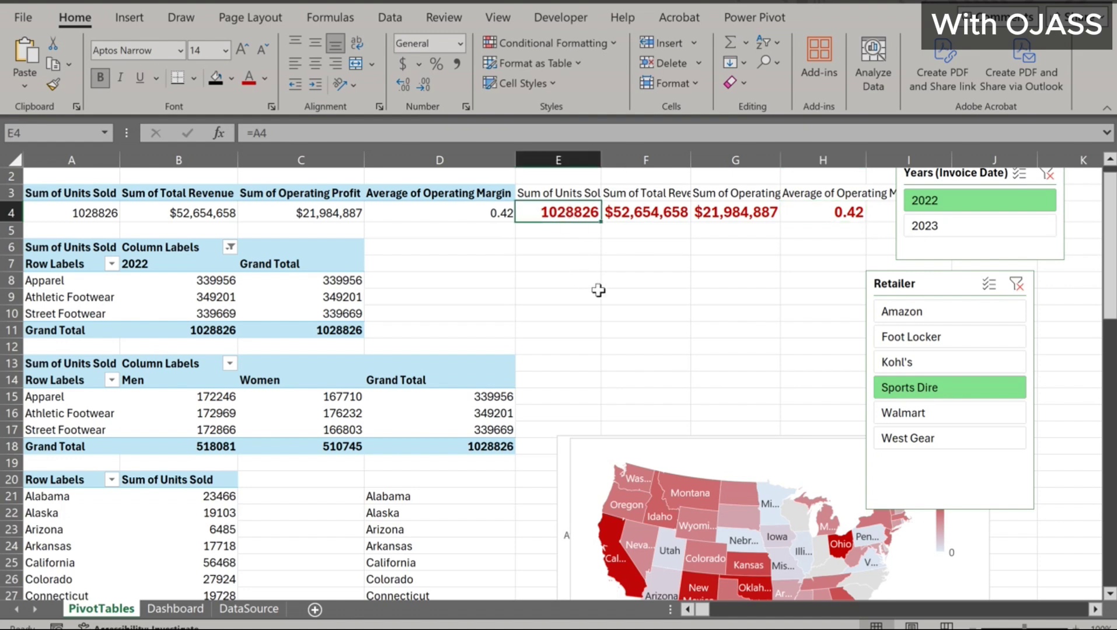
pyautogui.moveTo(560, 208); pyautogui.dragTo(848, 213)
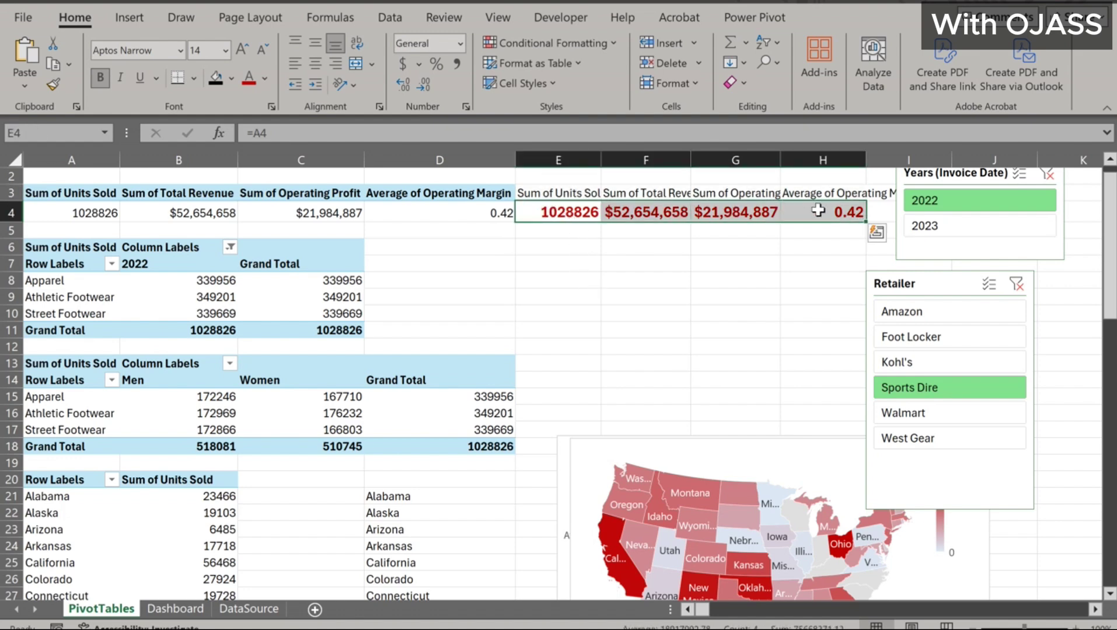
pyautogui.click(225, 50)
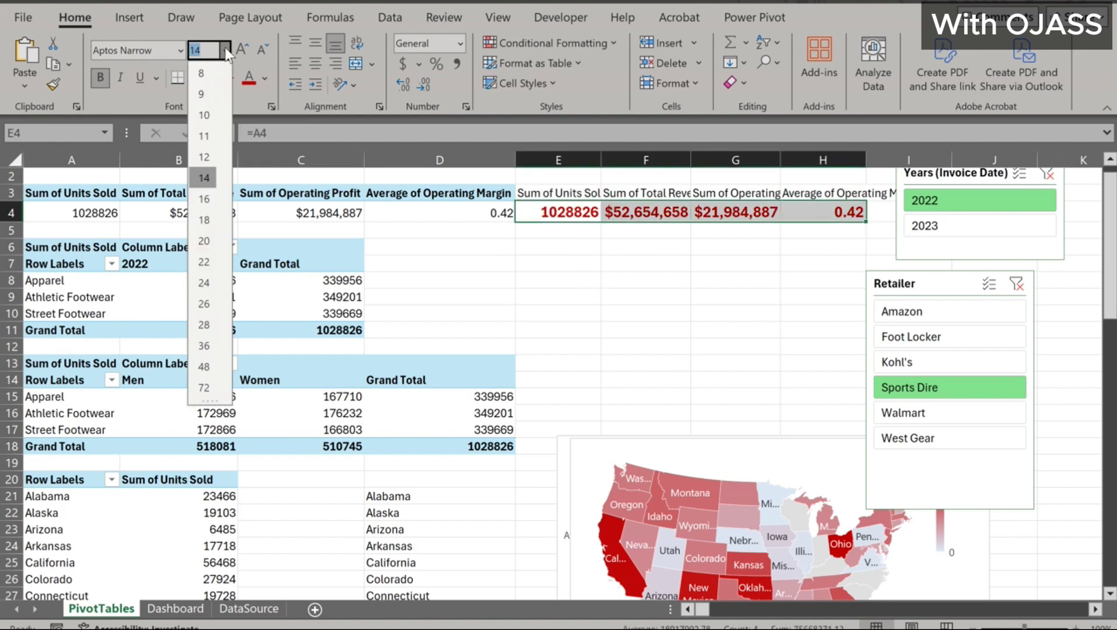
pyautogui.click(204, 165)
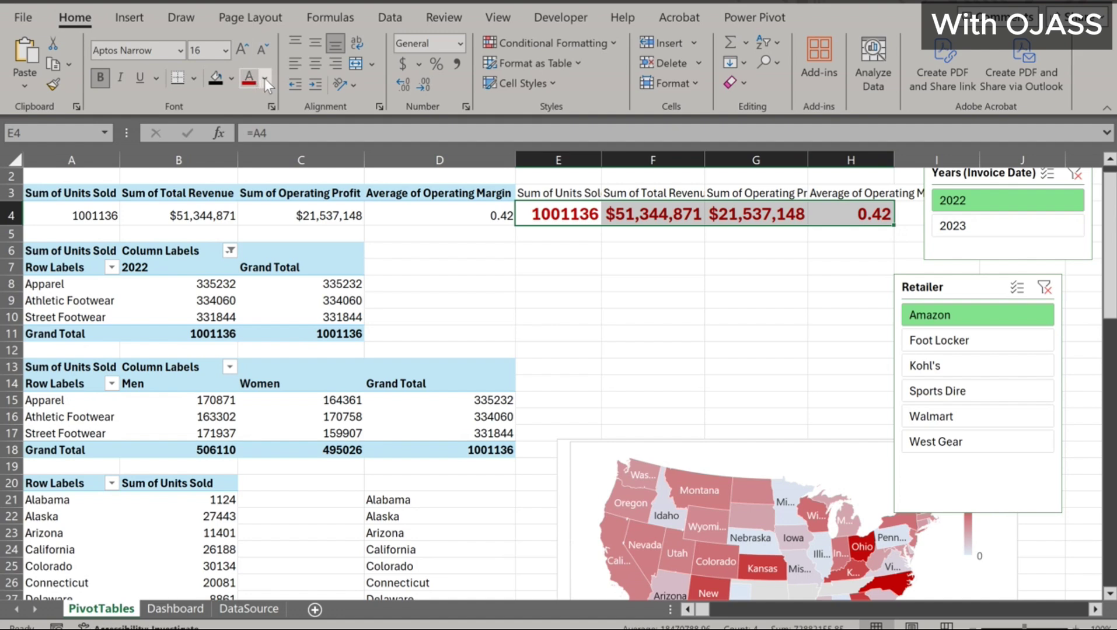
pyautogui.click(265, 78)
pyautogui.click(248, 152)
pyautogui.click(460, 264)
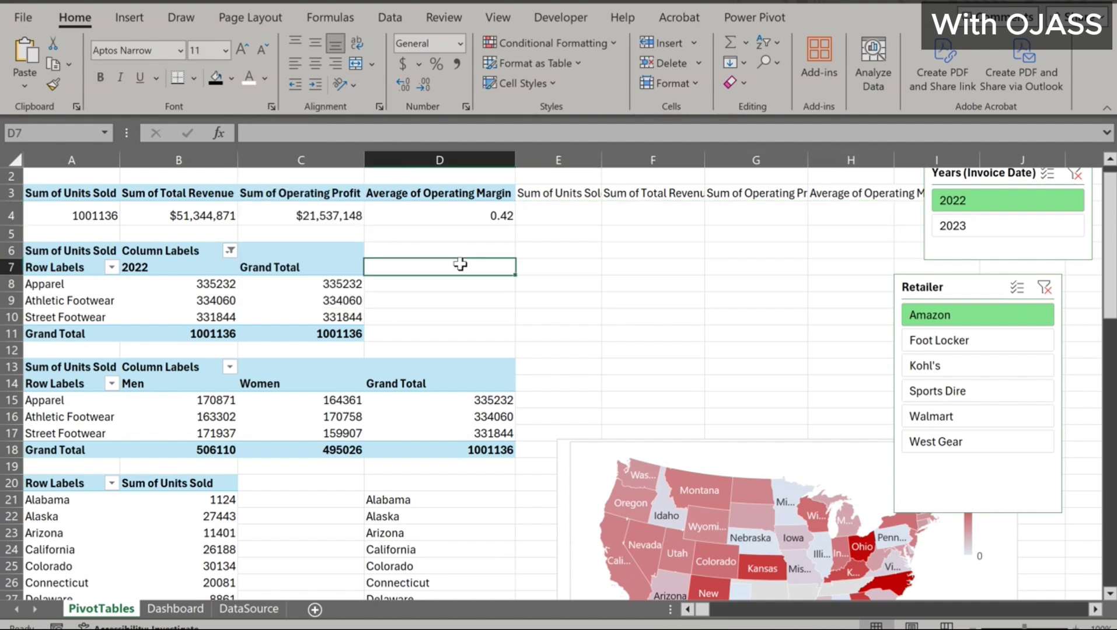
# Re-enter the cell-link formulas of the four KPI text boxes on the Dashboard sheet to refresh their formatting from PivotTables E4:H4
pyautogui.click(161, 610)
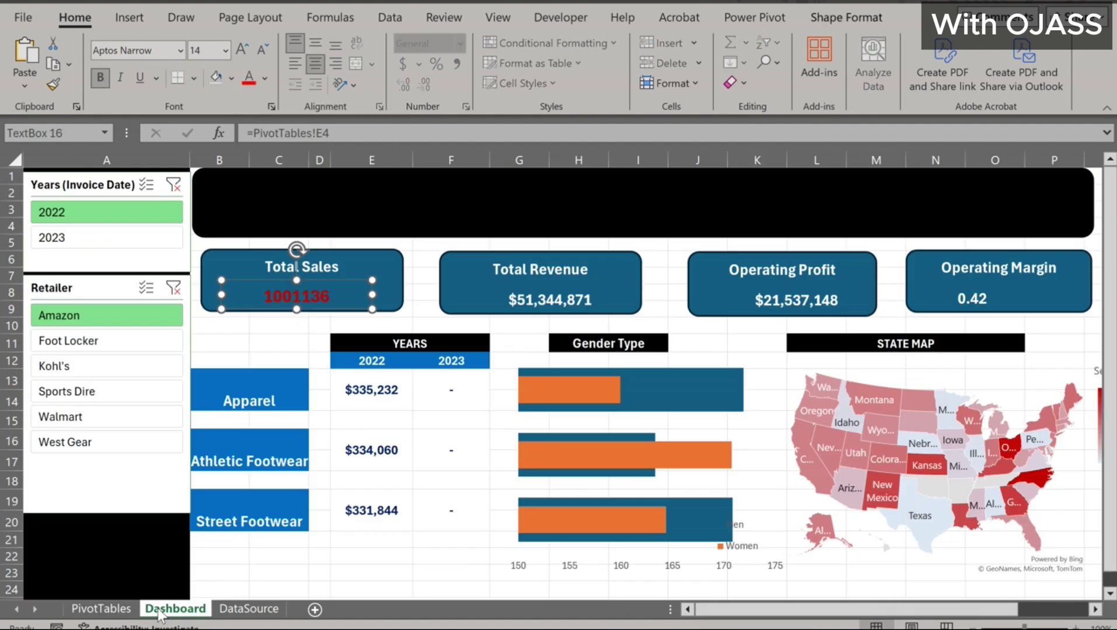
pyautogui.click(353, 134)
pyautogui.press('Return')
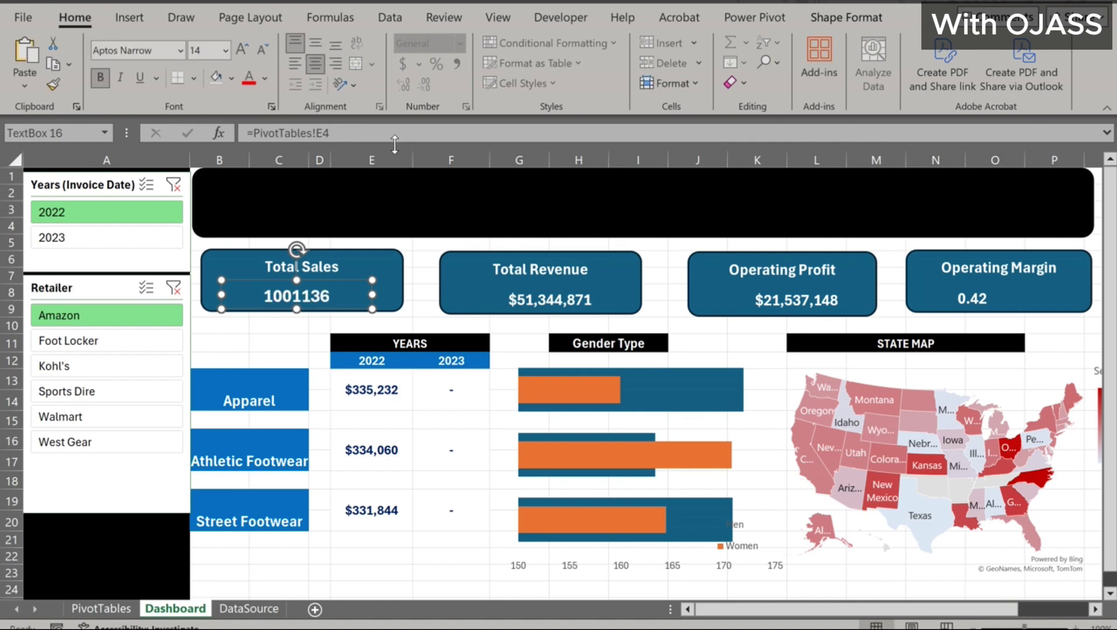
pyautogui.click(574, 299)
pyautogui.click(386, 133)
pyautogui.press('Return')
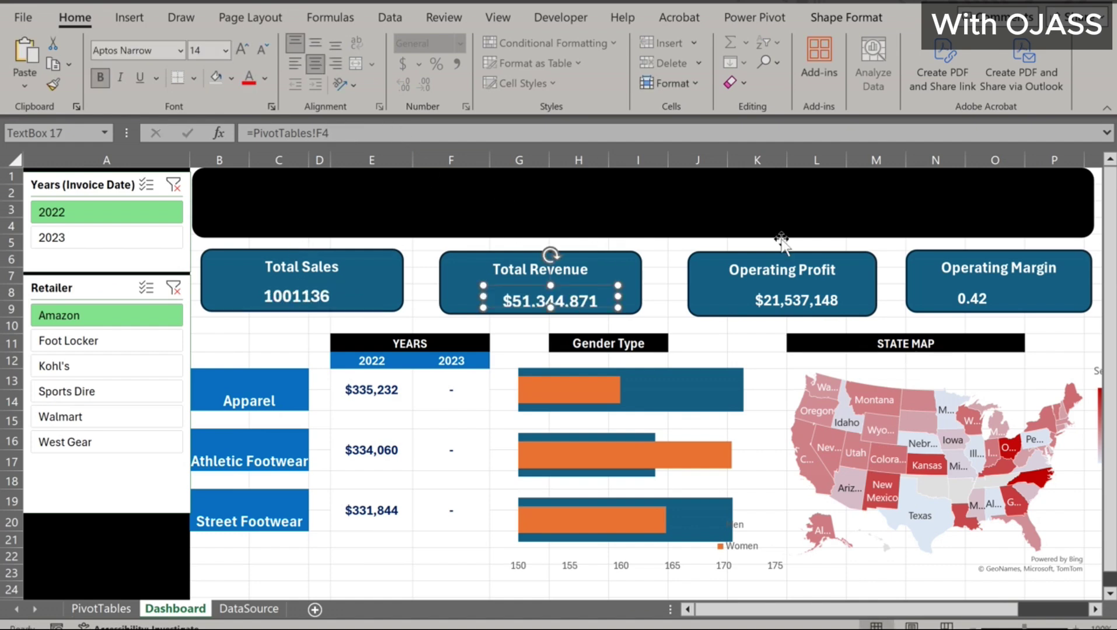
pyautogui.click(791, 295)
pyautogui.click(398, 133)
pyautogui.press('Return')
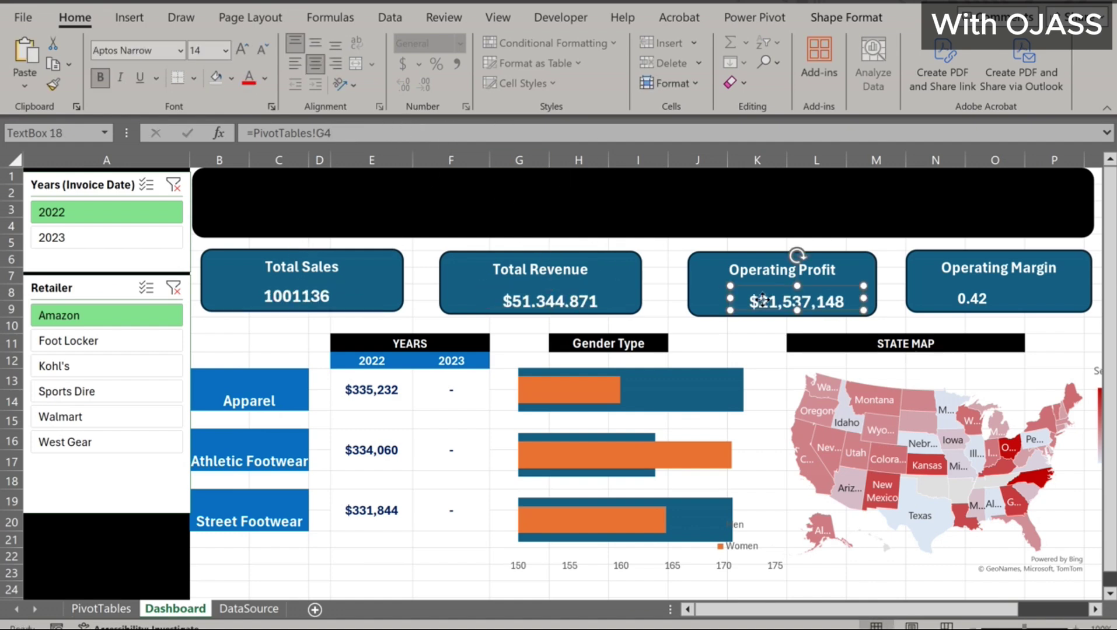
pyautogui.click(940, 297)
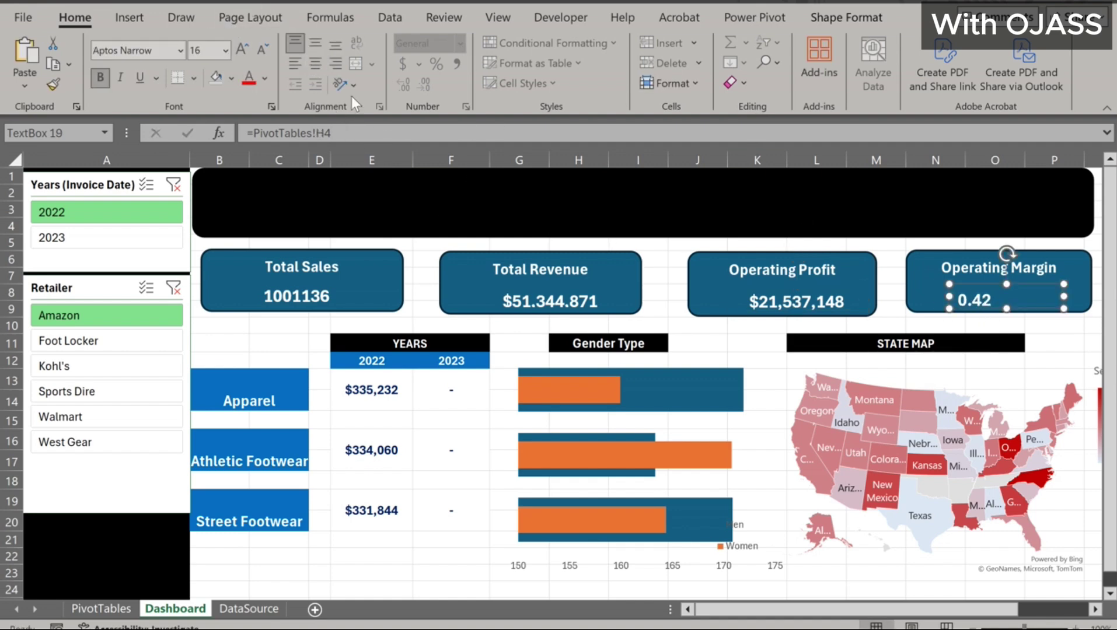
# Center the value in the Operating Margin card's text box
pyautogui.click(316, 63)
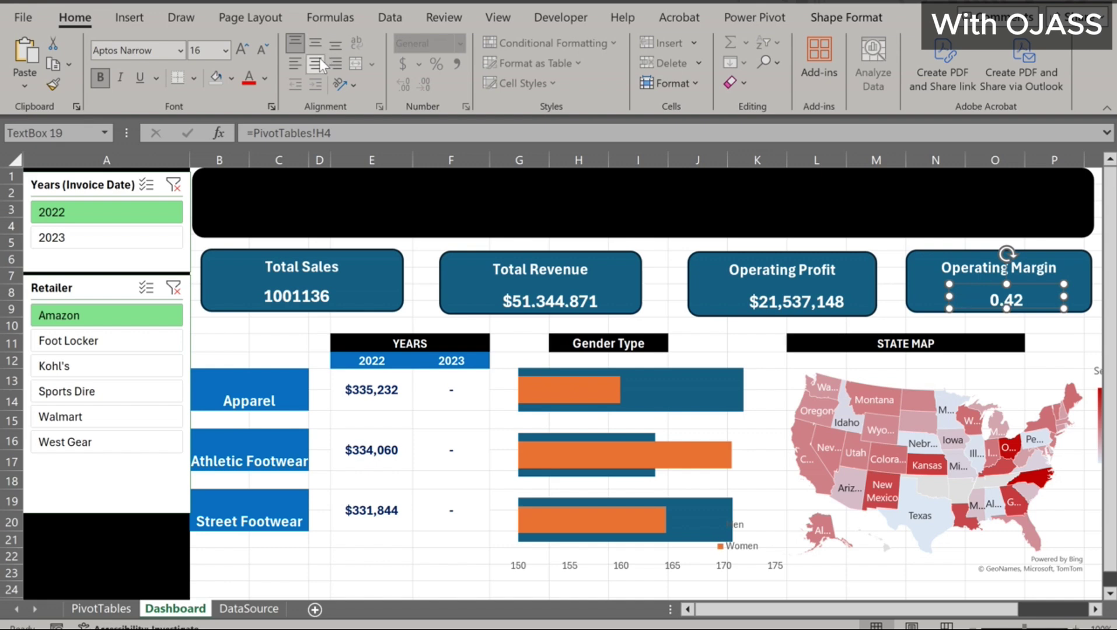
pyautogui.click(761, 343)
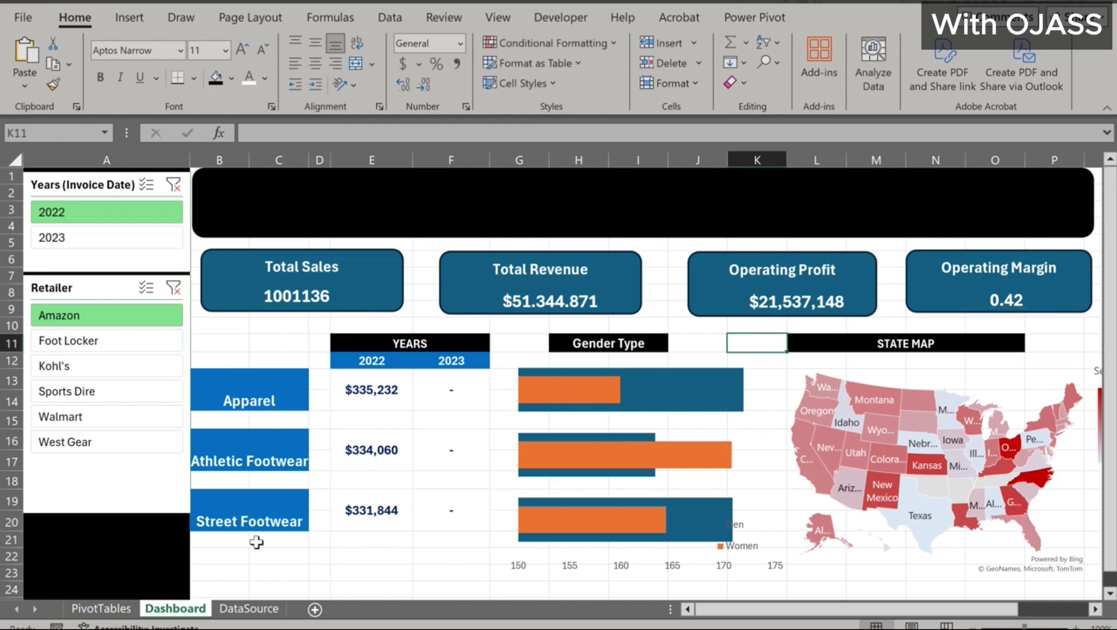
# Try the Retailer slicer with Walmart and Kohl's, and clear the filters of both the Years and Retailer slicers
pyautogui.click(93, 416)
pyautogui.click(81, 365)
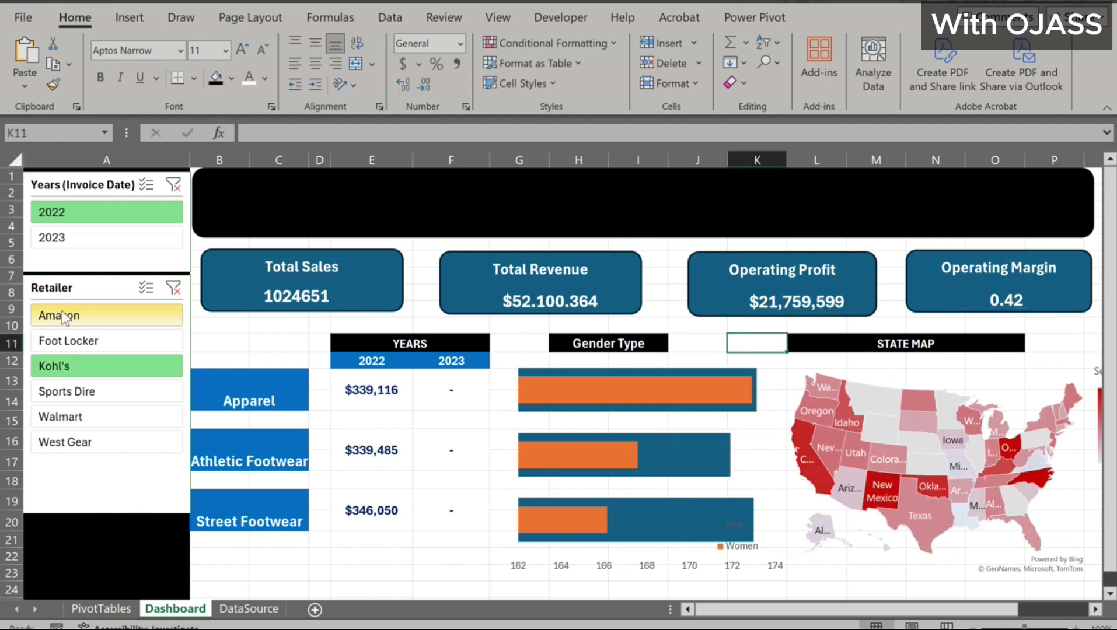
pyautogui.click(173, 185)
pyautogui.click(173, 288)
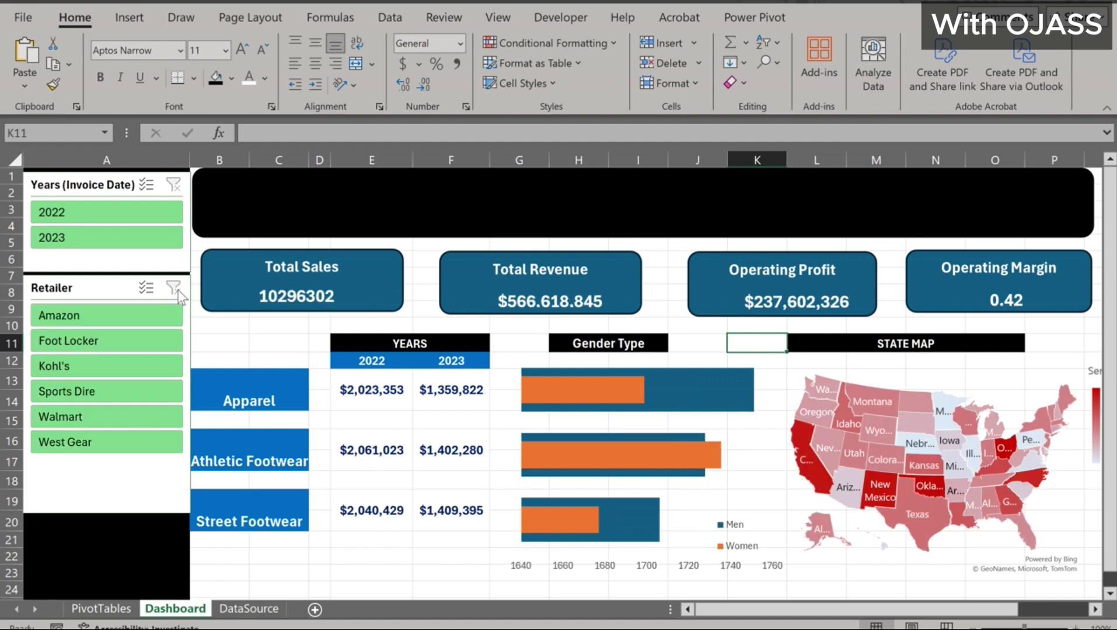
# Hide the gridlines on the Dashboard sheet
pyautogui.click(922, 294)
pyautogui.click(497, 17)
# Enter the title "Adidas Corp - Sales Report for the year 2022 and 2023" in the black banner shape above the KPI cards
pyautogui.click(239, 188)
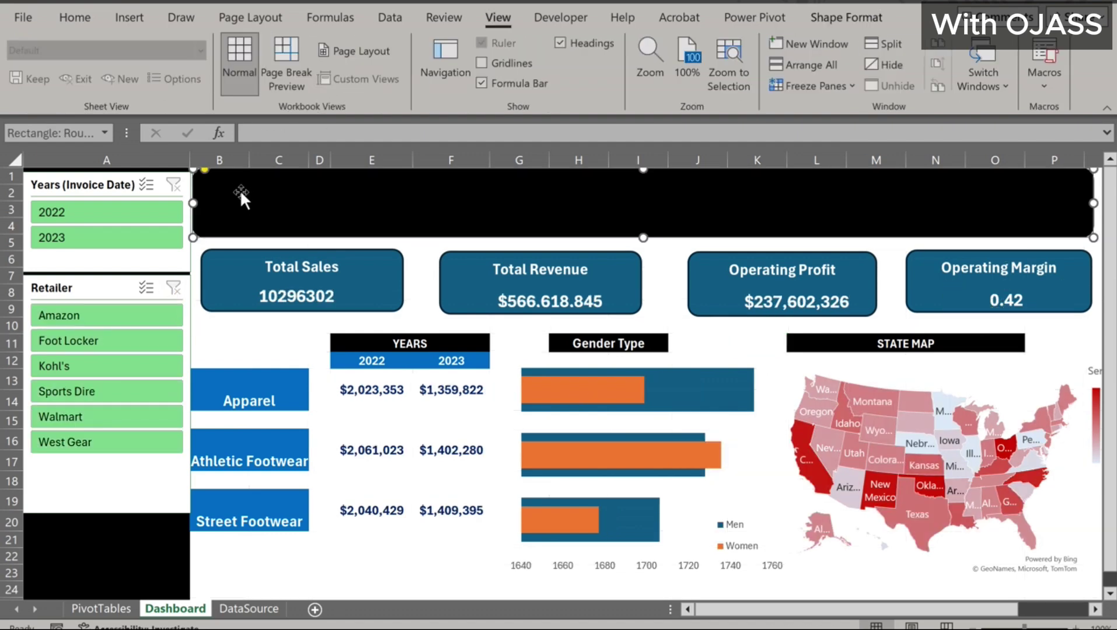
pyautogui.write('Adidas Corp - Sales')
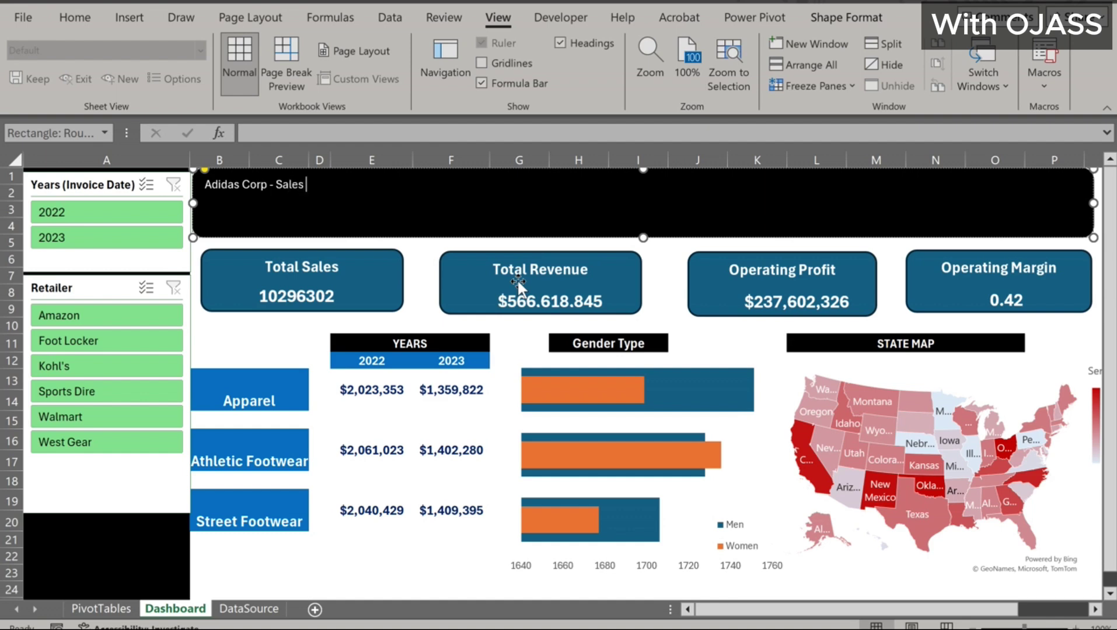
pyautogui.write(' Report for the year 202')
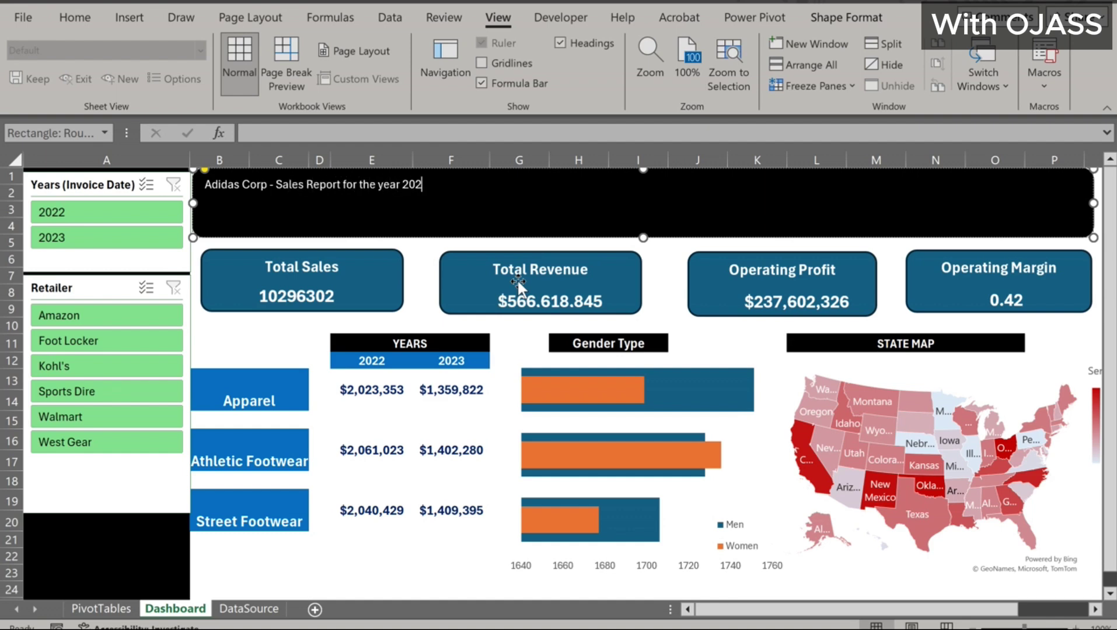
pyautogui.write('2 and 2023')
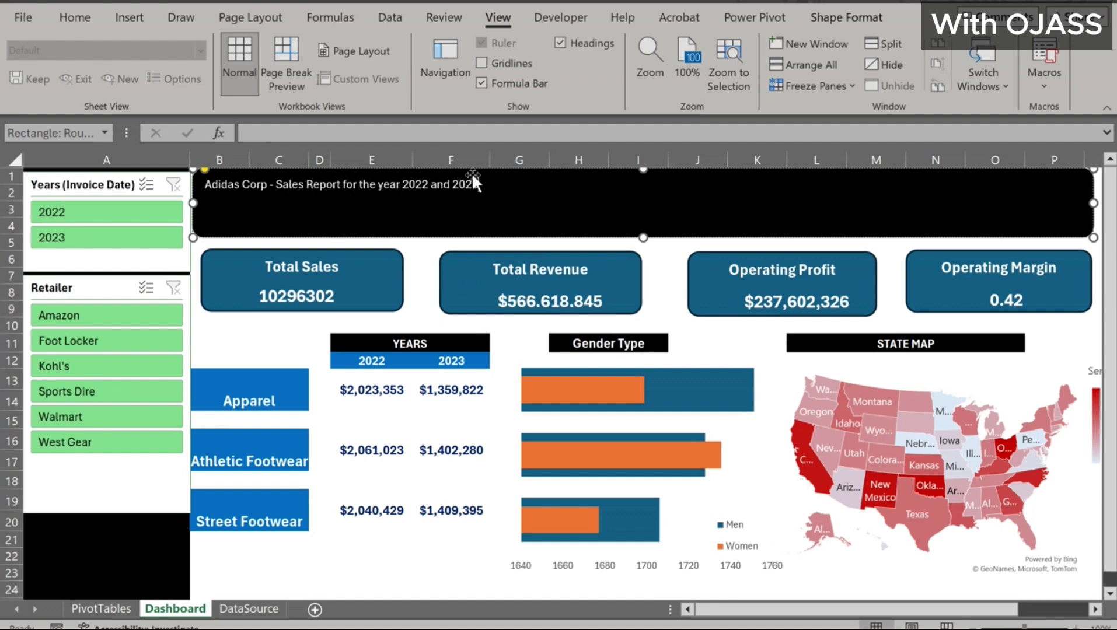
# Format the banner title text as bold at font size 20
pyautogui.tripleClick(479, 184)
pyautogui.click(74, 17)
pyautogui.click(225, 50)
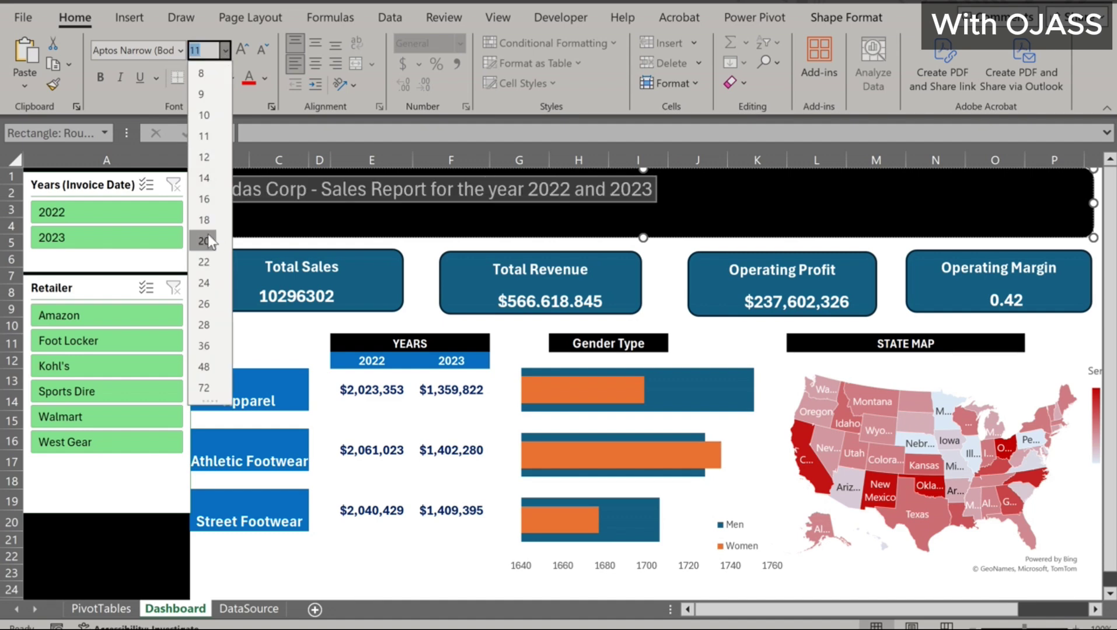
pyautogui.click(208, 239)
pyautogui.hotkey('ctrl', 'b')
pyautogui.click(707, 205)
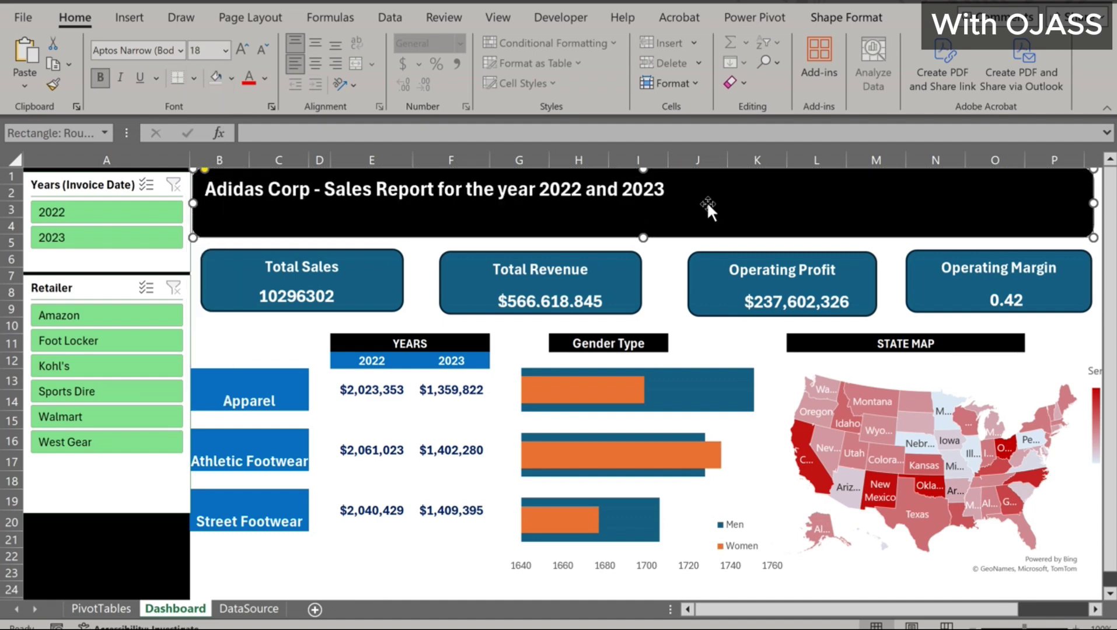
# Insert the Adidas logo picture and fit it into the right end of the black title banner
pyautogui.click(129, 17)
pyautogui.click(207, 73)
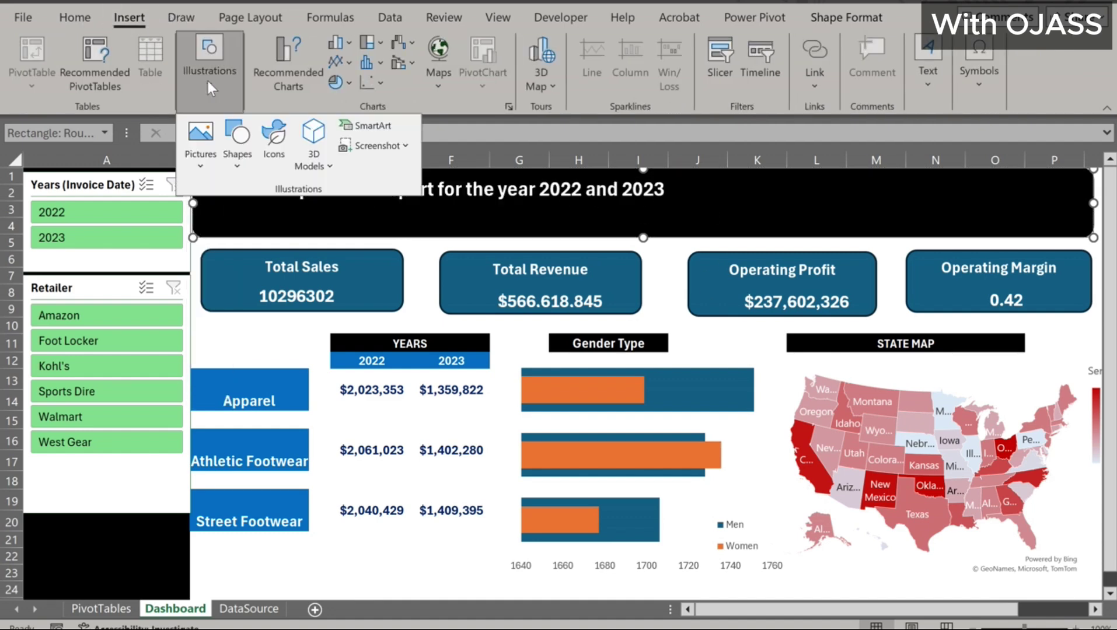
pyautogui.click(200, 158)
pyautogui.moveTo(231, 222)
pyautogui.click(357, 246)
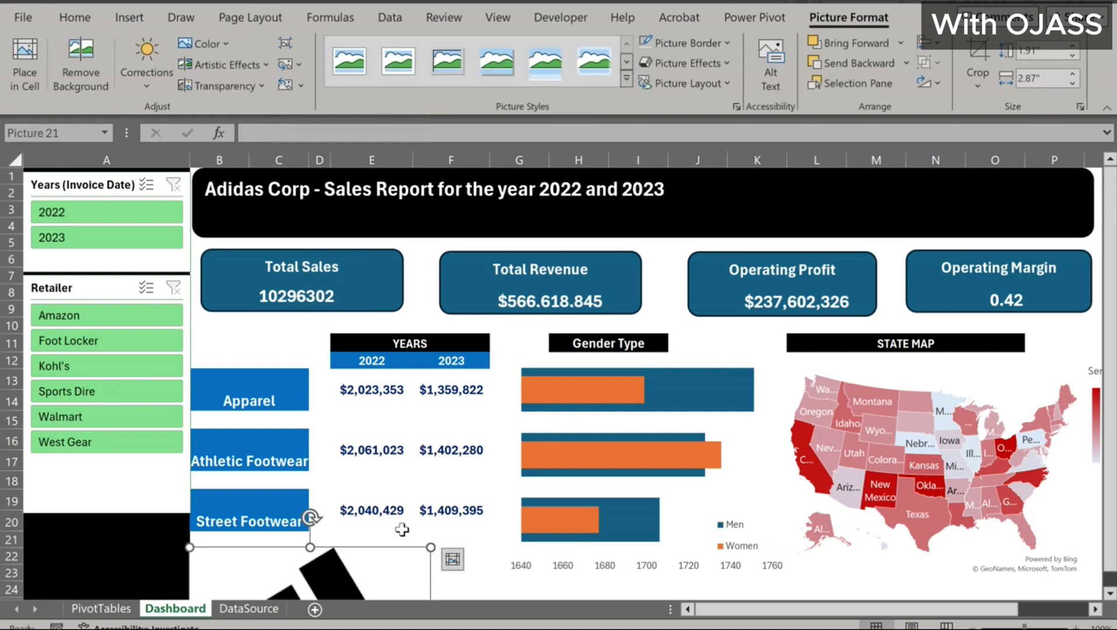
pyautogui.moveTo(385, 560); pyautogui.dragTo(475, 281)
pyautogui.moveTo(540, 322); pyautogui.dragTo(1020, 200)
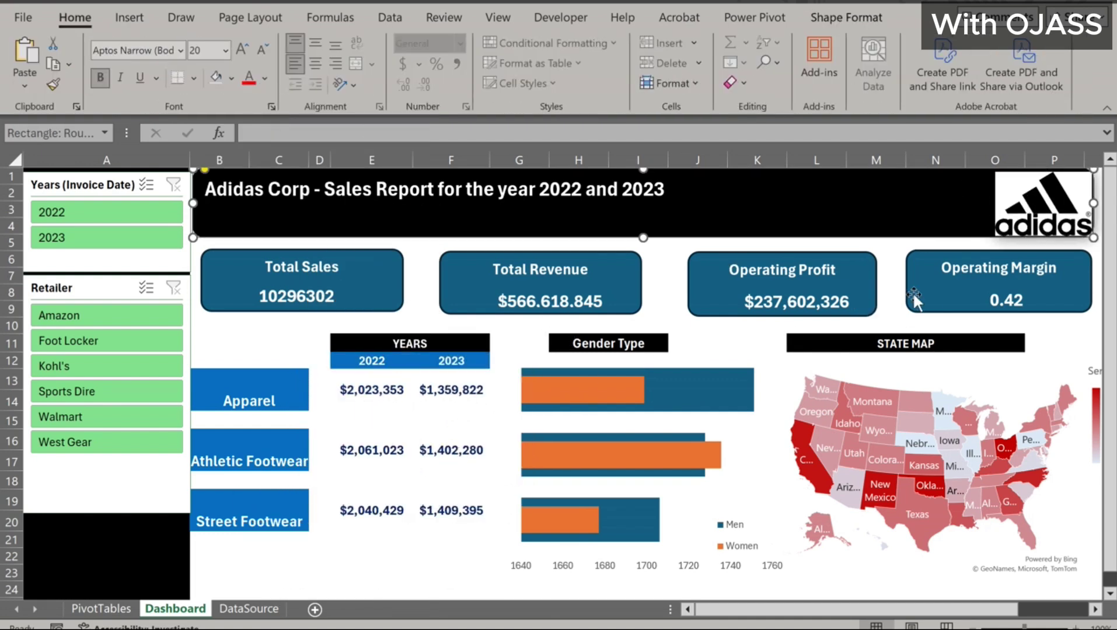
pyautogui.click(397, 574)
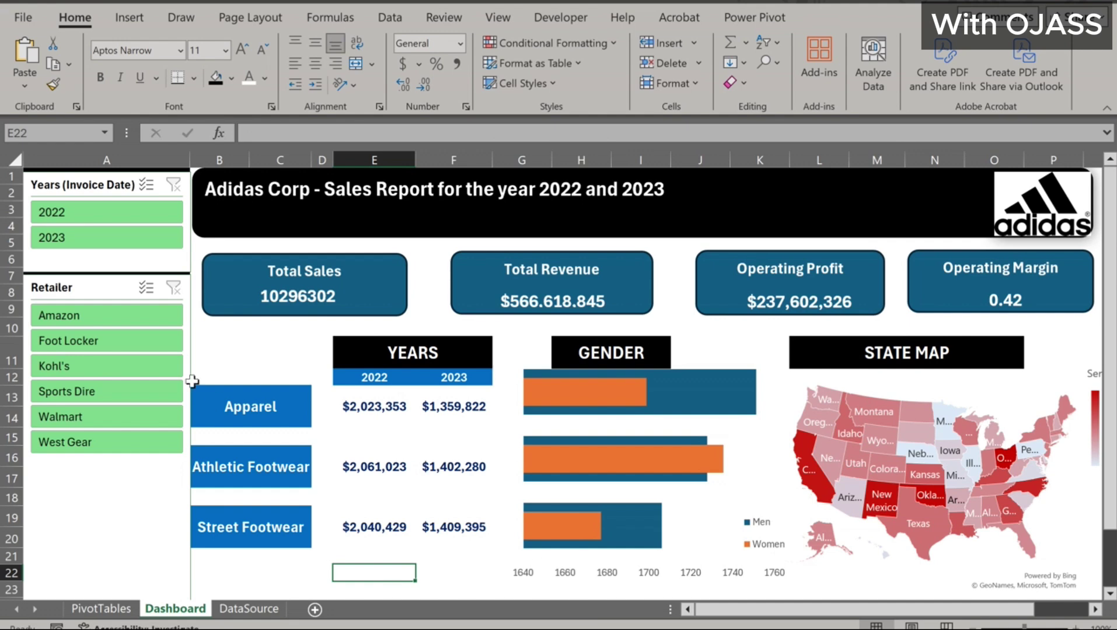
# Check the dashboard for 2022 and 2023, and for 2023 filter it by Amazon, Foot Locker, Kohl's, Sports Dire and West Gear in turn
pyautogui.click(85, 214)
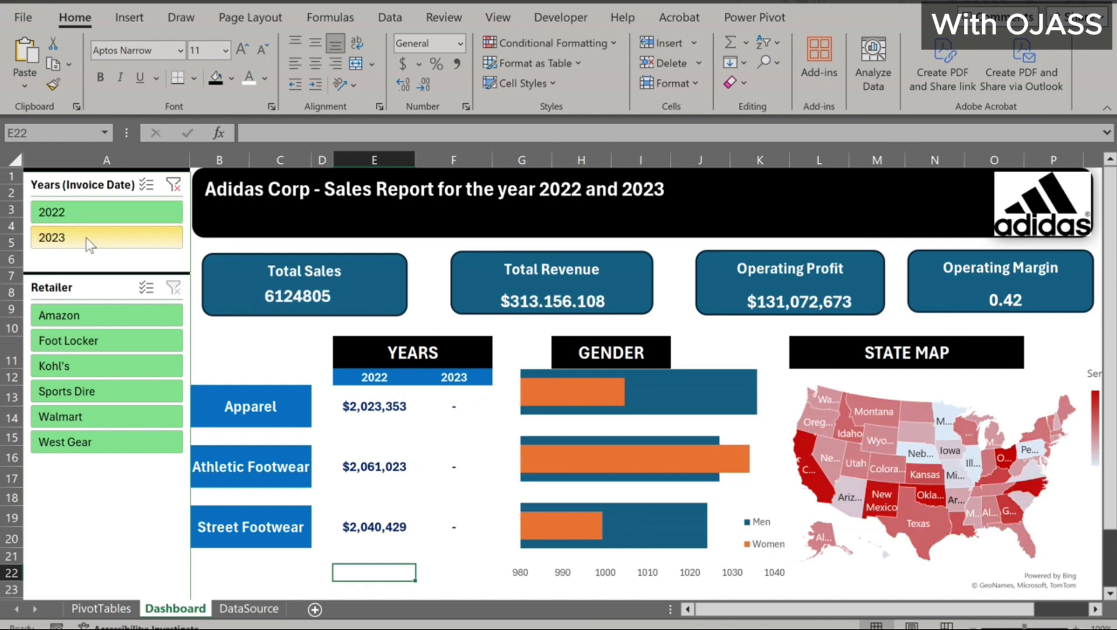
pyautogui.click(85, 238)
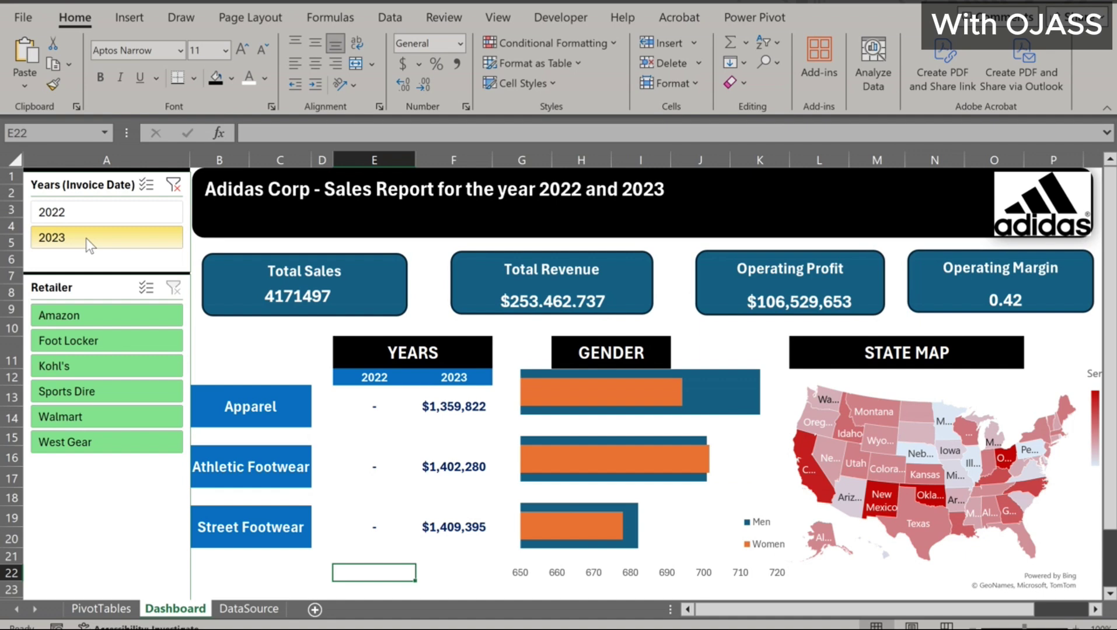
pyautogui.click(91, 319)
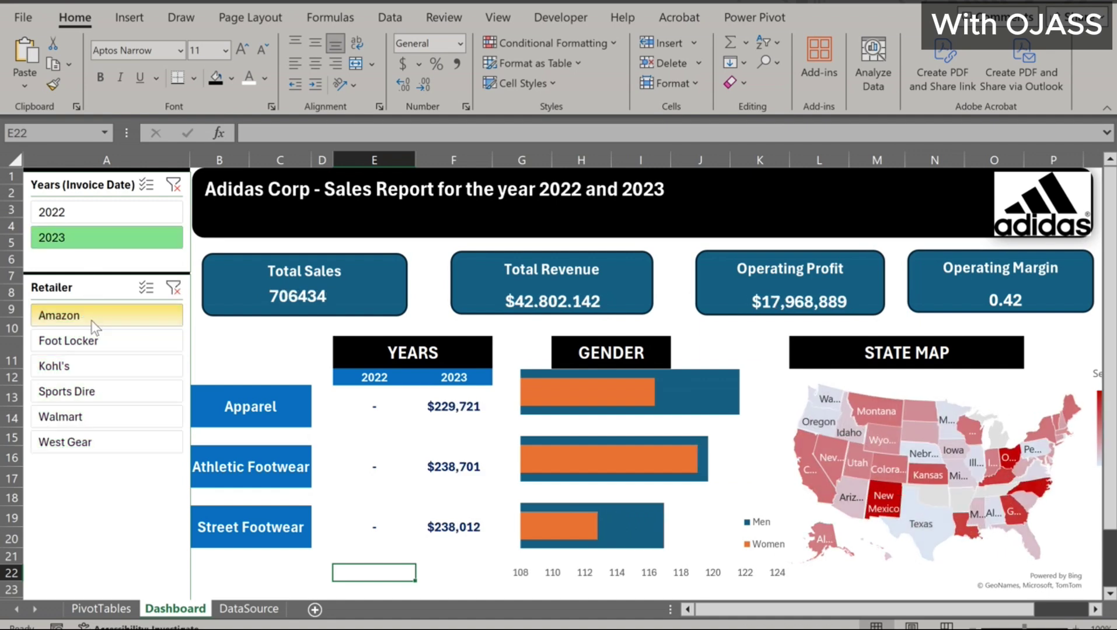
pyautogui.click(90, 344)
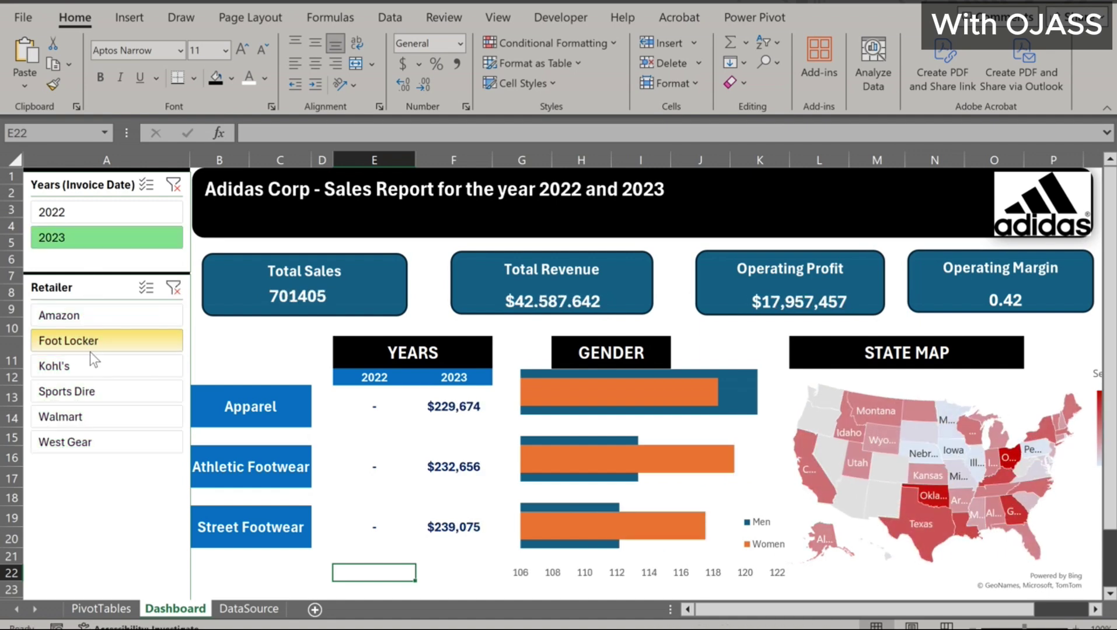
pyautogui.click(90, 360)
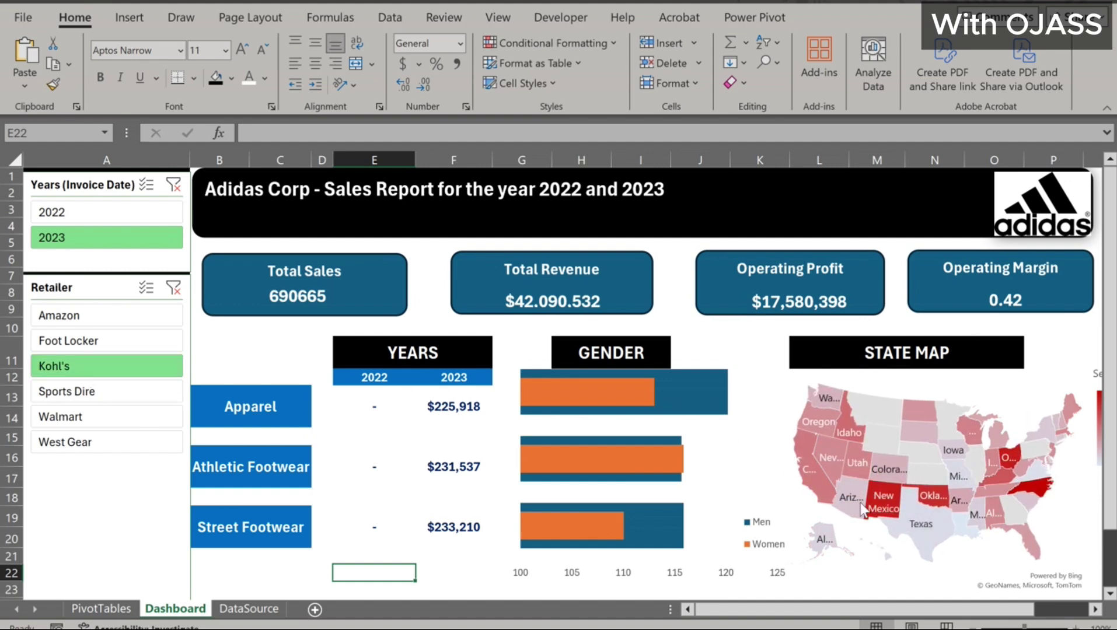
pyautogui.click(84, 391)
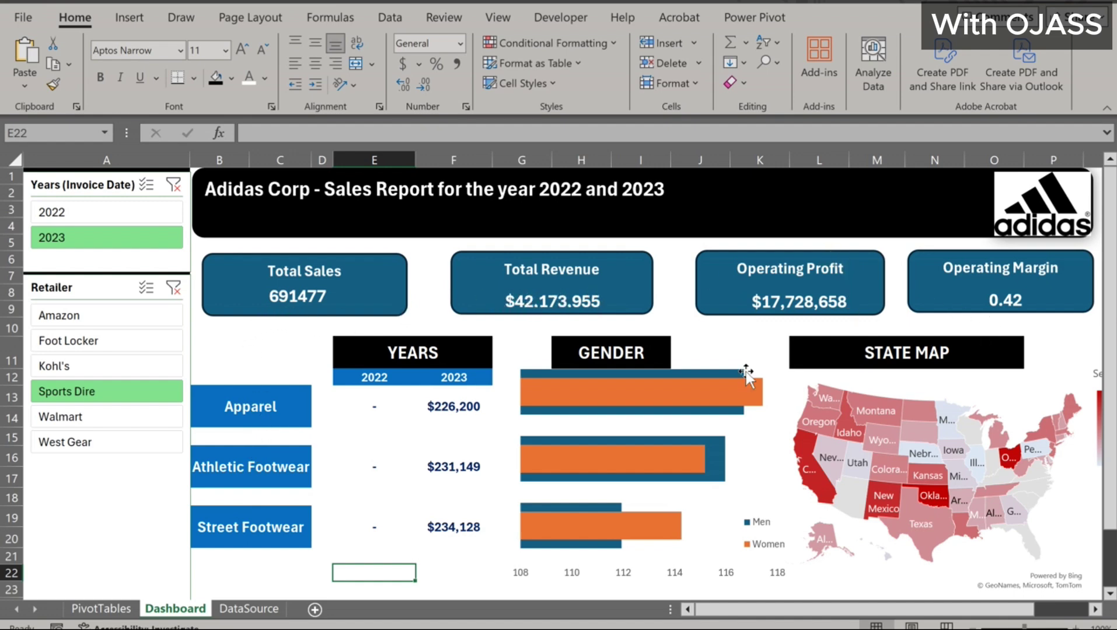
pyautogui.click(69, 444)
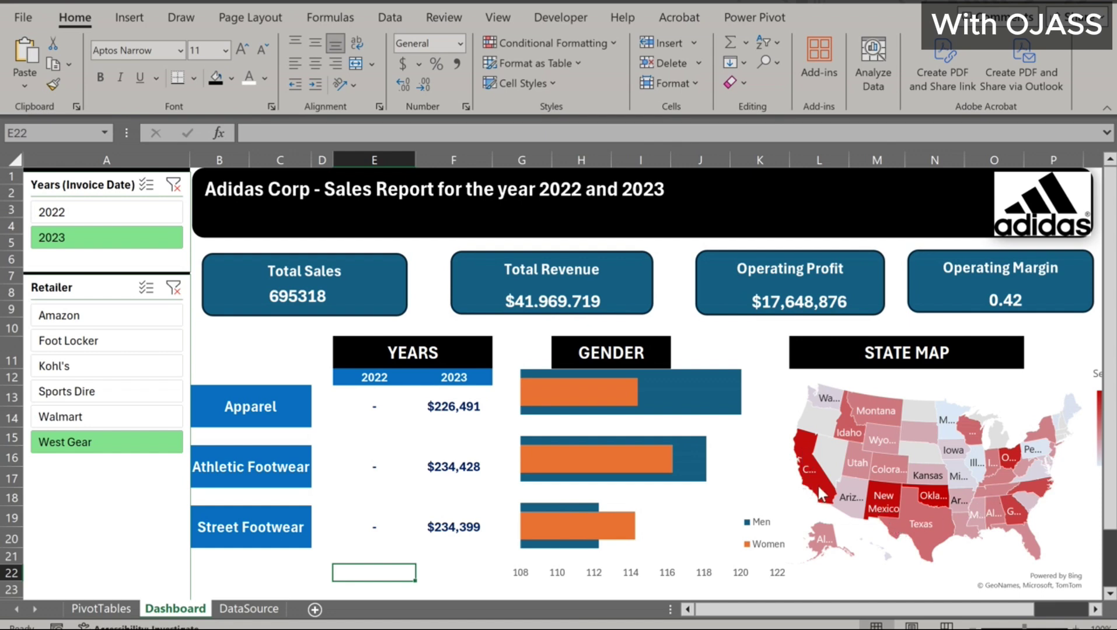
# Filter the dashboard to Amazon and examine its figures for 2022 and for both years combined
pyautogui.click(57, 315)
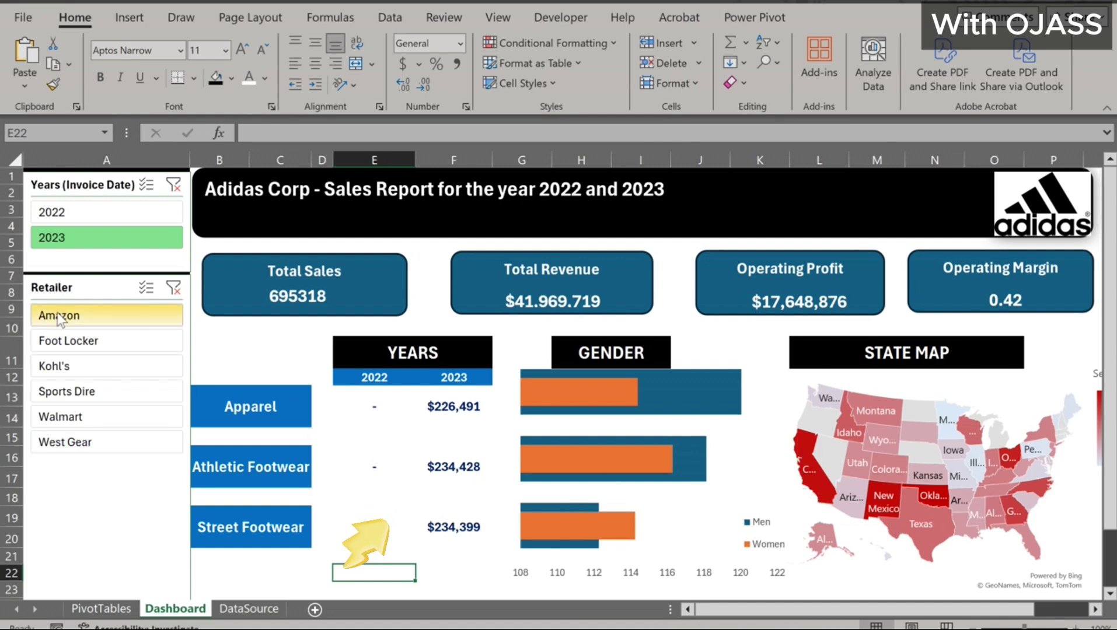
pyautogui.click(88, 217)
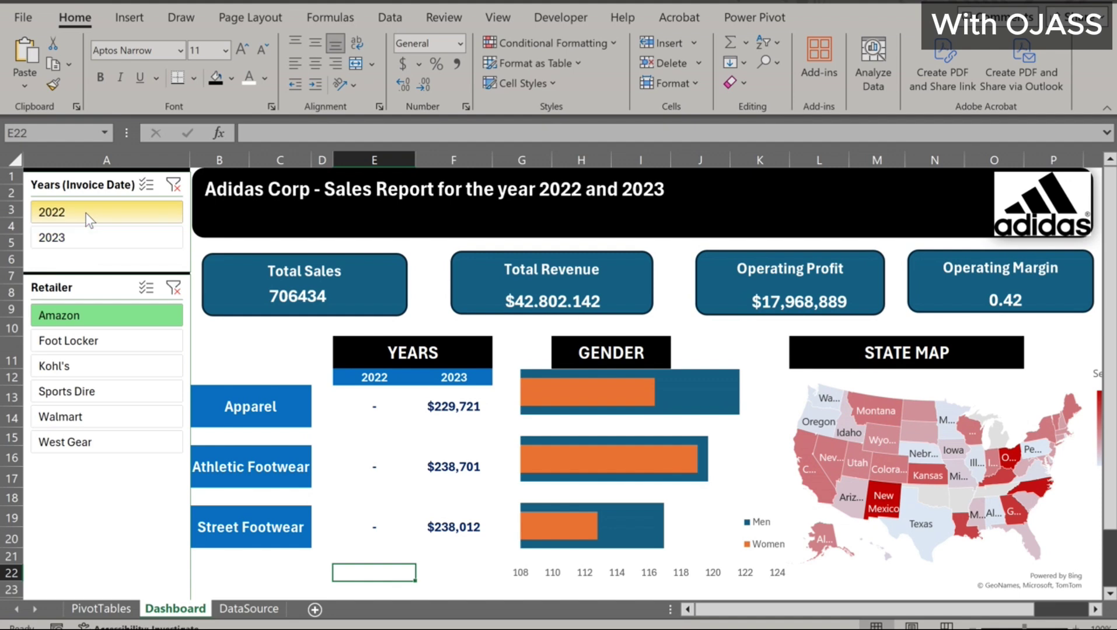
pyautogui.click(175, 189)
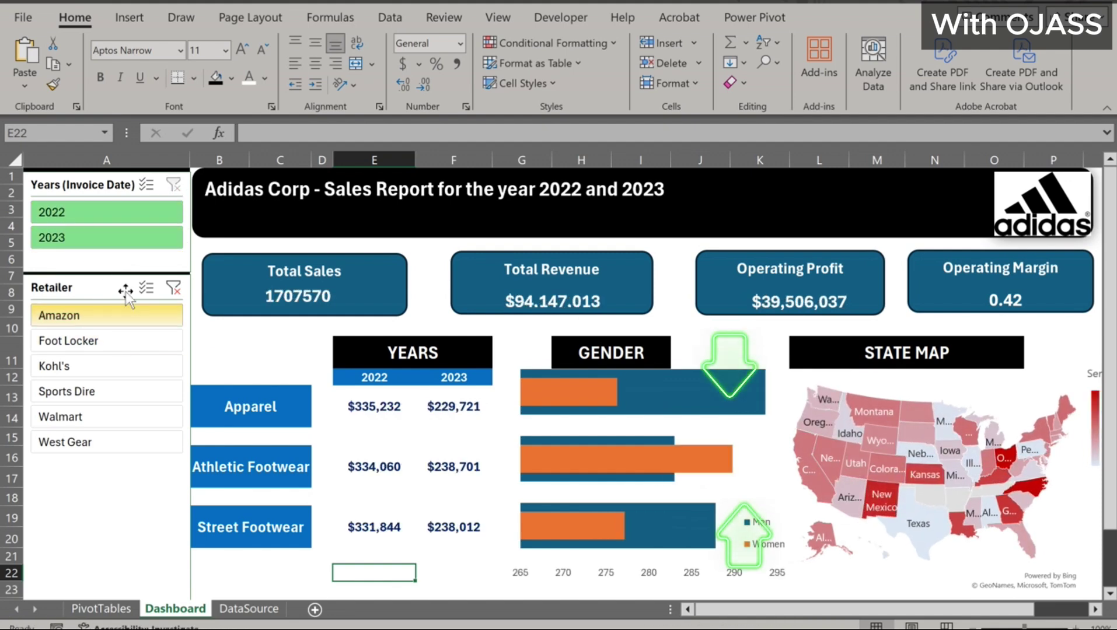
# Clear the Retailer filter and compare all retailers' figures for 2023 and 2022
pyautogui.click(172, 237)
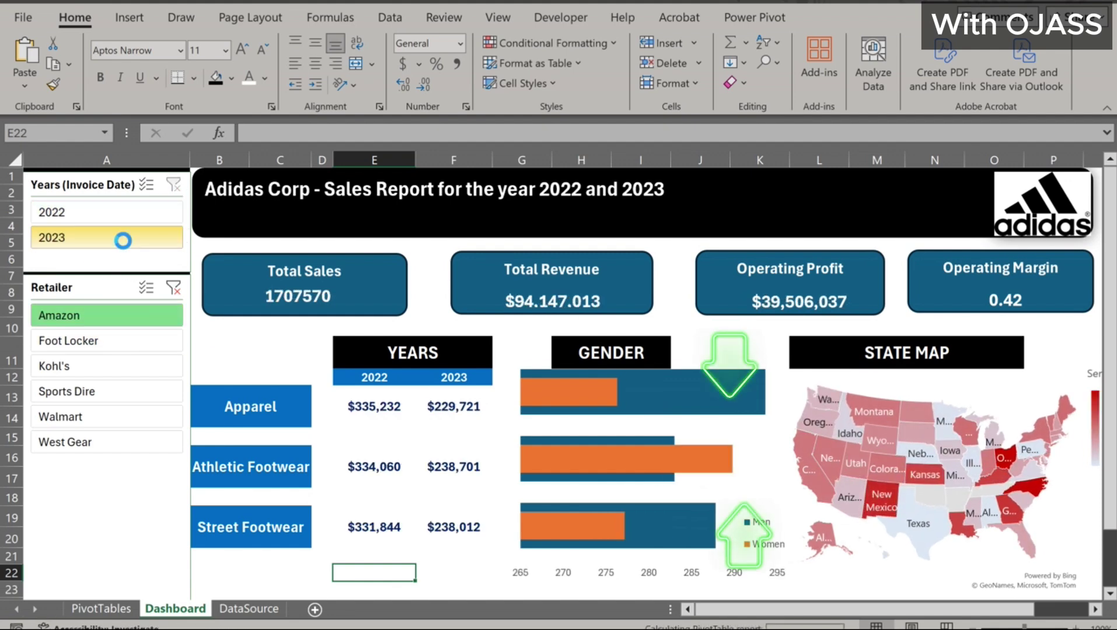
pyautogui.click(173, 287)
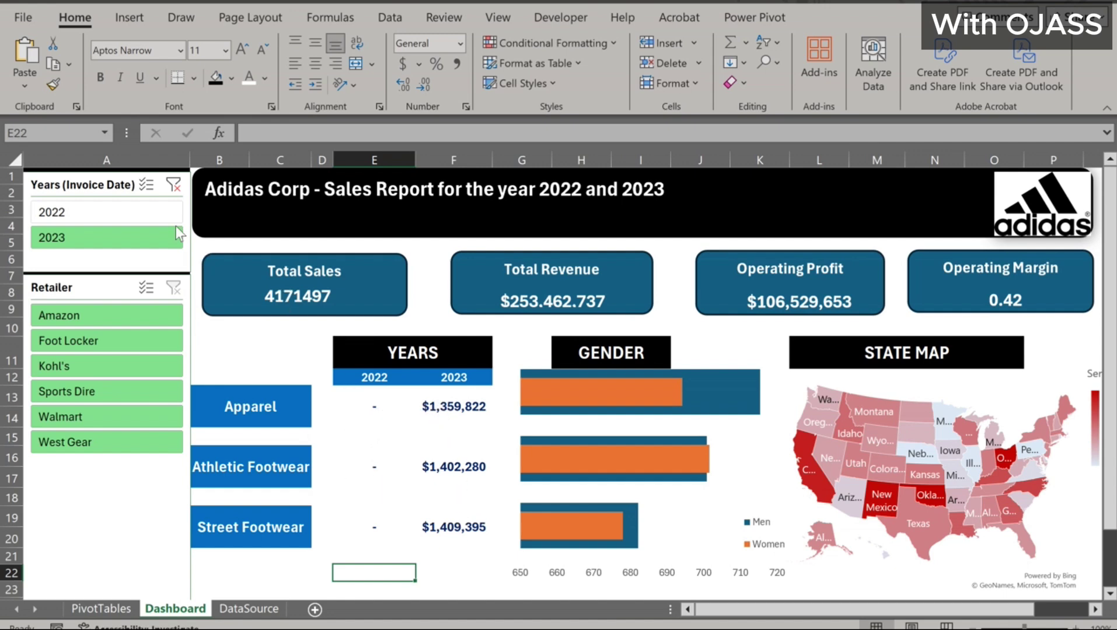
pyautogui.click(157, 210)
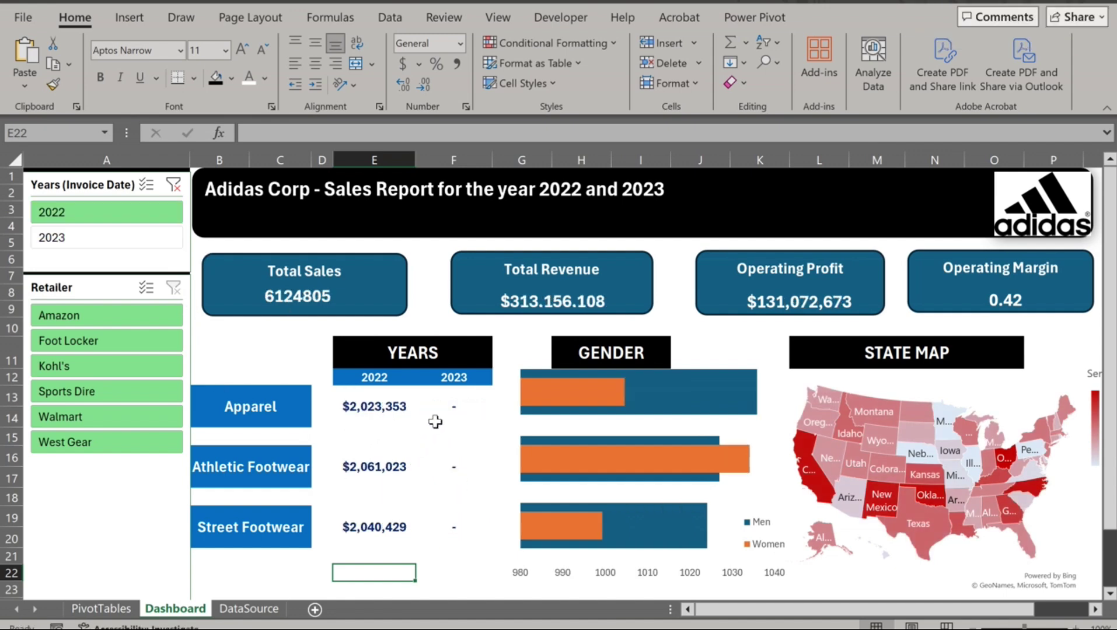